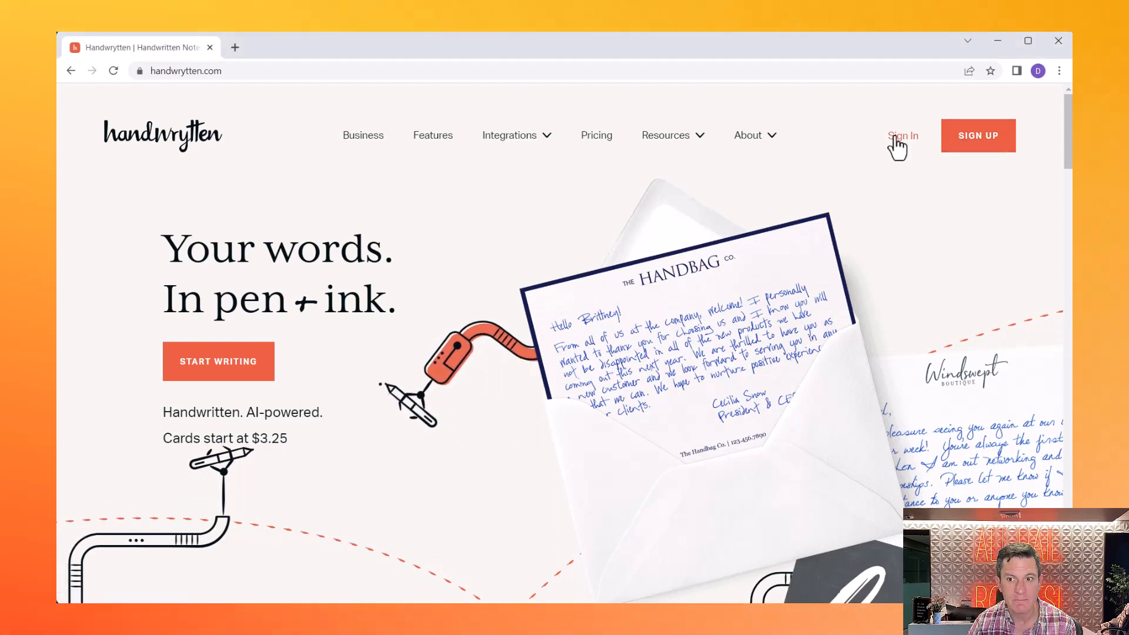
- Sign in to Handwrytten and find the Navy Pattern Thank You card ($3.00) in Favorites
{"action": "left_click", "coordinate": [896, 138]}
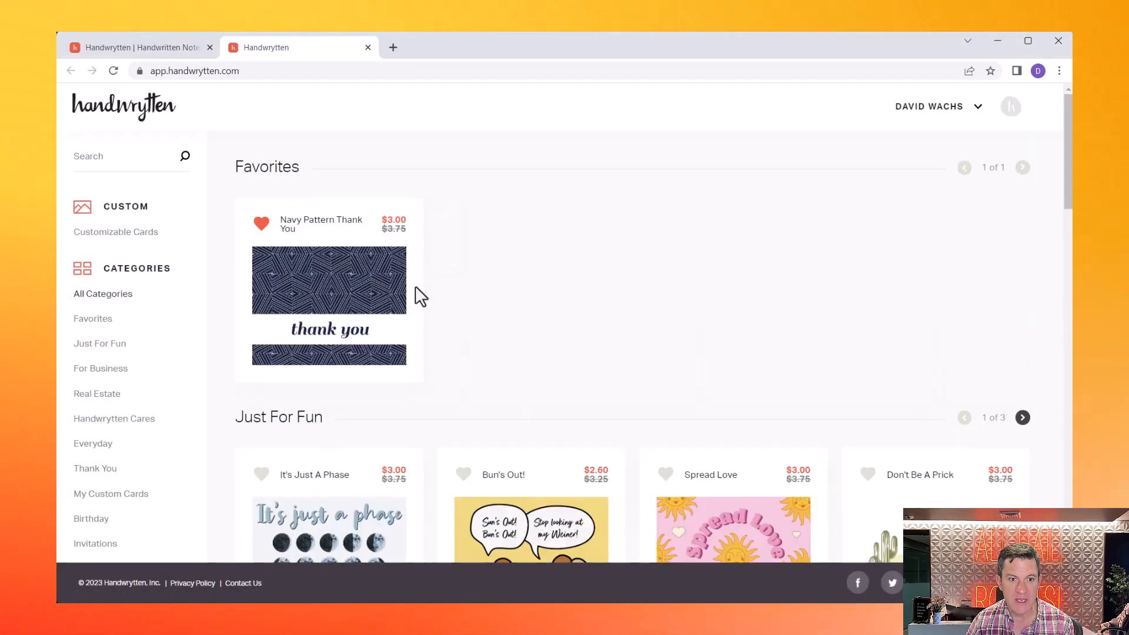
{"action": "scroll", "coordinate": [153, 233], "scroll_direction": "down", "scroll_amount": 2}
{"action": "scroll", "coordinate": [153, 235], "scroll_direction": "down", "scroll_amount": 3}
{"action": "scroll", "coordinate": [153, 236], "scroll_direction": "up", "scroll_amount": 5}
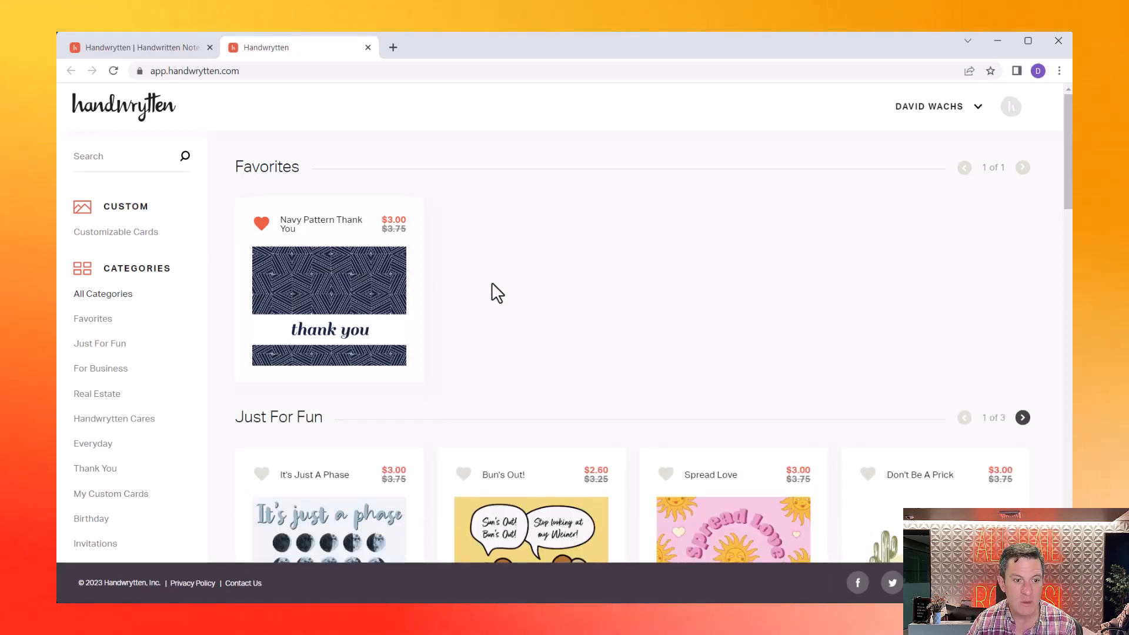
{"action": "mouse_move", "coordinate": [361, 300]}
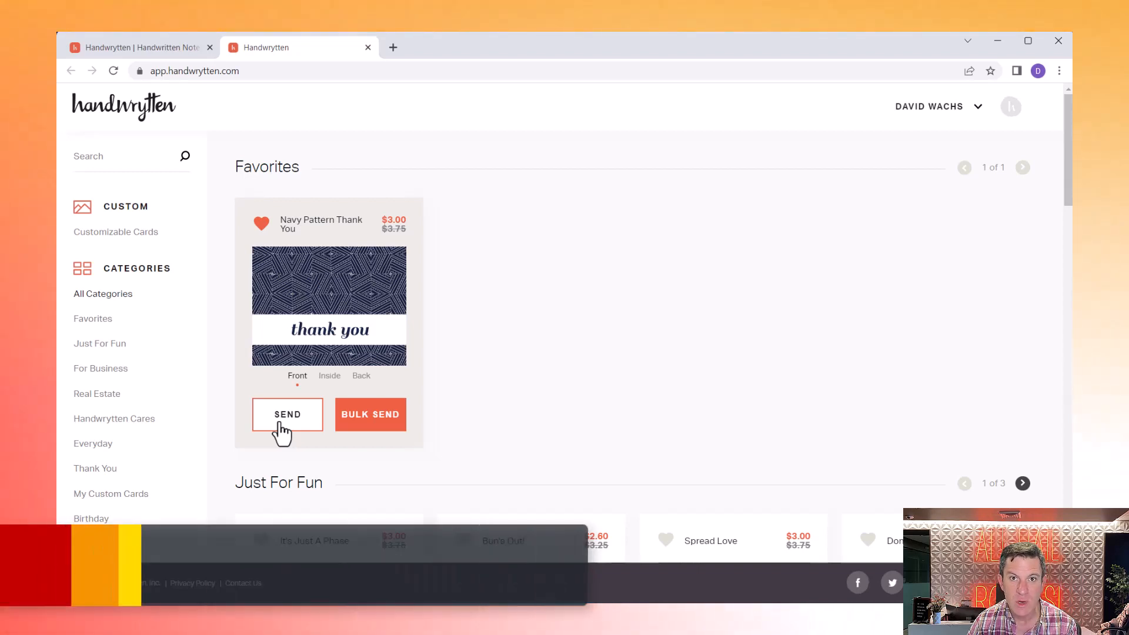
- Start a send of the Navy Pattern Thank You card
{"action": "left_click", "coordinate": [281, 433]}
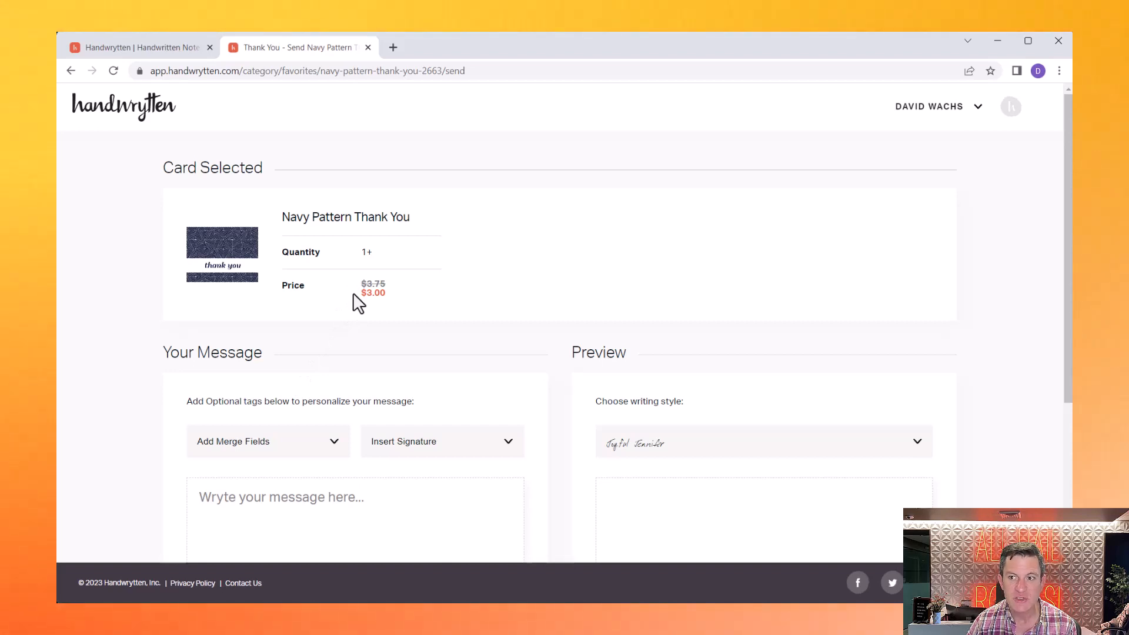
{"action": "scroll", "coordinate": [356, 303], "scroll_direction": "down", "scroll_amount": 2}
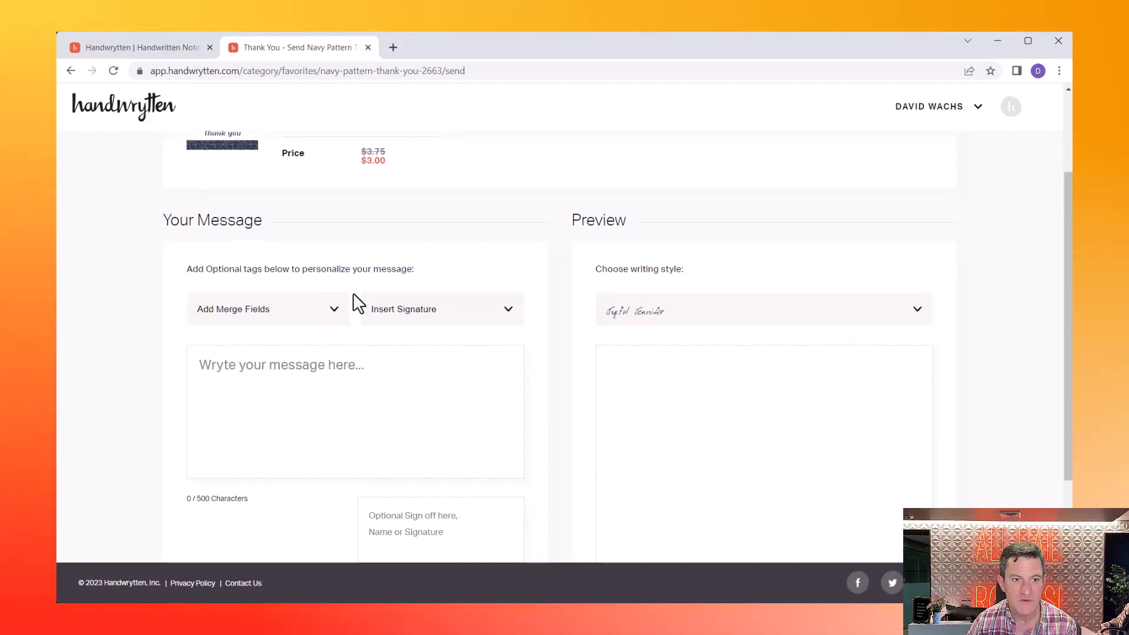
{"action": "scroll", "coordinate": [354, 297], "scroll_direction": "up", "scroll_amount": 2}
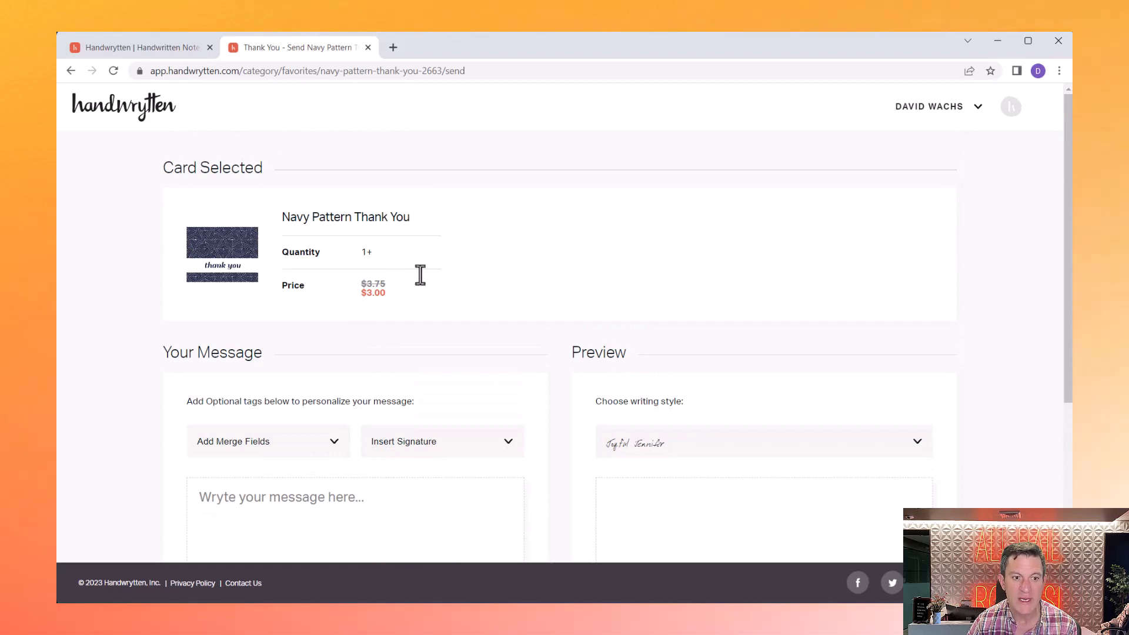
{"action": "scroll", "coordinate": [383, 282], "scroll_direction": "down", "scroll_amount": 2}
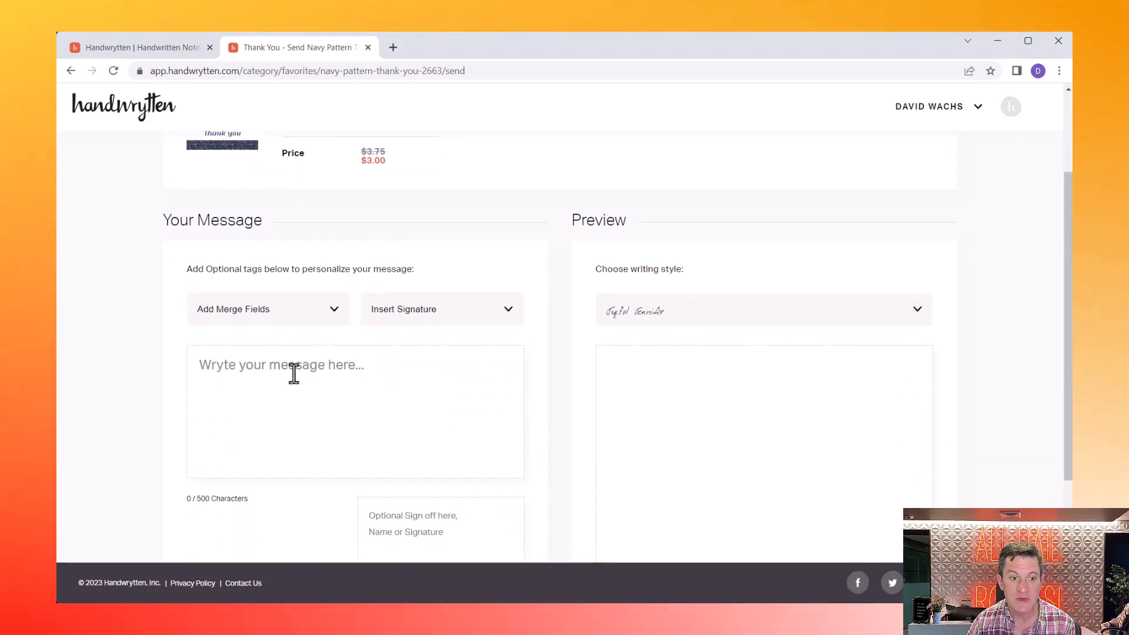
- Write a First Name greeting, 'Thank you so much for attending our event.' and 'Hope to see you again soon!'
{"action": "left_click", "coordinate": [293, 374]}
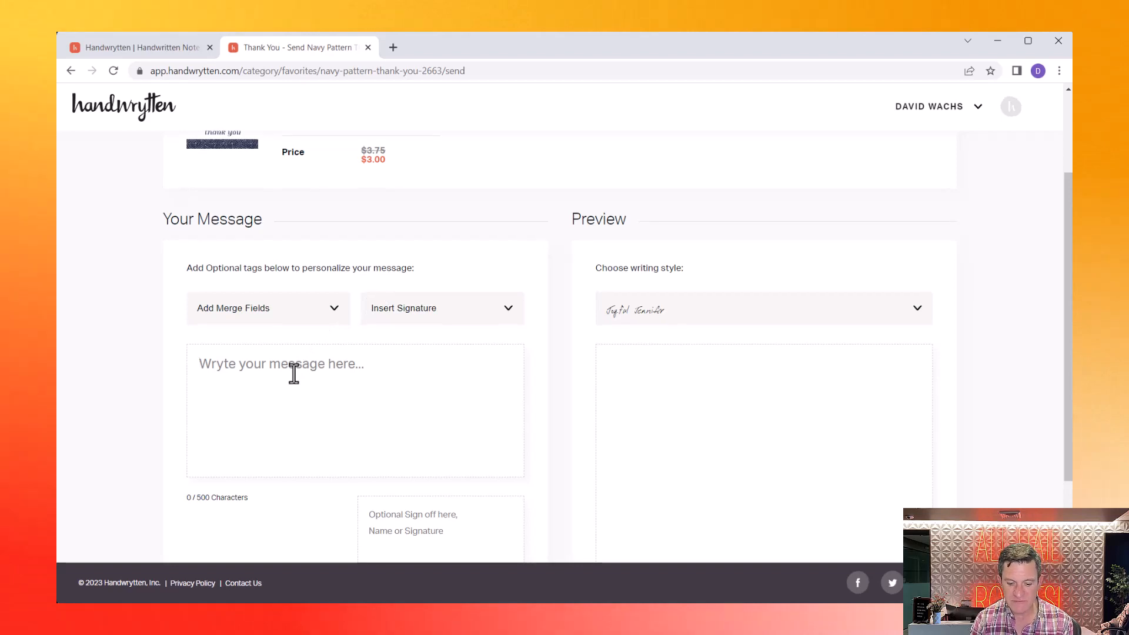
{"action": "type", "text": "Da"}
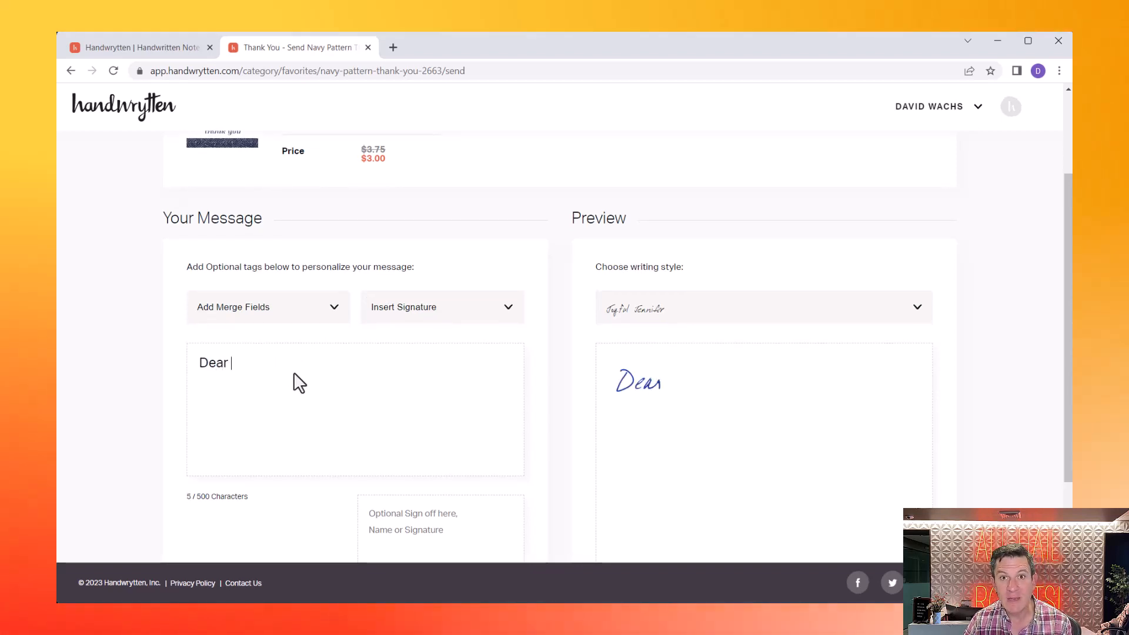
{"action": "left_click", "coordinate": [265, 306]}
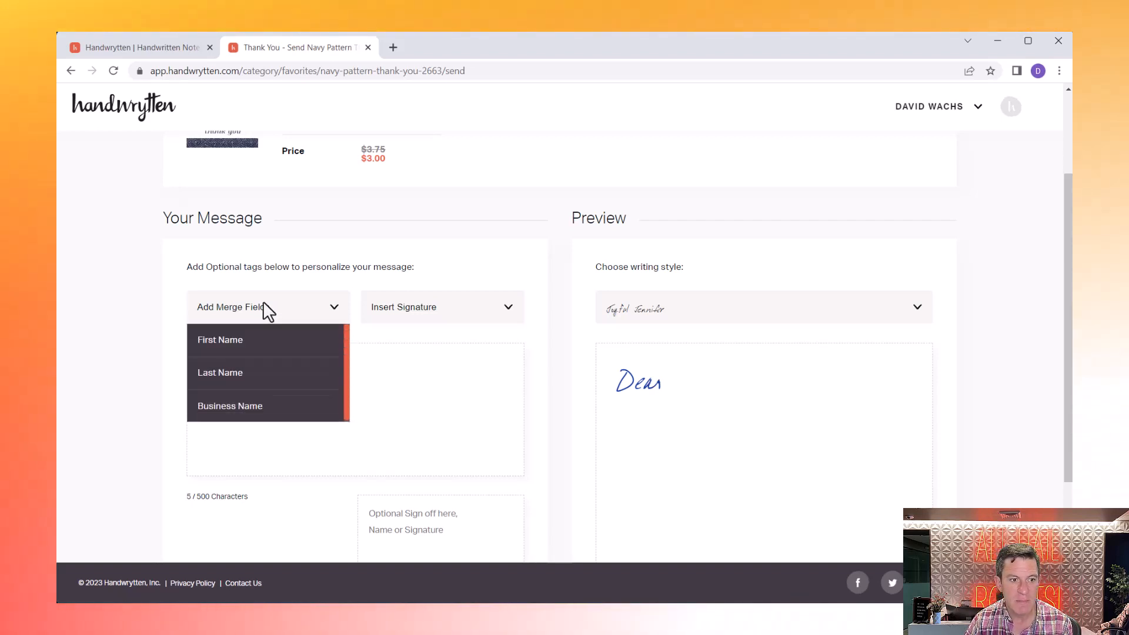
{"action": "left_click", "coordinate": [267, 341]}
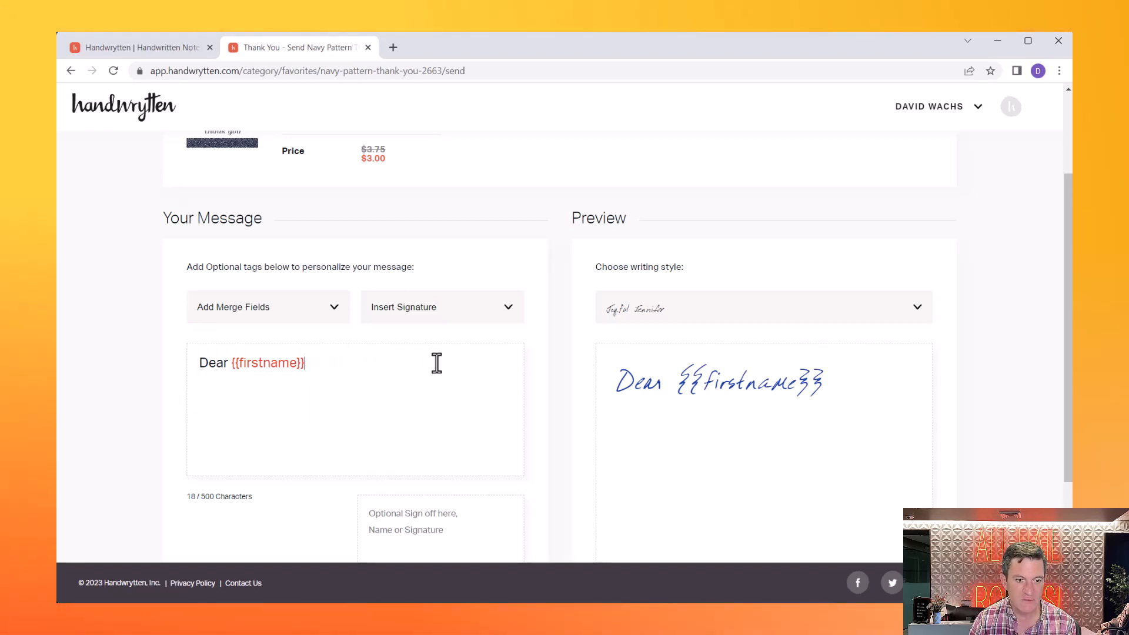
{"action": "type", "text": ","}
{"action": "key", "text": "Return"}
{"action": "type", "text": "Thank y"}
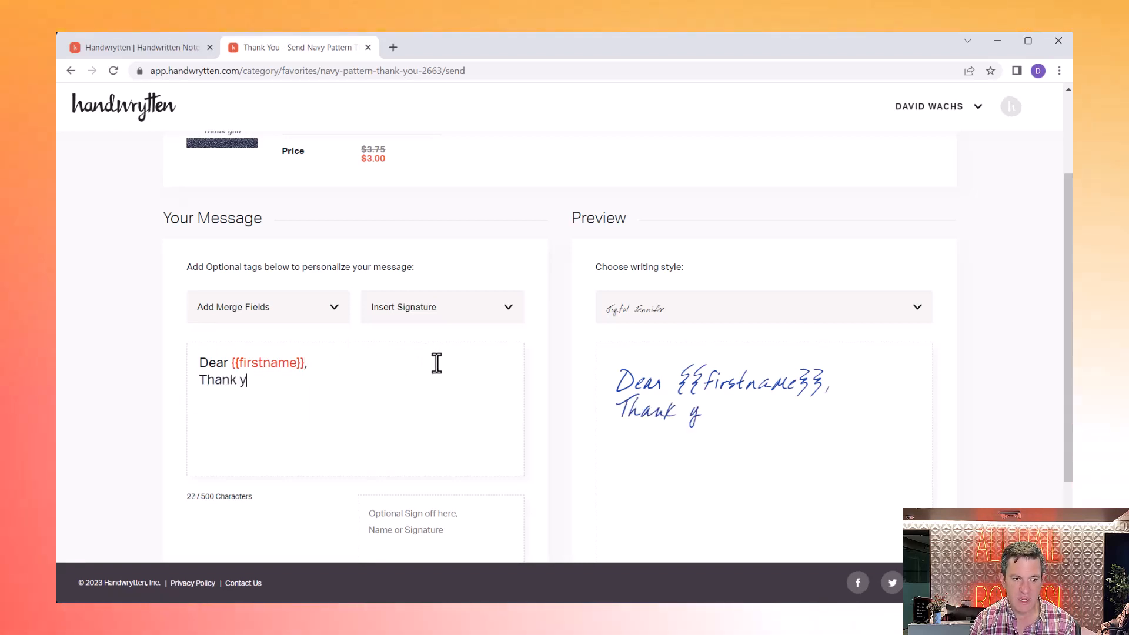
{"action": "type", "text": "ou so much for attending our"}
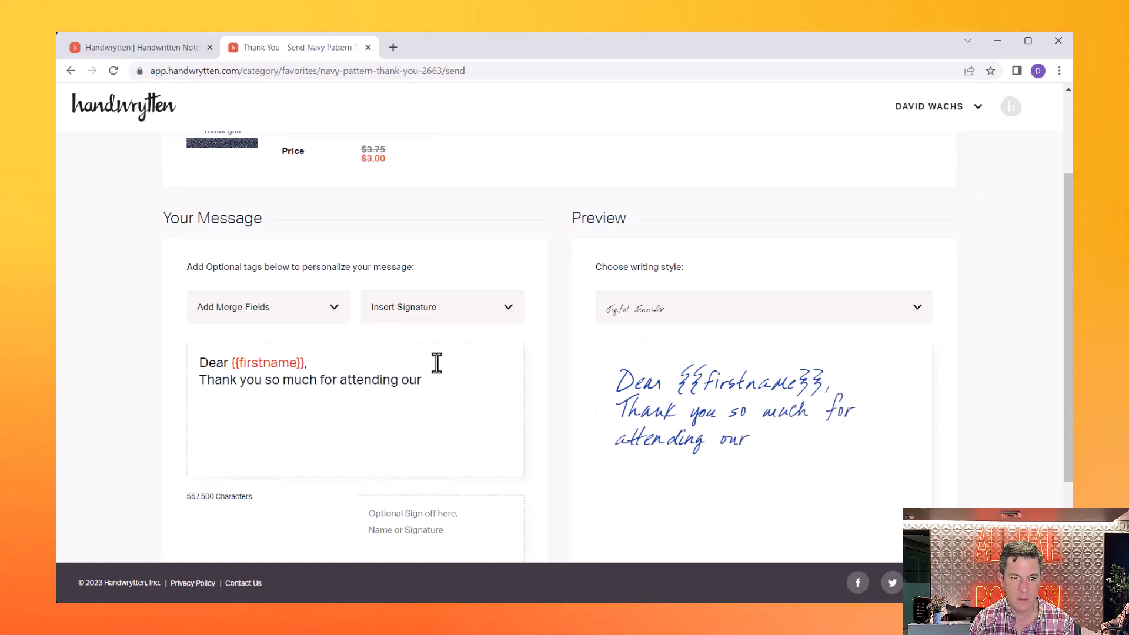
{"action": "type", "text": " event."}
{"action": "key", "text": "Return"}
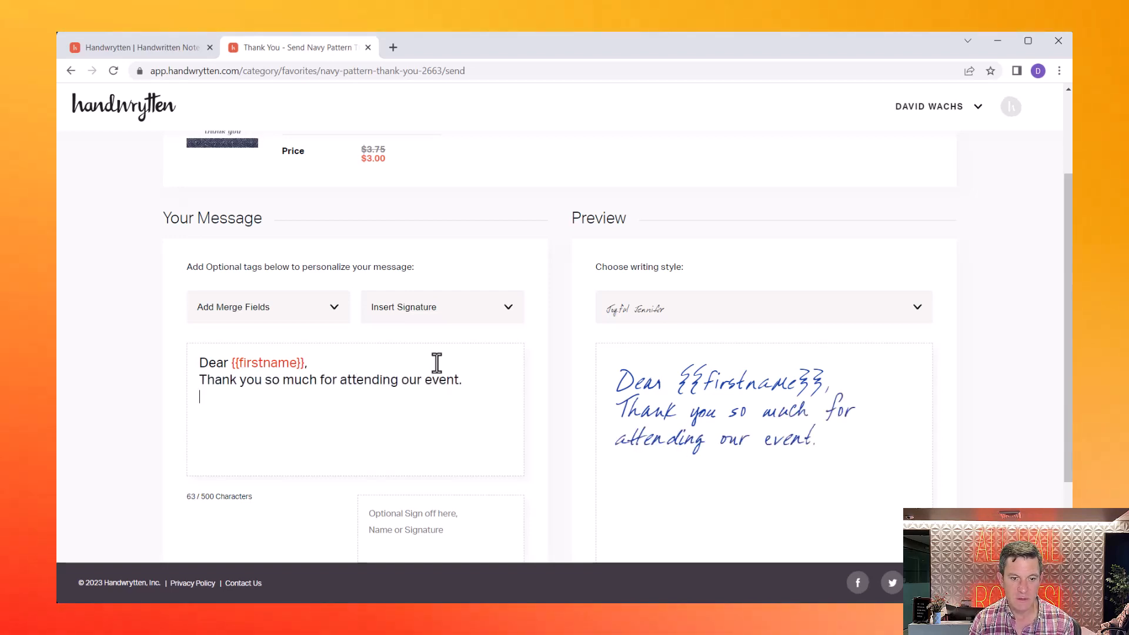
{"action": "type", "text": "Hope to "}
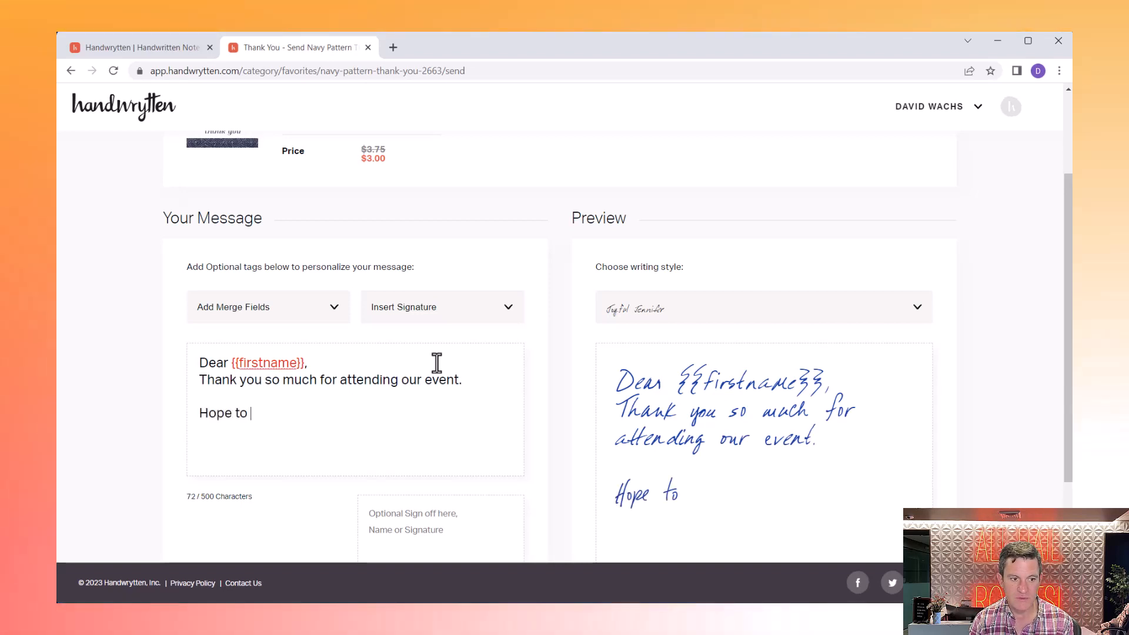
{"action": "type", "text": "see you aga"}
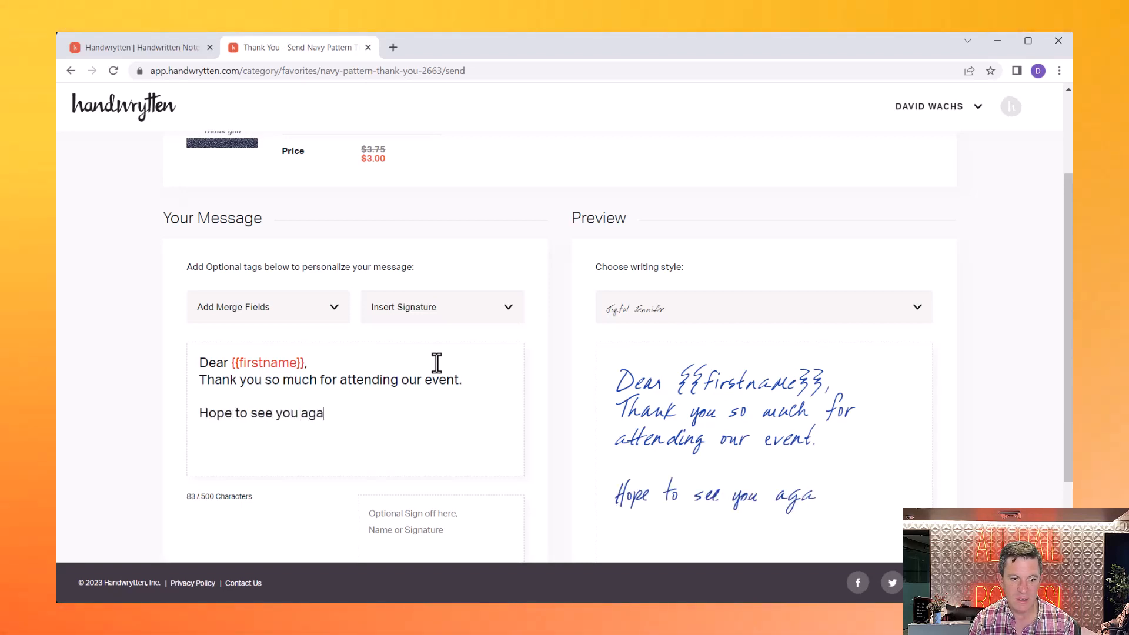
{"action": "type", "text": "in spo"}
{"action": "key", "text": "BackSpace"}
{"action": "key", "text": "BackSpace"}
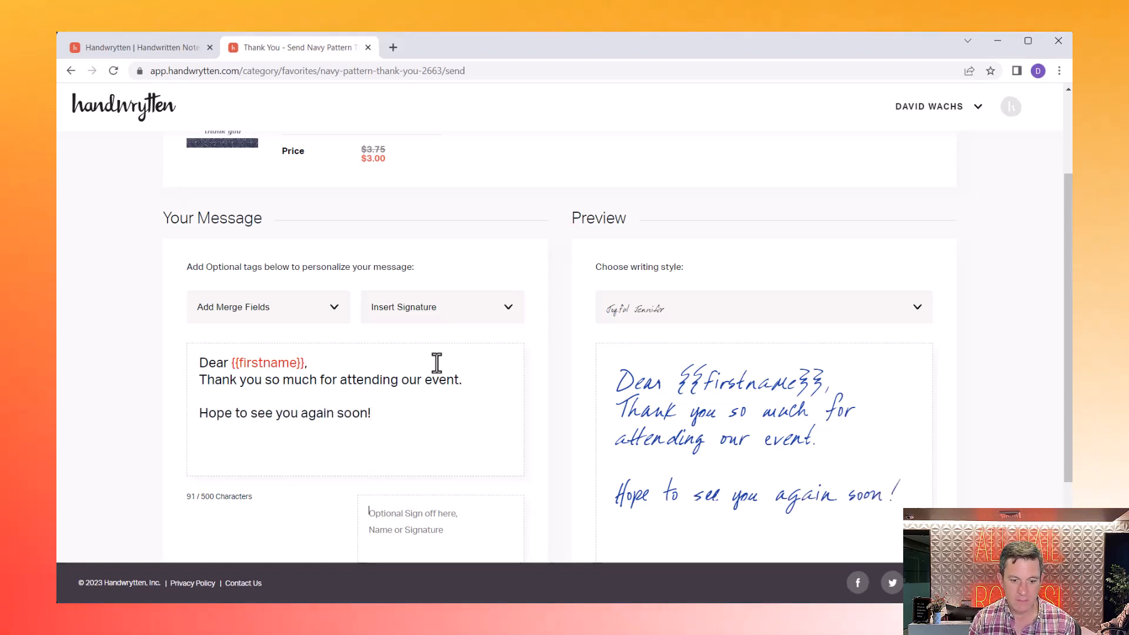
- Sign off the card with 'Best,'
{"action": "key", "text": "Tab"}
{"action": "type", "text": "Best"}
{"action": "scroll", "coordinate": [488, 364], "scroll_direction": "down", "scroll_amount": 2}
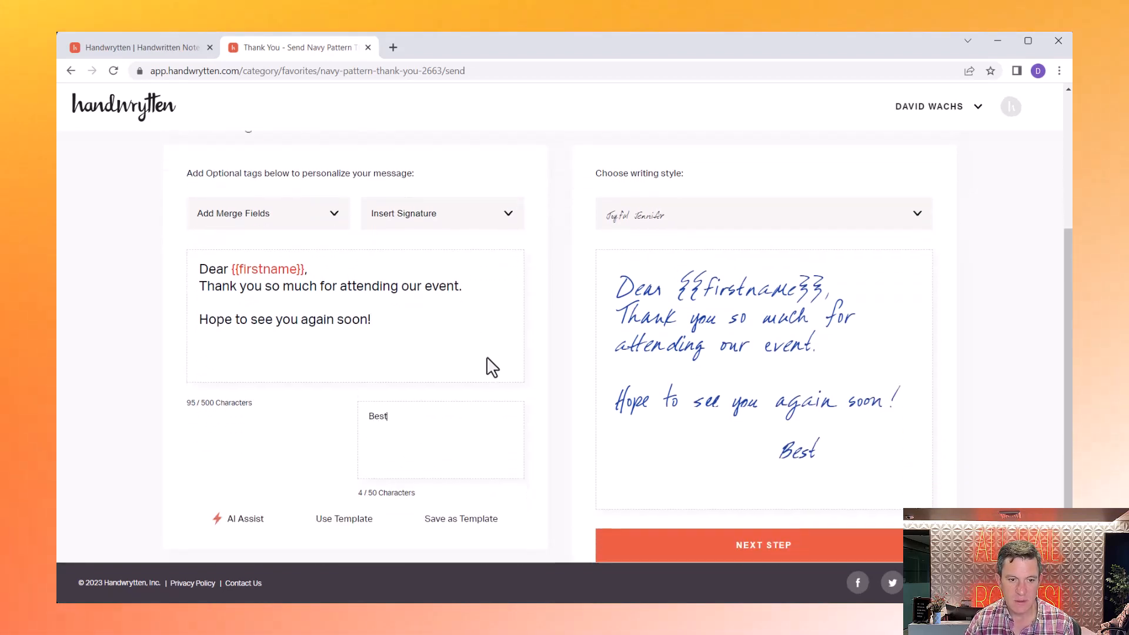
{"action": "type", "text": ","}
{"action": "key", "text": "Return"}
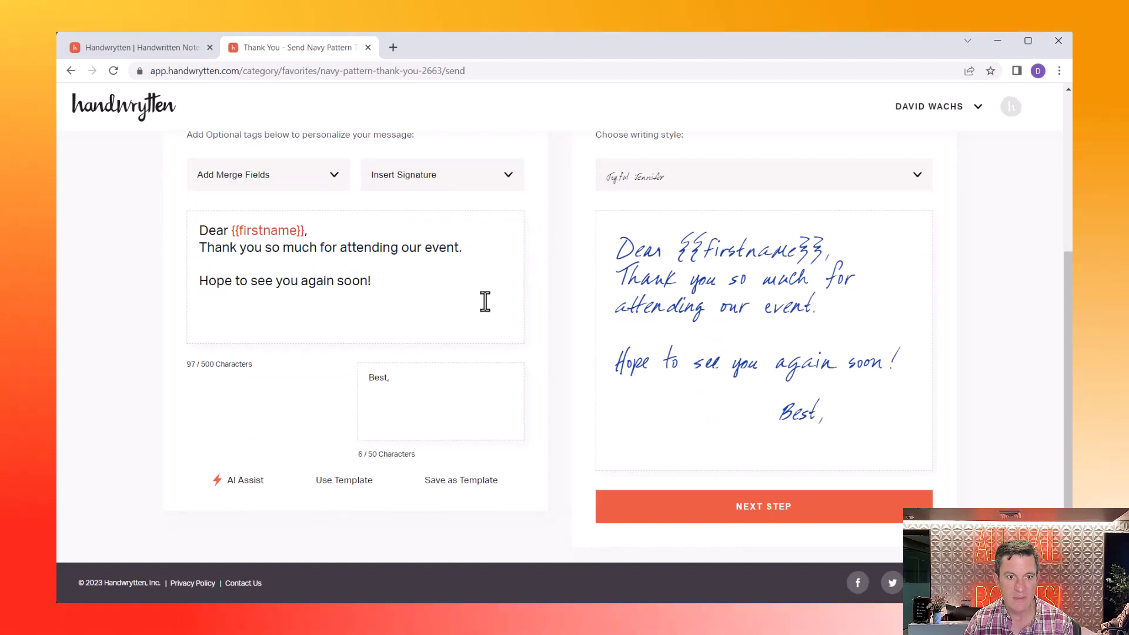
{"action": "left_click", "coordinate": [477, 181]}
- Insert the sender's signature and continue to the order page with send date 07/20/2023
{"action": "left_click", "coordinate": [455, 273]}
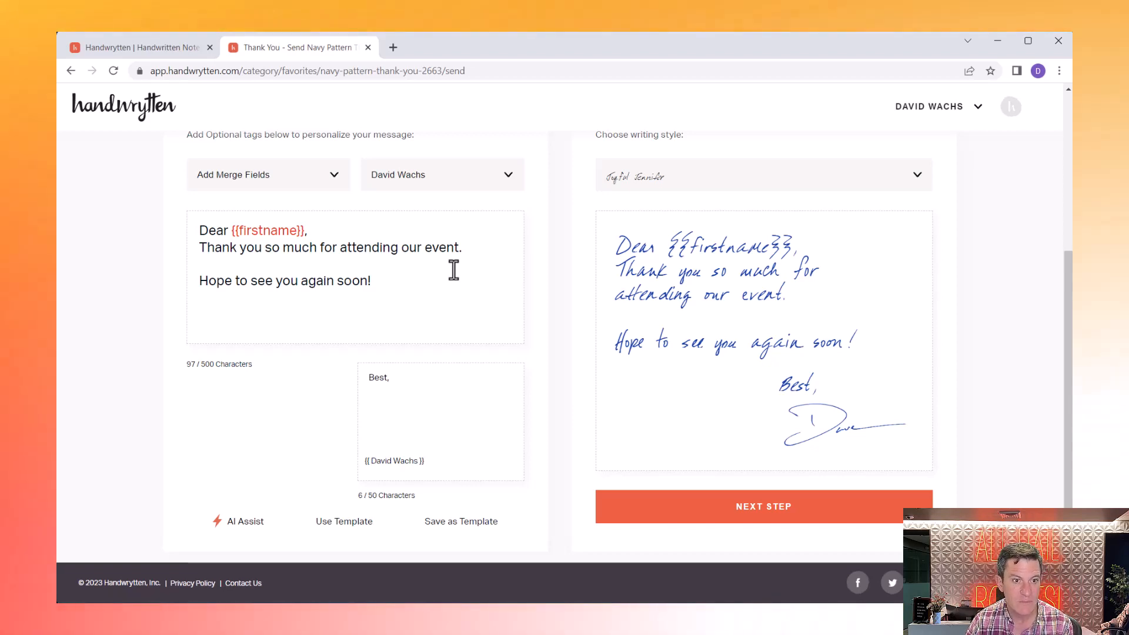
{"action": "scroll", "coordinate": [453, 270], "scroll_direction": "down", "scroll_amount": 1}
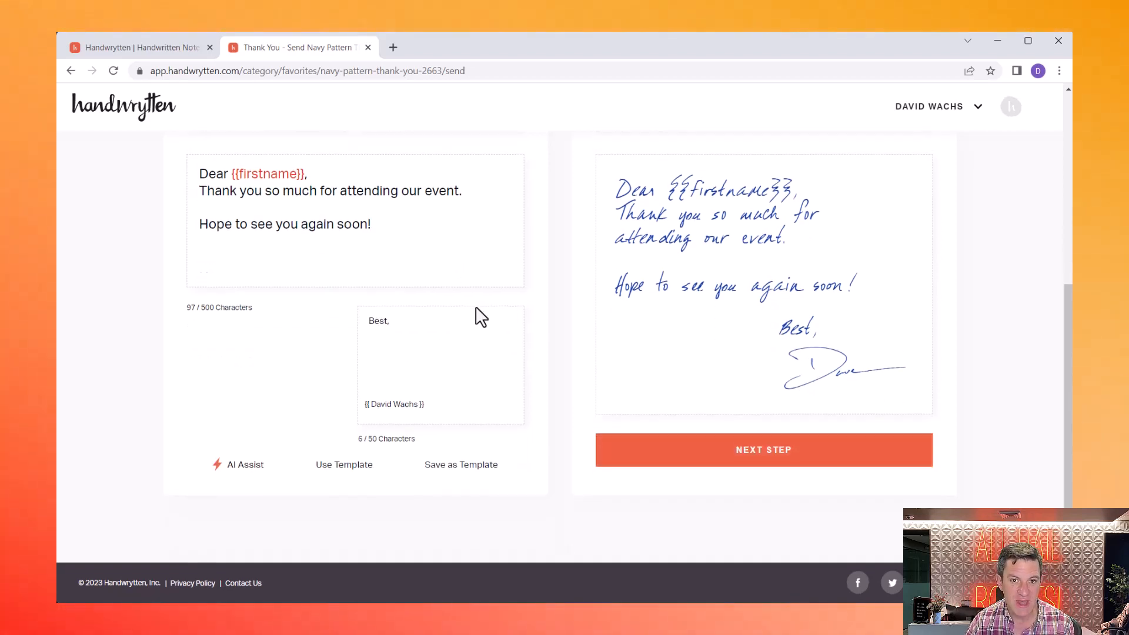
{"action": "scroll", "coordinate": [488, 329], "scroll_direction": "up", "scroll_amount": 2}
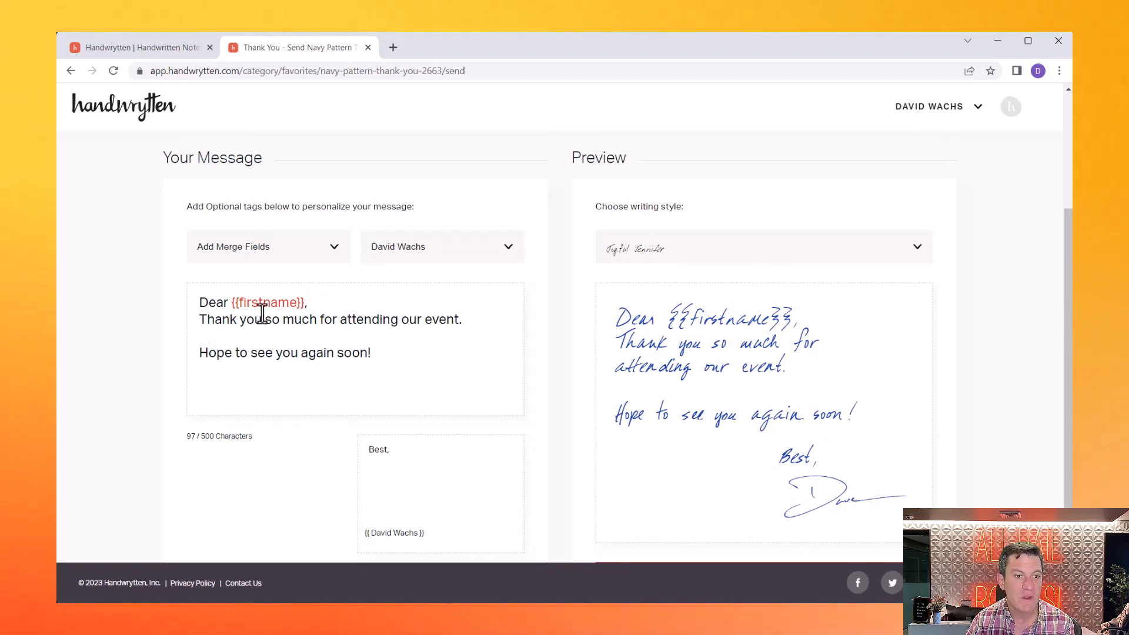
{"action": "left_click_drag", "start_coordinate": [201, 305], "coordinate": [312, 298]}
{"action": "left_click", "coordinate": [349, 300]}
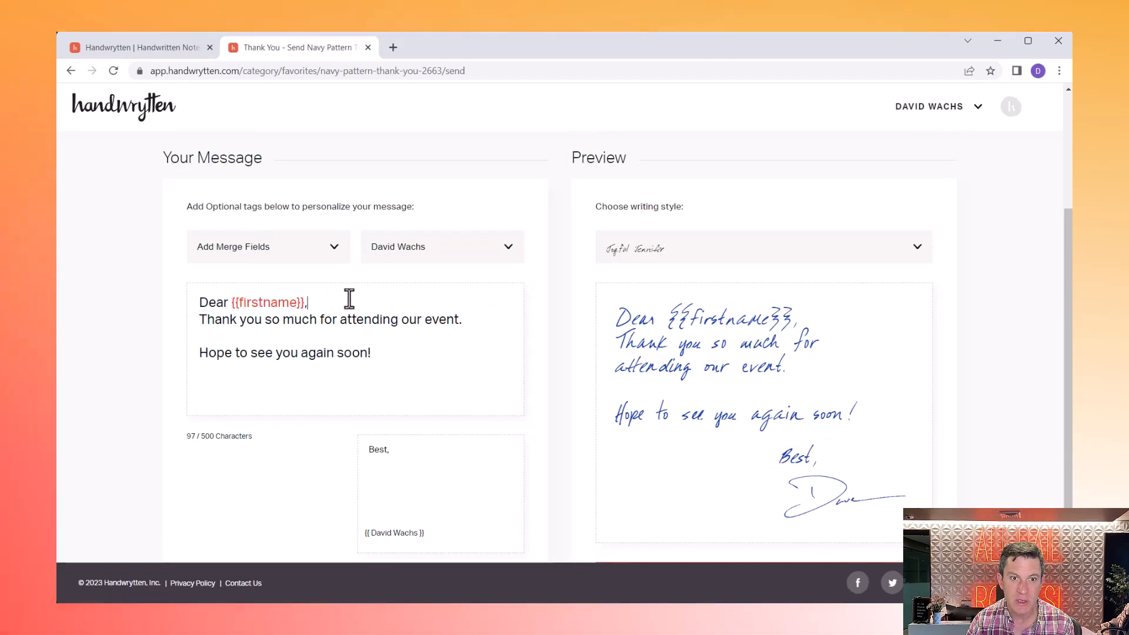
{"action": "left_click_drag", "start_coordinate": [228, 306], "coordinate": [313, 304]}
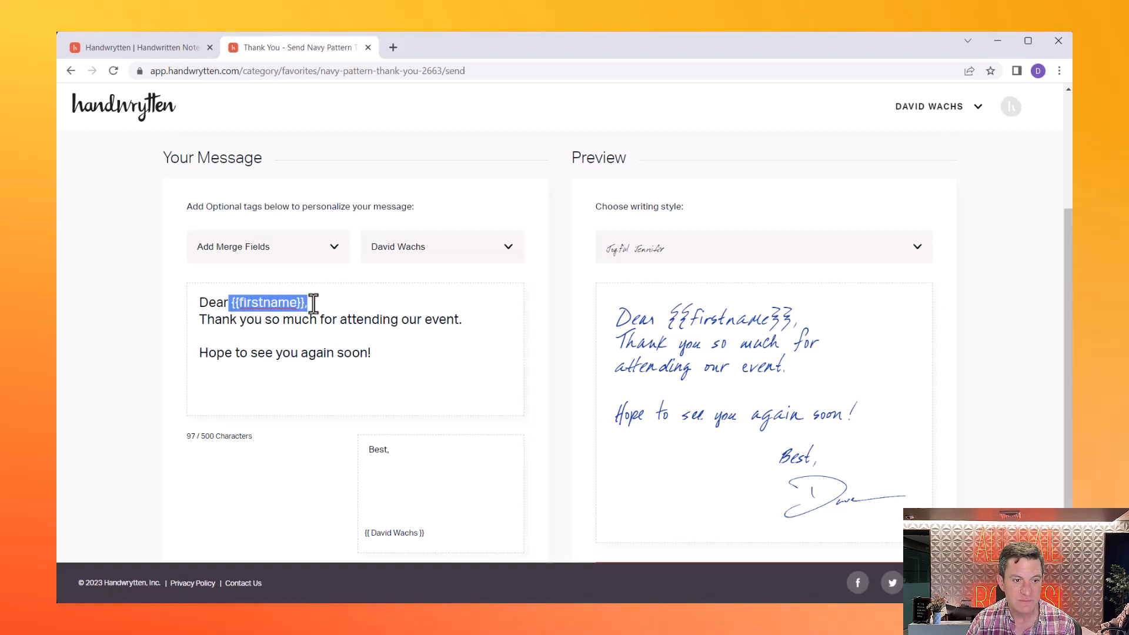
{"action": "left_click", "coordinate": [312, 301]}
{"action": "scroll", "coordinate": [721, 454], "scroll_direction": "down", "scroll_amount": 2}
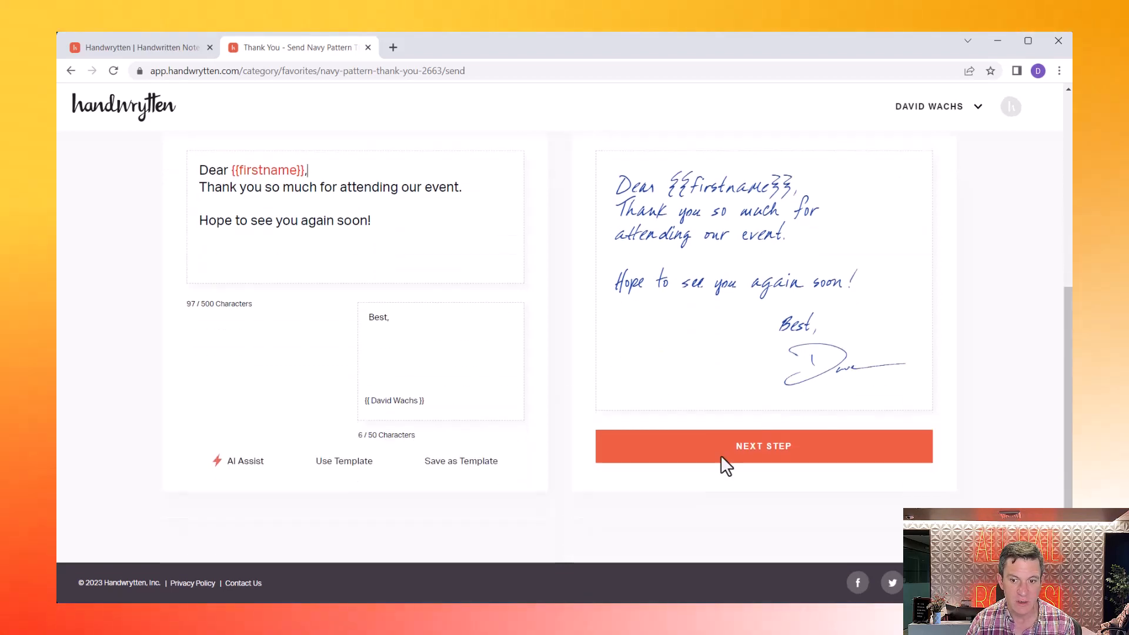
{"action": "left_click", "coordinate": [721, 458]}
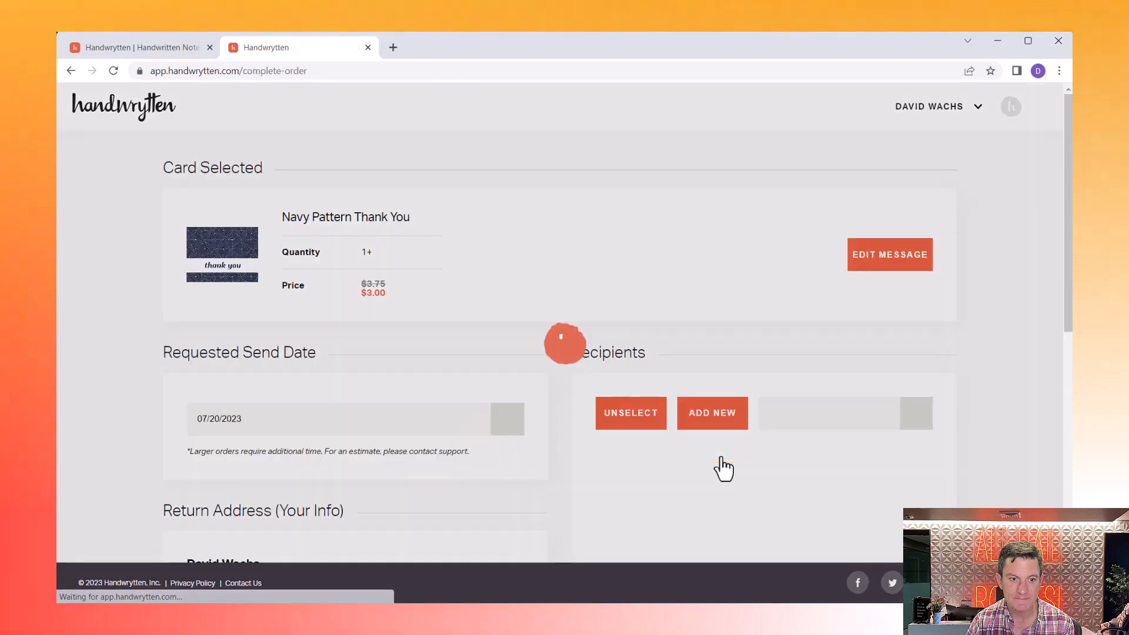
{"action": "scroll", "coordinate": [542, 270], "scroll_direction": "down", "scroll_amount": 3}
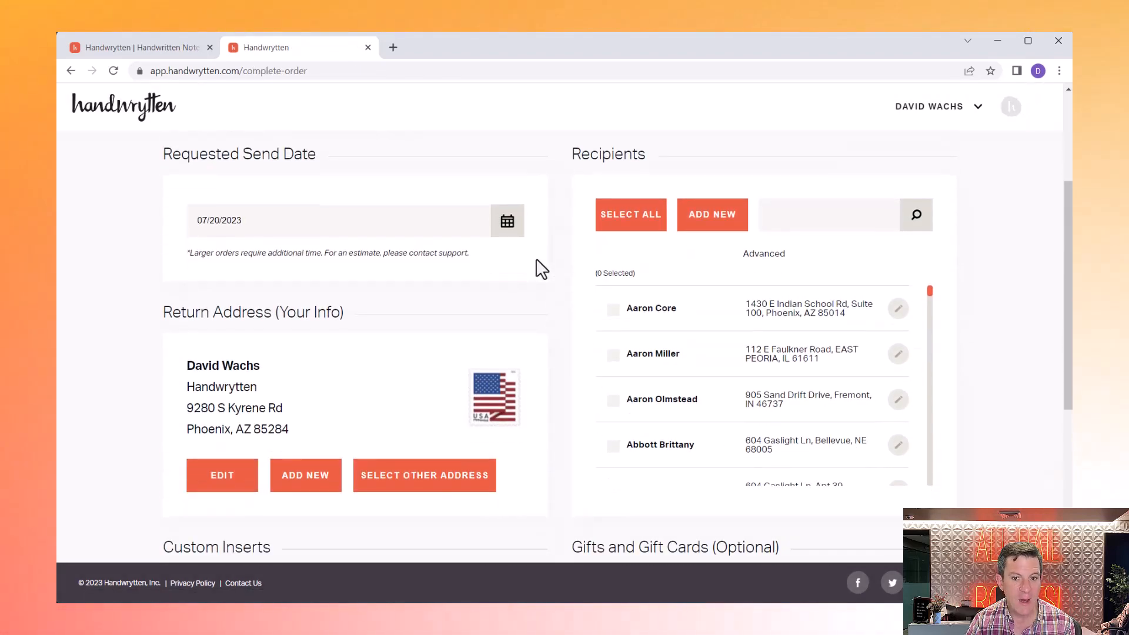
{"action": "left_click", "coordinate": [613, 310]}
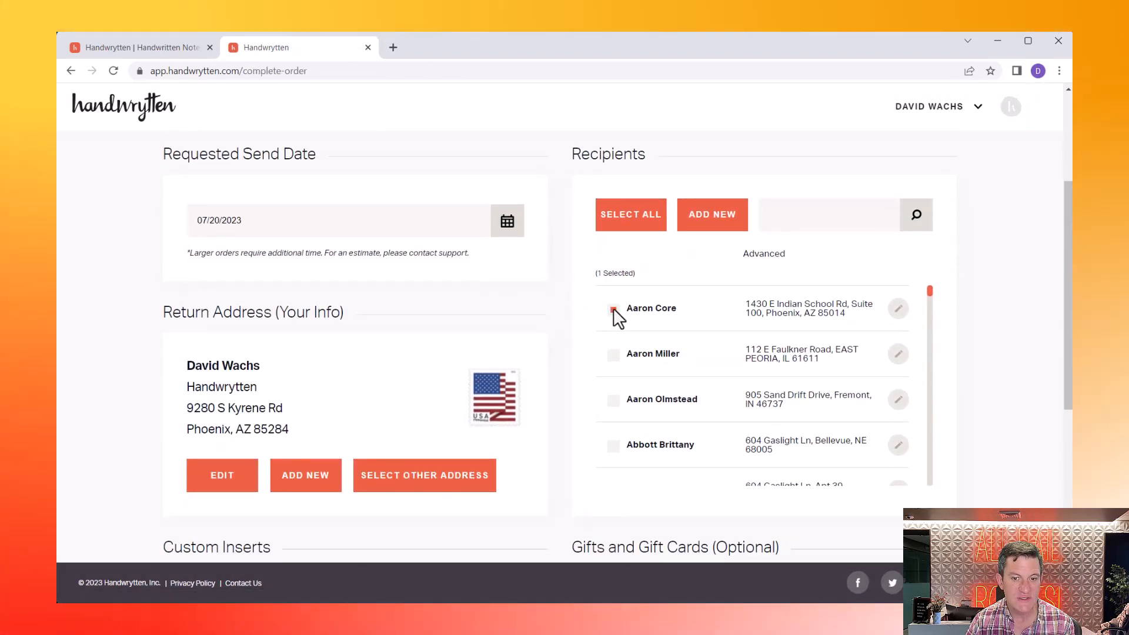
{"action": "left_click", "coordinate": [613, 309]}
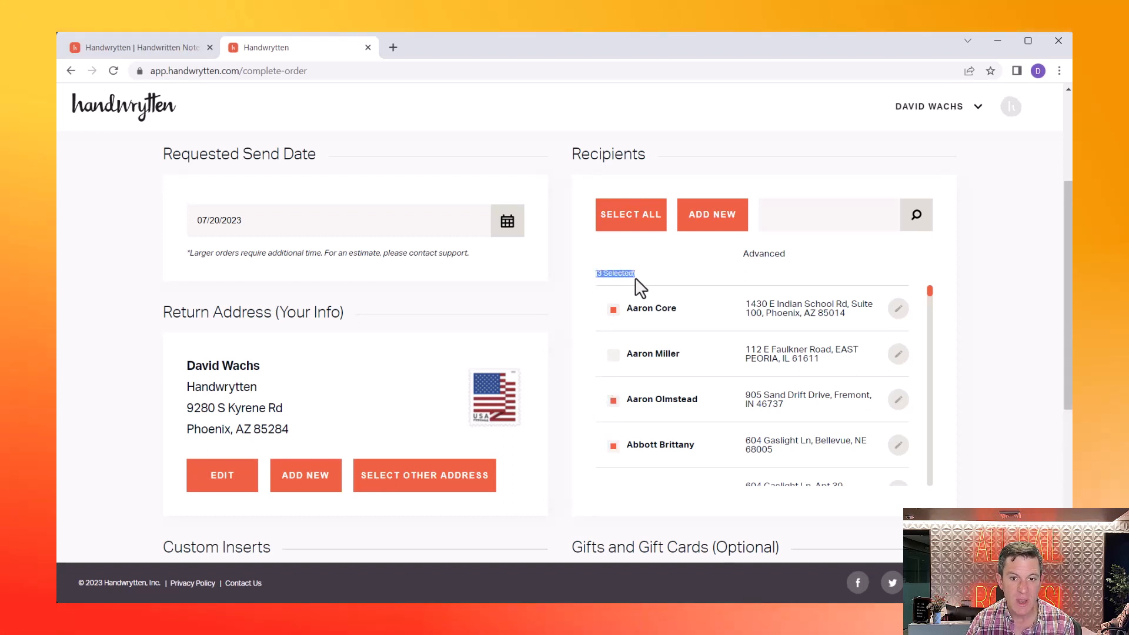
{"action": "scroll", "coordinate": [612, 477], "scroll_direction": "down", "scroll_amount": 3}
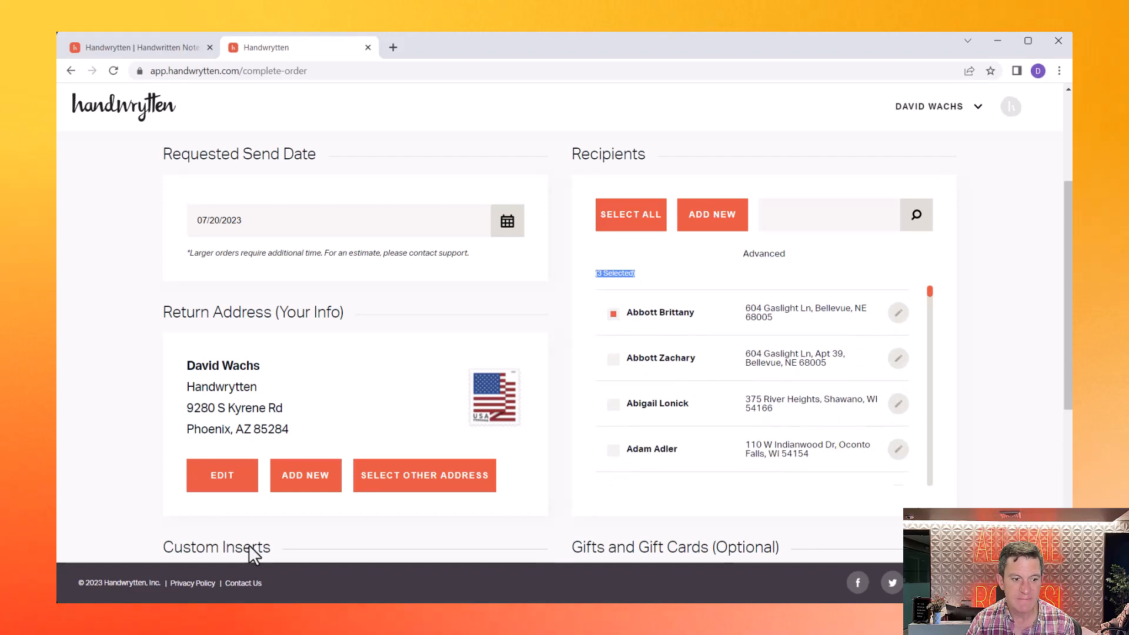
{"action": "scroll", "coordinate": [249, 544], "scroll_direction": "down", "scroll_amount": 5}
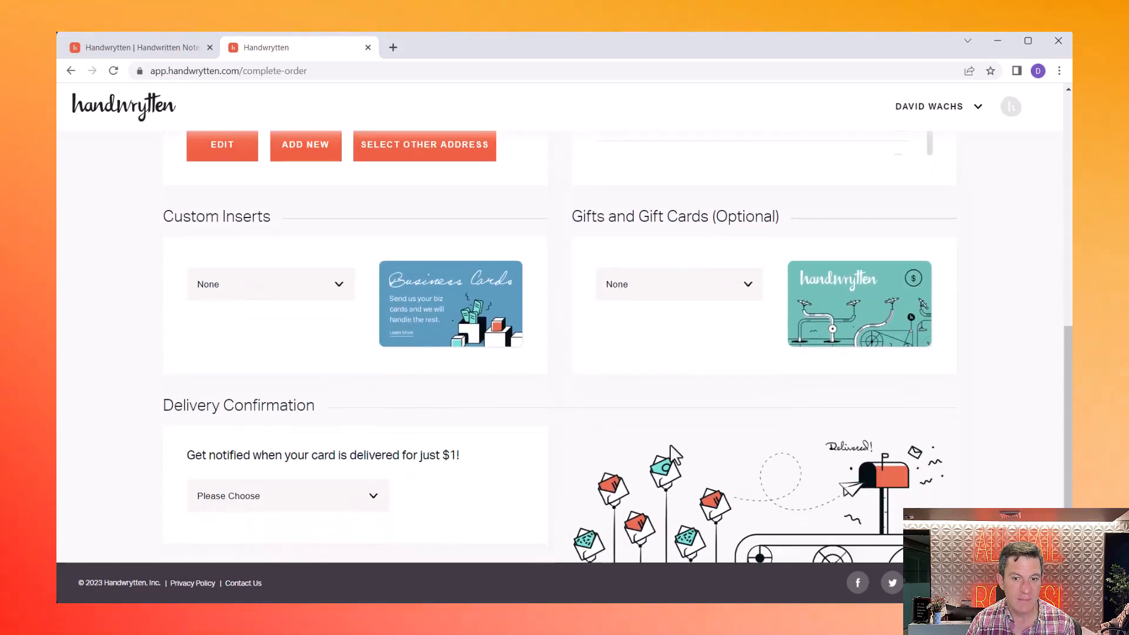
{"action": "scroll", "coordinate": [671, 453], "scroll_direction": "up", "scroll_amount": 5}
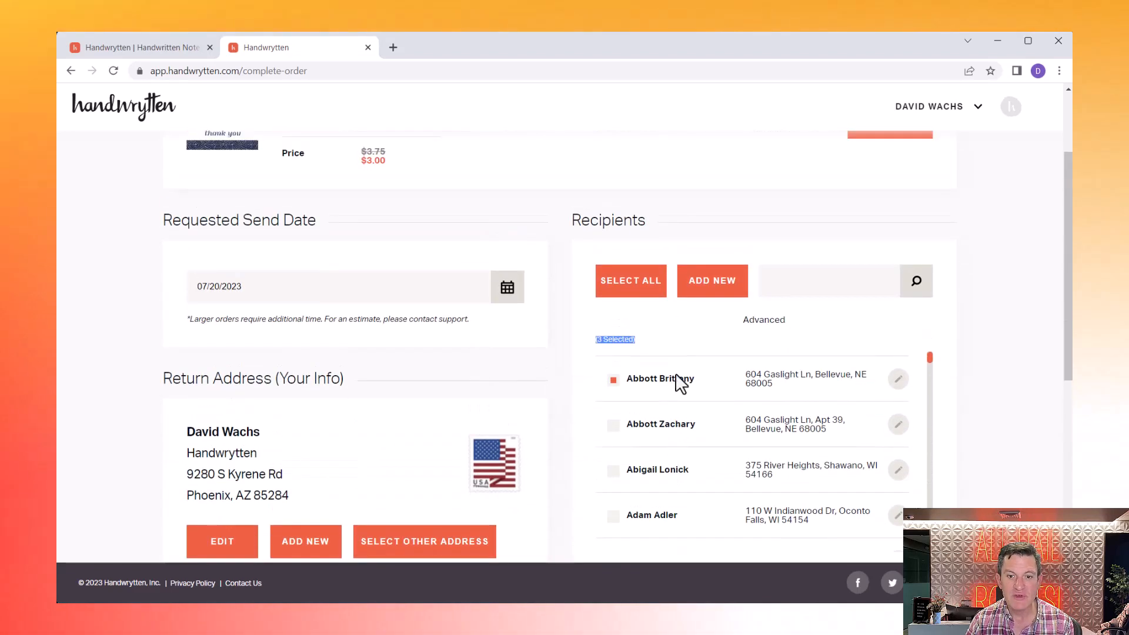
{"action": "left_click", "coordinate": [680, 316]}
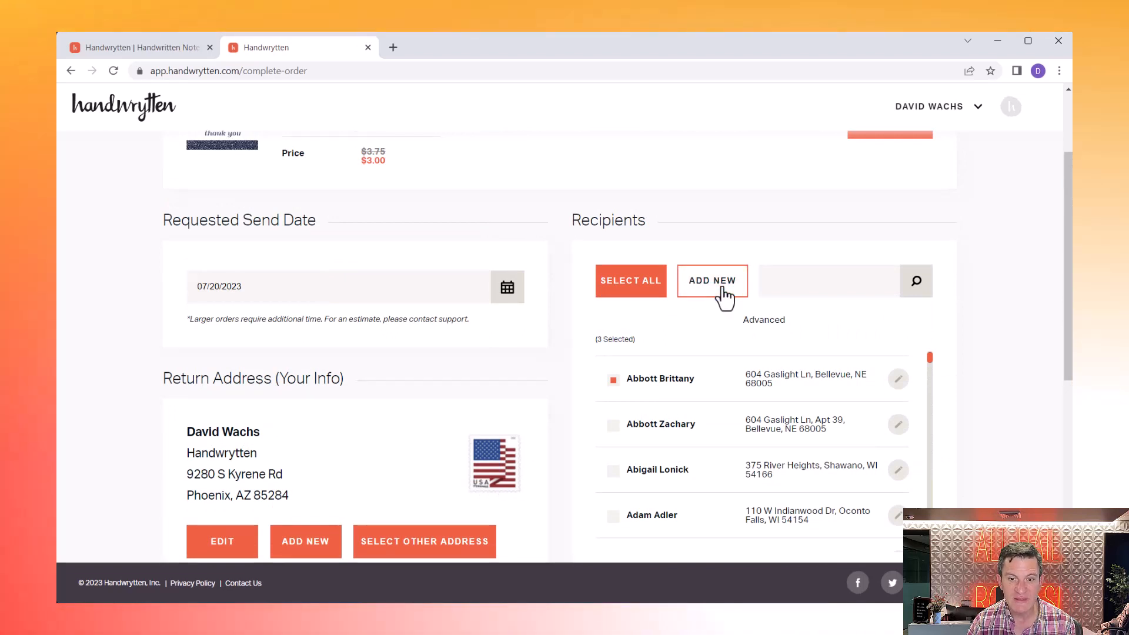
- Download the bulk upload template and open handwryttenaddressesimport (6).xlsx in Excel
{"action": "left_click", "coordinate": [722, 288]}
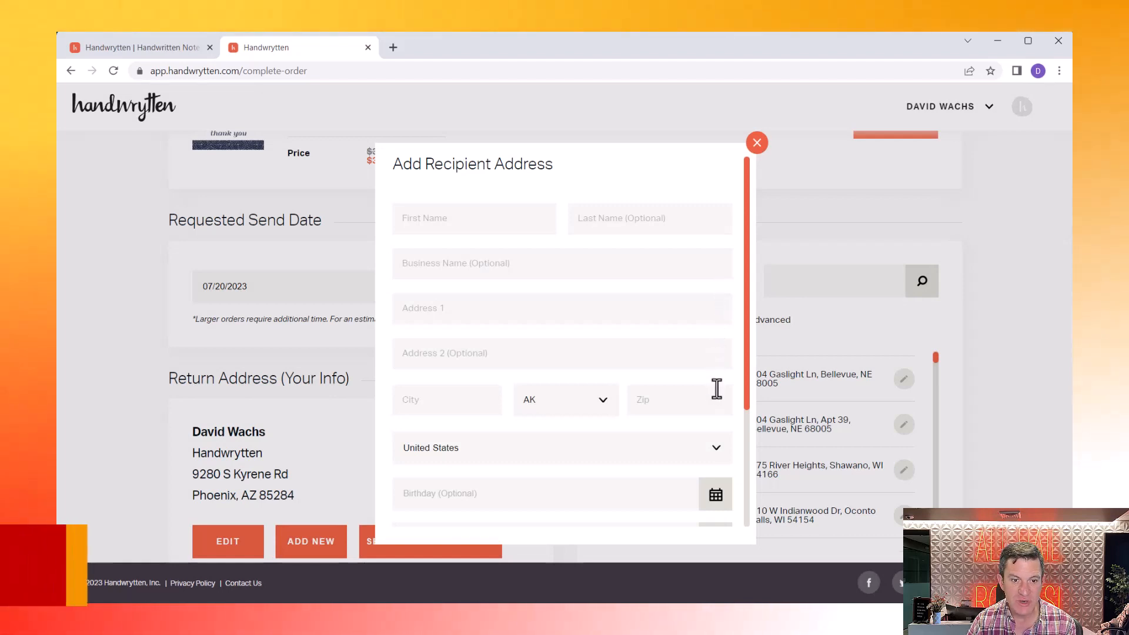
{"action": "scroll", "coordinate": [717, 400], "scroll_direction": "down", "scroll_amount": 3}
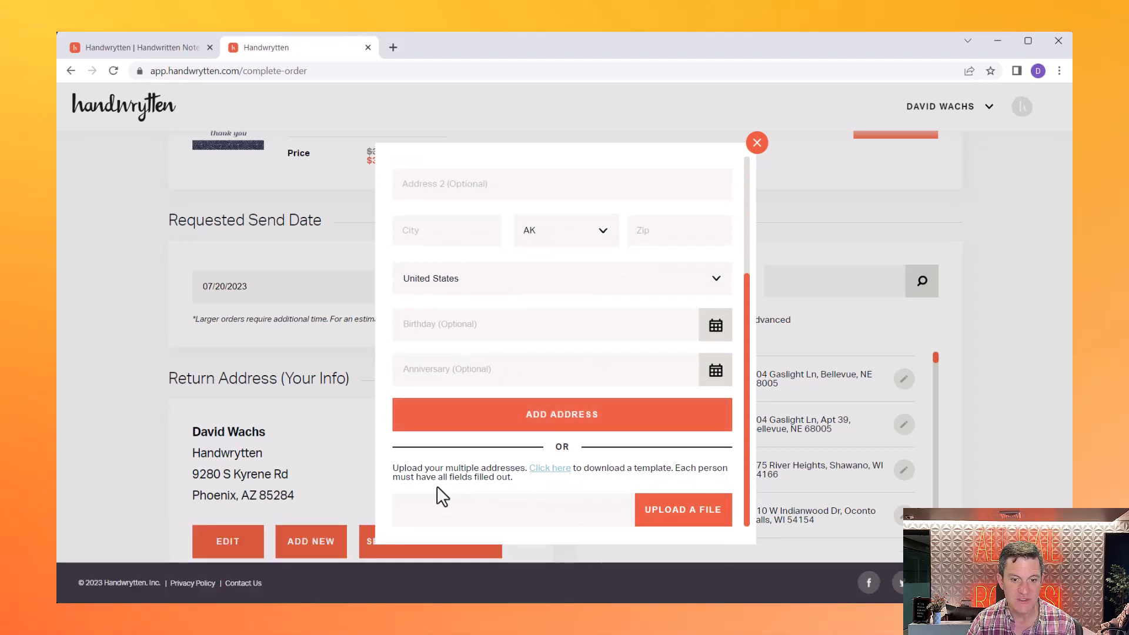
{"action": "left_click", "coordinate": [557, 471]}
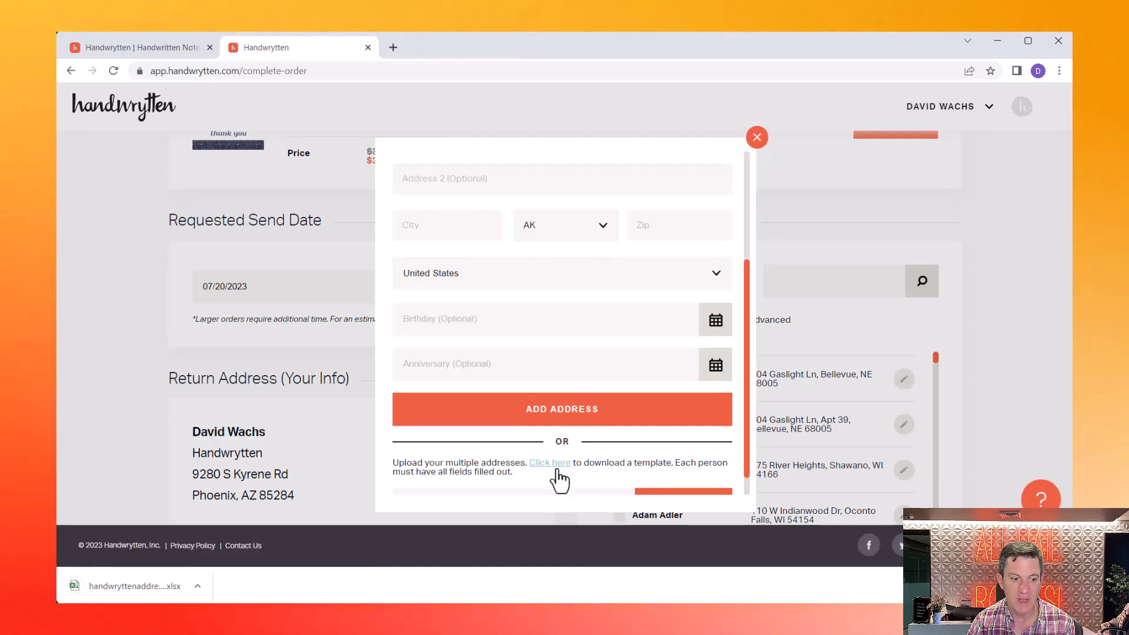
{"action": "left_click", "coordinate": [198, 586]}
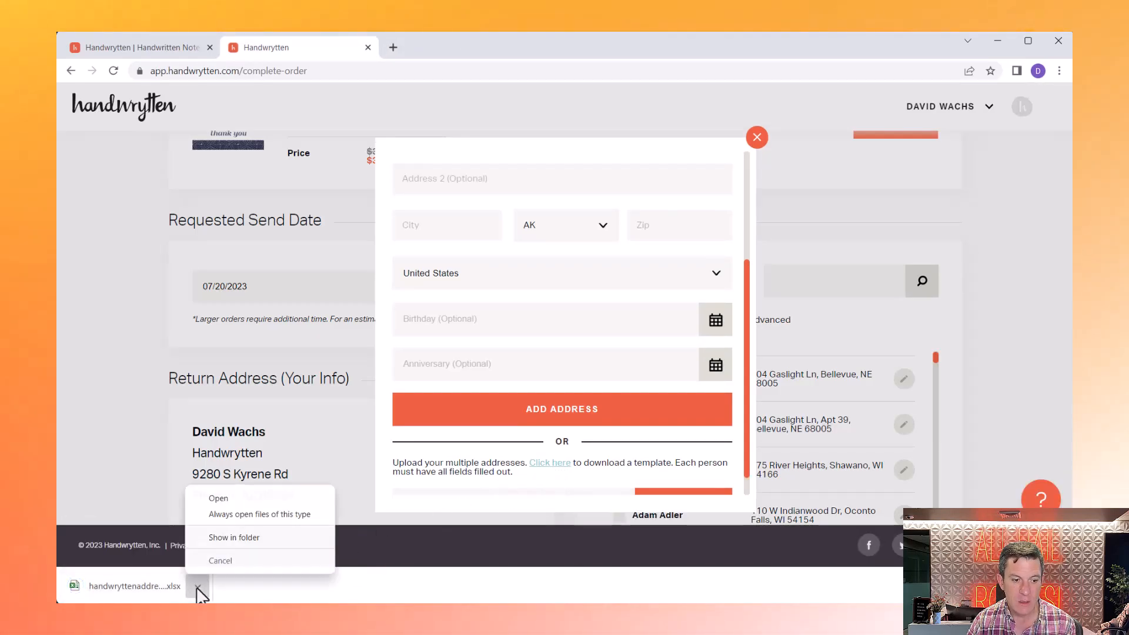
{"action": "left_click", "coordinate": [216, 504]}
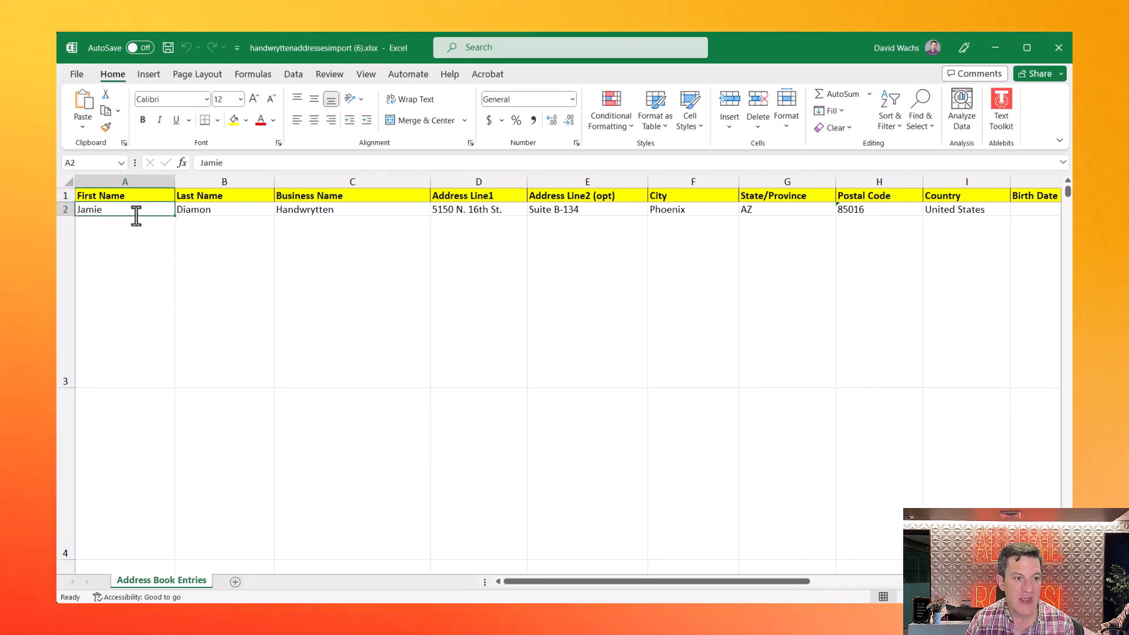
- Clear the sample birth date in J2 and anniversary date in K2
{"action": "key", "text": "Right"}
{"action": "key", "text": "Right"}
{"action": "key", "text": "Right"}
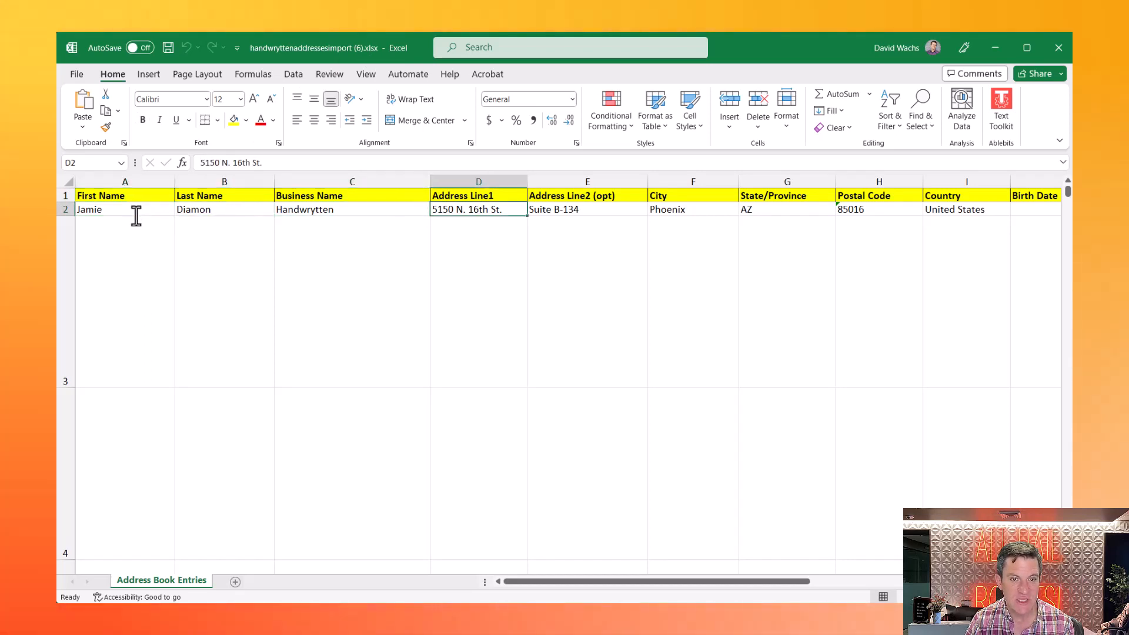
{"action": "key", "text": "Tab"}
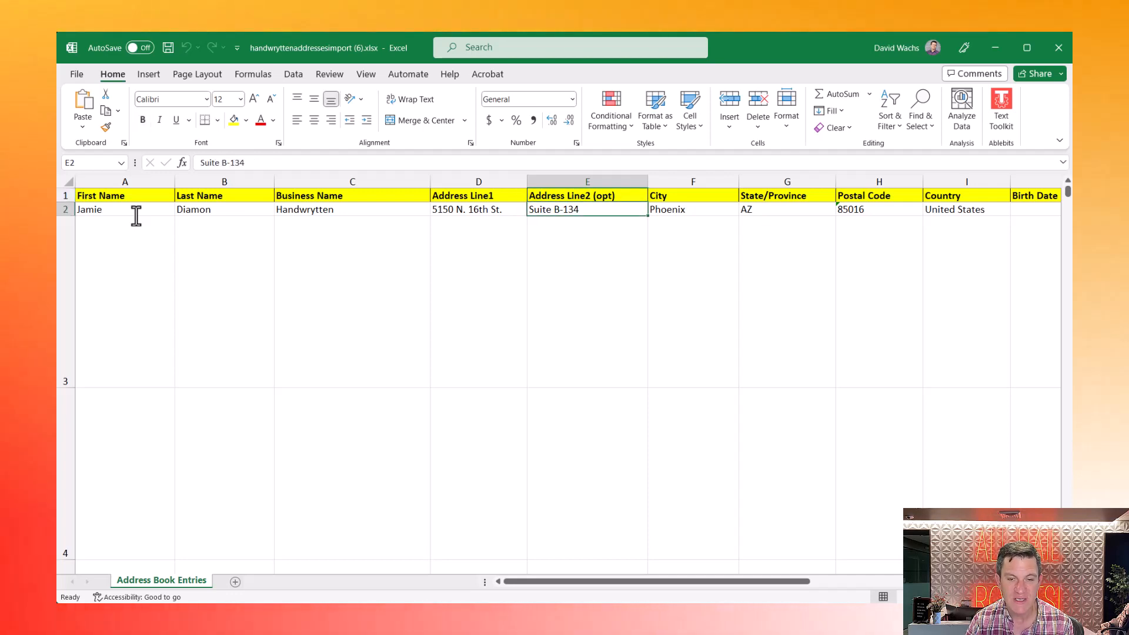
{"action": "key", "text": "Tab"}
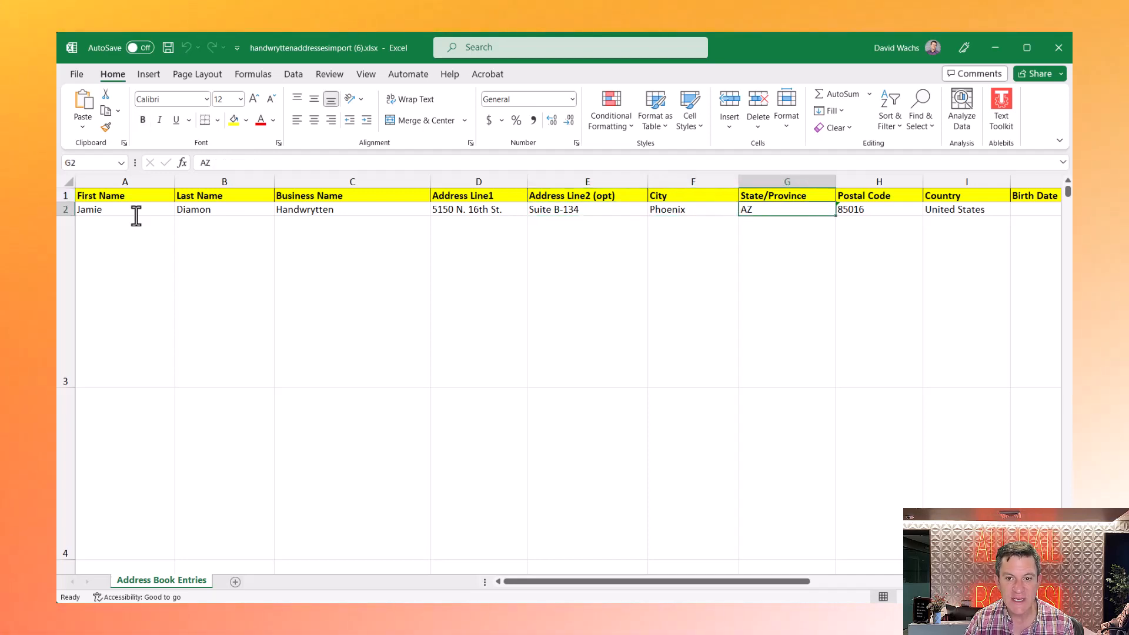
{"action": "key", "text": "Tab"}
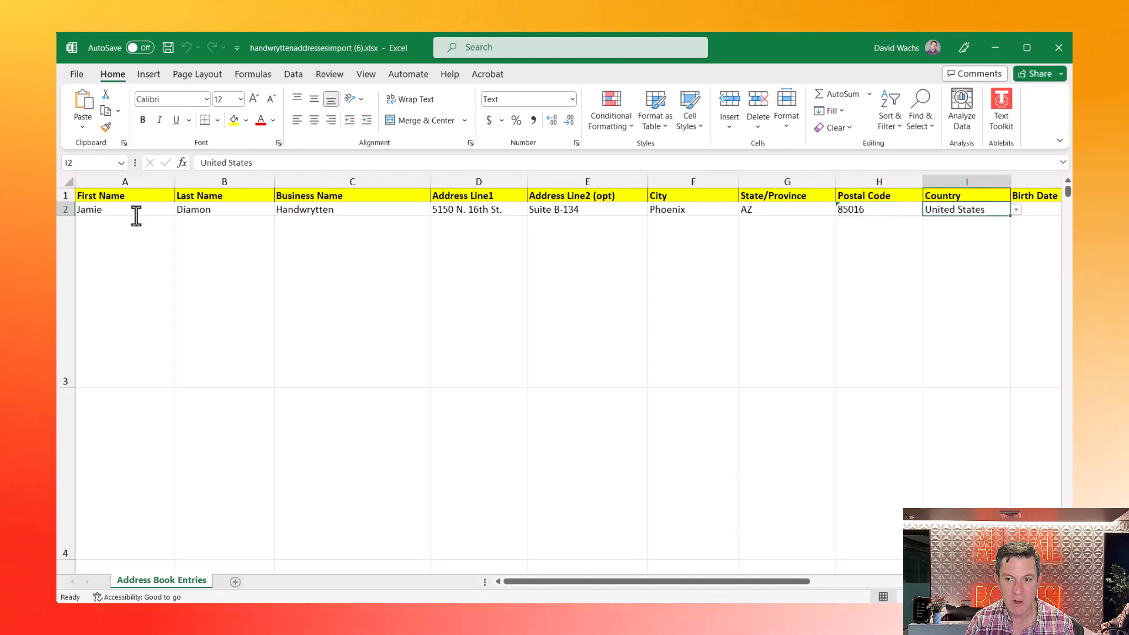
{"action": "key", "text": "Tab"}
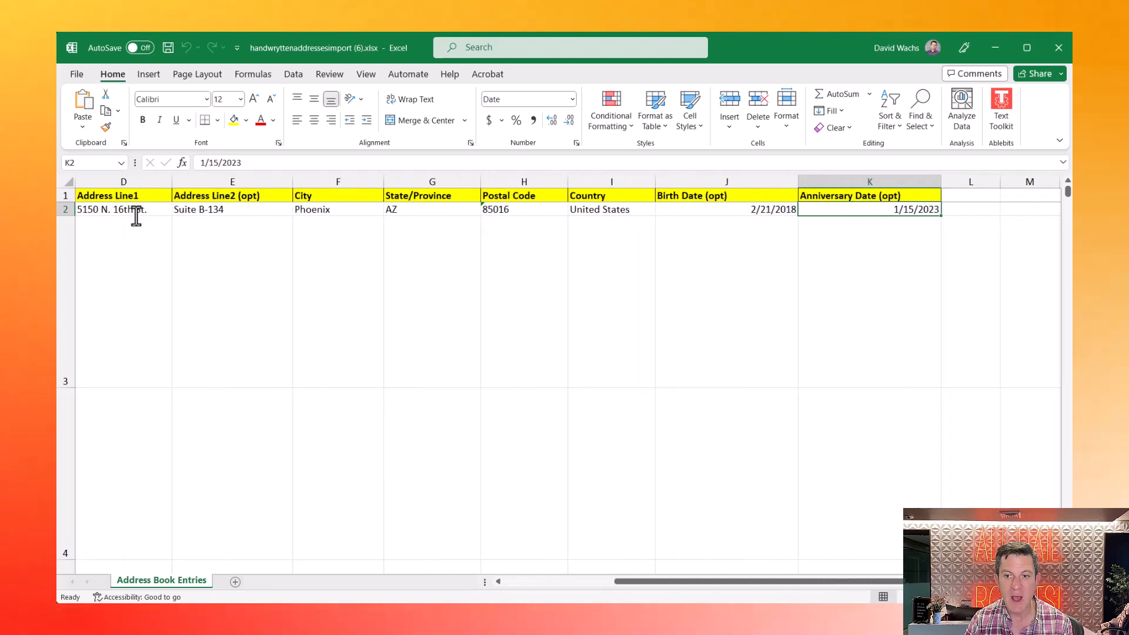
{"action": "key", "text": "shift+Tab"}
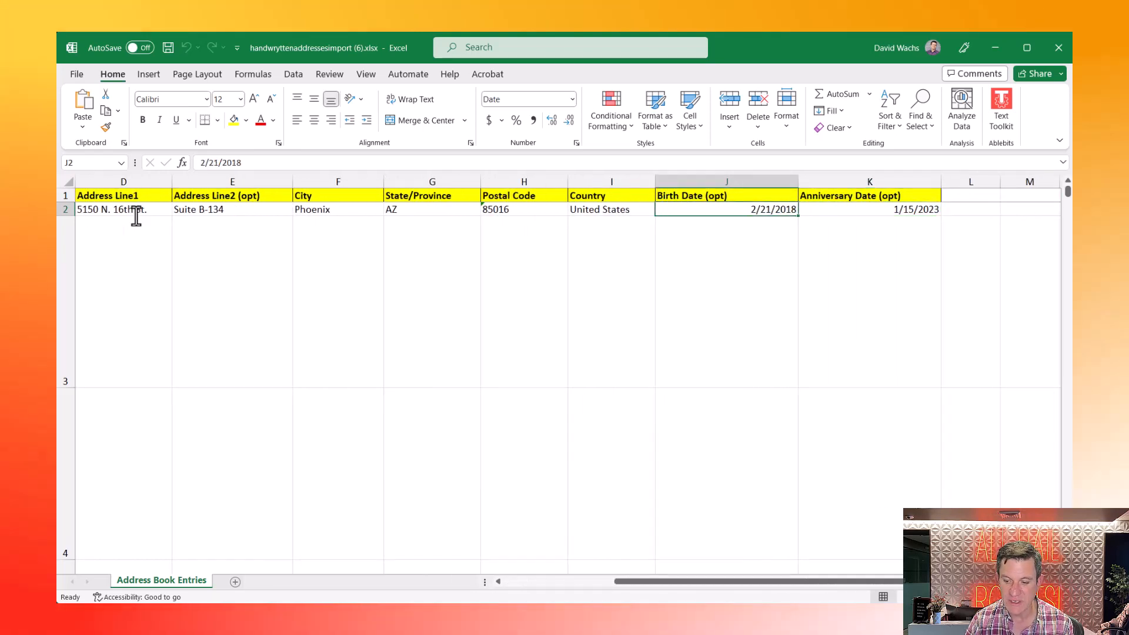
{"action": "key", "text": "Delete"}
{"action": "key", "text": "Tab"}
{"action": "key", "text": "Delete"}
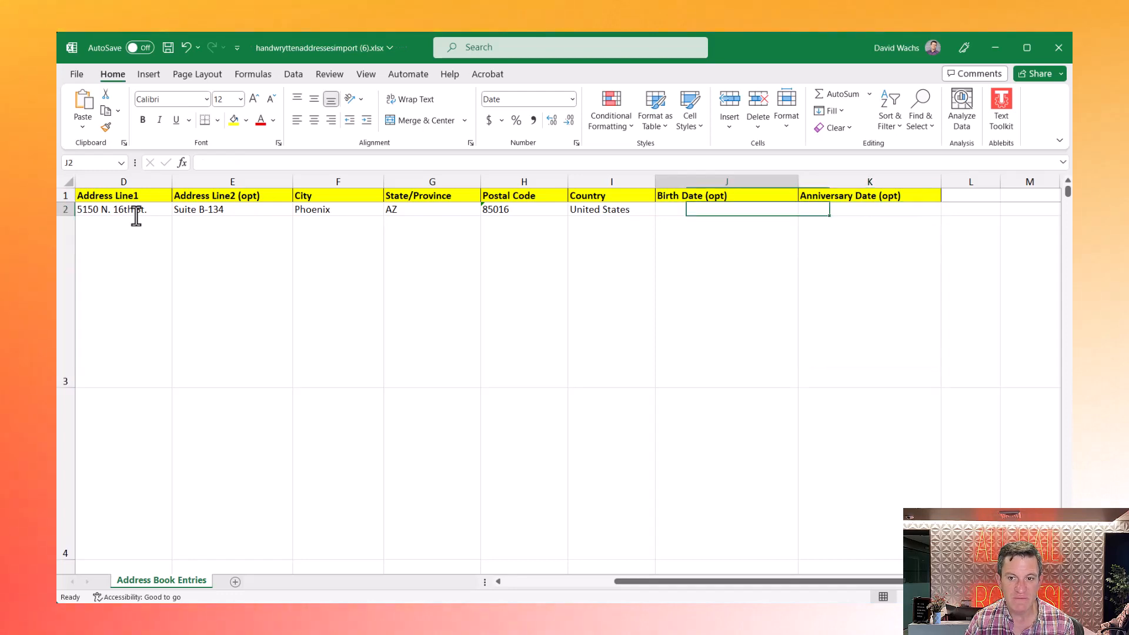
- Replace the first and last name in A2 and B2 with a new contact's name
{"action": "key", "text": "Home"}
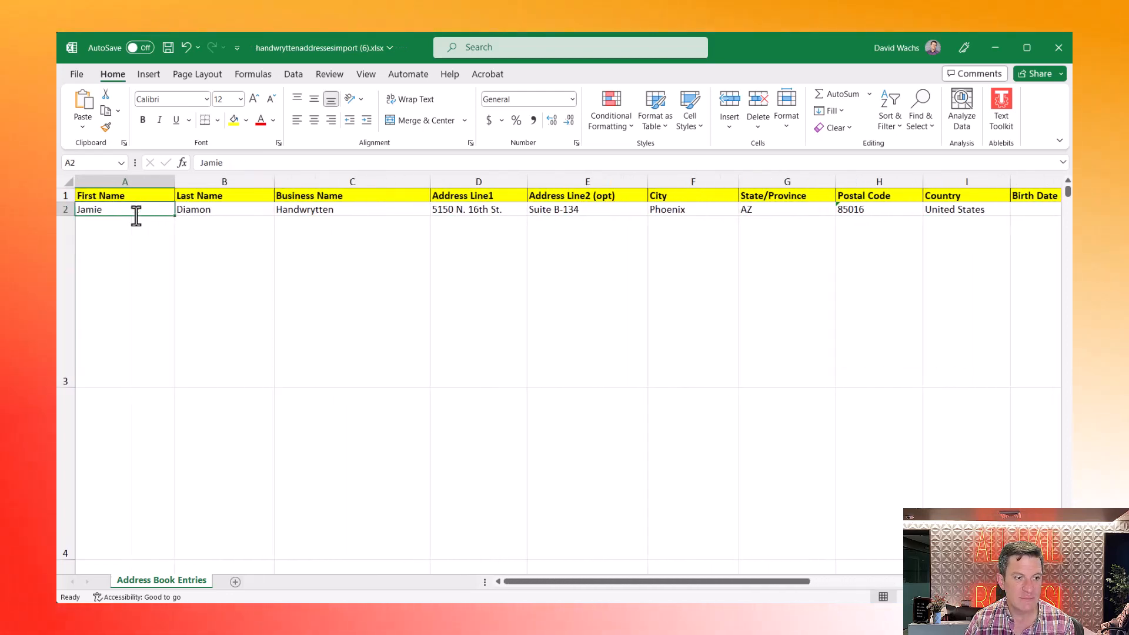
{"action": "type", "text": "Joe S"}
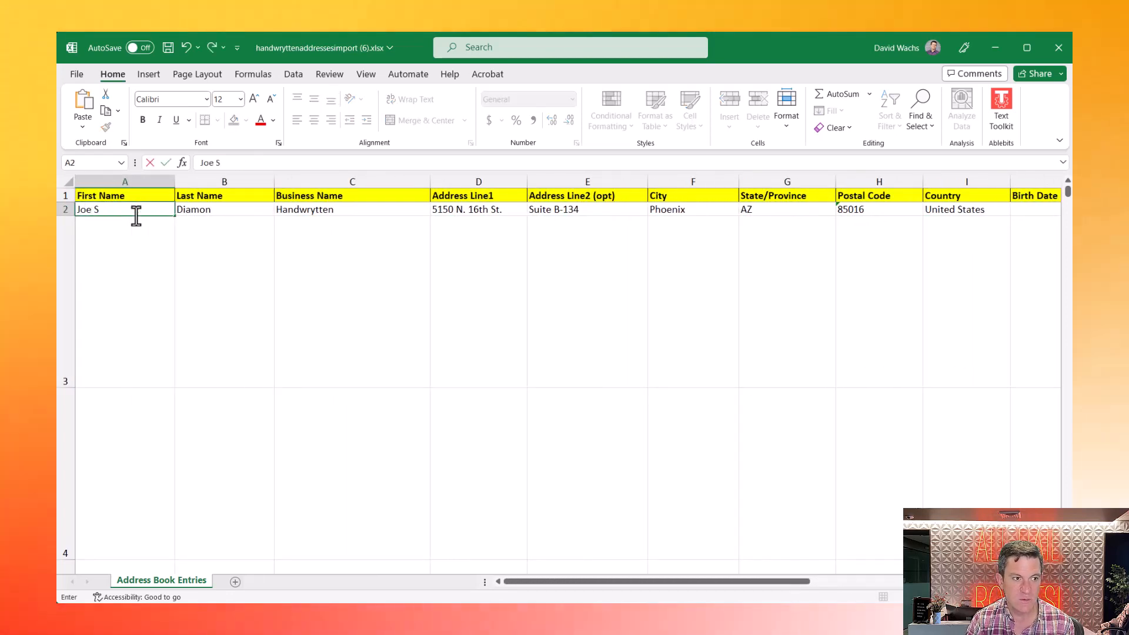
{"action": "key", "text": "Tab"}
{"action": "type", "text": "Smith"}
{"action": "key", "text": "Return"}
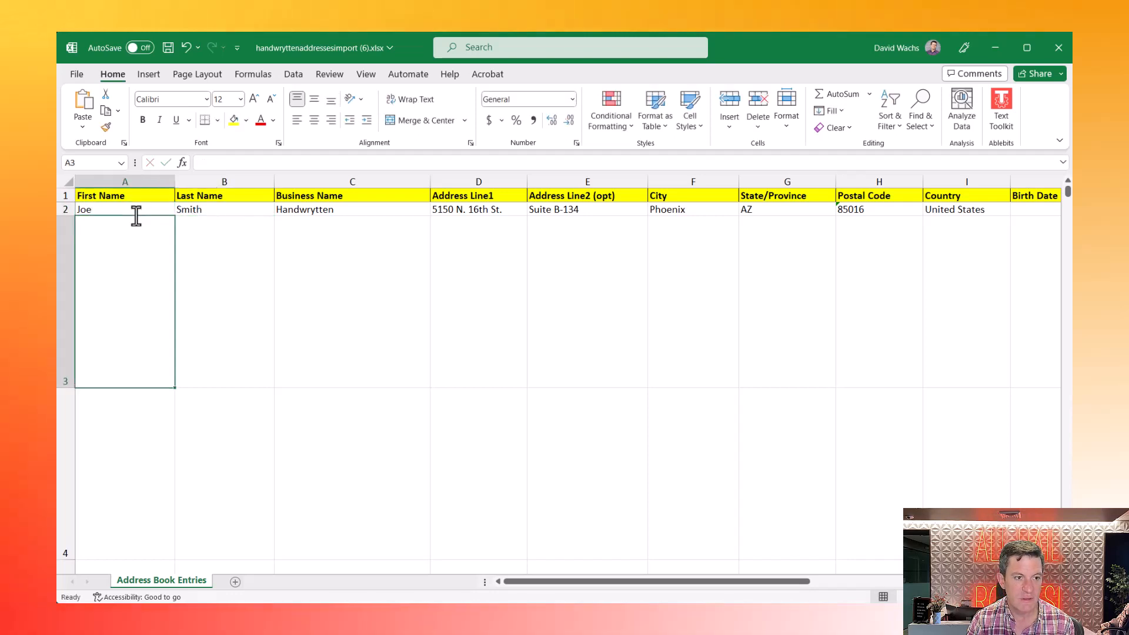
{"action": "key", "text": "Up"}
{"action": "key", "text": "shift+Right"}
{"action": "key", "text": "shift+Right"}
{"action": "key", "text": "shift+Right"}
{"action": "key", "text": "shift+Right"}
{"action": "key", "text": "shift+Right"}
{"action": "key", "text": "shift+Right"}
{"action": "key", "text": "shift+Right"}
{"action": "key", "text": "shift+Right"}
{"action": "key", "text": "shift+Right"}
{"action": "key", "text": "shift+Right"}
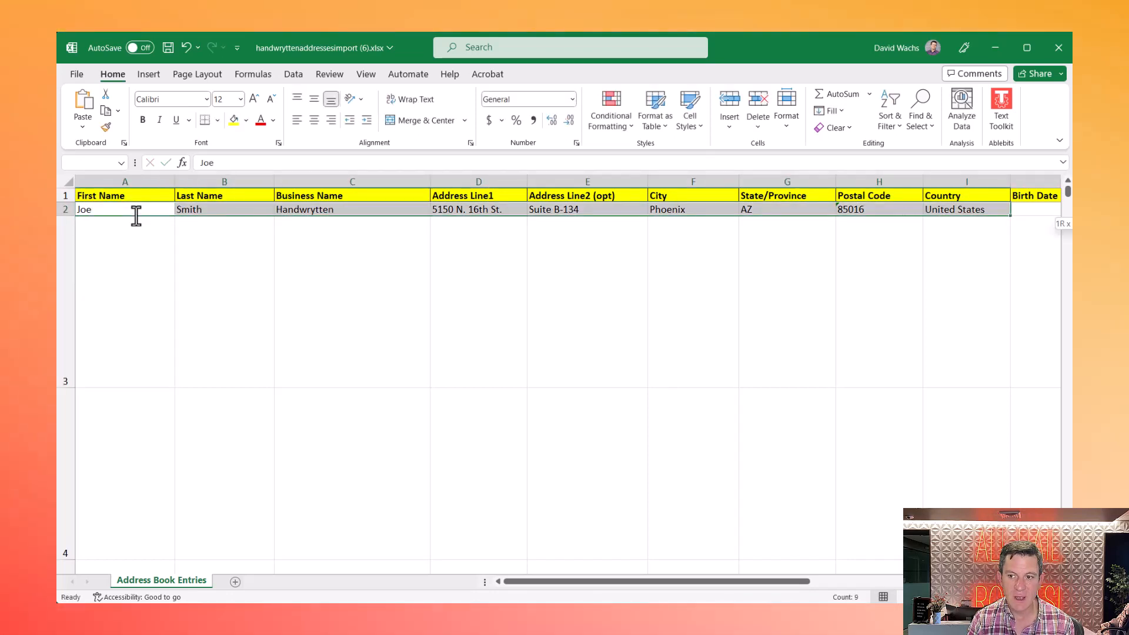
- Copy row 2 into row 3 with a new contact's name and street, clearing Address Line2
{"action": "key", "text": "ctrl+c"}
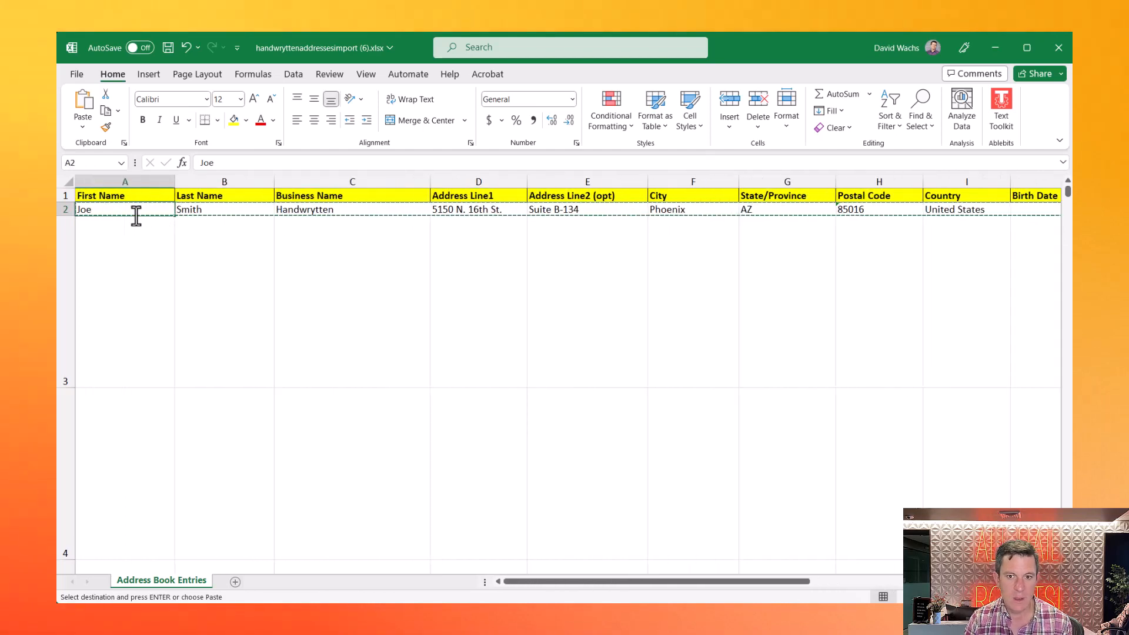
{"action": "key", "text": "ctrl+v"}
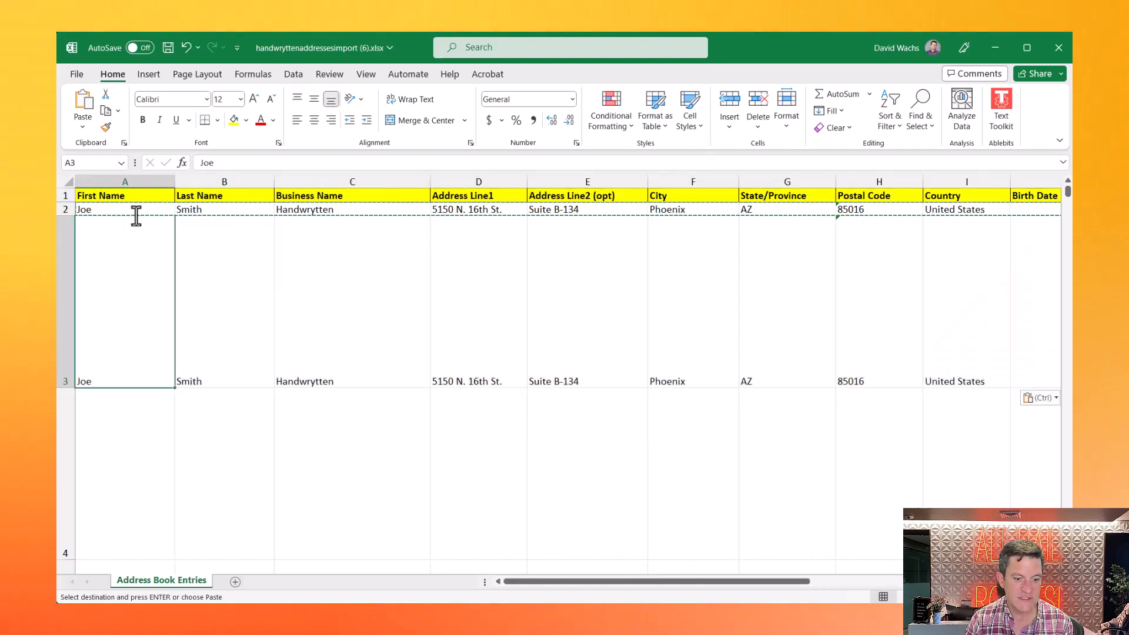
{"action": "key", "text": "Tab"}
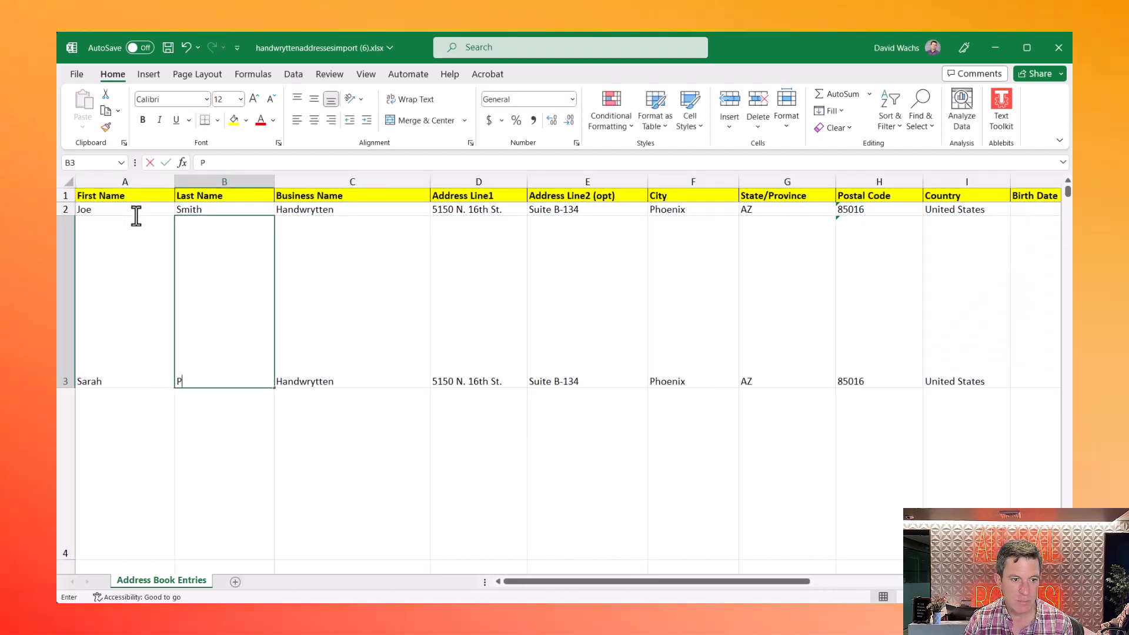
{"action": "key", "text": "Tab"}
{"action": "key", "text": "Tab"}
{"action": "type", "text": "1"}
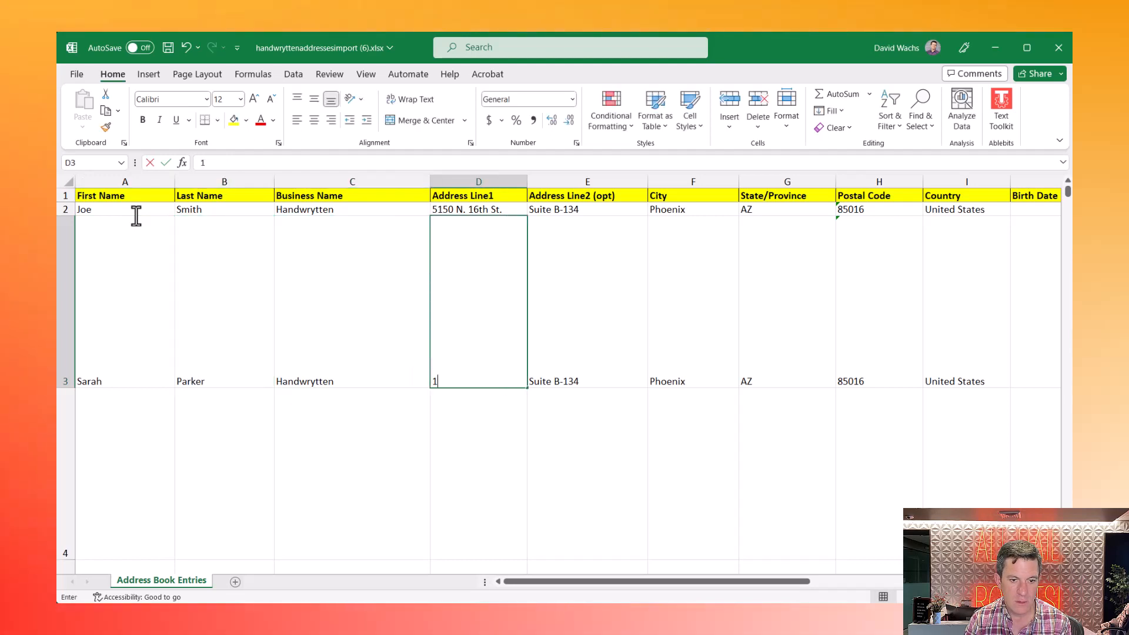
{"action": "type", "text": "23 Main ST"}
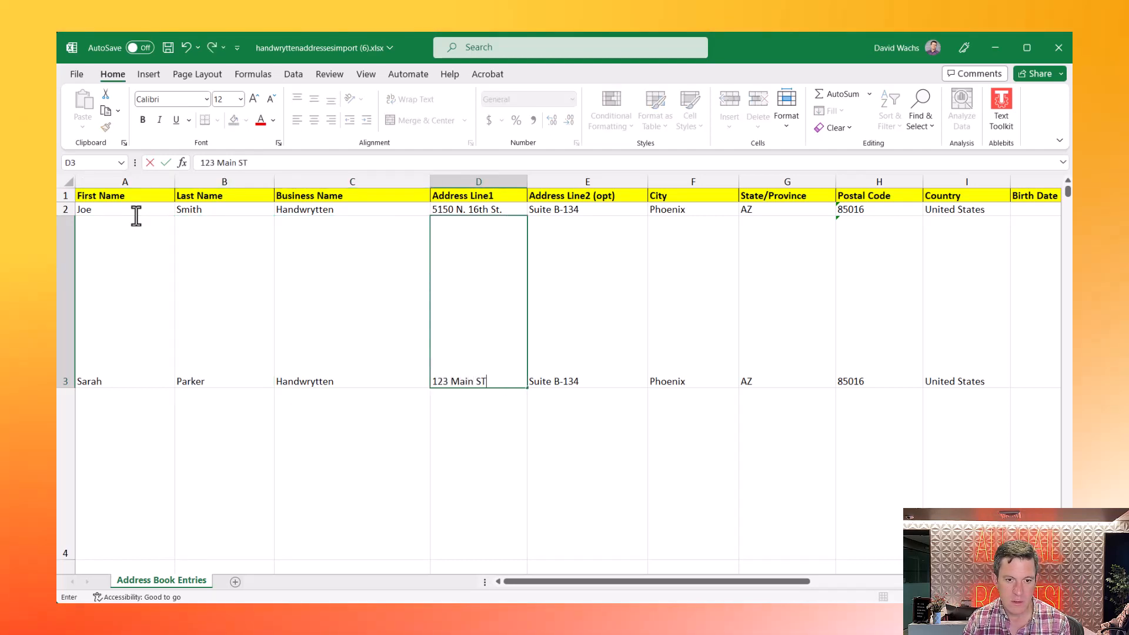
{"action": "key", "text": "Tab"}
{"action": "key", "text": "BackSpace"}
{"action": "key", "text": "Return"}
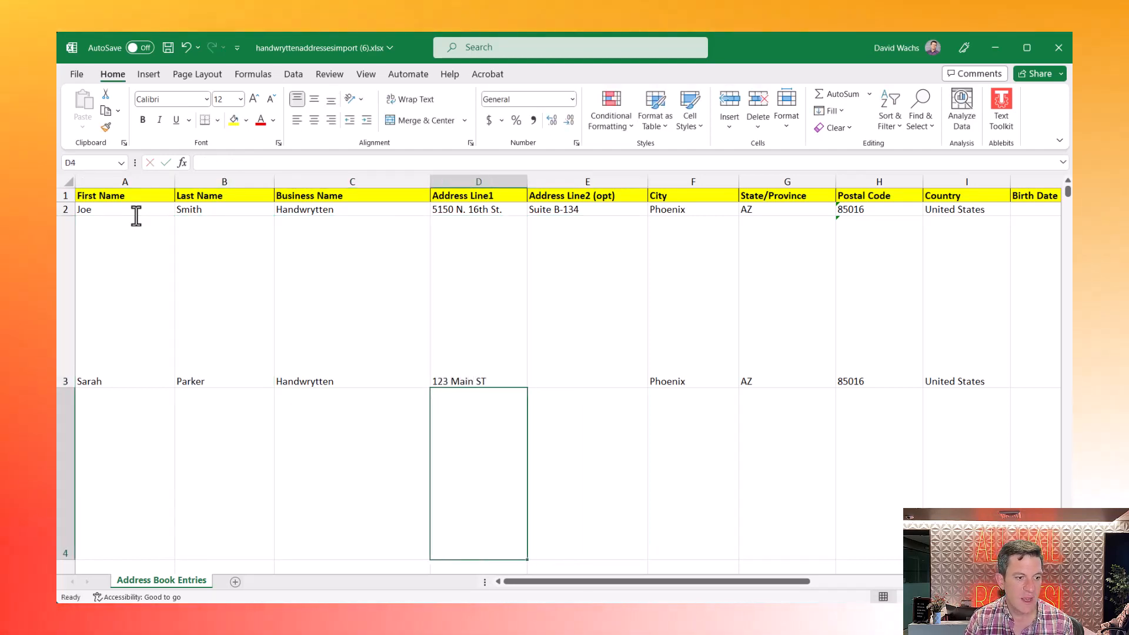
- Copy row 3's recipient details through column I into row 4
{"action": "key", "text": "Left"}
{"action": "key", "text": "Left"}
{"action": "key", "text": "Up"}
{"action": "key", "text": "shift+Right"}
{"action": "key", "text": "shift+Right"}
{"action": "key", "text": "shift+Right"}
{"action": "key", "text": "shift+Right"}
{"action": "key", "text": "shift+Right"}
{"action": "key", "text": "shift+Right"}
{"action": "key", "text": "shift+Right"}
{"action": "key", "text": "shift+Right"}
{"action": "key", "text": "shift+Right"}
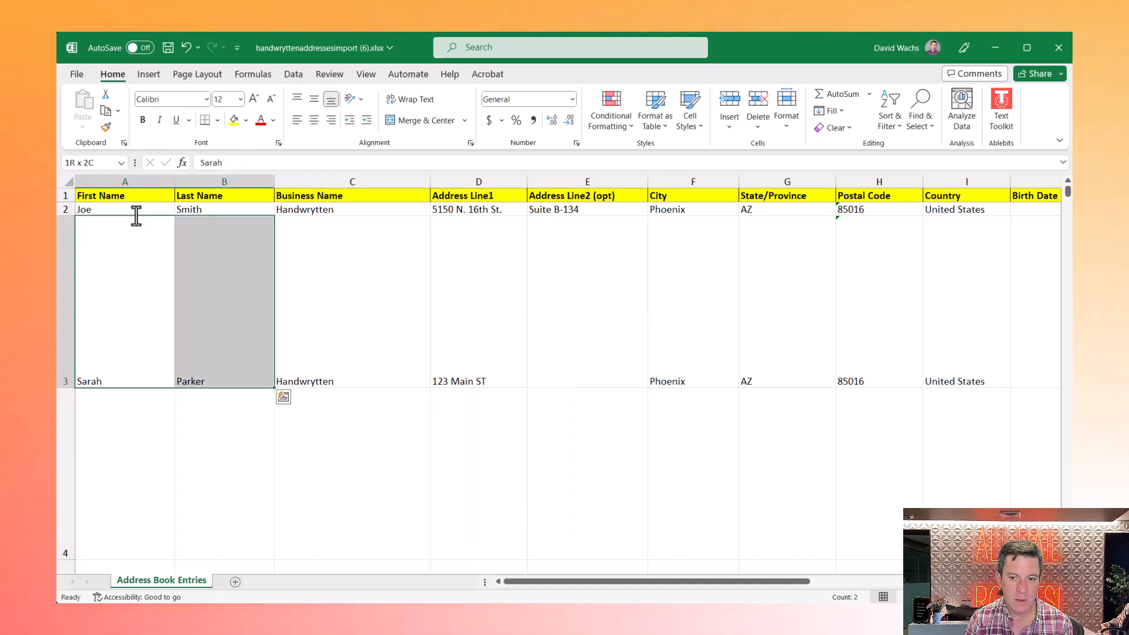
{"action": "key", "text": "shift+Left"}
{"action": "key", "text": "shift+Left"}
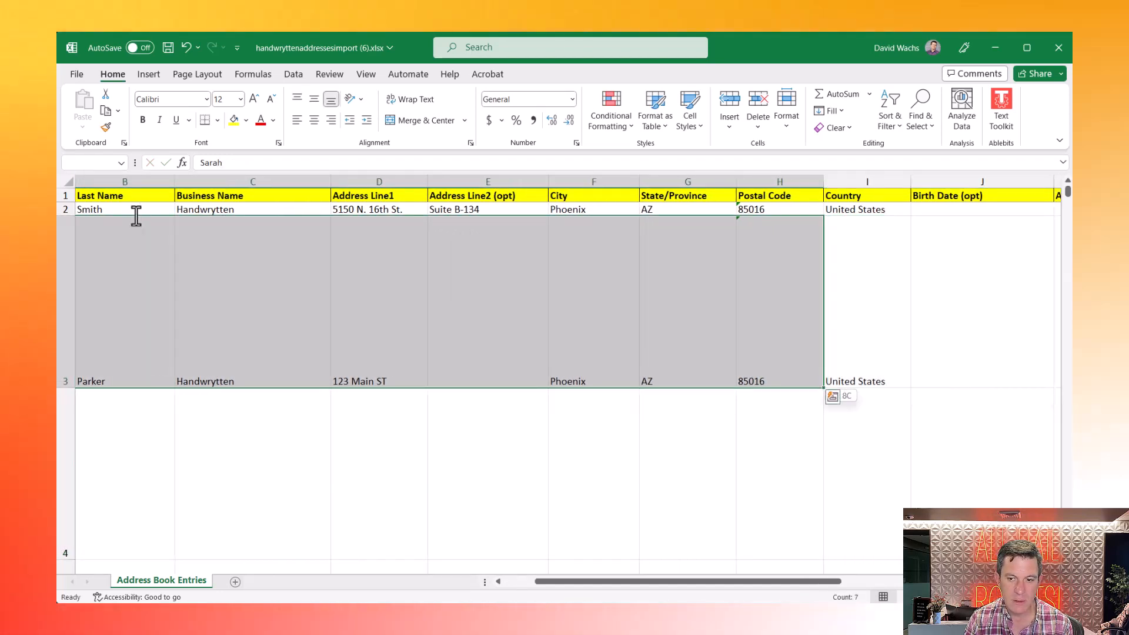
{"action": "key", "text": "shift+Right"}
{"action": "key", "text": "ctrl+c"}
{"action": "key", "text": "Down"}
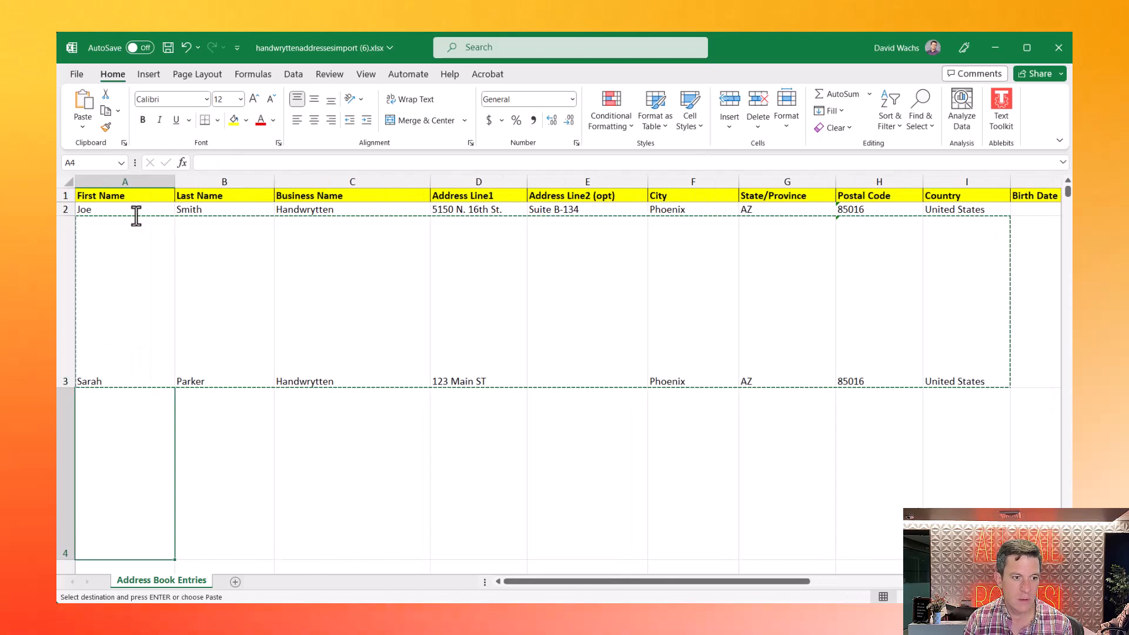
{"action": "key", "text": "ctrl+v"}
- Give row 4 a new contact name, business Vendetta, new street and postal code, and save
{"action": "type", "text": "Eln"}
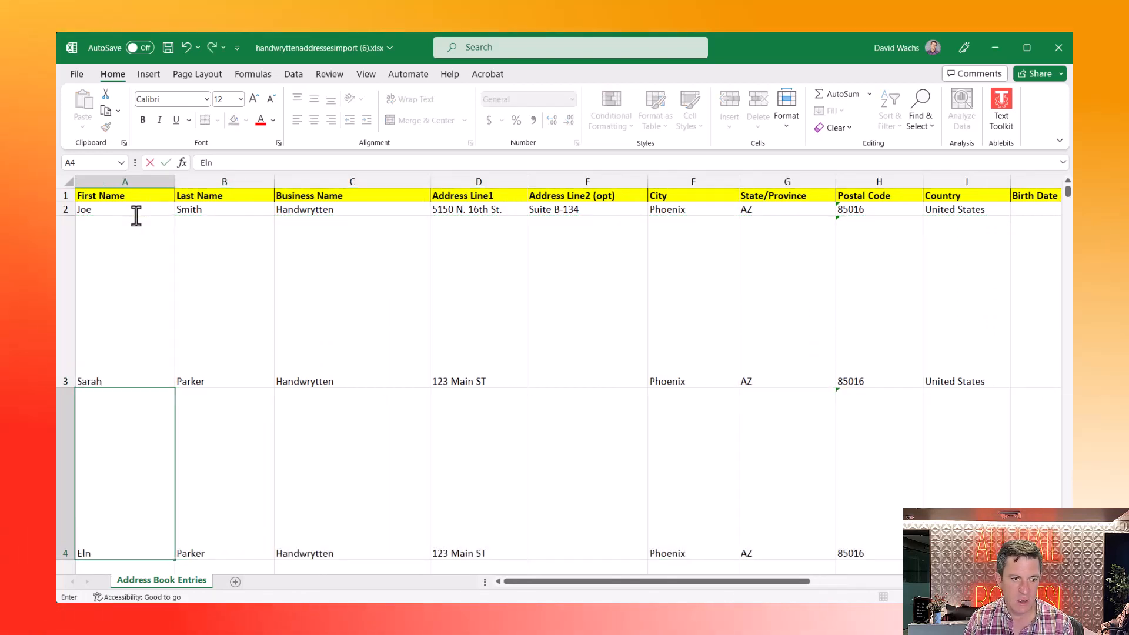
{"action": "type", "text": "n"}
{"action": "key", "text": "Tab"}
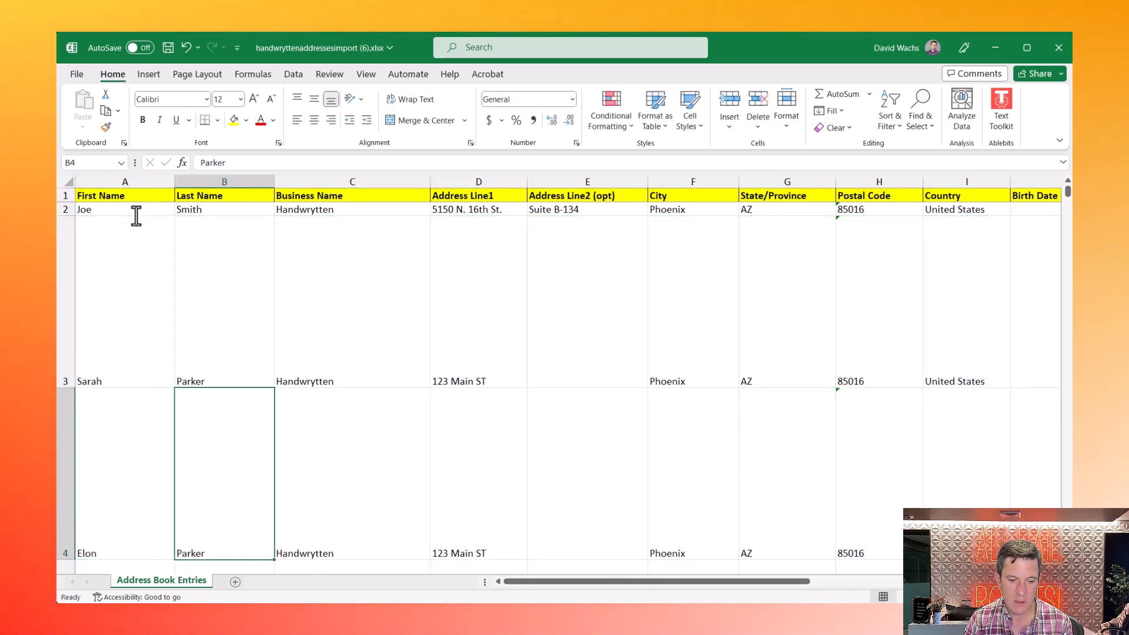
{"action": "type", "text": "Musky"}
{"action": "key", "text": "Tab"}
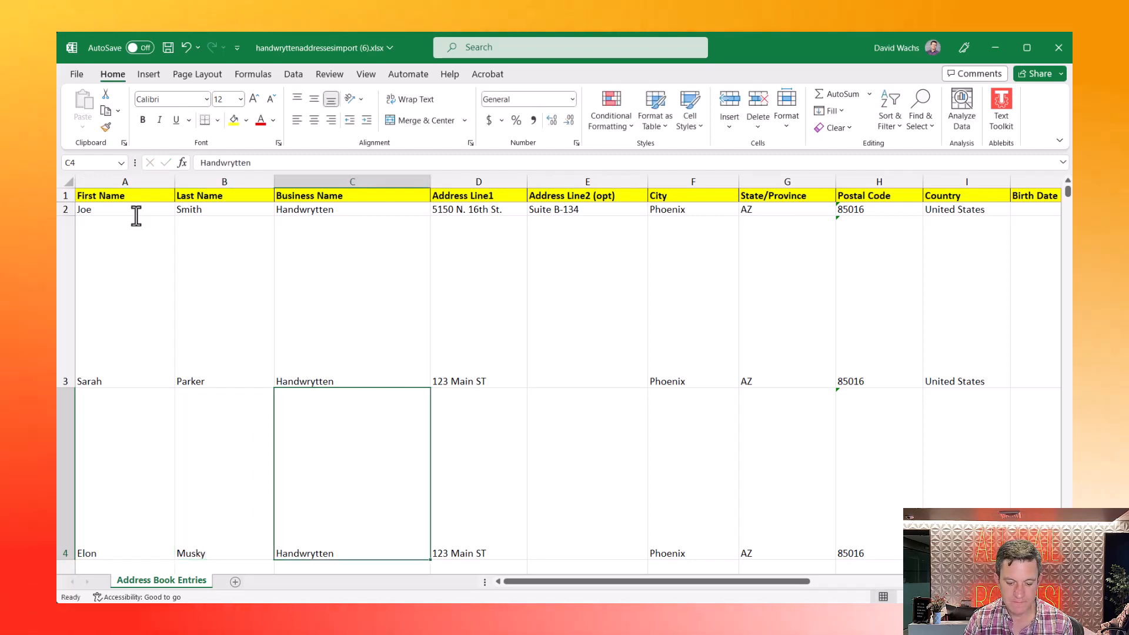
{"action": "type", "text": "Vende"}
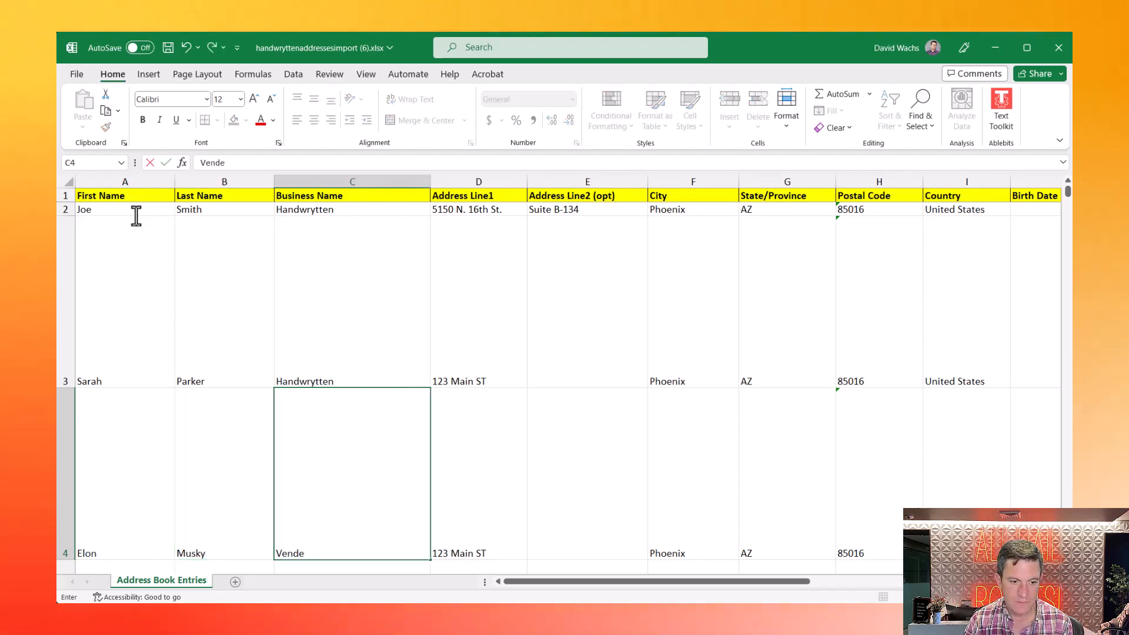
{"action": "type", "text": "tta"}
{"action": "key", "text": "Tab"}
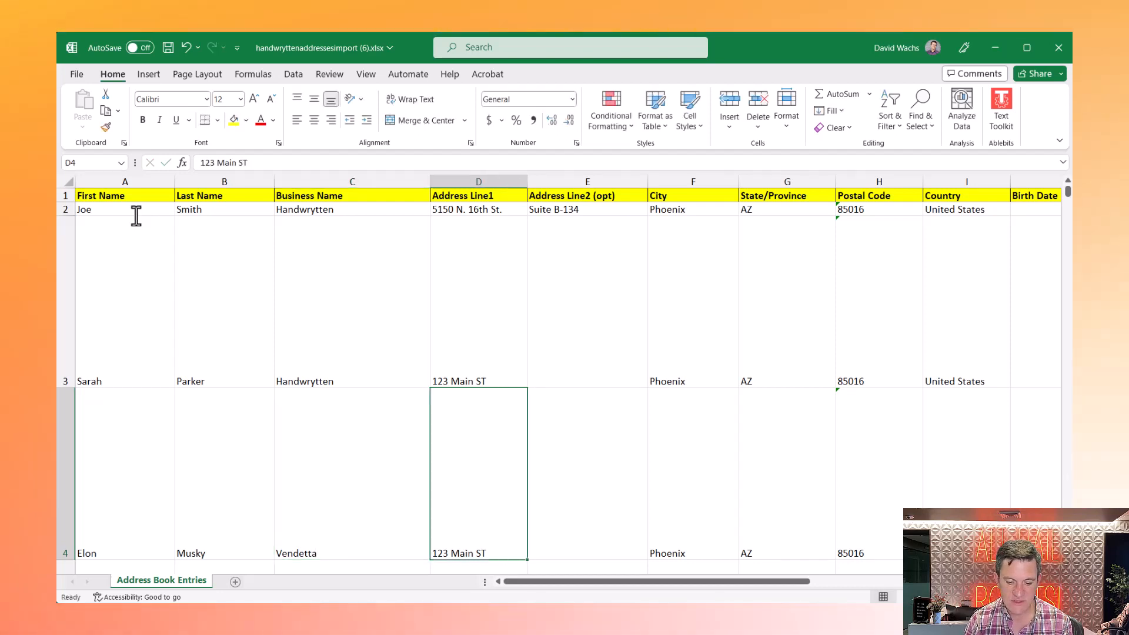
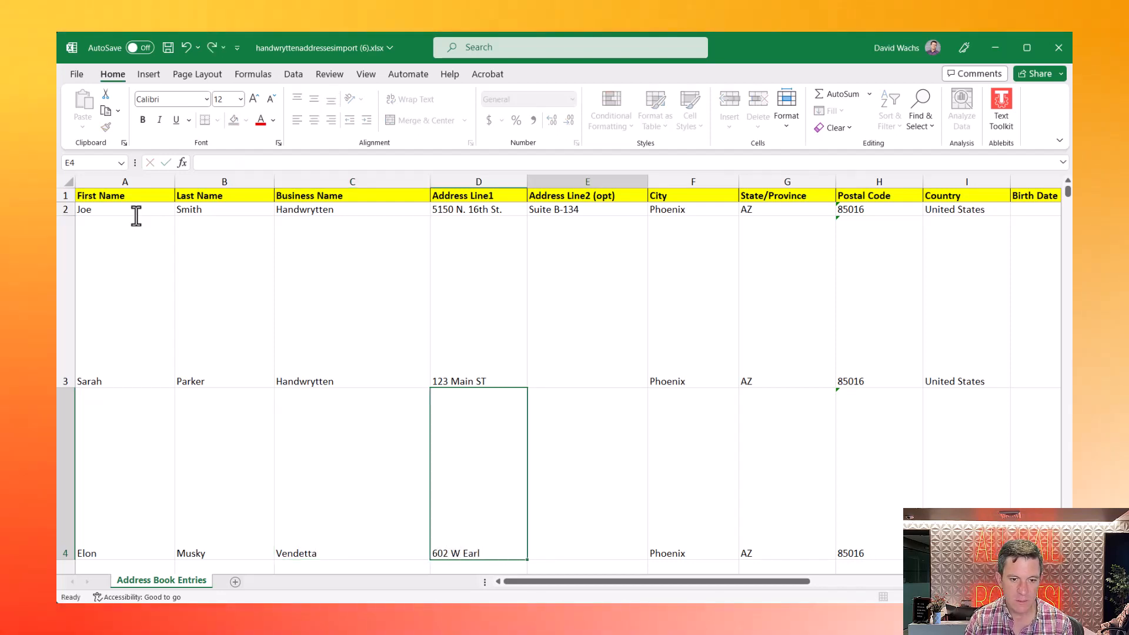
{"action": "key", "text": "Tab"}
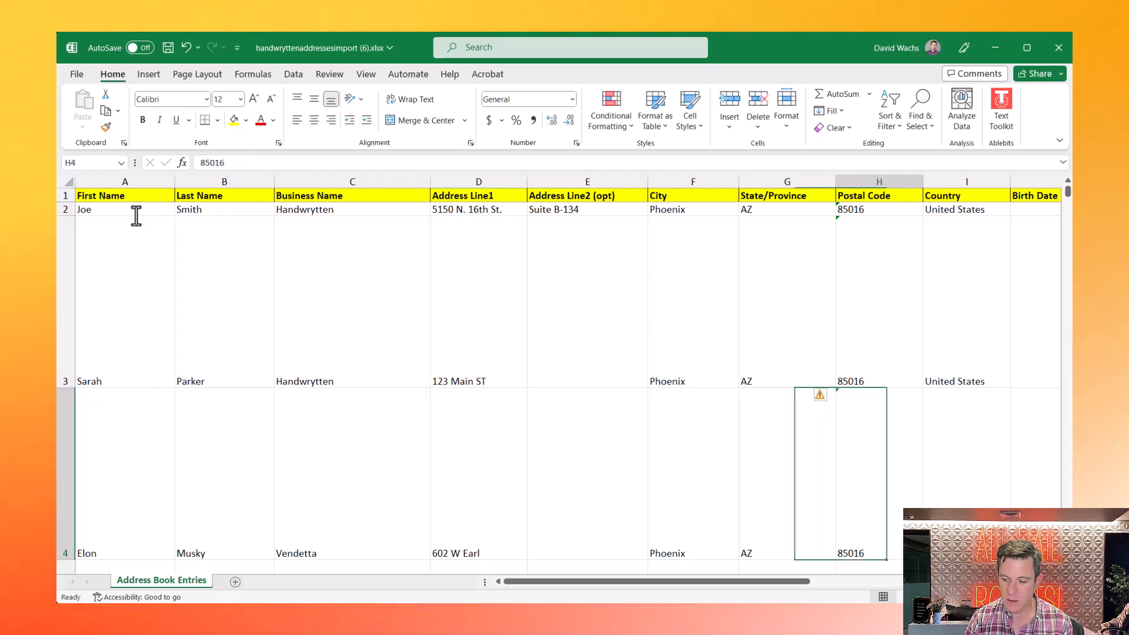
{"action": "type", "text": "85858"}
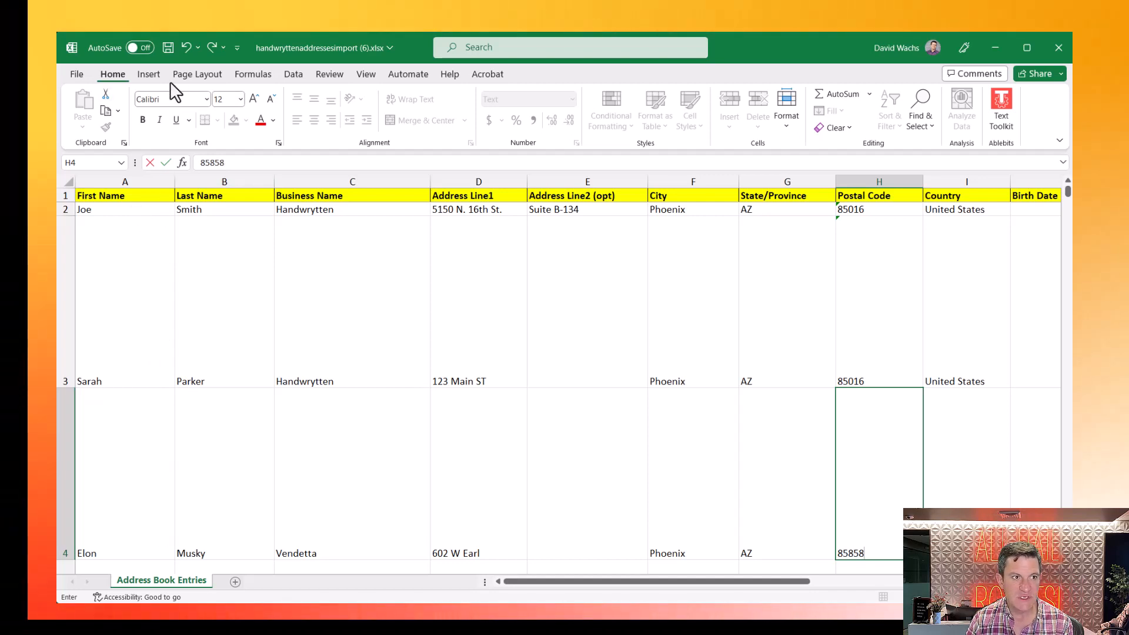
{"action": "left_click", "coordinate": [171, 51]}
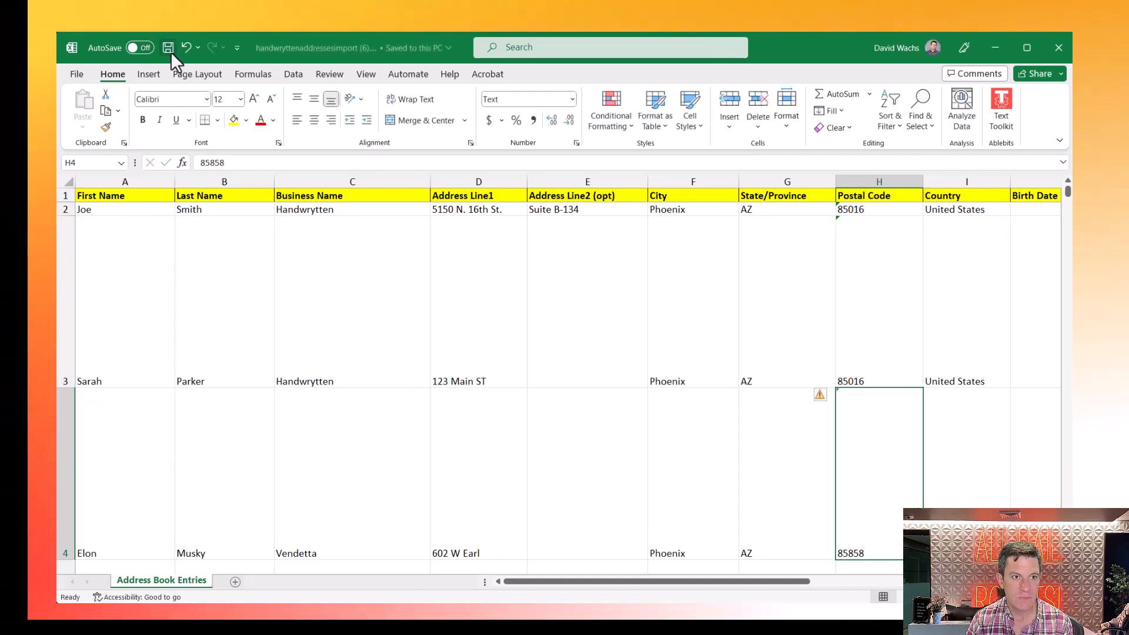
- Upload handwryttenaddressesimport (6).xlsx from Downloads so 6 recipients are selected
{"action": "left_click", "coordinate": [1061, 55]}
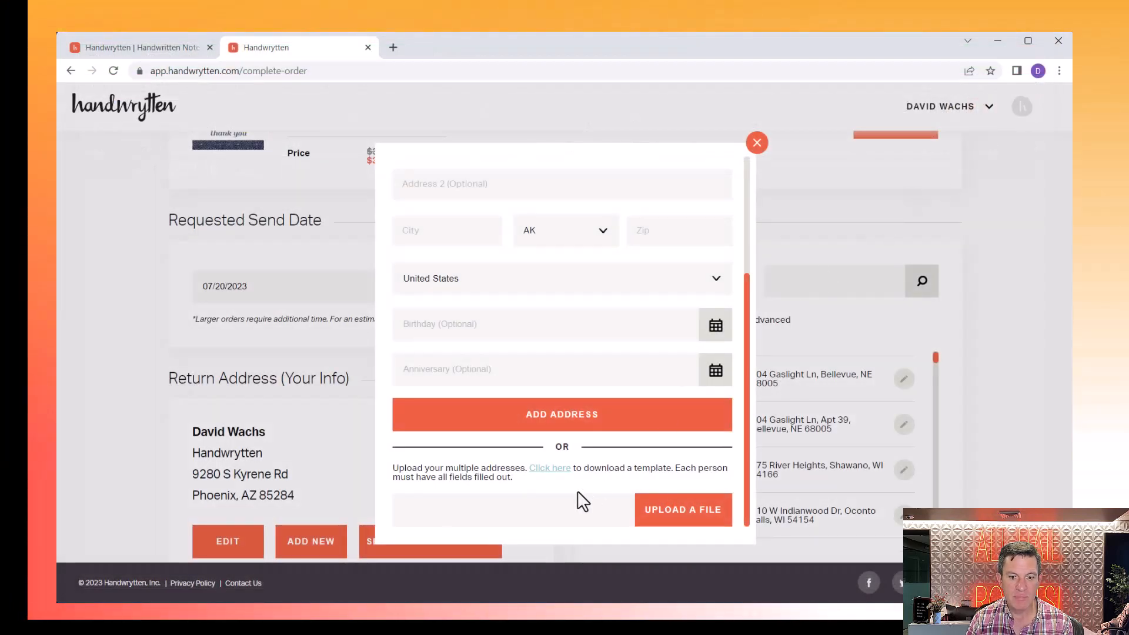
{"action": "left_click", "coordinate": [679, 511]}
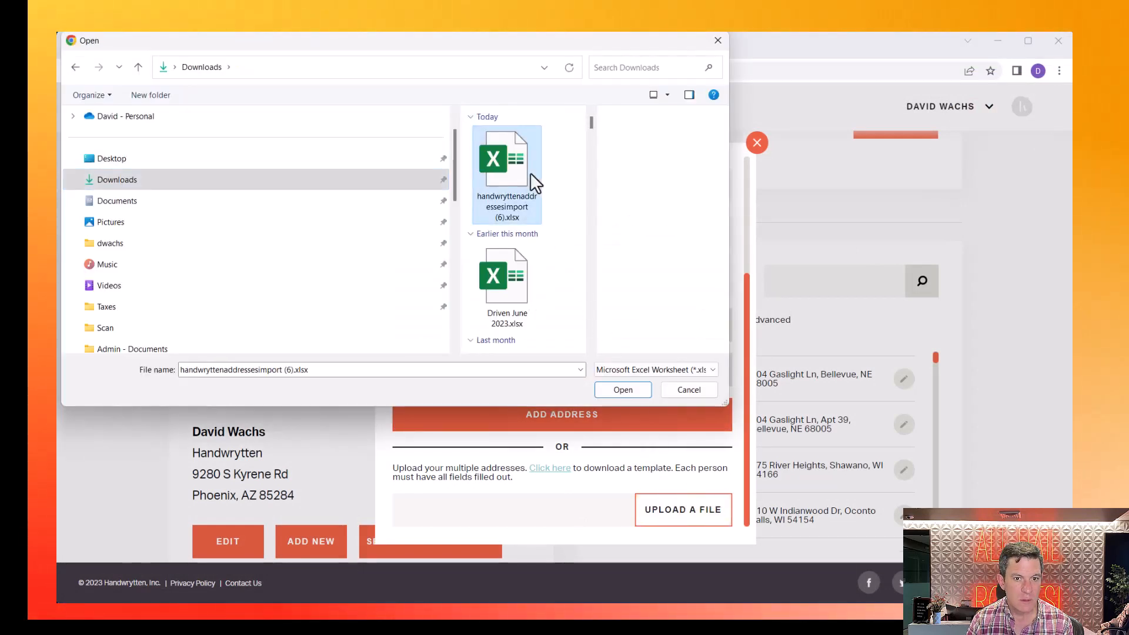
{"action": "left_click", "coordinate": [628, 390]}
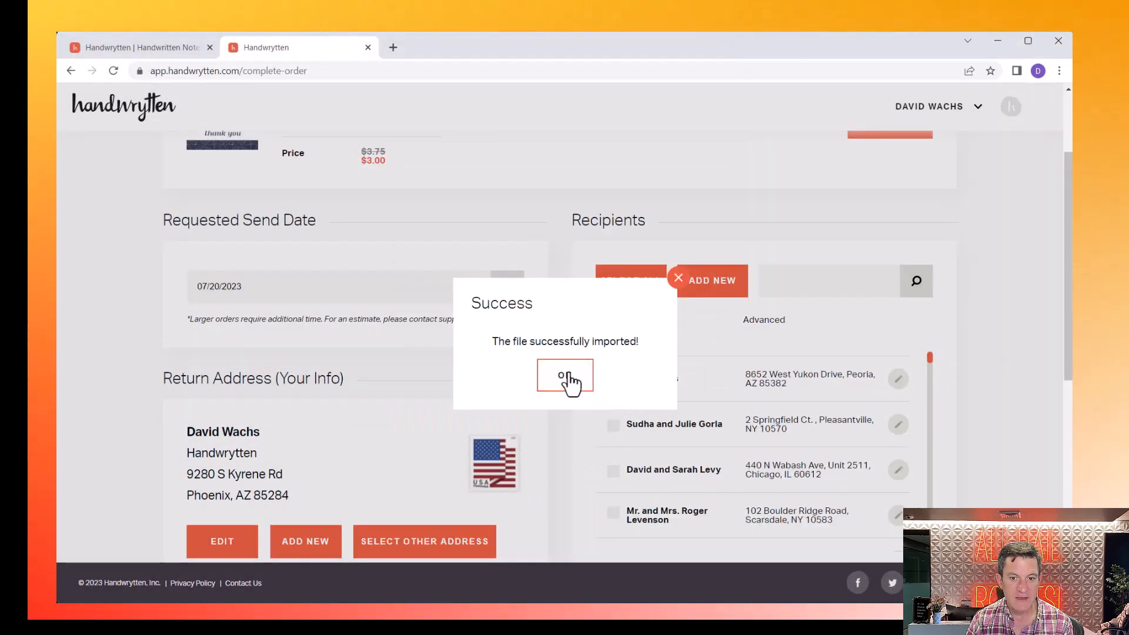
{"action": "left_click", "coordinate": [565, 376]}
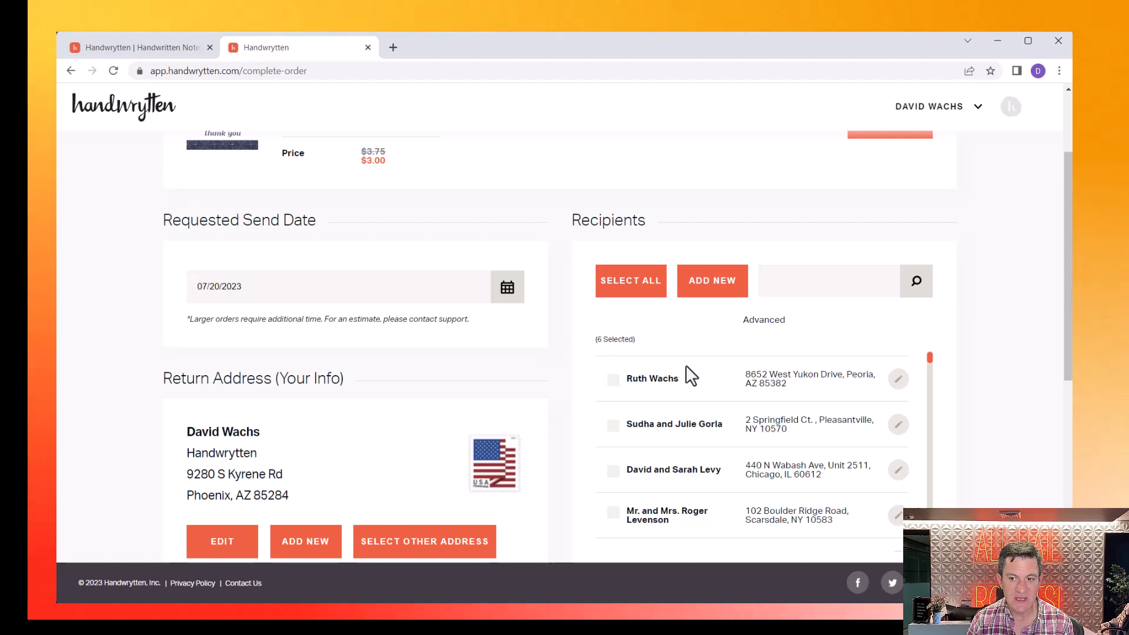
- Search recipients for 'Mus' and check the imported contact is ticked among four matches
{"action": "left_click", "coordinate": [843, 295]}
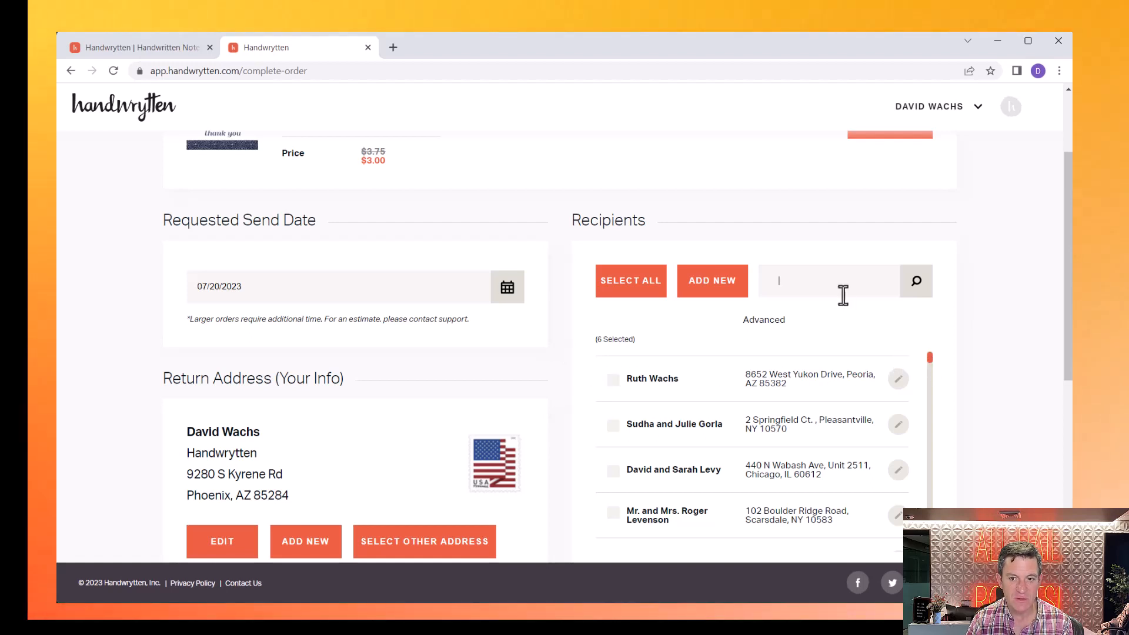
{"action": "type", "text": "Mus"}
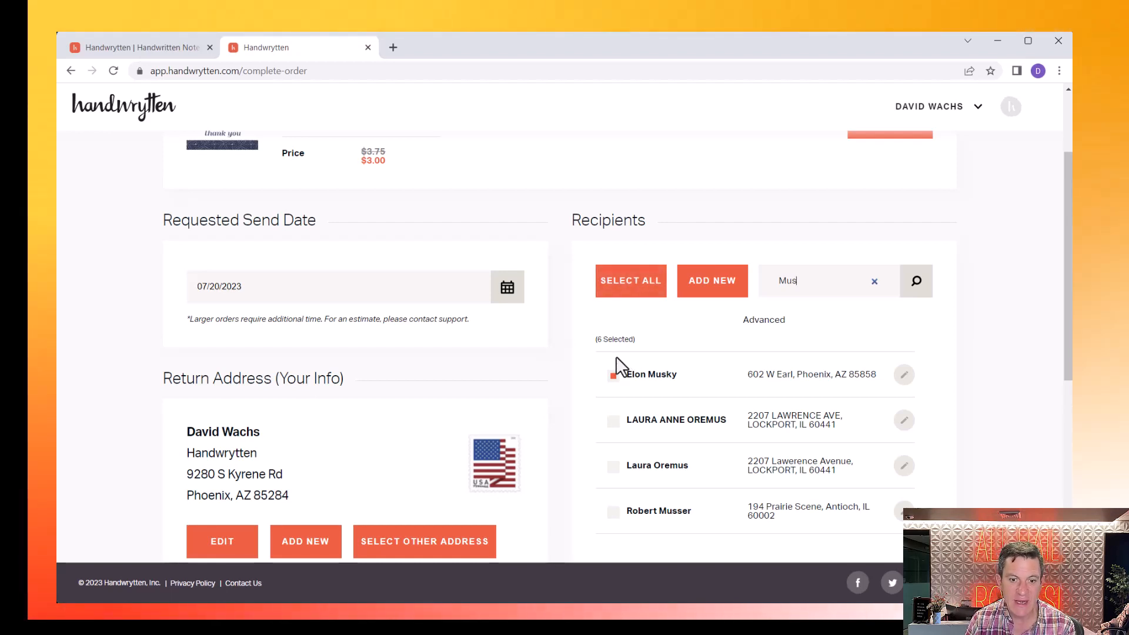
{"action": "scroll", "coordinate": [617, 359], "scroll_direction": "down", "scroll_amount": 10}
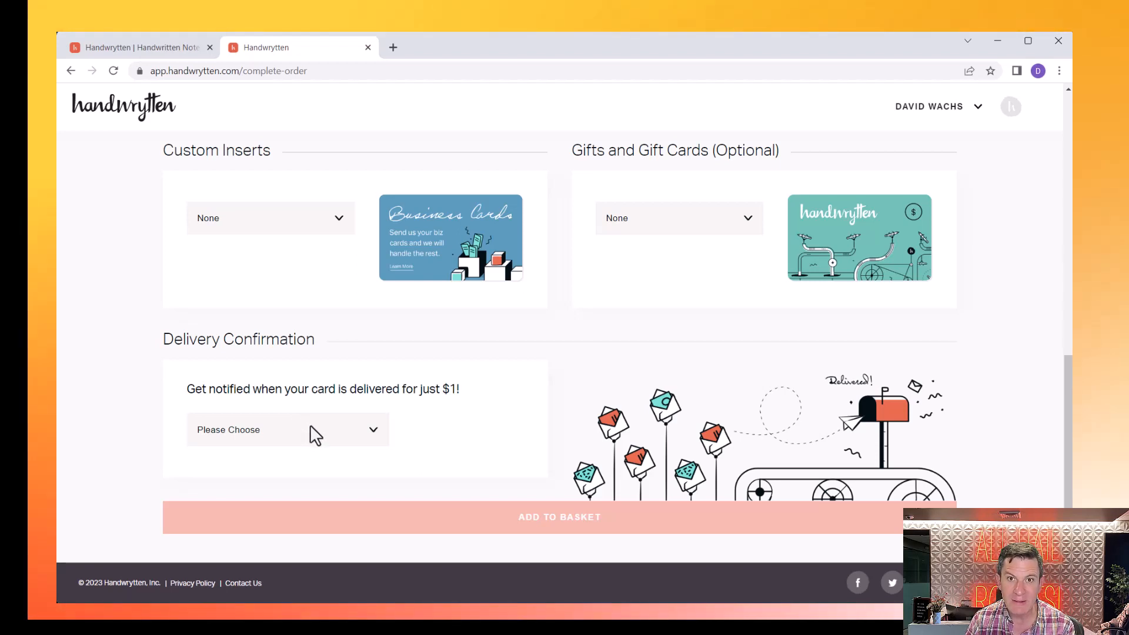
- Set Delivery Confirmation to 'Yes! Notify me.' and add the six Navy Pattern orders to the basket
{"action": "left_click", "coordinate": [311, 433]}
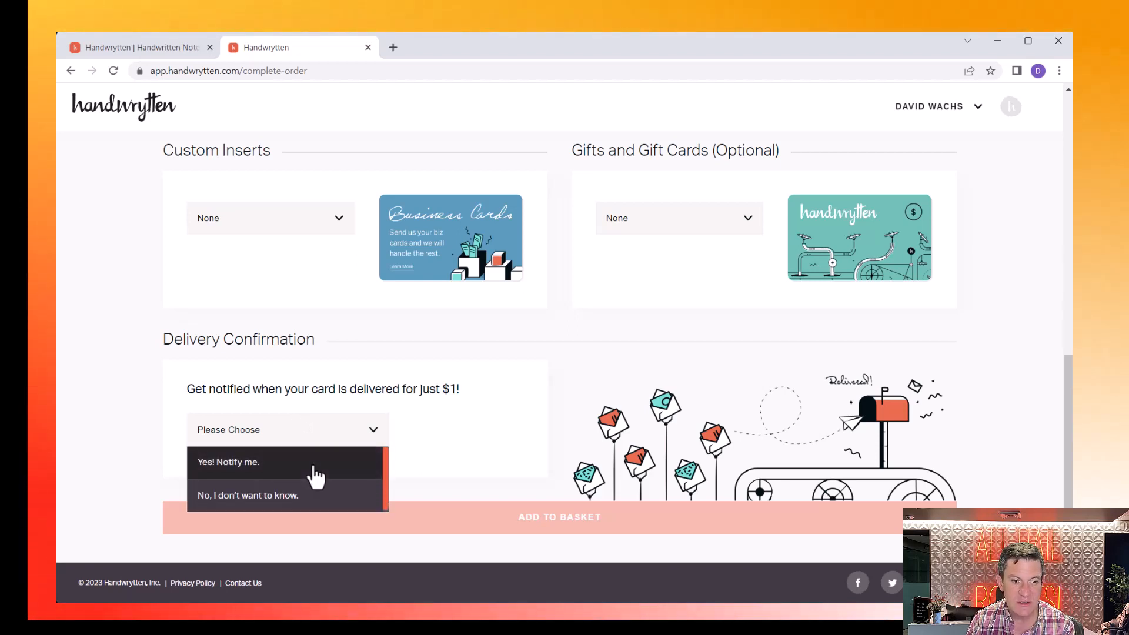
{"action": "left_click", "coordinate": [317, 464]}
{"action": "scroll", "coordinate": [553, 387], "scroll_direction": "up", "scroll_amount": 10}
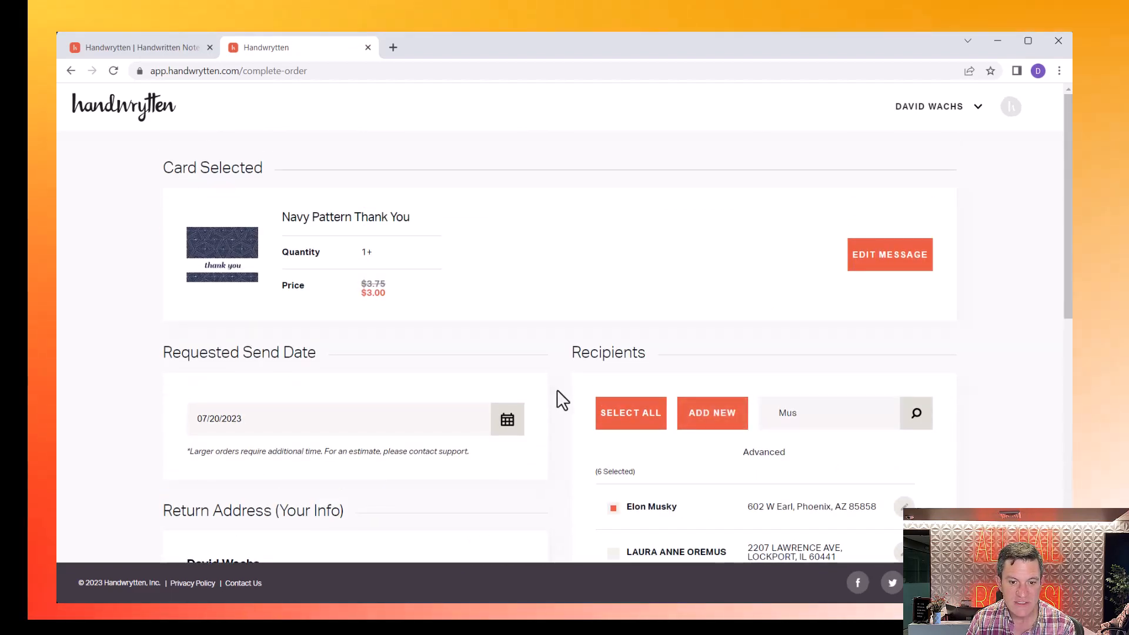
{"action": "scroll", "coordinate": [633, 477], "scroll_direction": "down", "scroll_amount": 7}
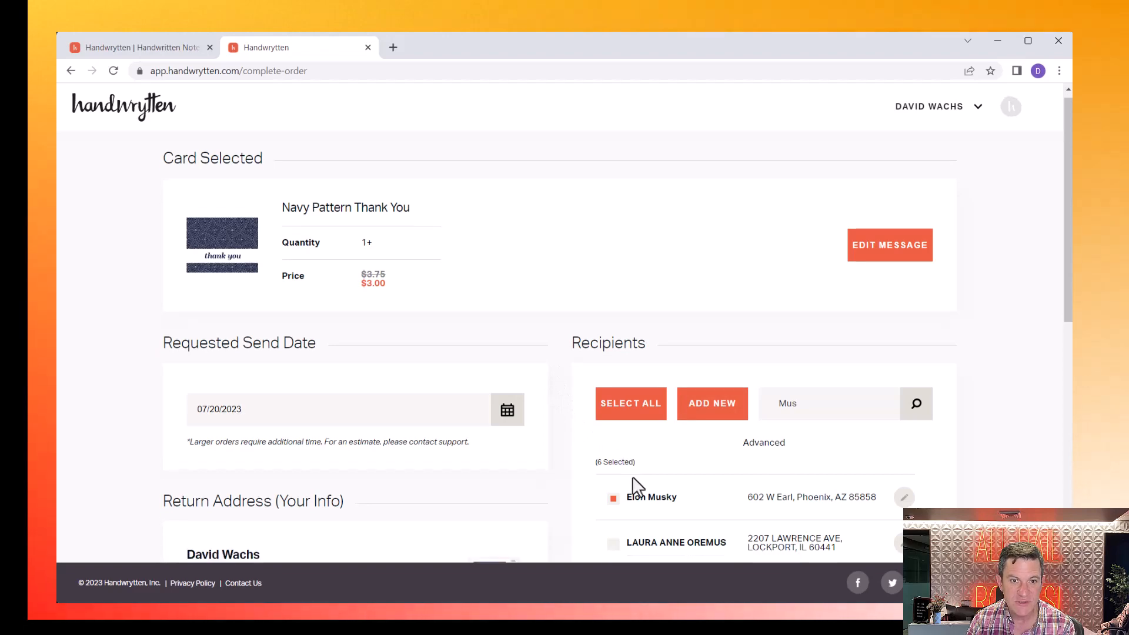
{"action": "scroll", "coordinate": [633, 477], "scroll_direction": "down", "scroll_amount": 3}
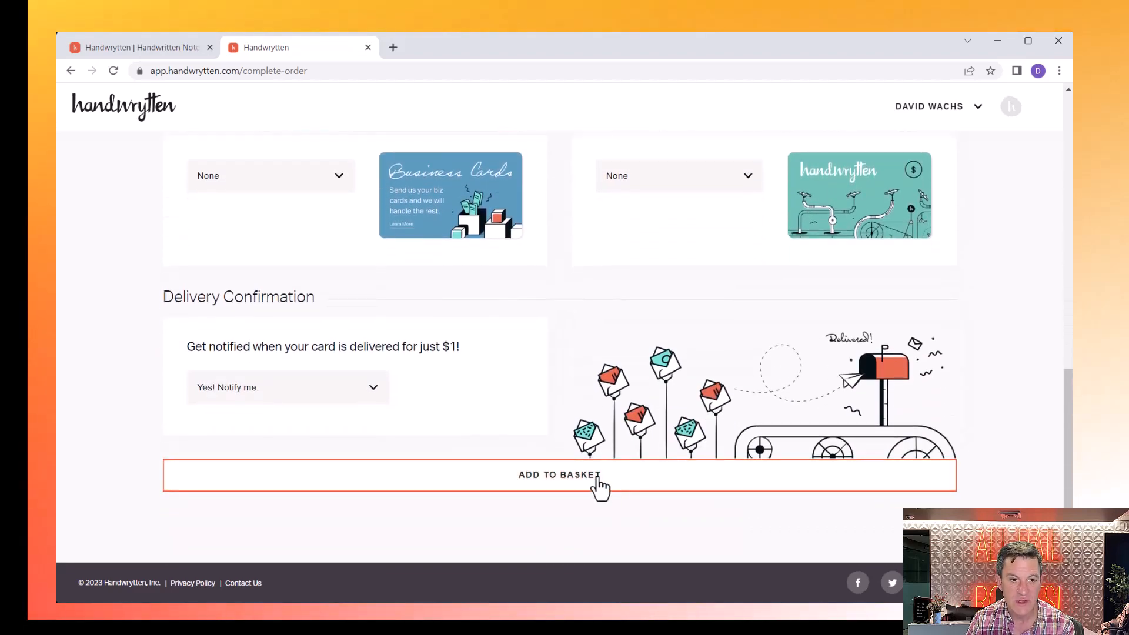
{"action": "left_click", "coordinate": [581, 485]}
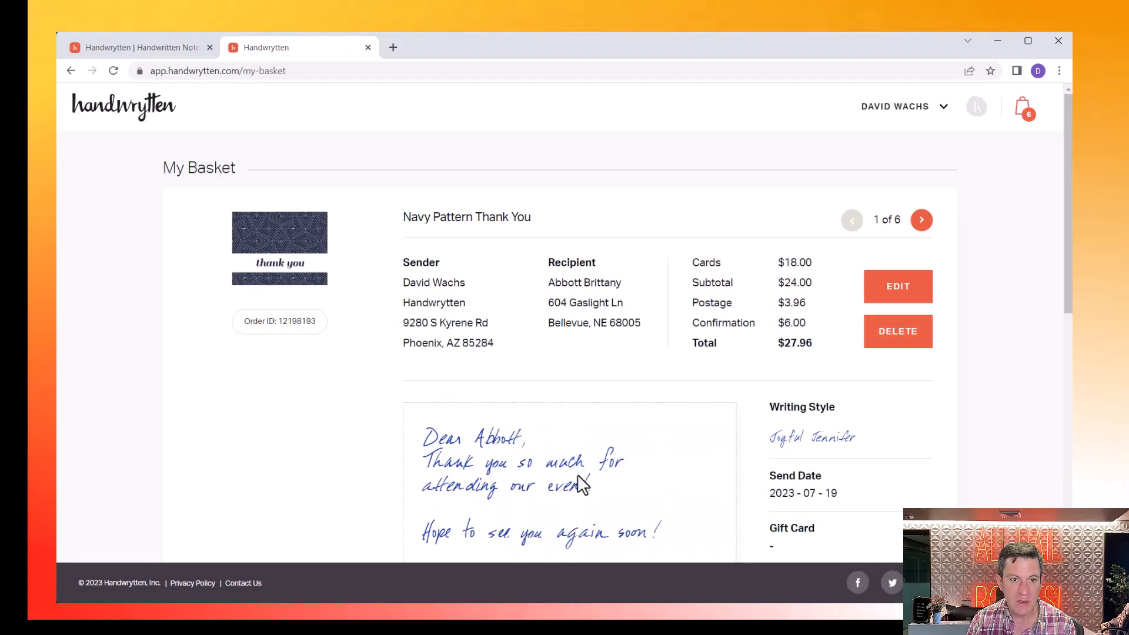
- Page through all six personalised notes in the basket
{"action": "scroll", "coordinate": [582, 483], "scroll_direction": "down", "scroll_amount": 1}
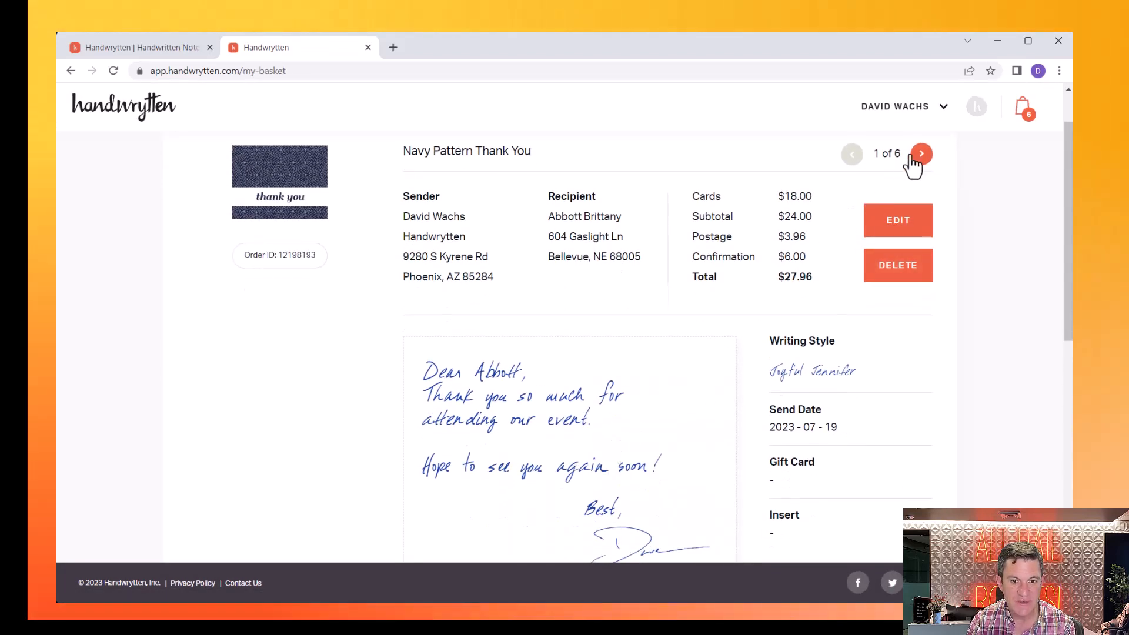
{"action": "left_click", "coordinate": [918, 156]}
{"action": "left_click", "coordinate": [918, 156]}
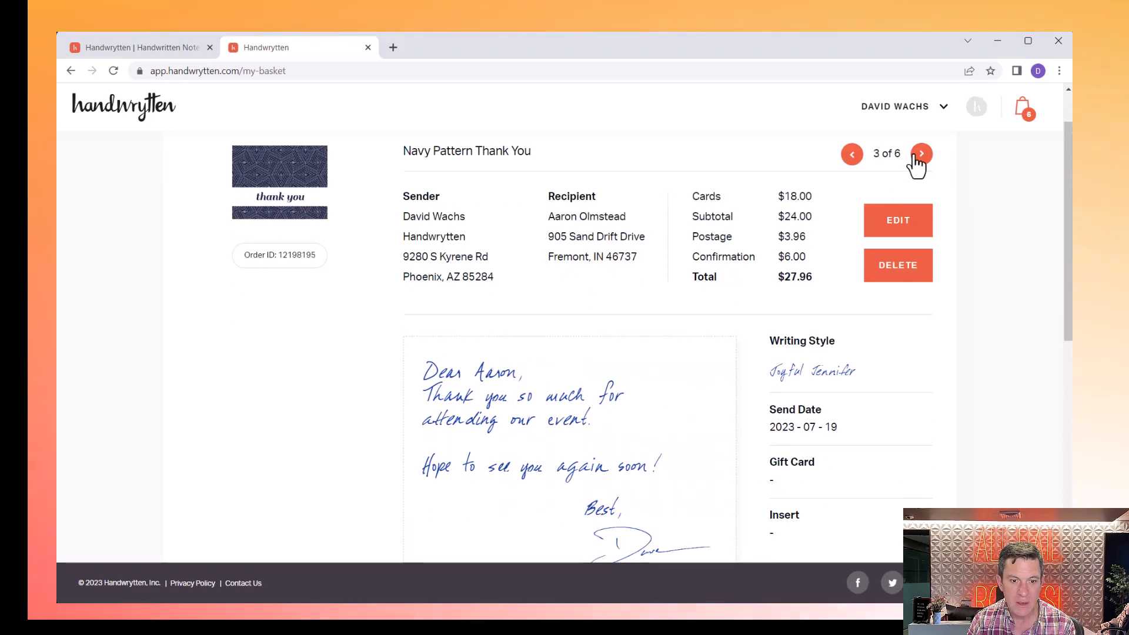
{"action": "left_click", "coordinate": [919, 154]}
{"action": "left_click", "coordinate": [921, 154]}
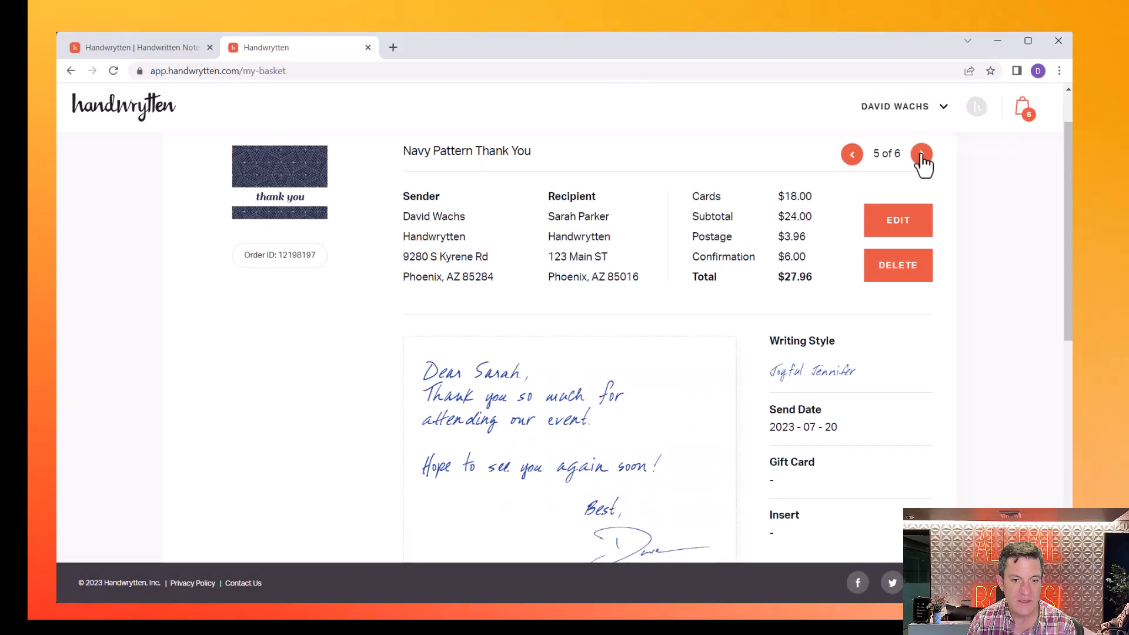
{"action": "left_click", "coordinate": [921, 155]}
- Place the order for $0.00 and go back to sending more cards
{"action": "scroll", "coordinate": [576, 347], "scroll_direction": "down", "scroll_amount": 10}
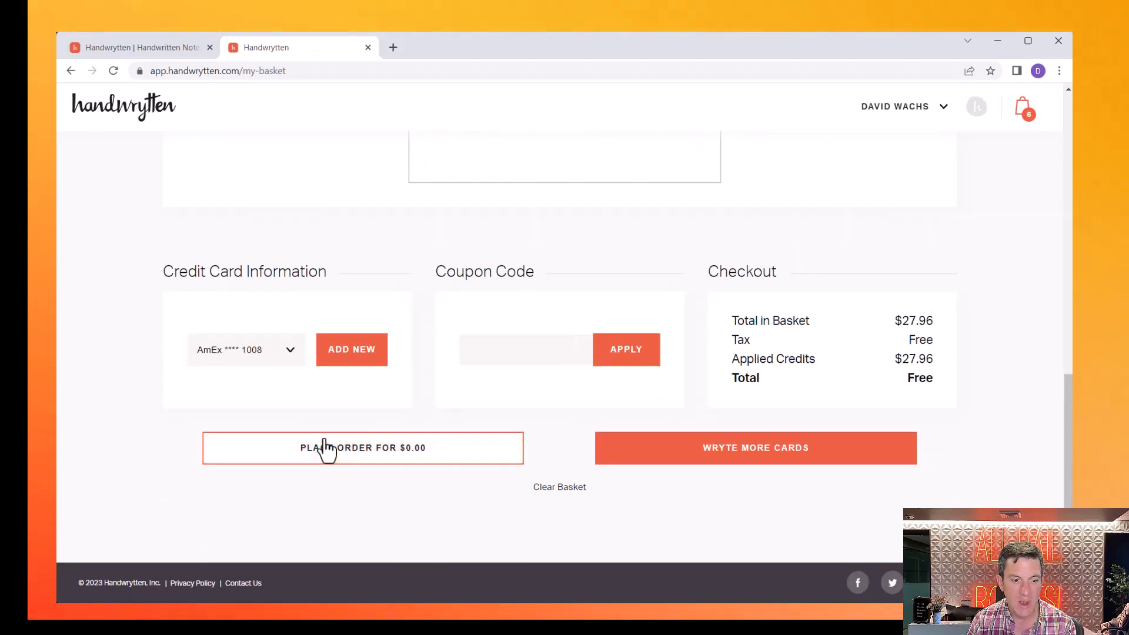
{"action": "left_click", "coordinate": [326, 450]}
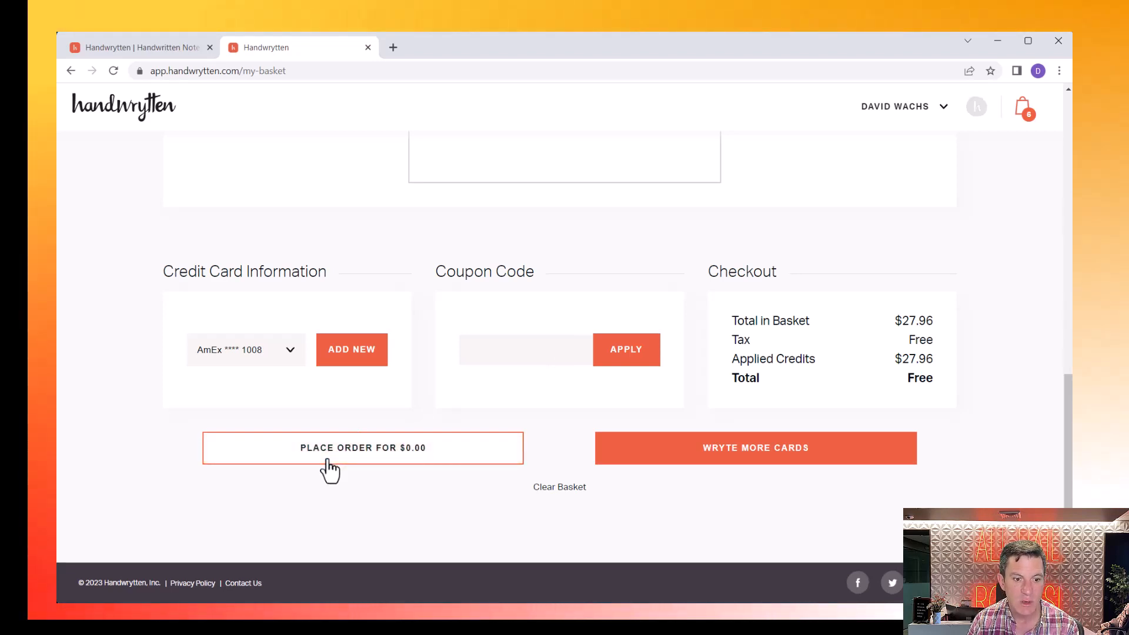
{"action": "left_click", "coordinate": [328, 460]}
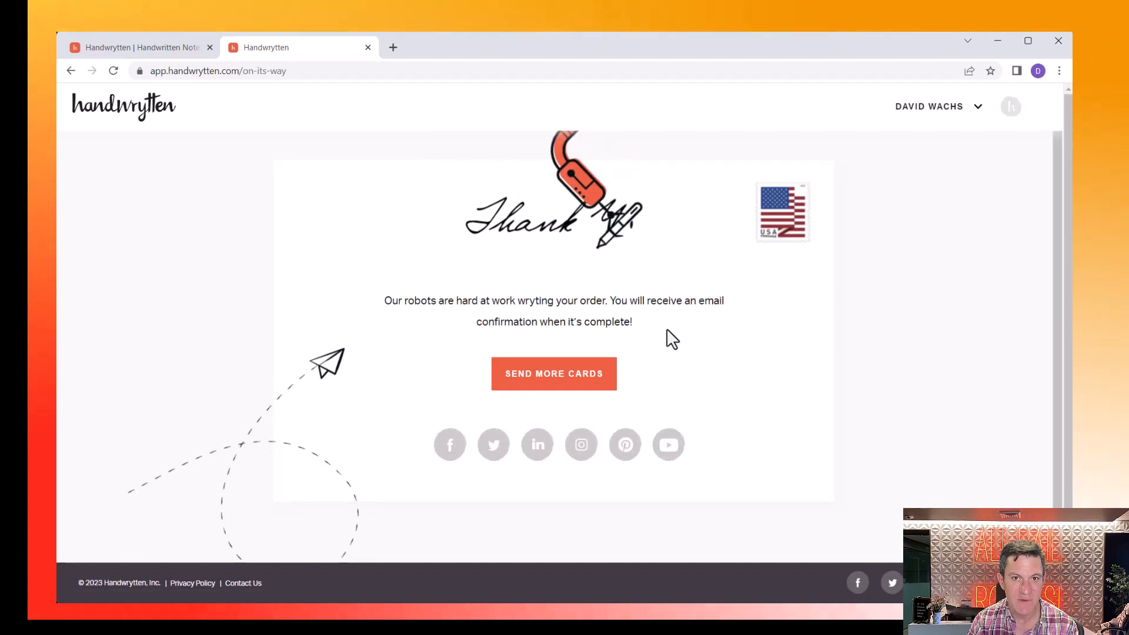
{"action": "left_click", "coordinate": [554, 373]}
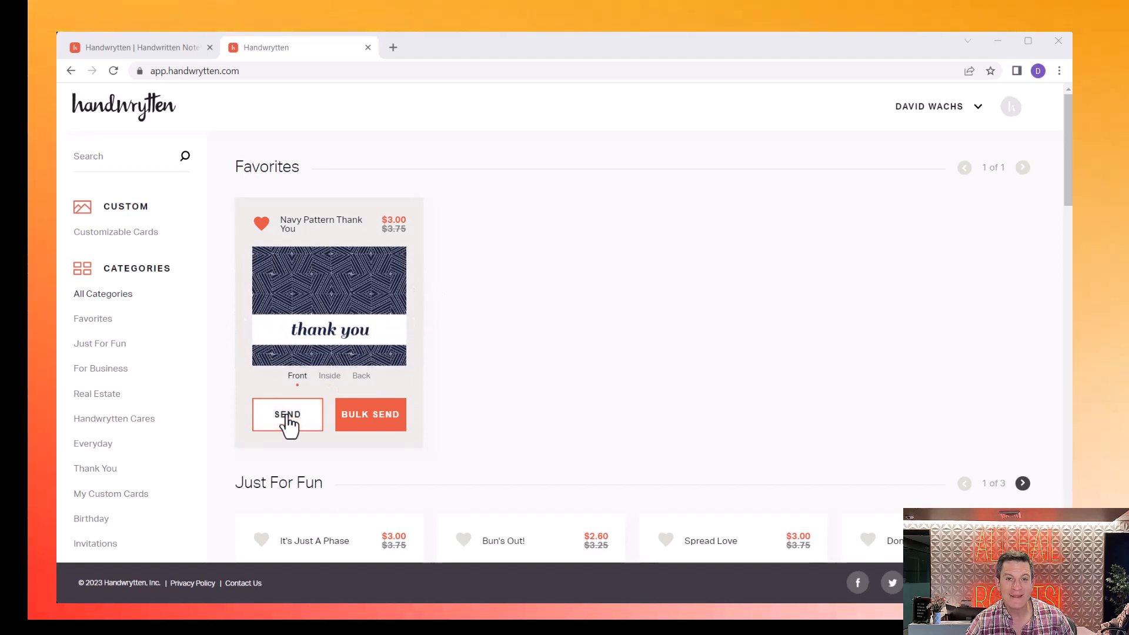
- Start a bulk send of the Navy Pattern Thank You card from Favorites
{"action": "left_click", "coordinate": [360, 417]}
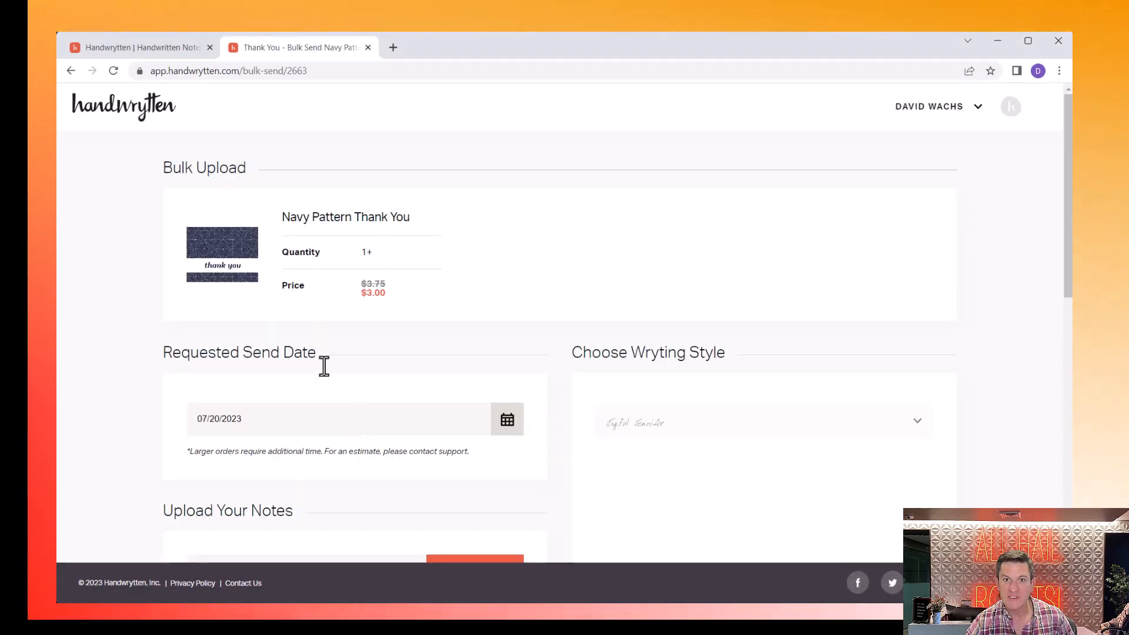
- Download the bulk-import template from the Upload Your Notes section so it opens in Excel
{"action": "scroll", "coordinate": [319, 359], "scroll_direction": "down", "scroll_amount": 5}
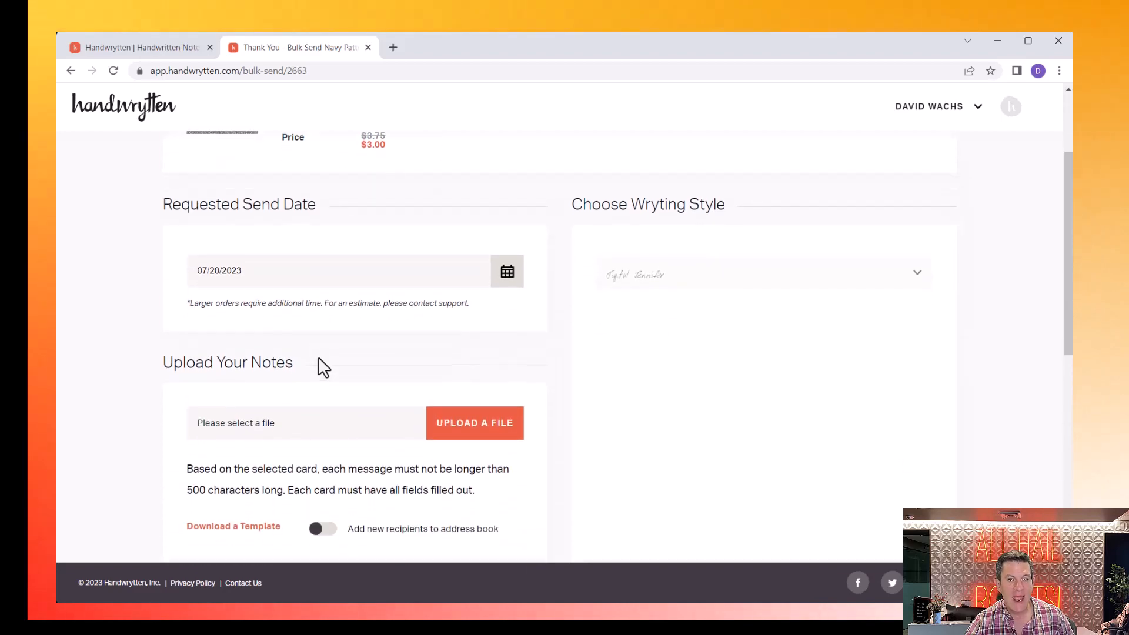
{"action": "scroll", "coordinate": [320, 362], "scroll_direction": "down", "scroll_amount": 5}
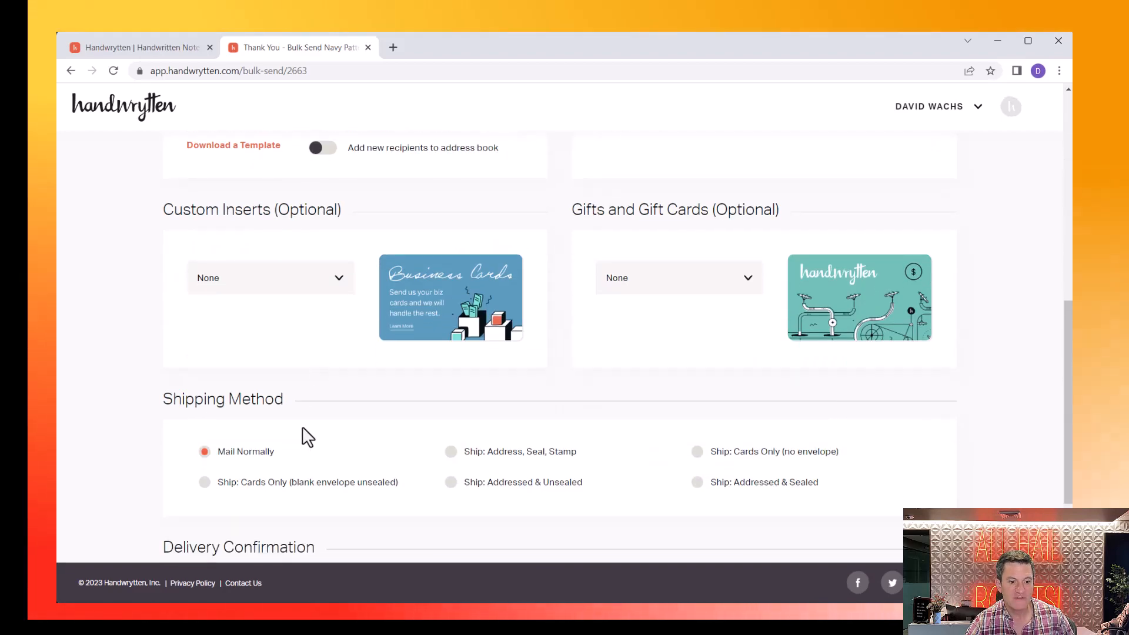
{"action": "scroll", "coordinate": [305, 435], "scroll_direction": "up", "scroll_amount": 3}
{"action": "scroll", "coordinate": [306, 436], "scroll_direction": "up", "scroll_amount": 4}
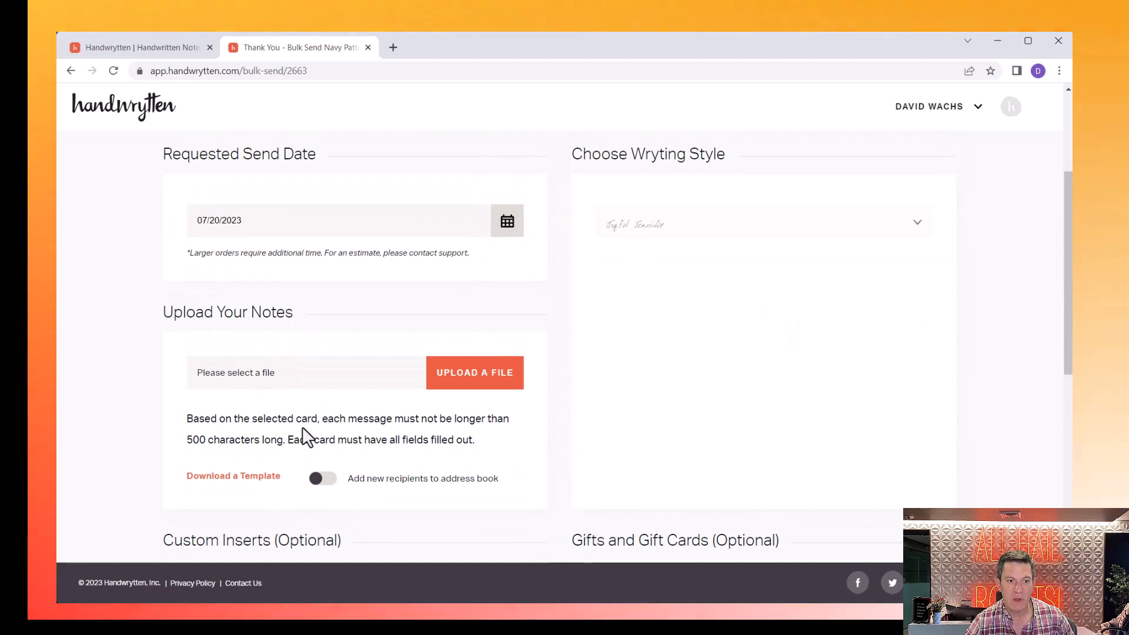
{"action": "left_click_drag", "start_coordinate": [164, 316], "coordinate": [295, 312]}
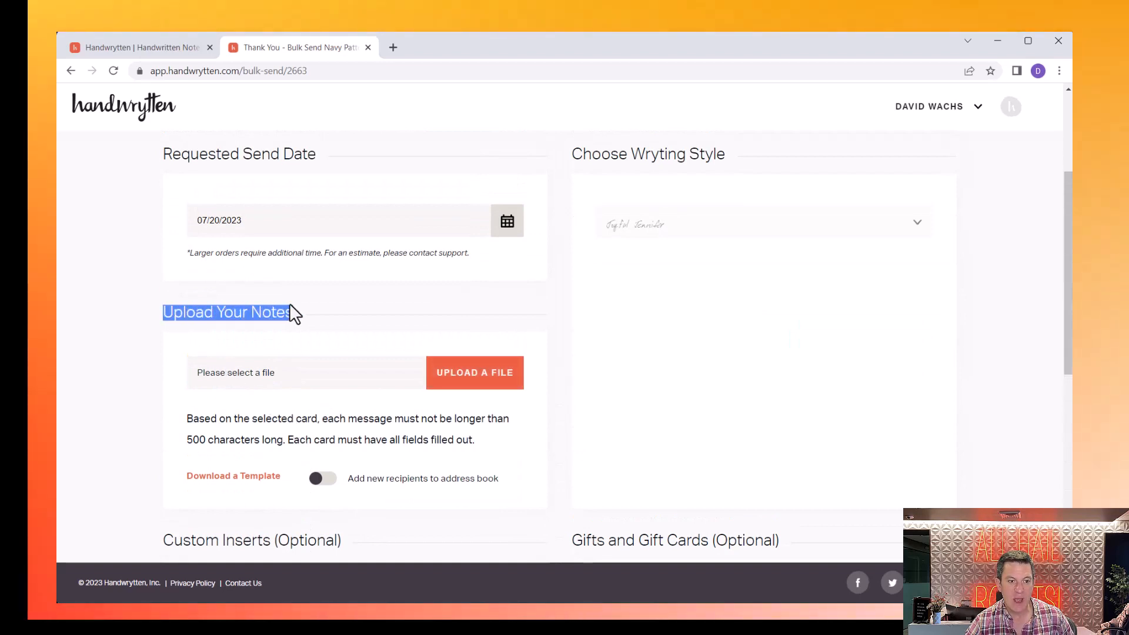
{"action": "left_click", "coordinate": [220, 477]}
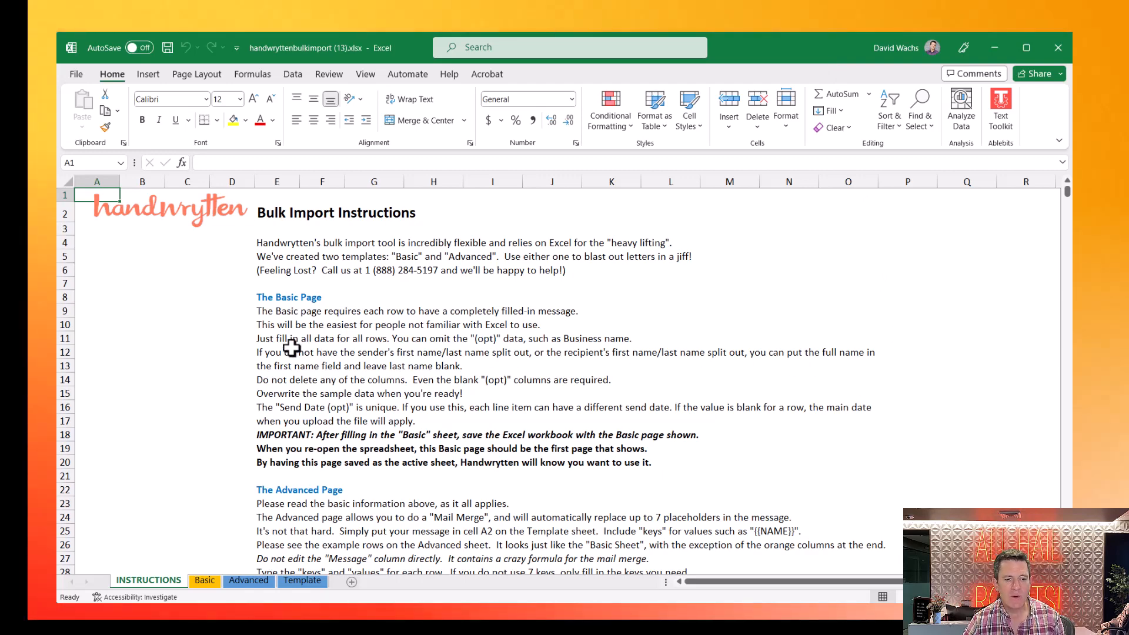
- Focus the new template workbook and switch to its Basic sheet with the sample rows
{"action": "left_click", "coordinate": [379, 272]}
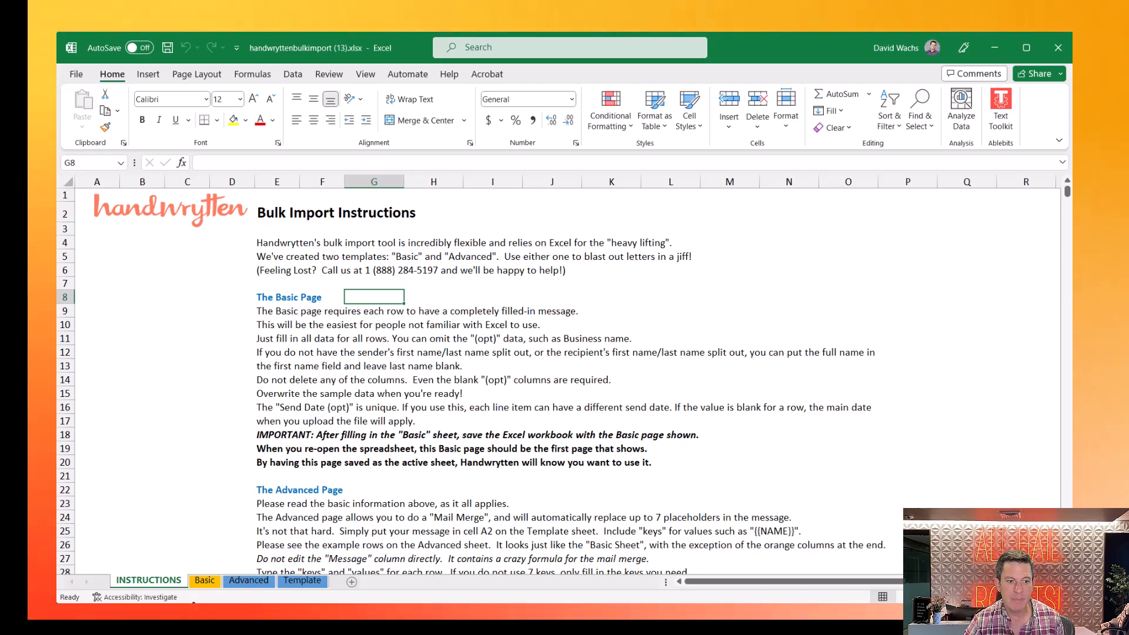
{"action": "left_click", "coordinate": [196, 582]}
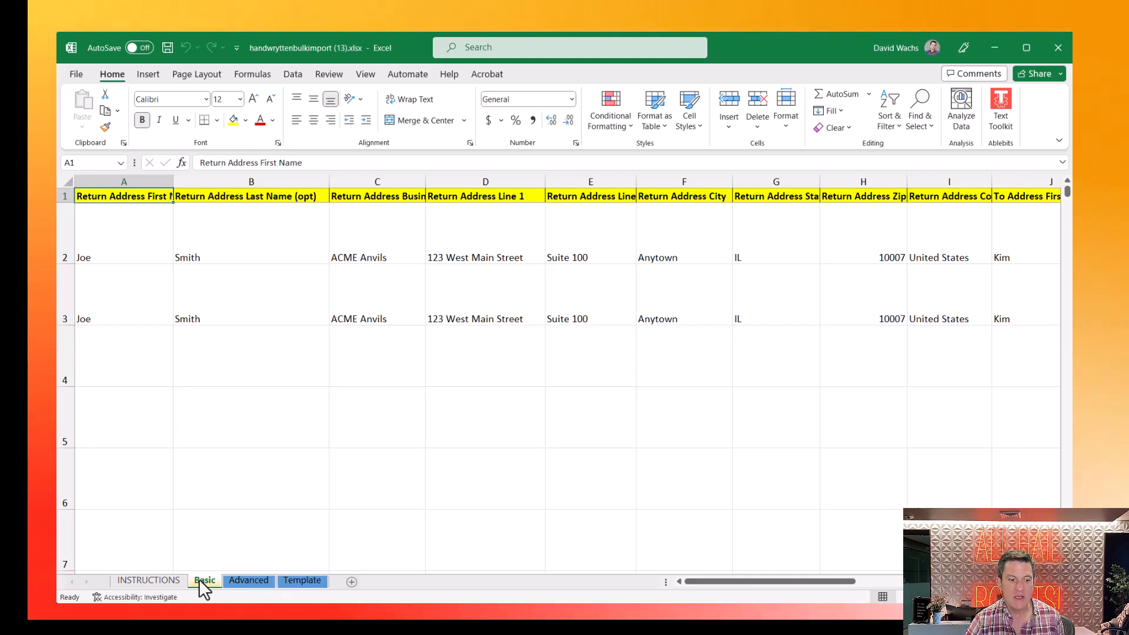
- Review row 2's return address and enter a new recipient first name, last name and street address
{"action": "left_click", "coordinate": [133, 240]}
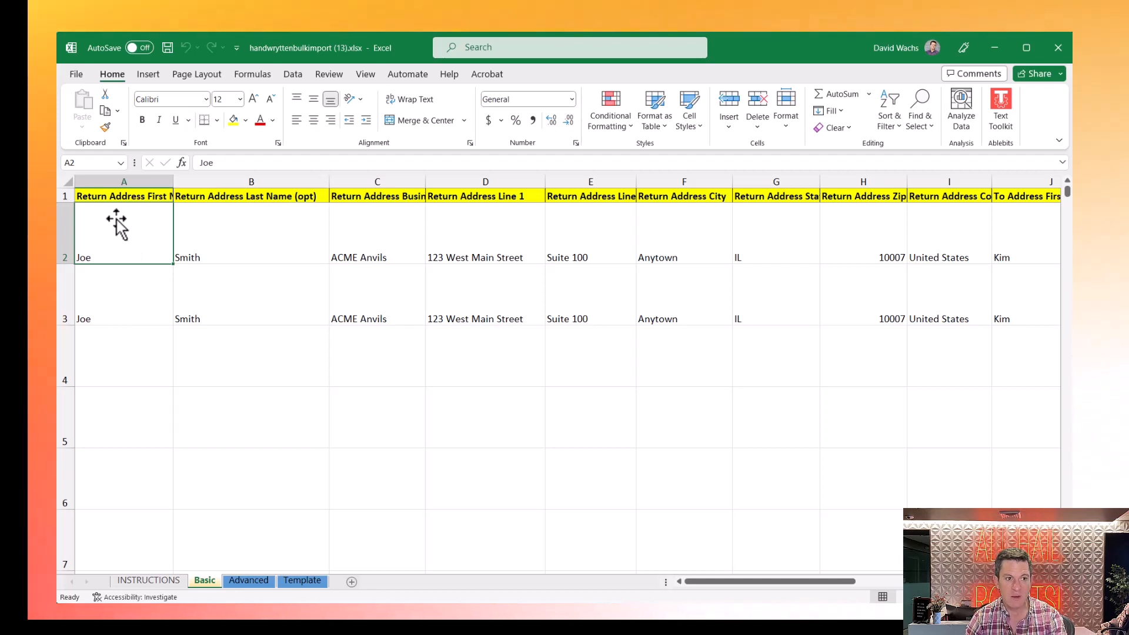
{"action": "key", "text": "Tab"}
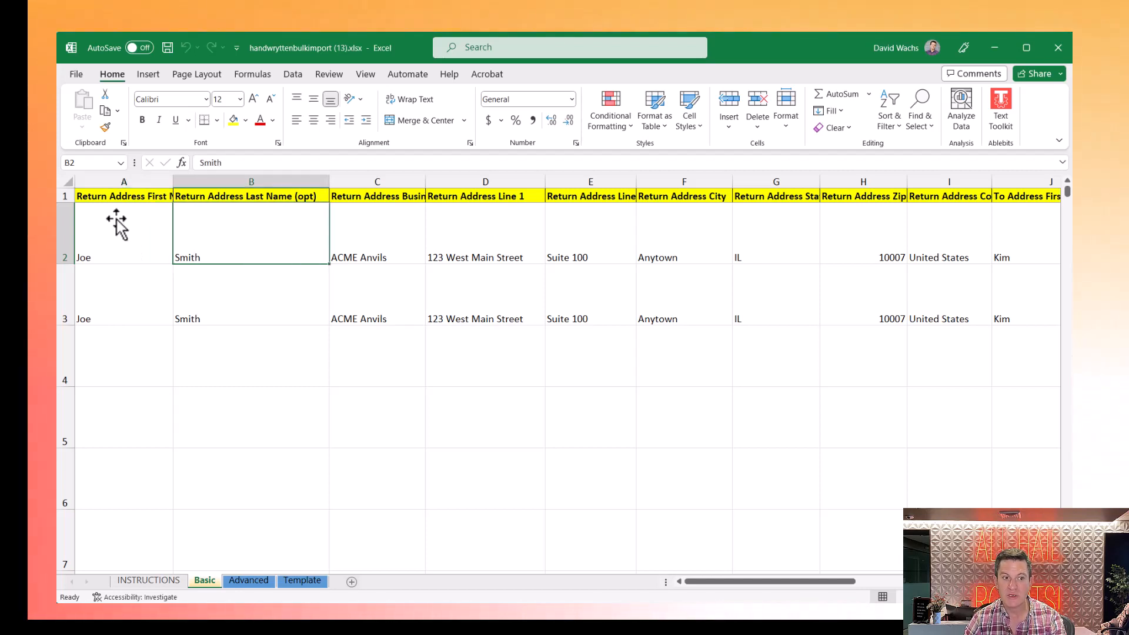
{"action": "key", "text": "shift+Tab"}
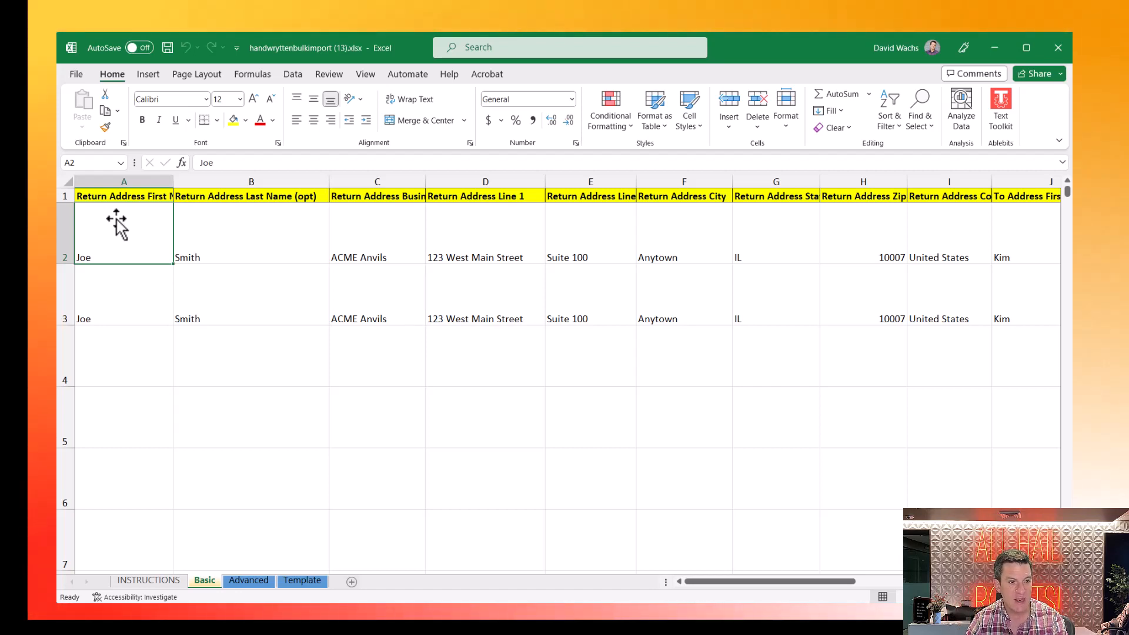
{"action": "key", "text": "Right"}
{"action": "key", "text": "Right"}
{"action": "key", "text": "Right"}
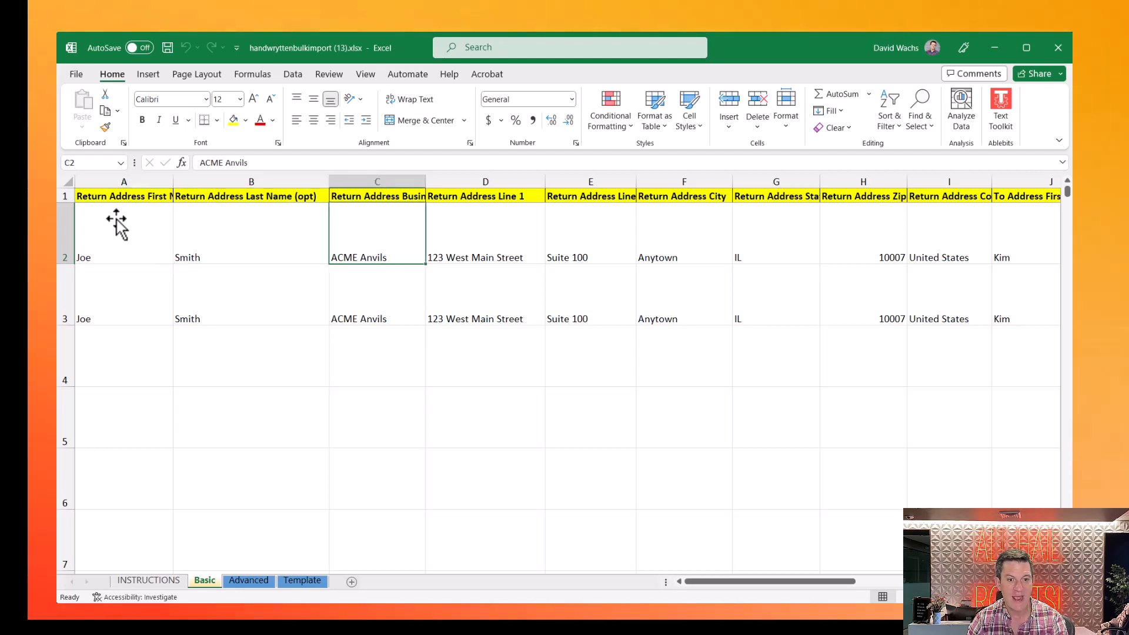
{"action": "key", "text": "Right"}
{"action": "key", "text": "Right"}
{"action": "key", "text": "Right"}
{"action": "key", "text": "Right"}
{"action": "key", "text": "Right"}
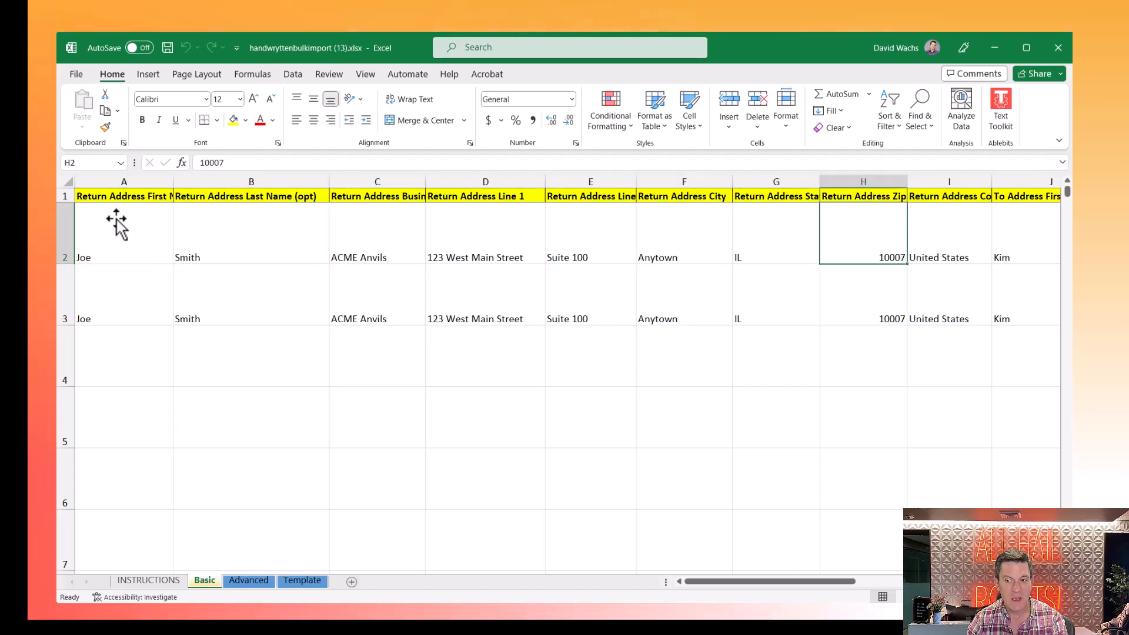
{"action": "key", "text": "Right"}
{"action": "key", "text": "Right"}
{"action": "key", "text": "Right"}
{"action": "key", "text": "Left"}
{"action": "key", "text": "Left"}
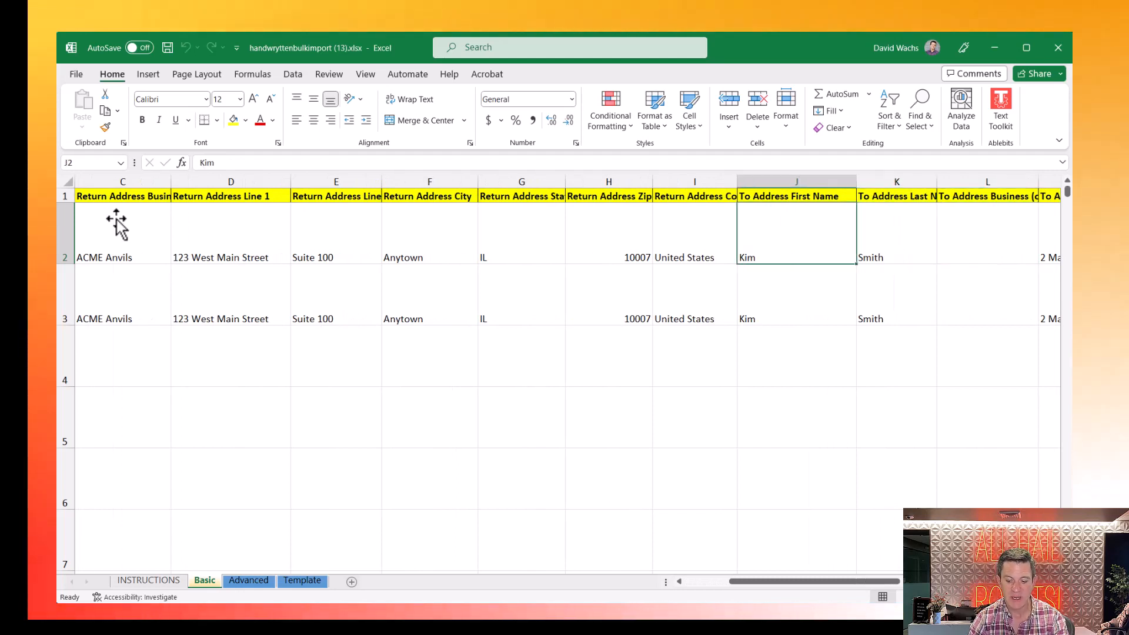
{"action": "type", "text": "K"}
{"action": "key", "text": "Tab"}
{"action": "type", "text": "Ry"}
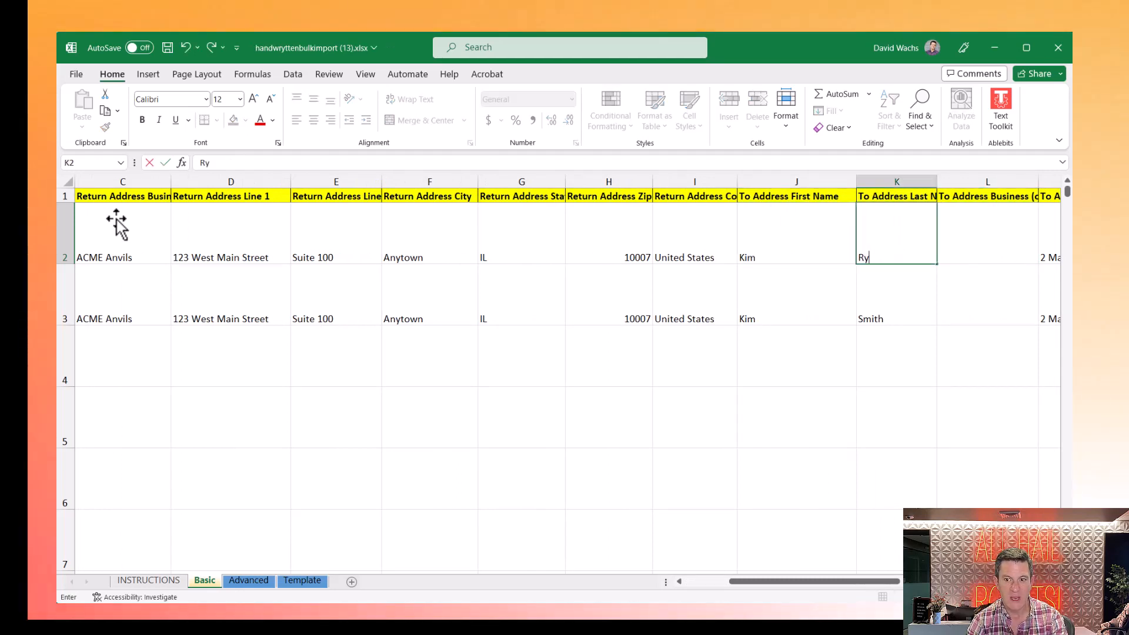
{"action": "key", "text": "Tab"}
{"action": "key", "text": "Tab"}
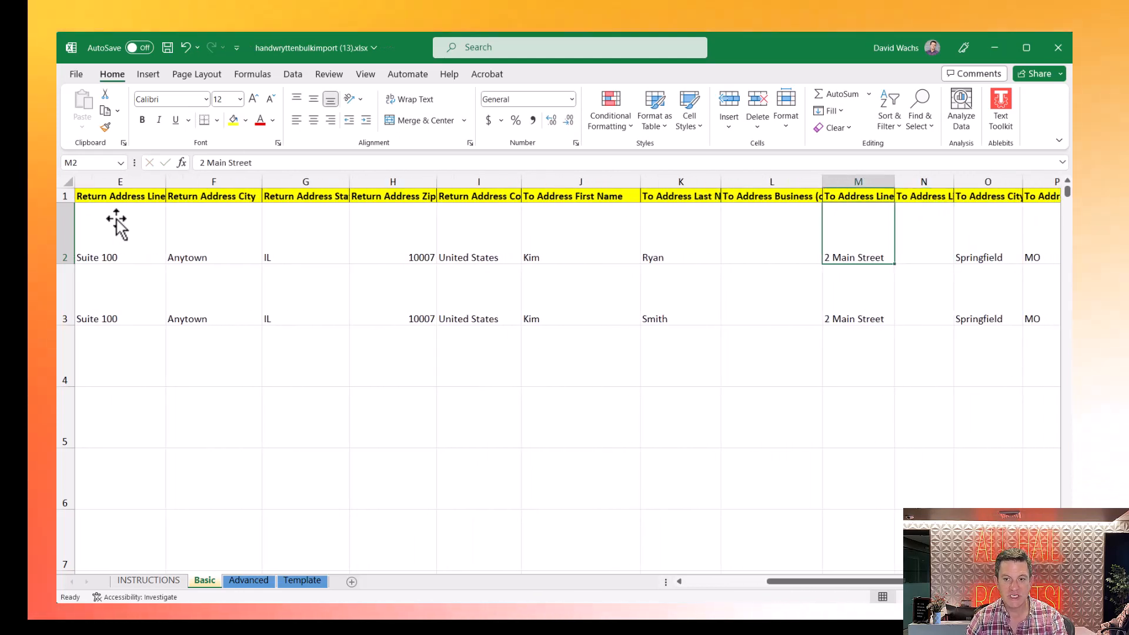
{"action": "type", "text": "123 "}
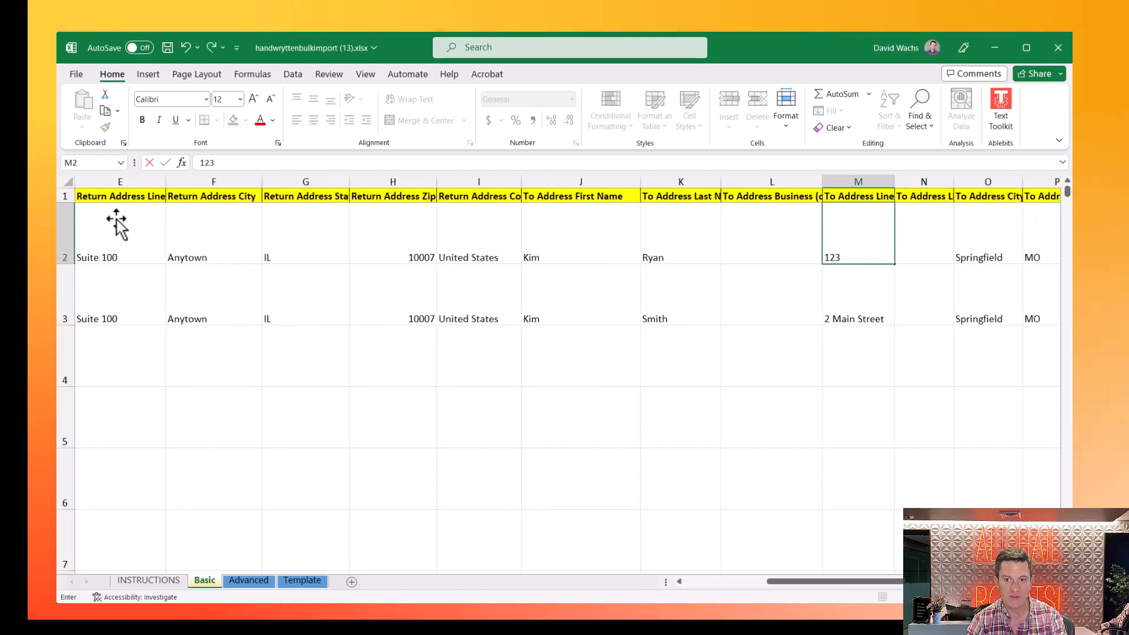
{"action": "type", "text": "East St"}
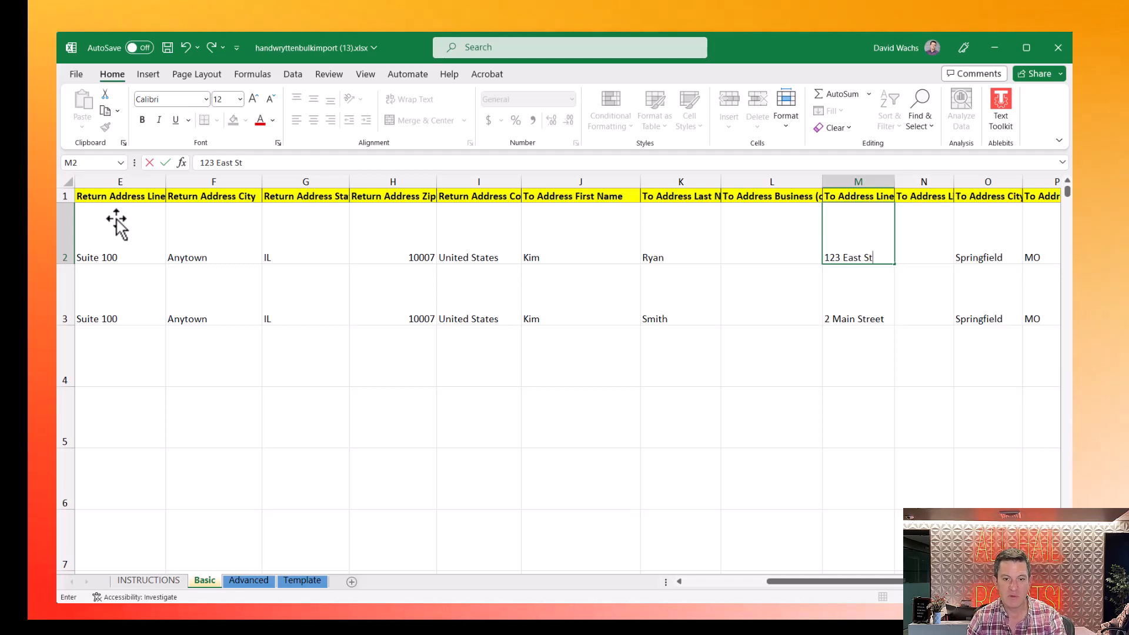
{"action": "key", "text": "Return"}
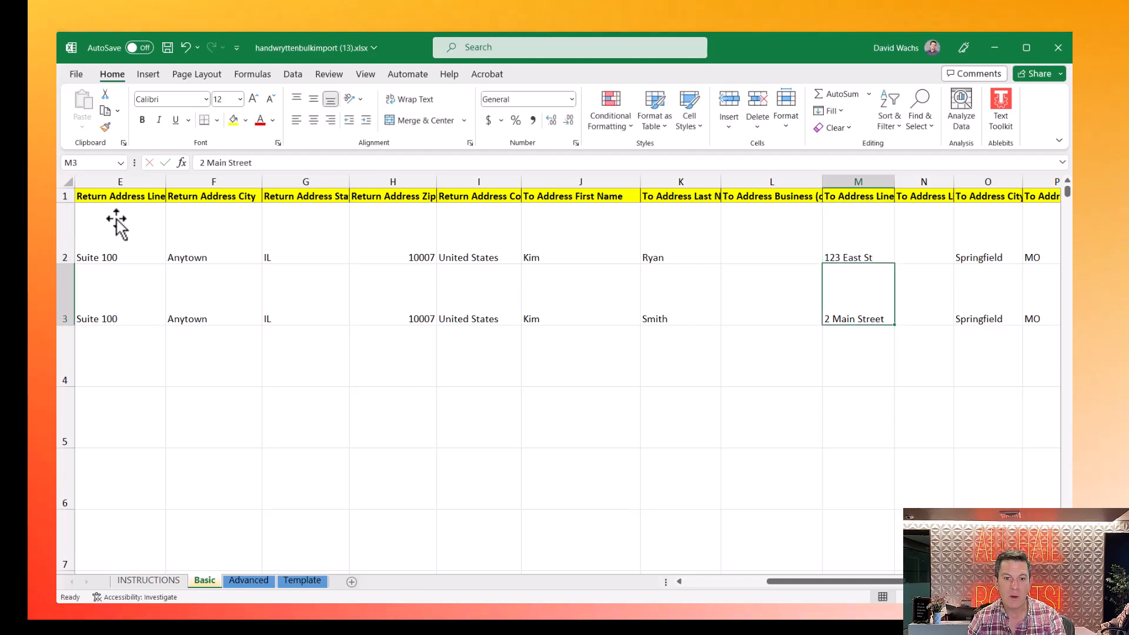
- Enter a new recipient first name in row 3
{"action": "key", "text": "Left"}
{"action": "key", "text": "Left"}
{"action": "key", "text": "Right"}
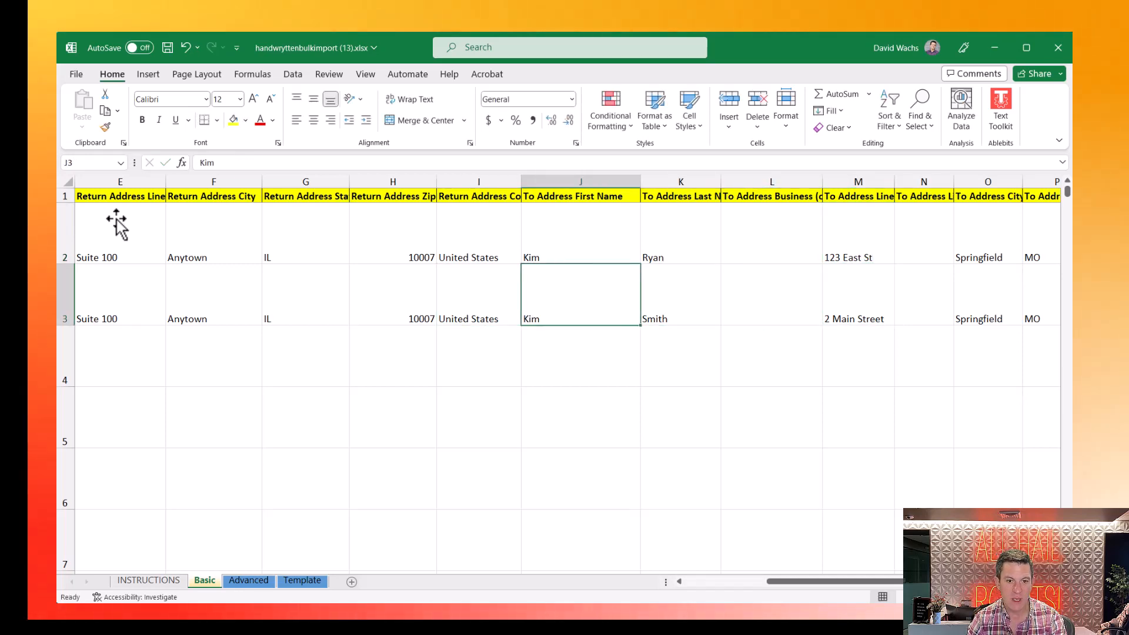
{"action": "type", "text": "J"}
{"action": "key", "text": "Tab"}
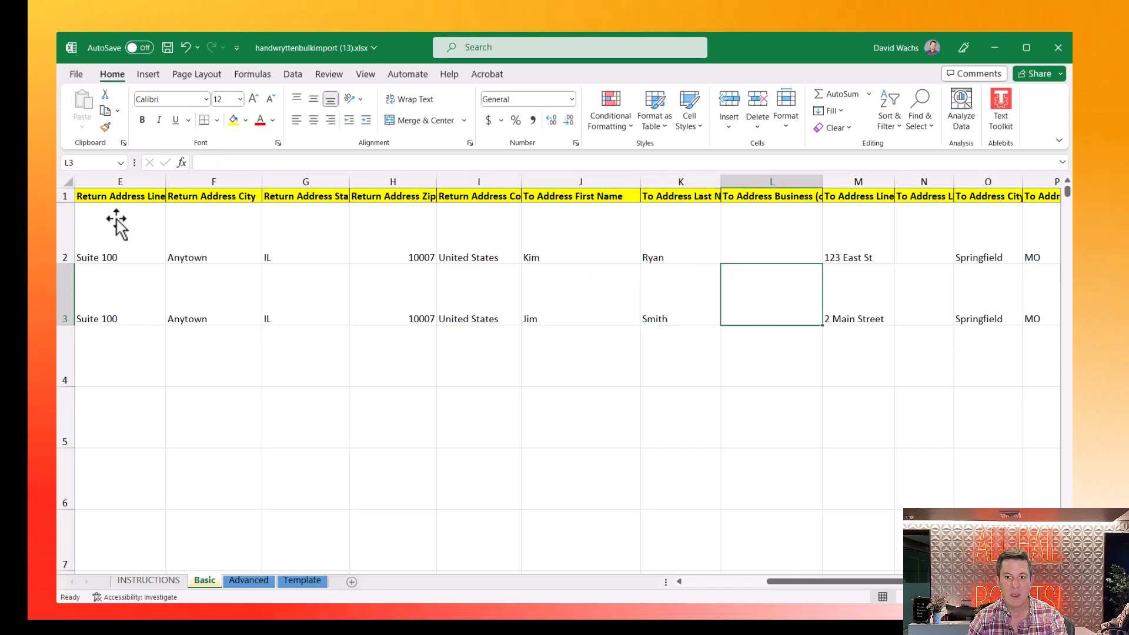
- Review row 3's return and recipient address fields up to the To Address Line 2 column
{"action": "key", "text": "Tab"}
{"action": "key", "text": "Tab"}
{"action": "key", "text": "Tab"}
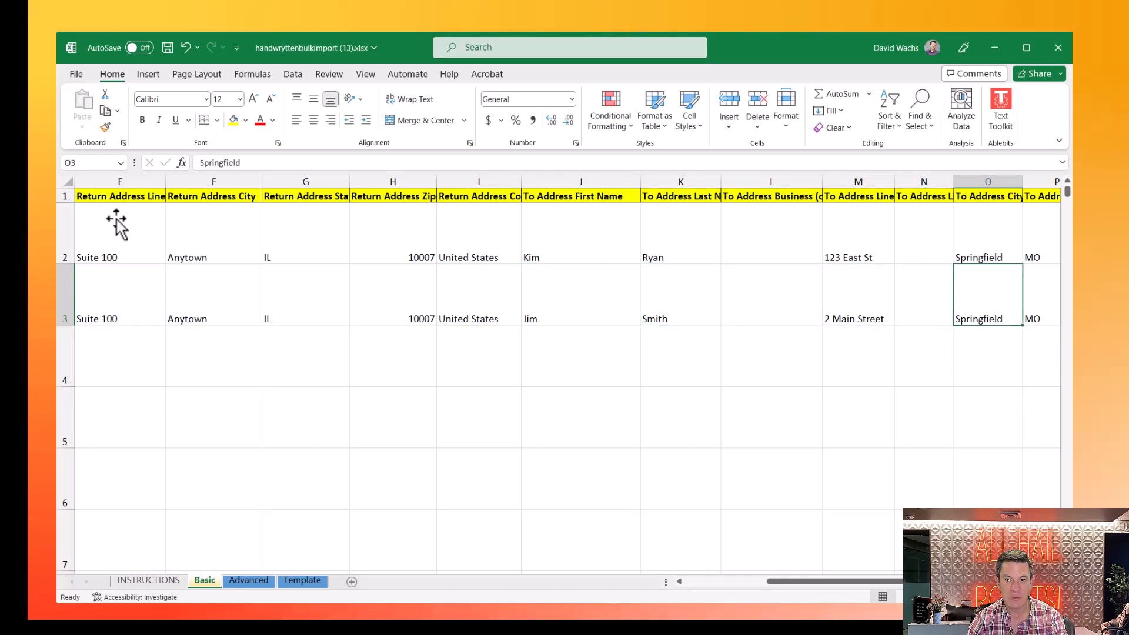
{"action": "key", "text": "Tab"}
{"action": "key", "text": "Tab"}
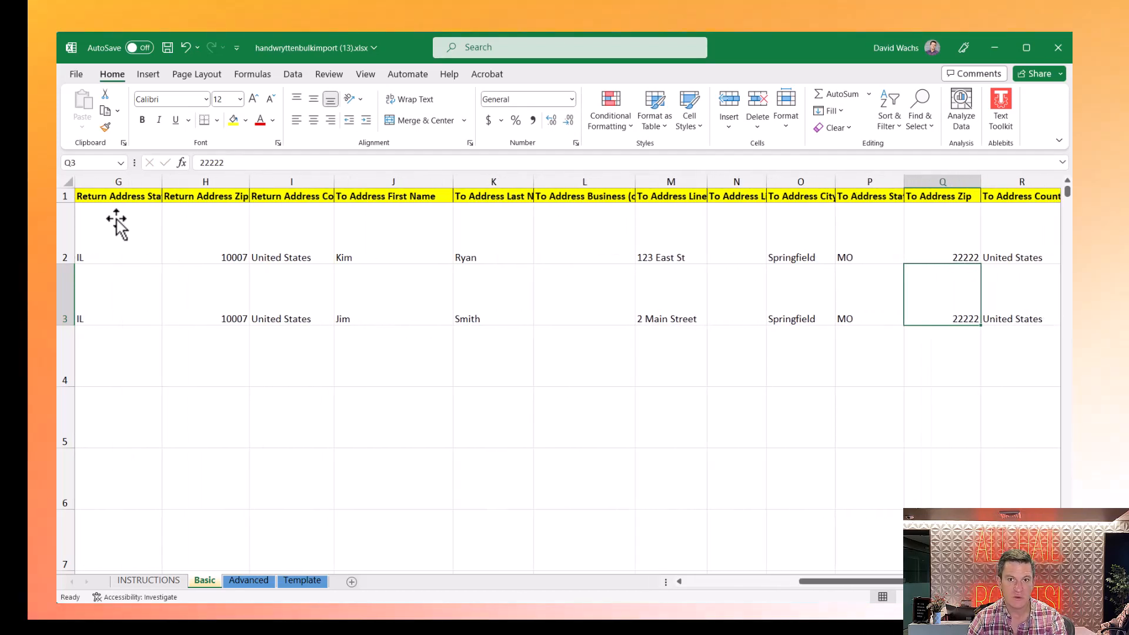
{"action": "key", "text": "Tab"}
{"action": "key", "text": "shift+Tab"}
{"action": "key", "text": "shift+Tab"}
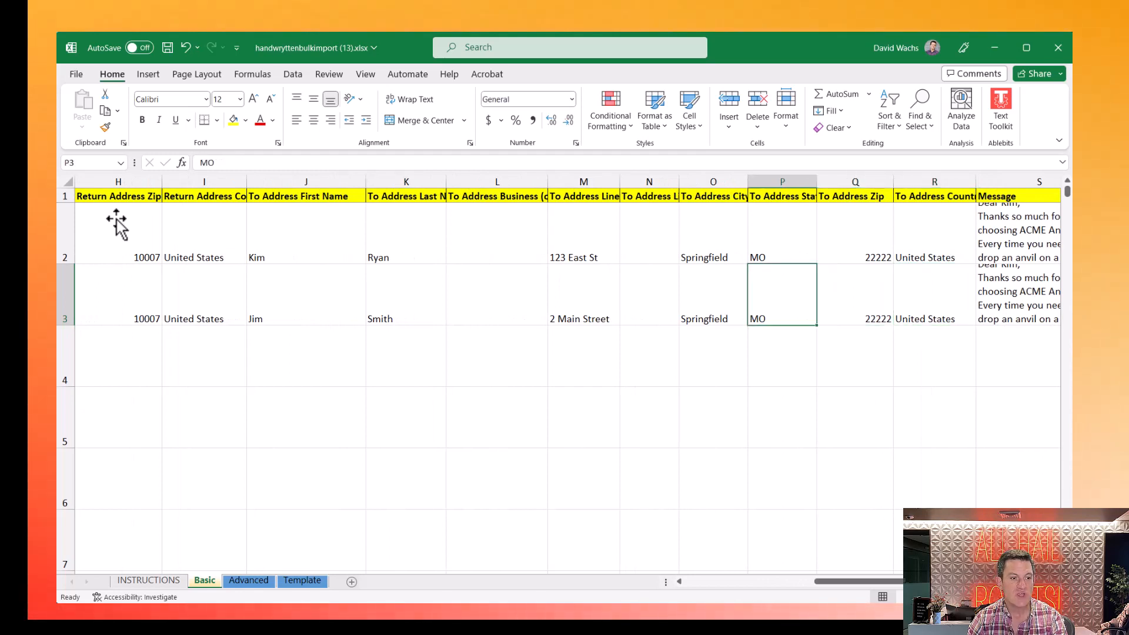
{"action": "key", "text": "shift+Tab"}
{"action": "key", "text": "shift+Tab"}
{"action": "key", "text": "shift+Tab"}
{"action": "key", "text": "shift+Tab"}
{"action": "key", "text": "shift+Tab"}
{"action": "key", "text": "shift+Tab"}
{"action": "key", "text": "shift+Tab"}
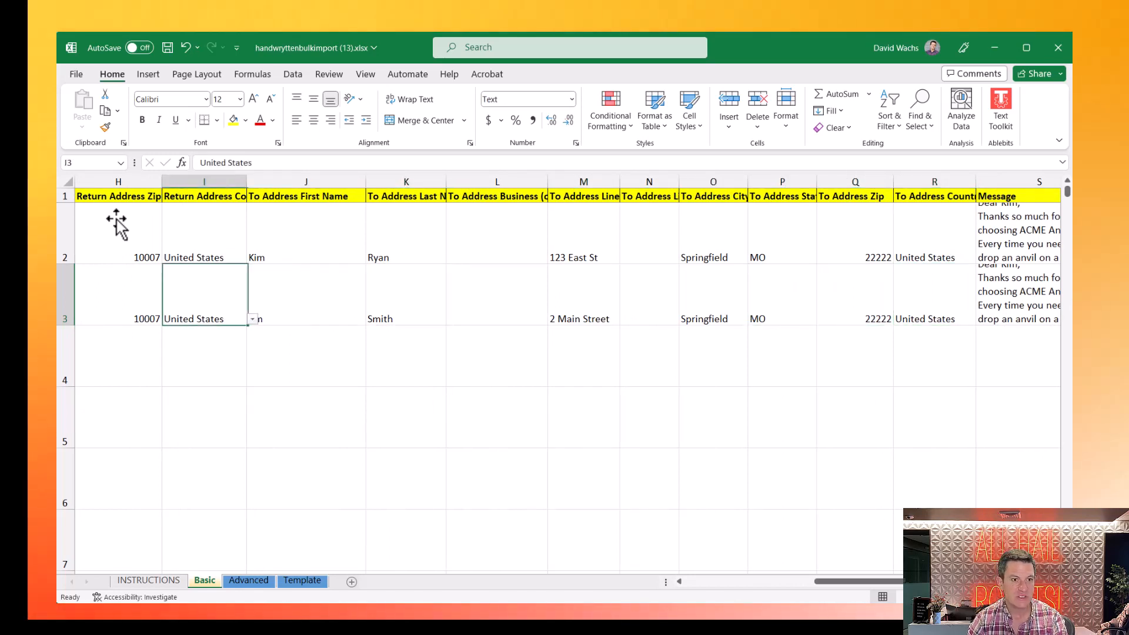
{"action": "key", "text": "shift+Tab"}
{"action": "key", "text": "shift+Tab"}
{"action": "key", "text": "shift+Tab"}
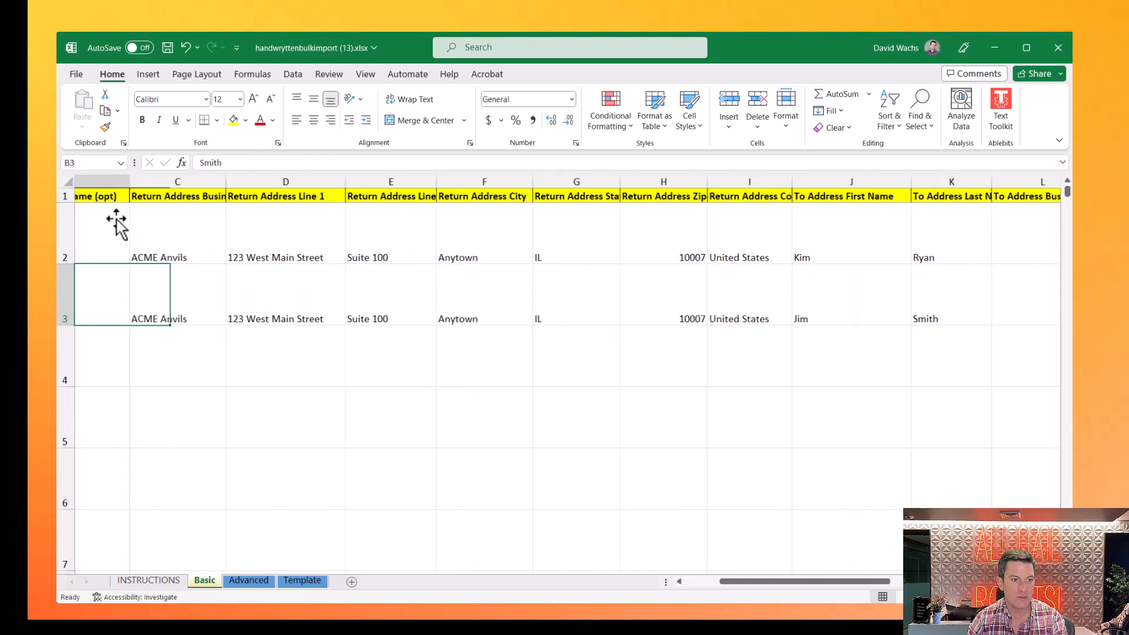
{"action": "key", "text": "Tab"}
{"action": "key", "text": "Tab"}
{"action": "key", "text": "Tab"}
{"action": "key", "text": "Tab"}
{"action": "key", "text": "Tab"}
{"action": "key", "text": "Tab"}
{"action": "key", "text": "Tab"}
{"action": "key", "text": "Tab"}
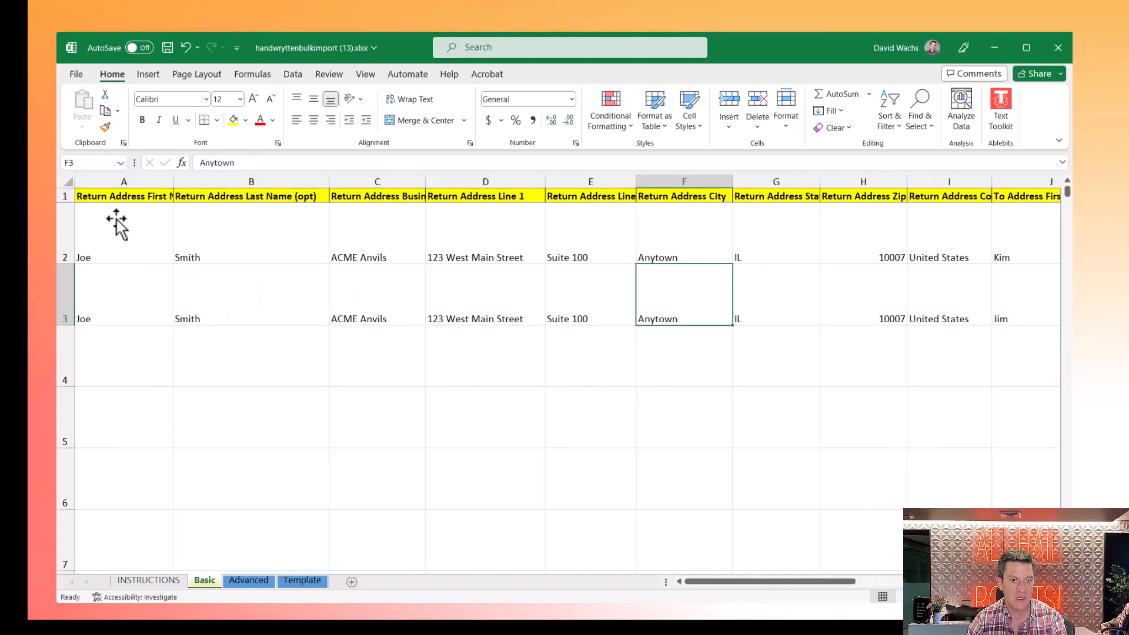
{"action": "key", "text": "Tab"}
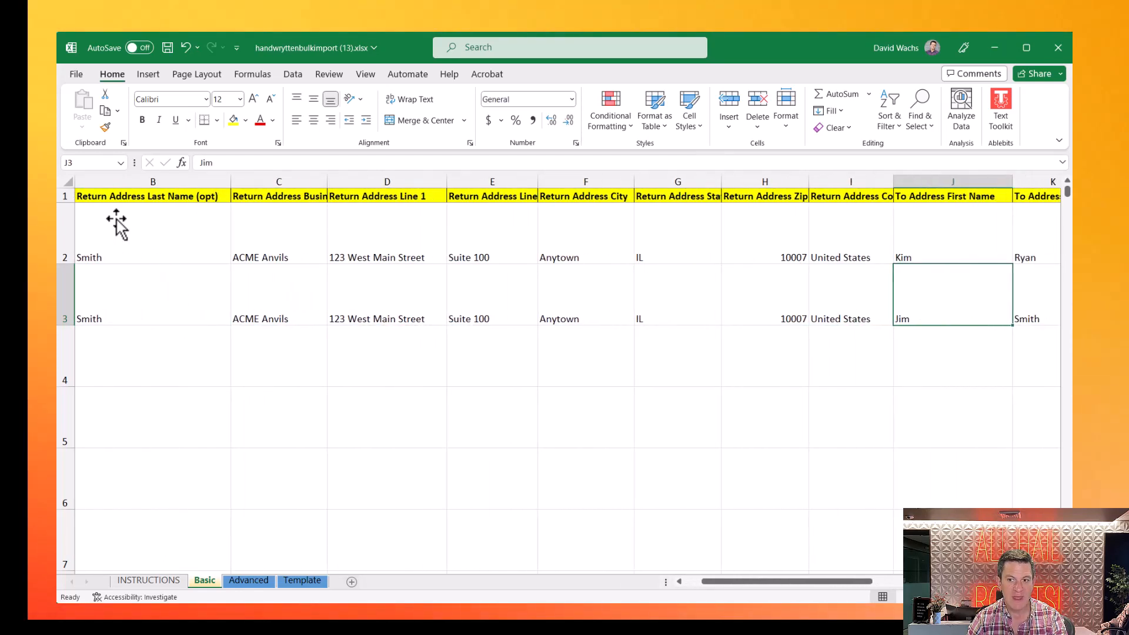
{"action": "key", "text": "Tab"}
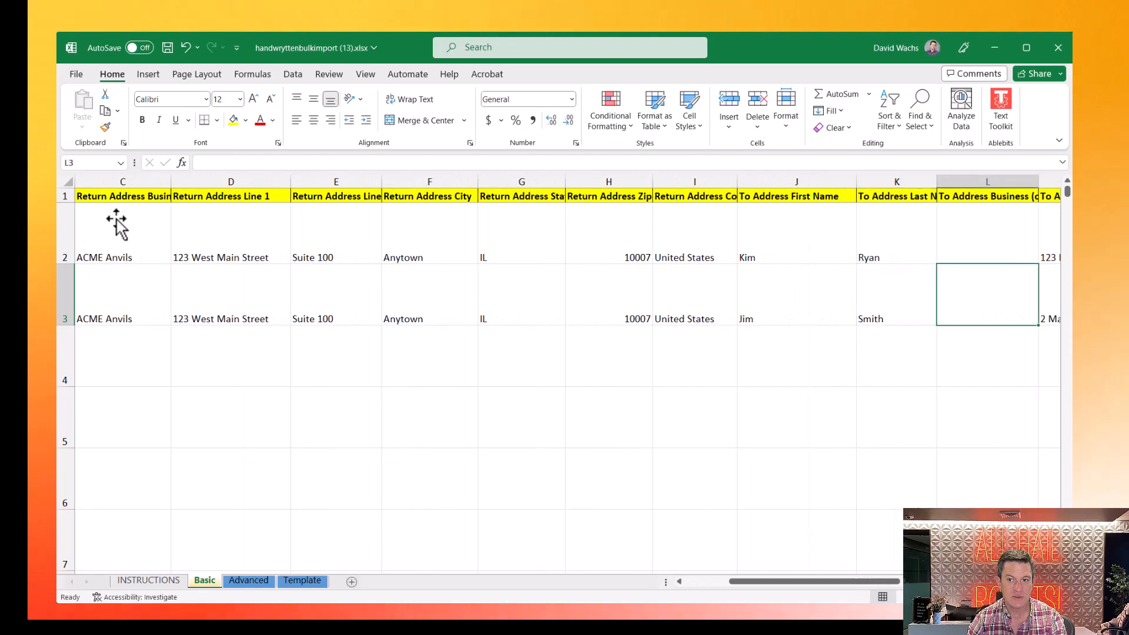
{"action": "key", "text": "Tab"}
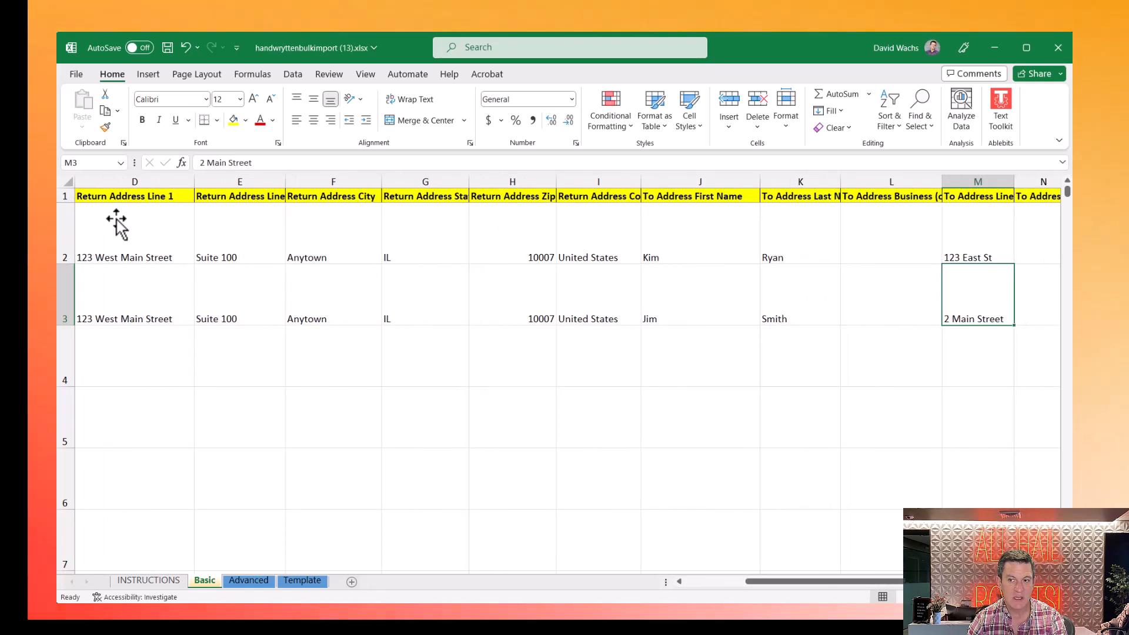
{"action": "key", "text": "Tab"}
{"action": "key", "text": "Up"}
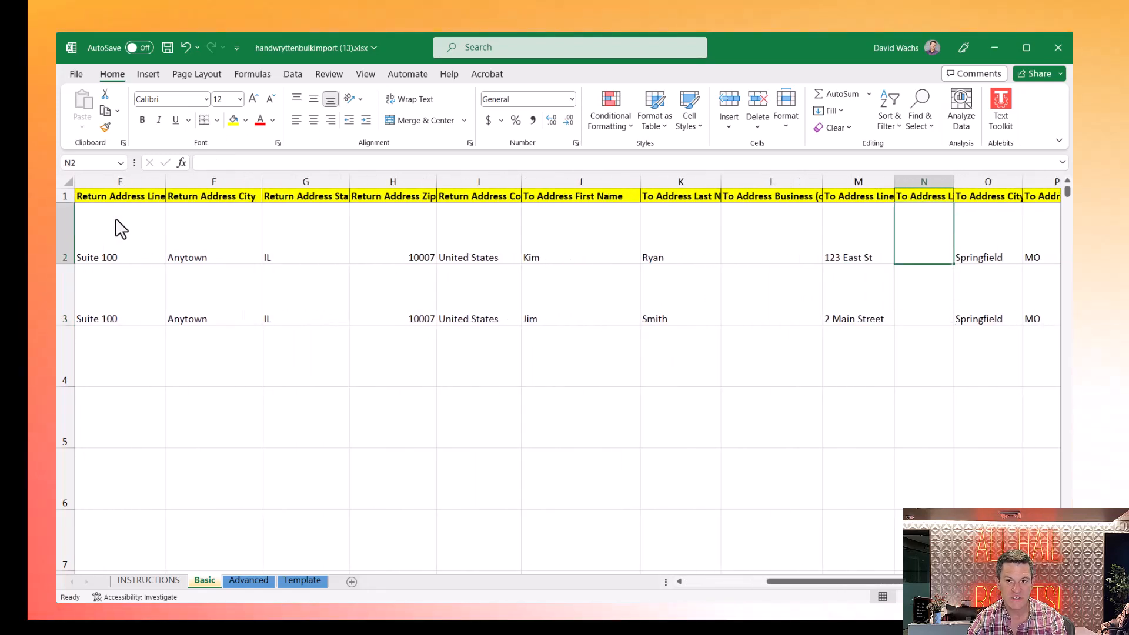
- Autofit column N so the full To Address Line 2 (opt) header is readable
{"action": "double_click", "coordinate": [954, 183]}
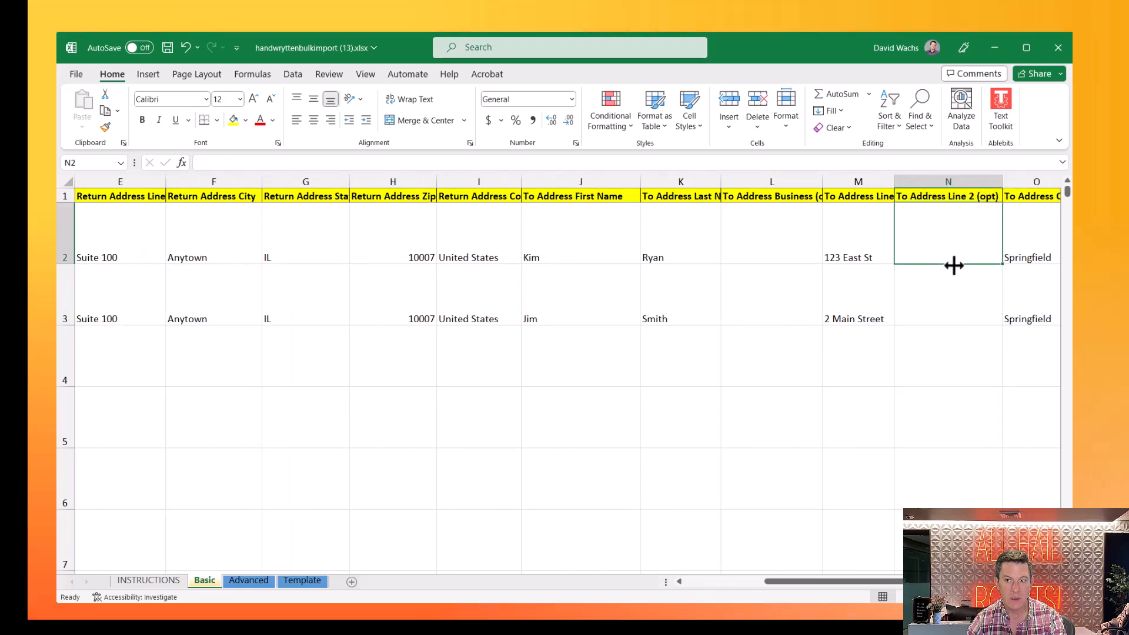
{"action": "key", "text": "Tab"}
{"action": "key", "text": "Tab"}
{"action": "key", "text": "Tab"}
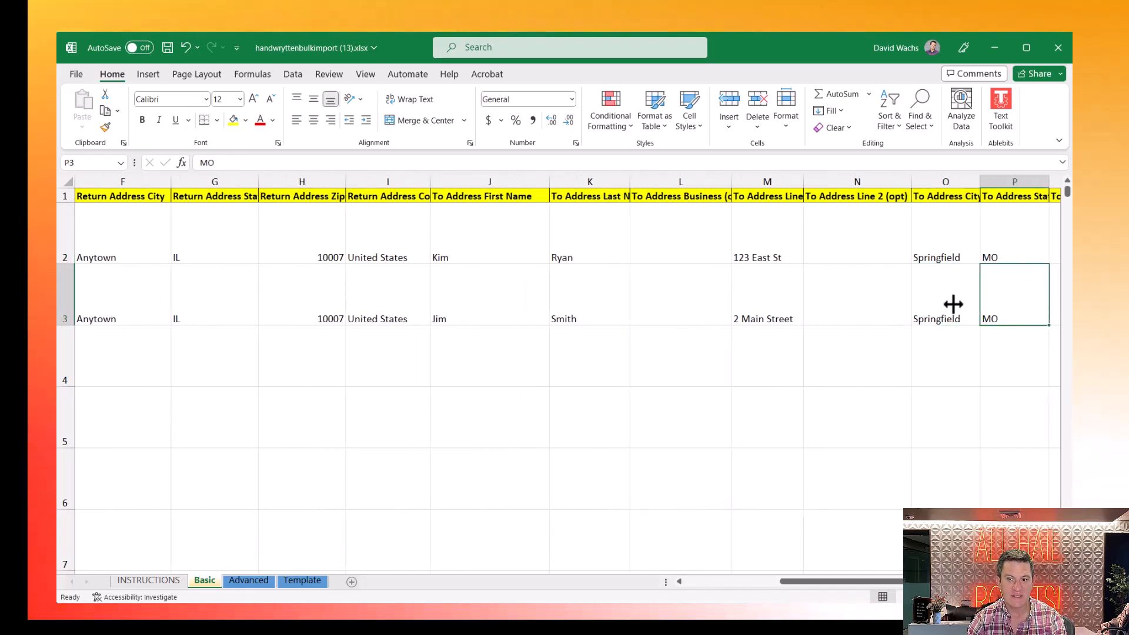
{"action": "key", "text": "Tab"}
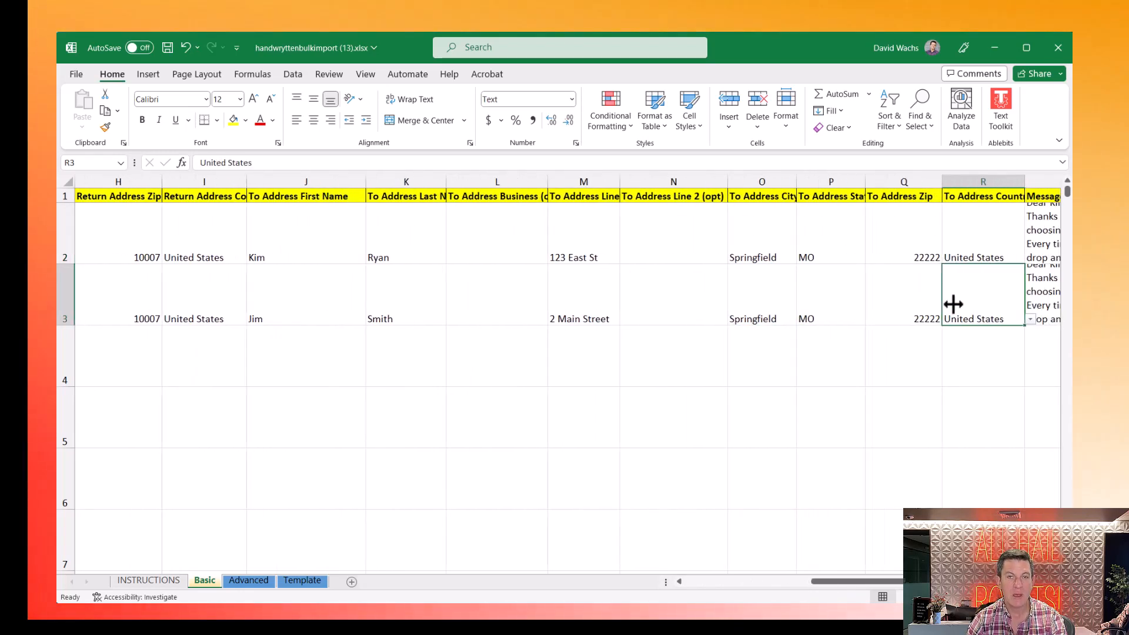
{"action": "key", "text": "Tab"}
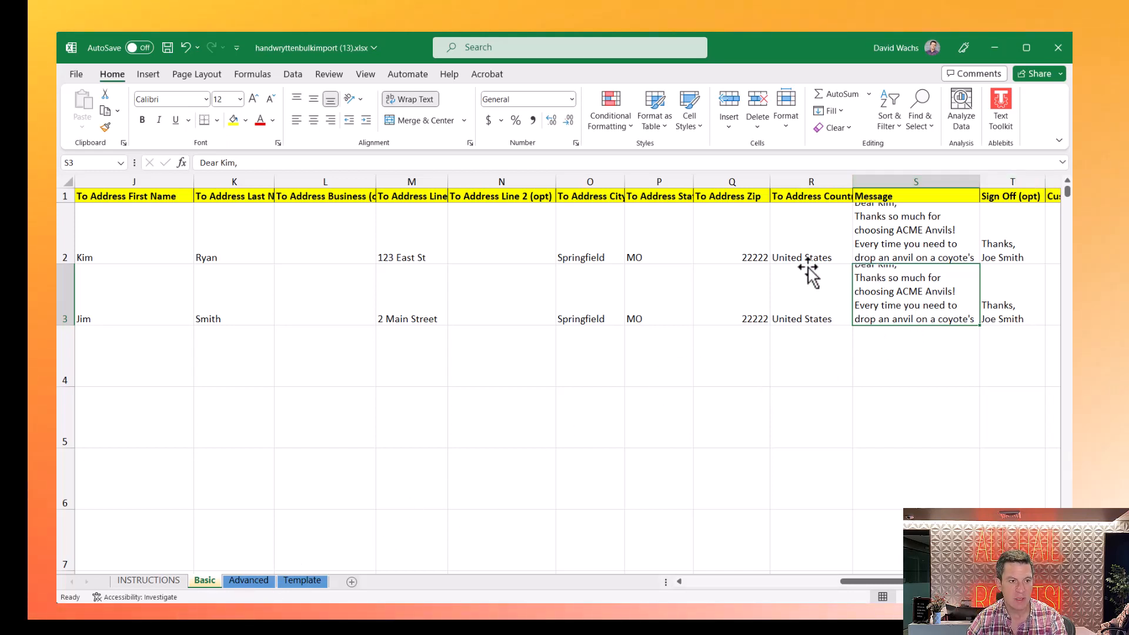
- Make row 2 taller so the whole first message is visible
{"action": "left_click_drag", "start_coordinate": [71, 264], "coordinate": [73, 296]}
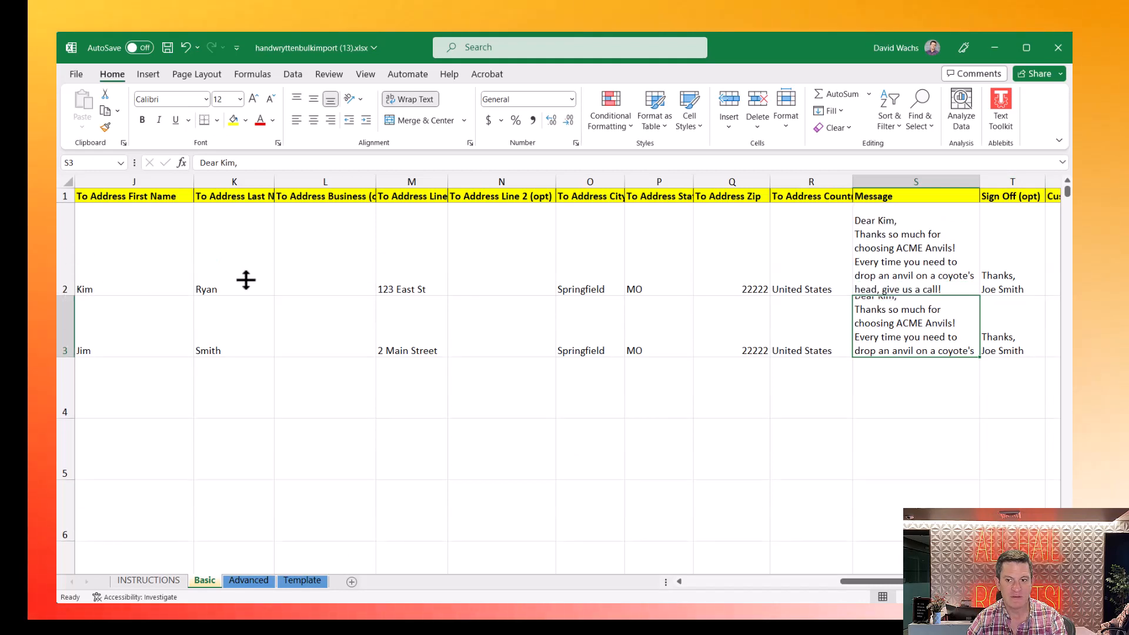
{"action": "double_click", "coordinate": [879, 221]}
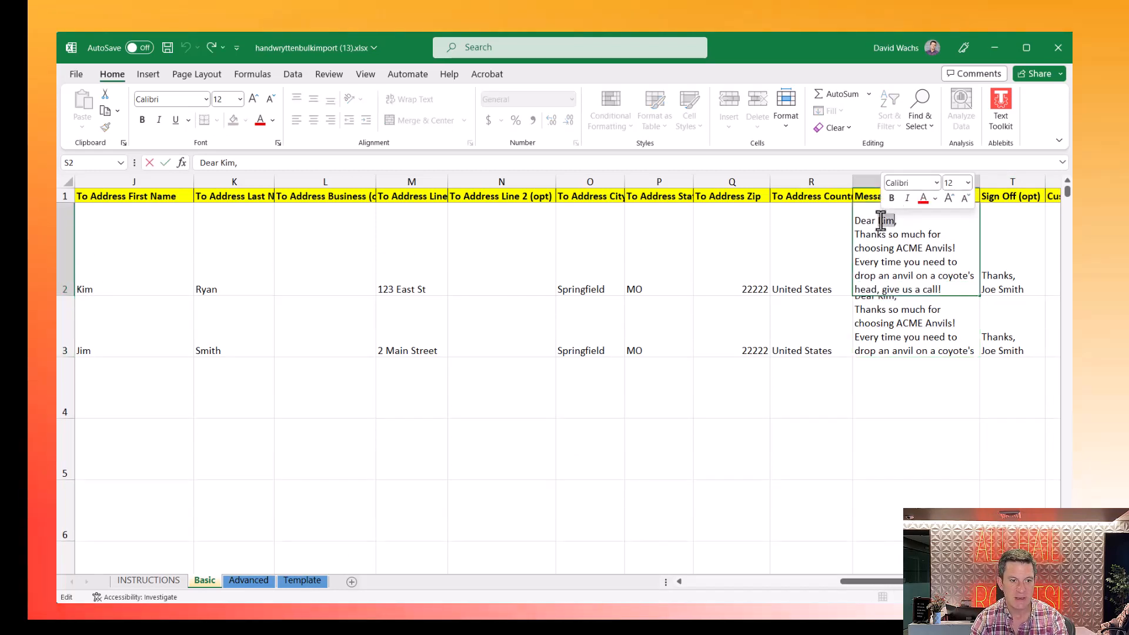
{"action": "left_click", "coordinate": [880, 312]}
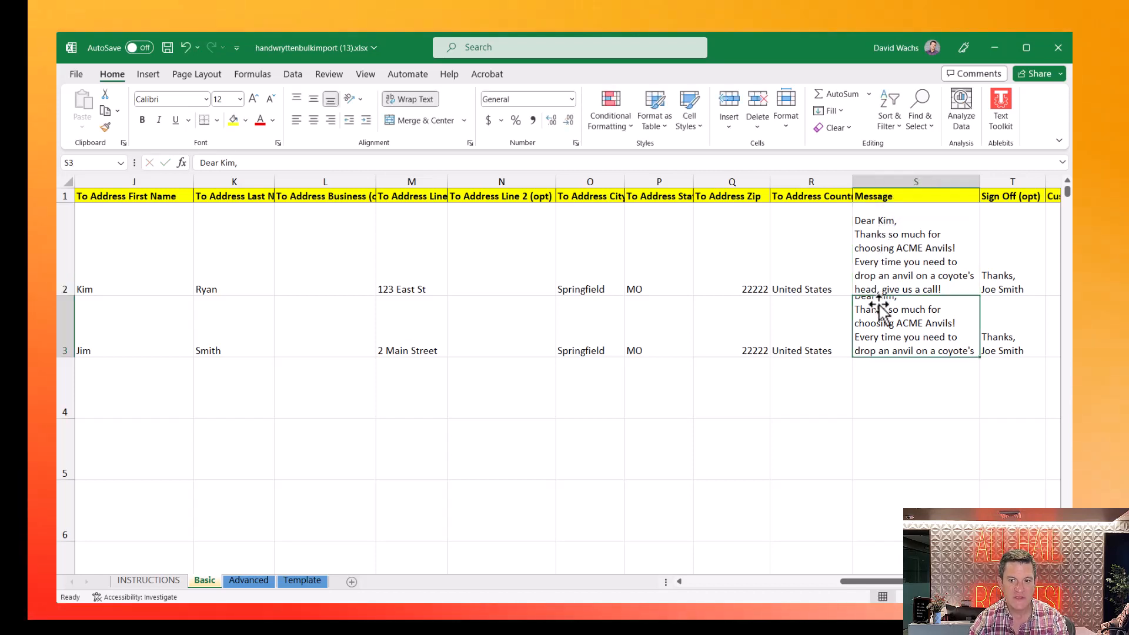
- Replace the greeting name in the second message and add a line break at its end
{"action": "left_click", "coordinate": [229, 163]}
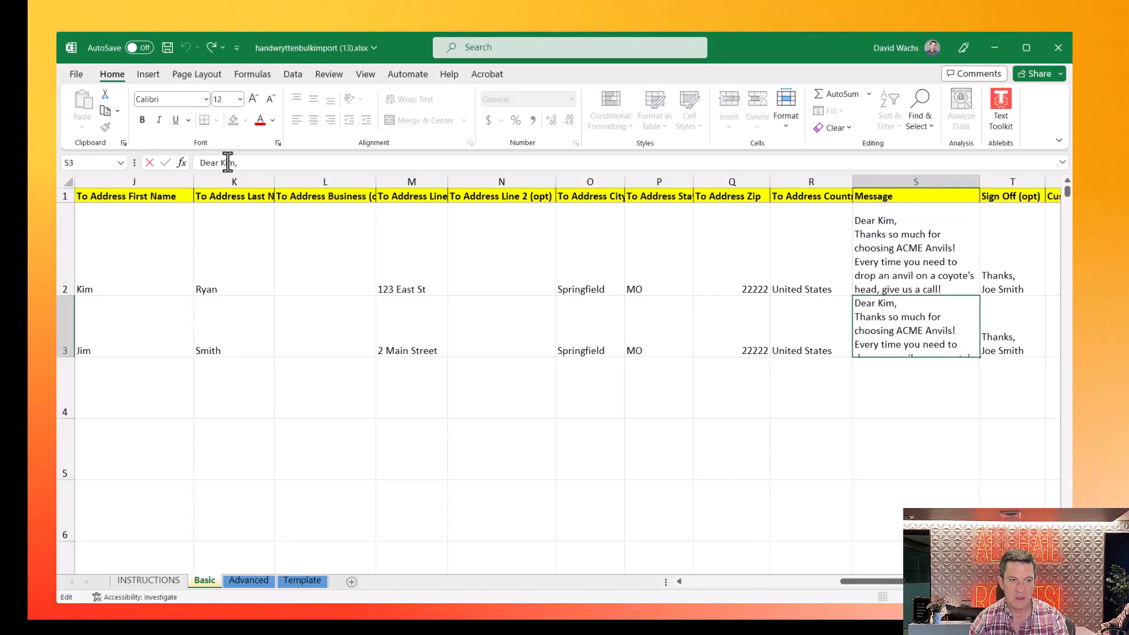
{"action": "type", "text": "Ji"}
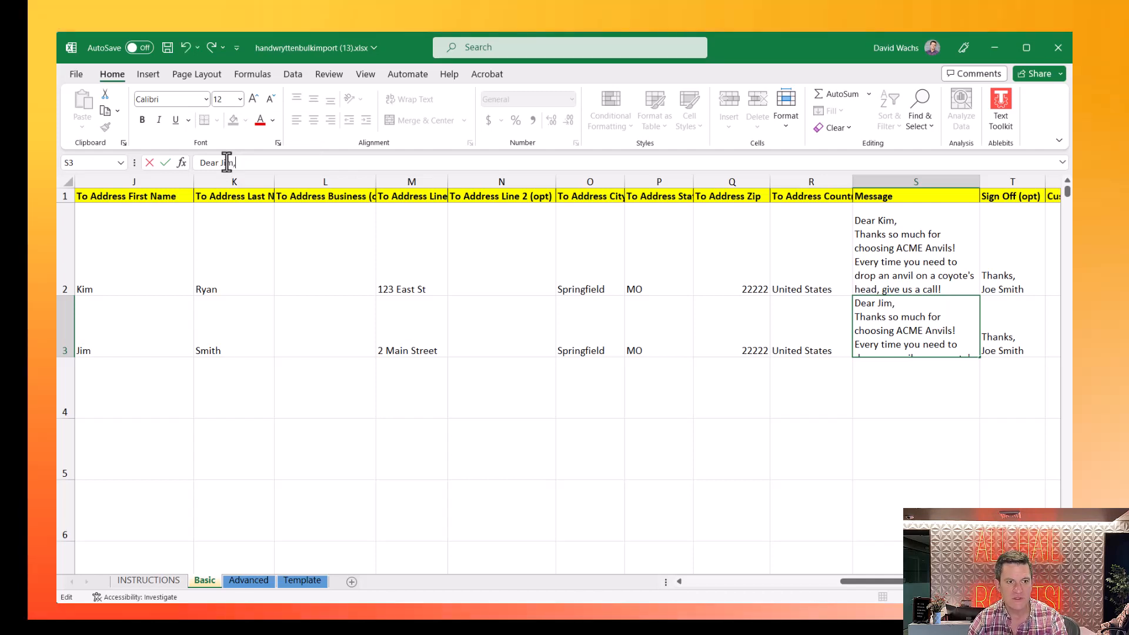
{"action": "key", "text": "ctrl+End"}
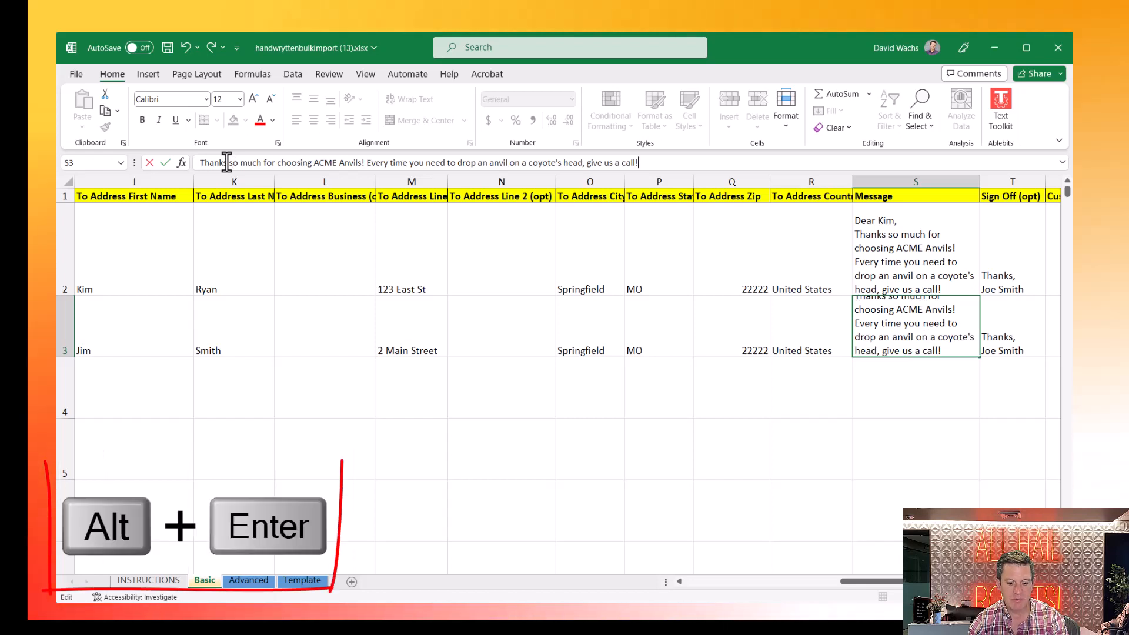
{"action": "key", "text": "alt+Return"}
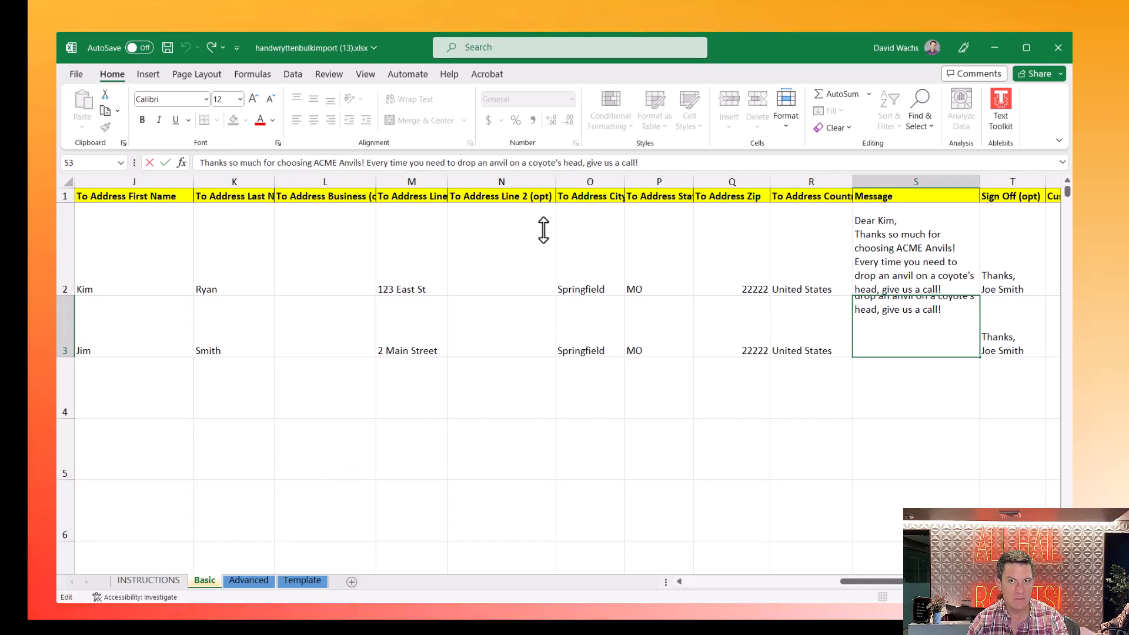
{"action": "key", "text": "Return"}
{"action": "key", "text": "Up"}
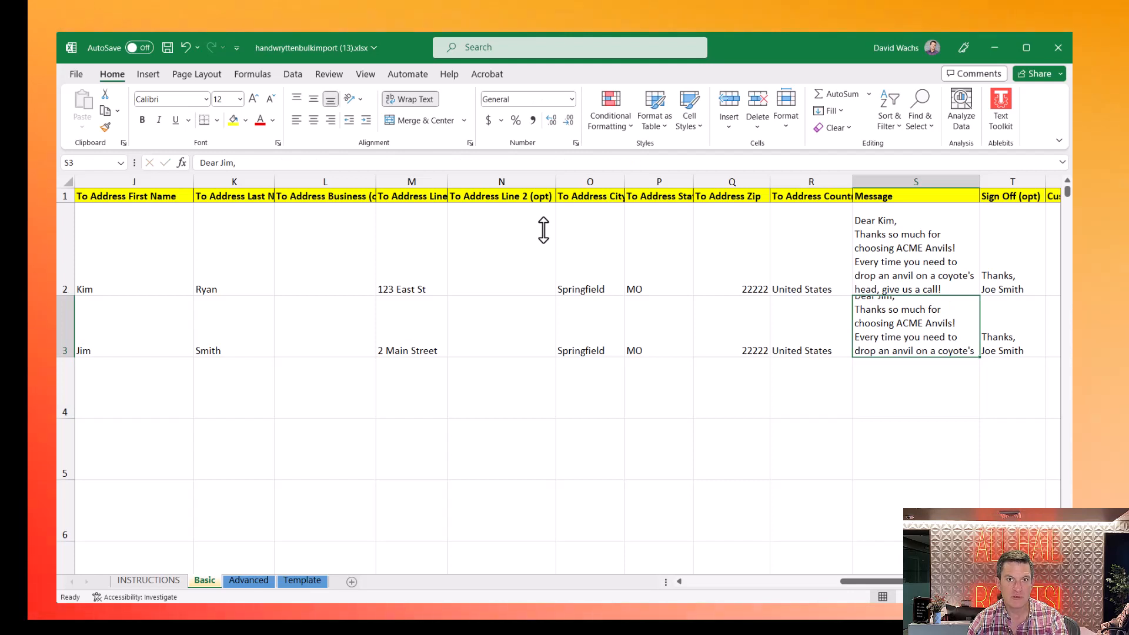
{"action": "key", "text": "Right"}
{"action": "key", "text": "Right"}
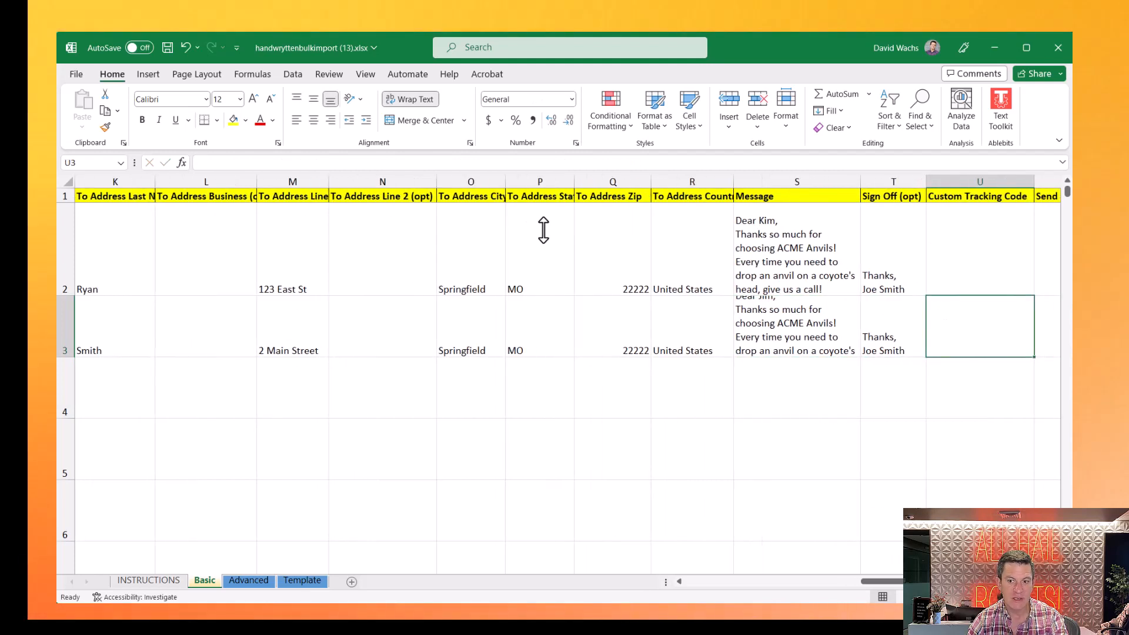
{"action": "key", "text": "Left"}
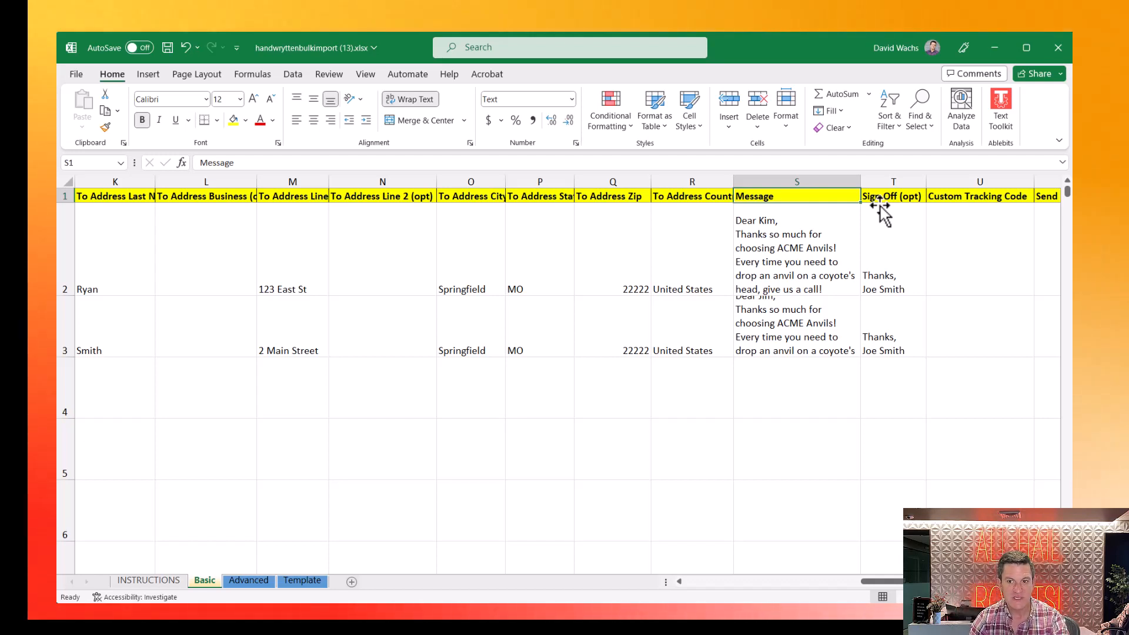
{"action": "left_click", "coordinate": [869, 282]}
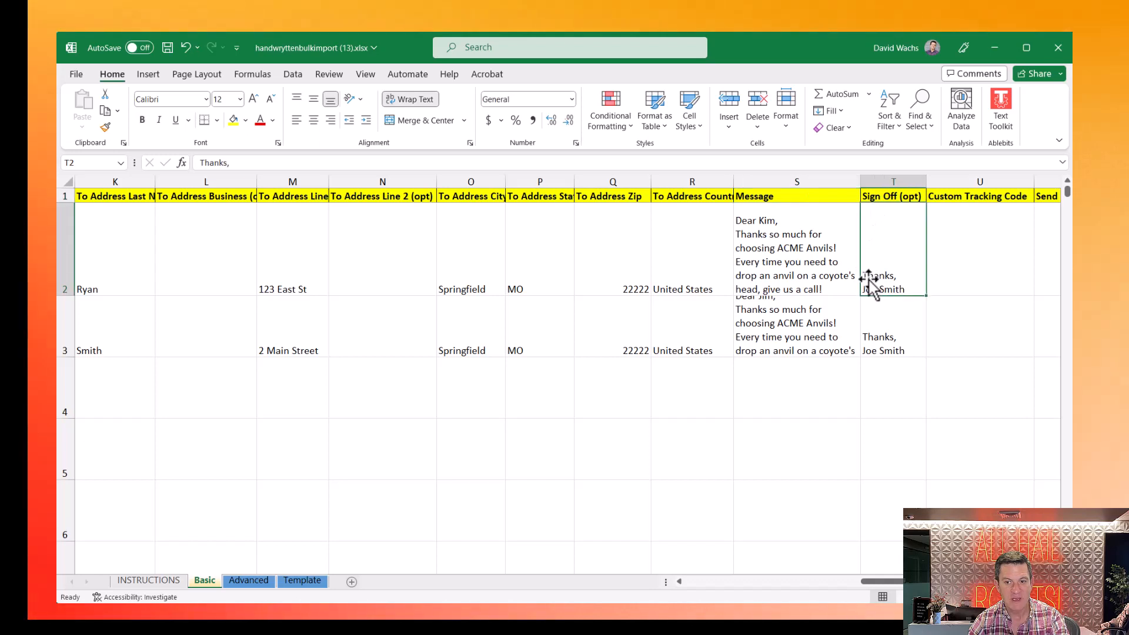
{"action": "double_click", "coordinate": [868, 281]}
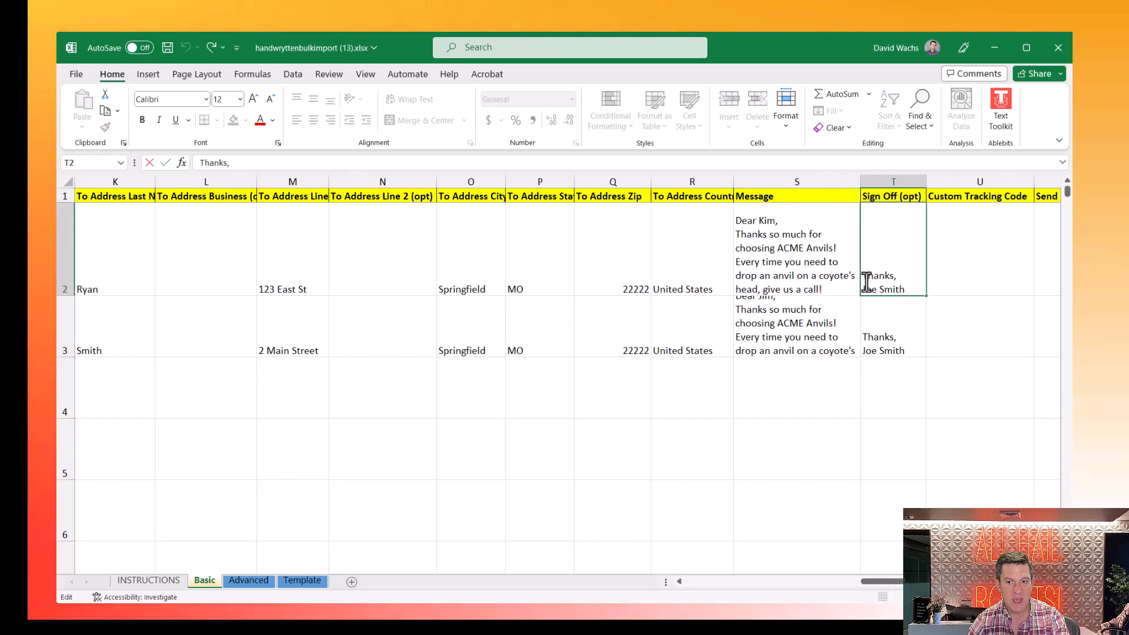
{"action": "key", "text": "ctrl+a"}
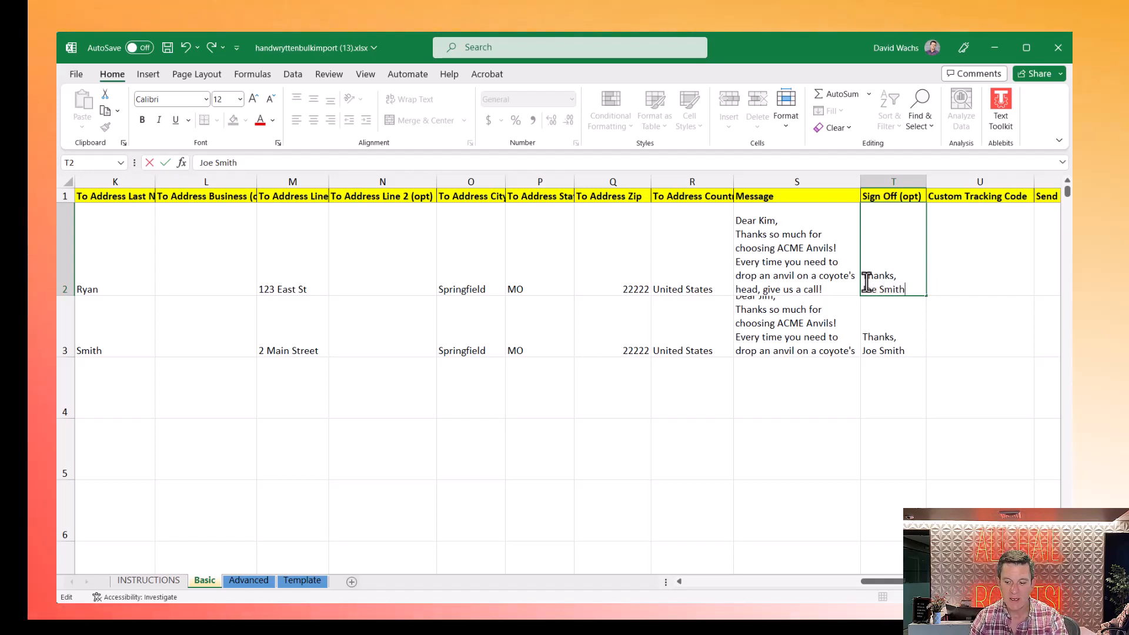
{"action": "key", "text": "Tab"}
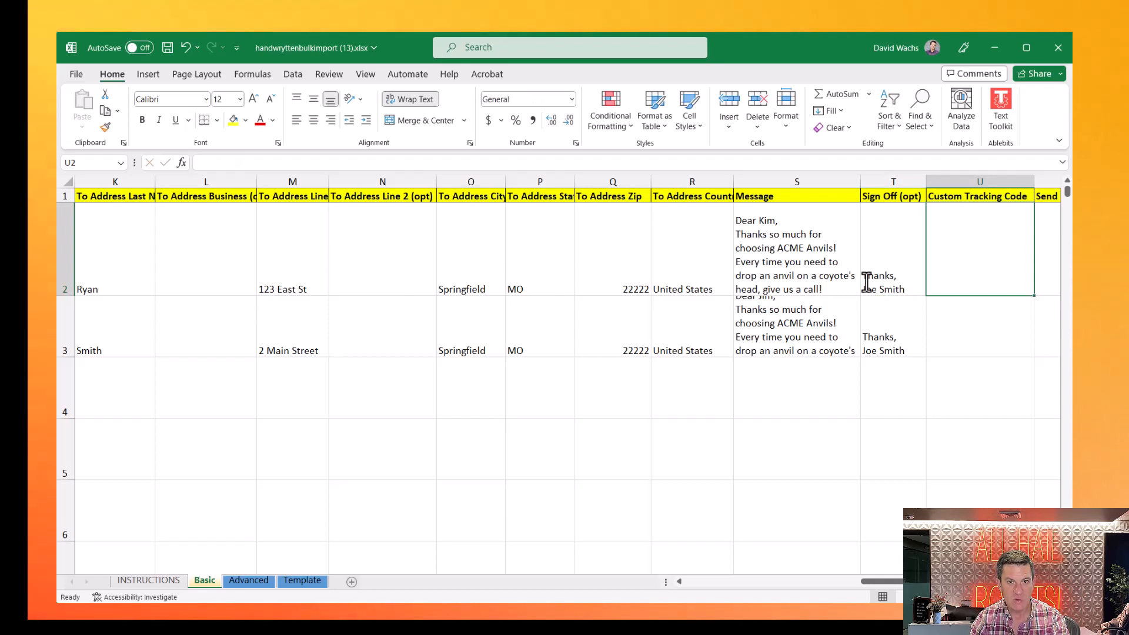
{"action": "key", "text": "Tab"}
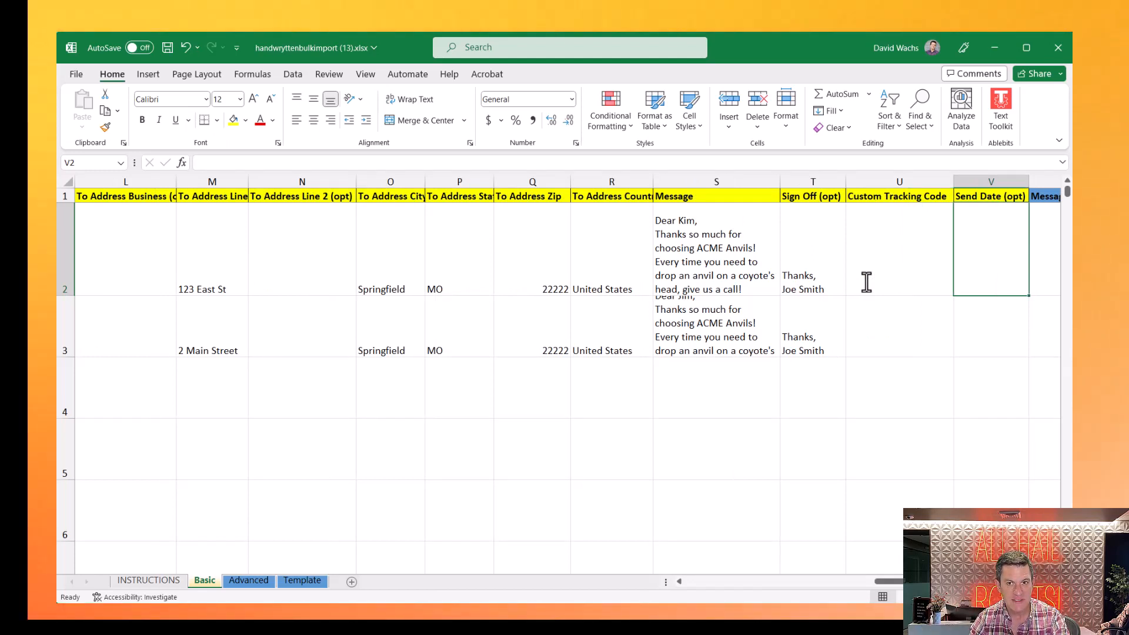
{"action": "key", "text": "Right"}
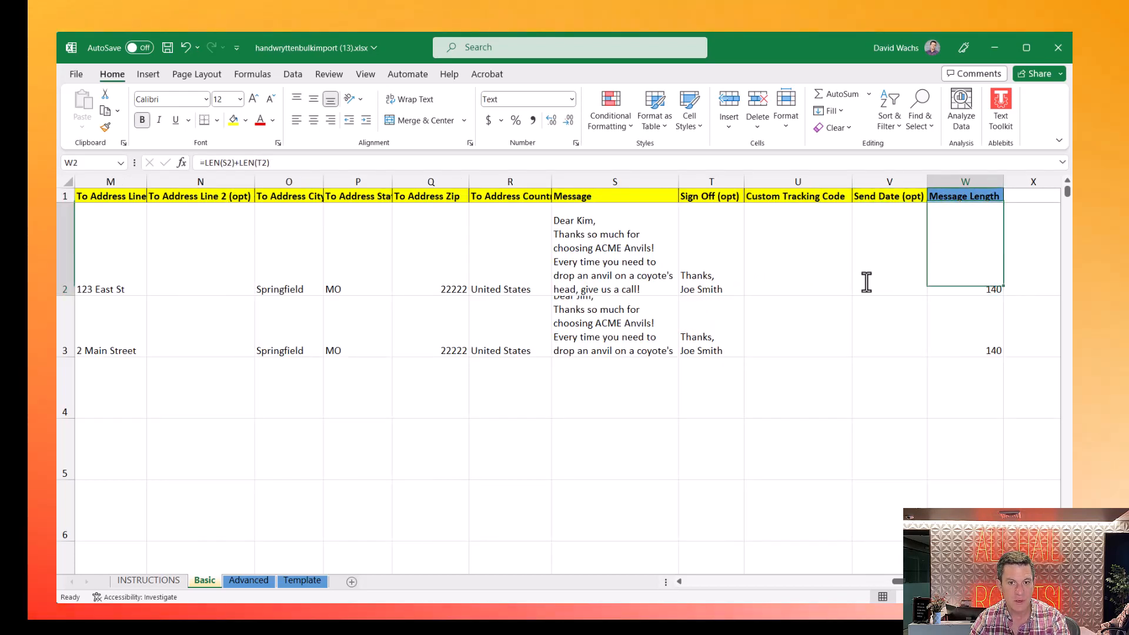
{"action": "key", "text": "Left"}
{"action": "key", "text": "Left"}
{"action": "key", "text": "Left"}
{"action": "key", "text": "Left"}
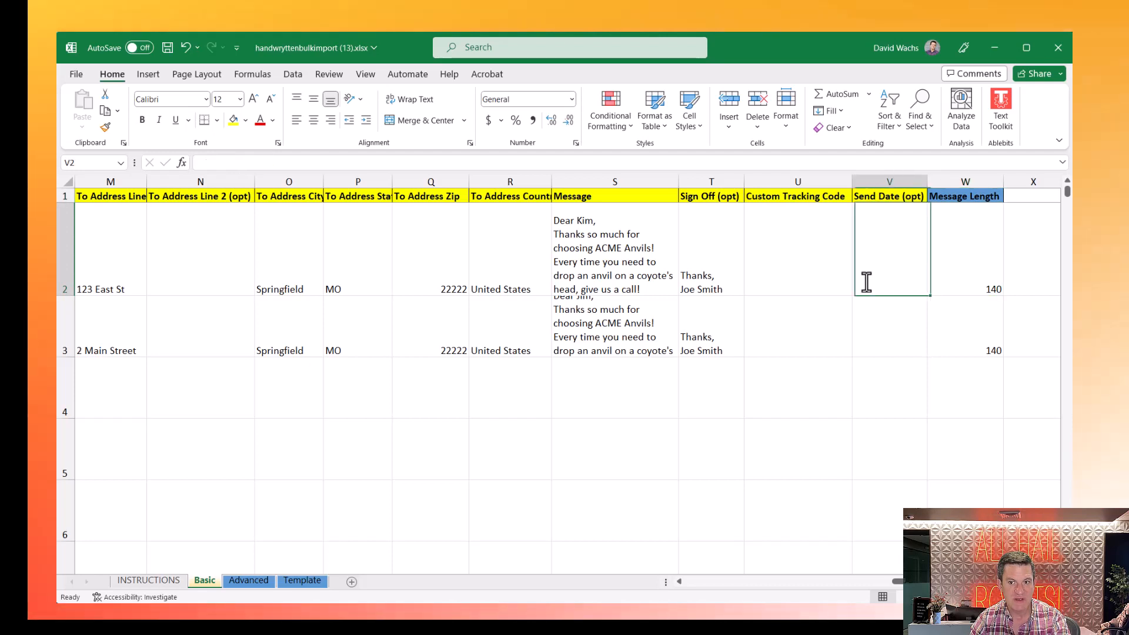
{"action": "key", "text": "Down"}
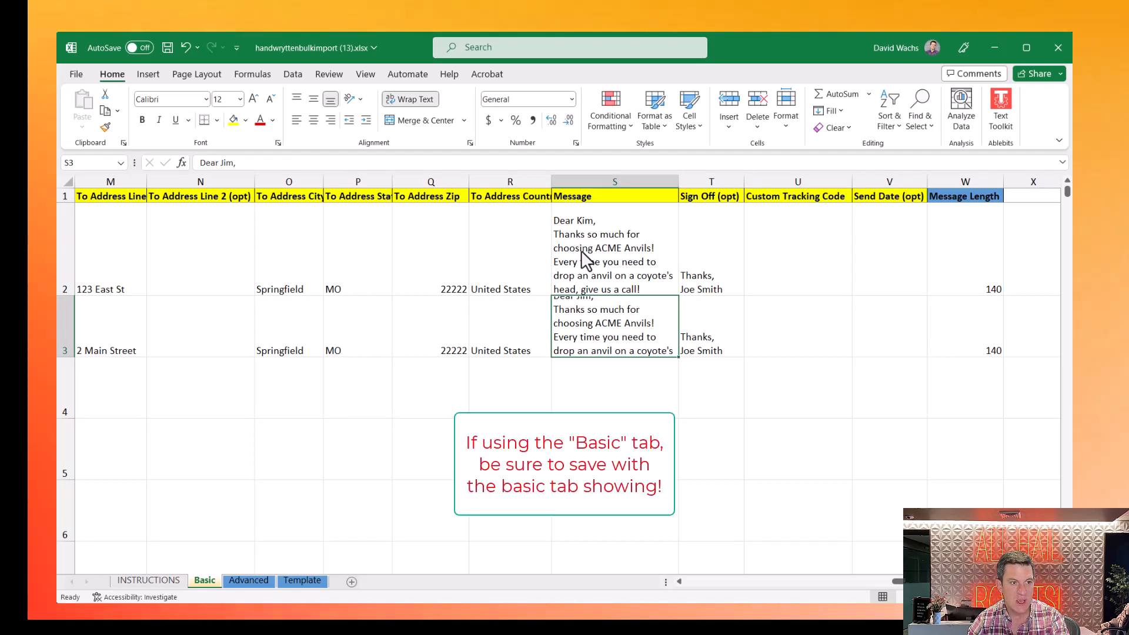
- Save and close the workbook, then upload handwryttenbulkimport (13).xlsx to the bulk send
{"action": "left_click", "coordinate": [167, 47]}
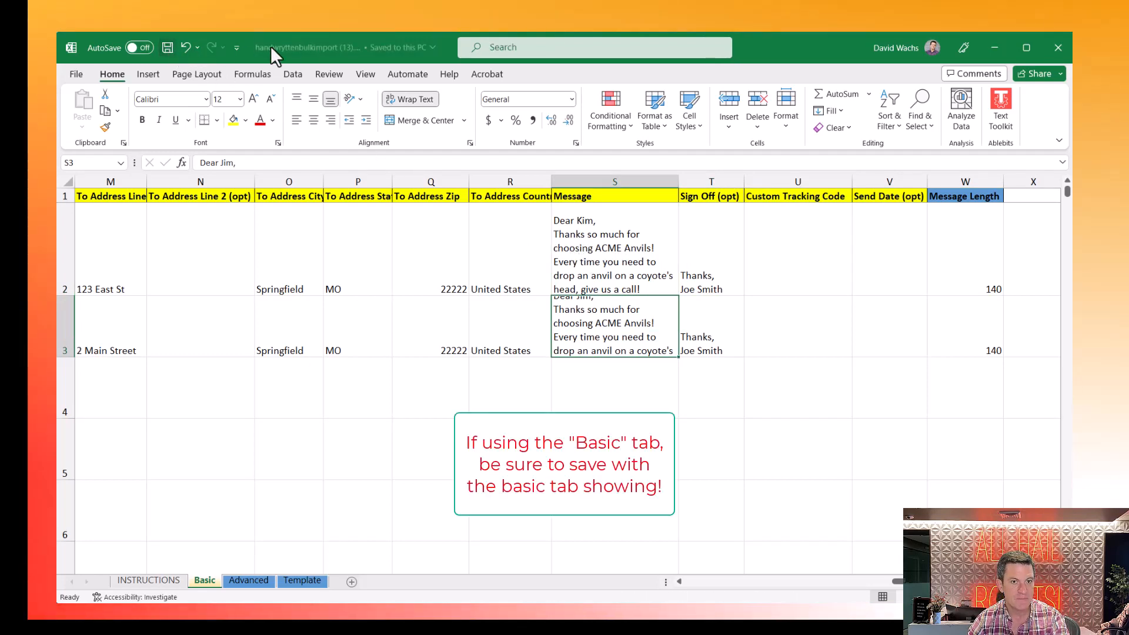
{"action": "left_click", "coordinate": [1058, 47]}
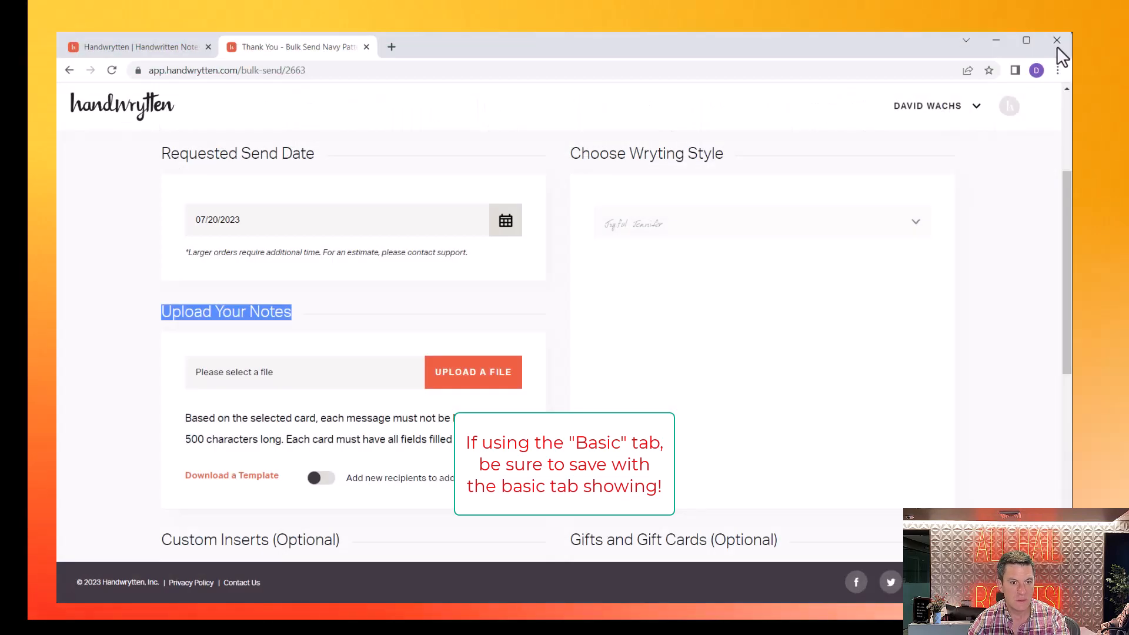
{"action": "left_click", "coordinate": [438, 376]}
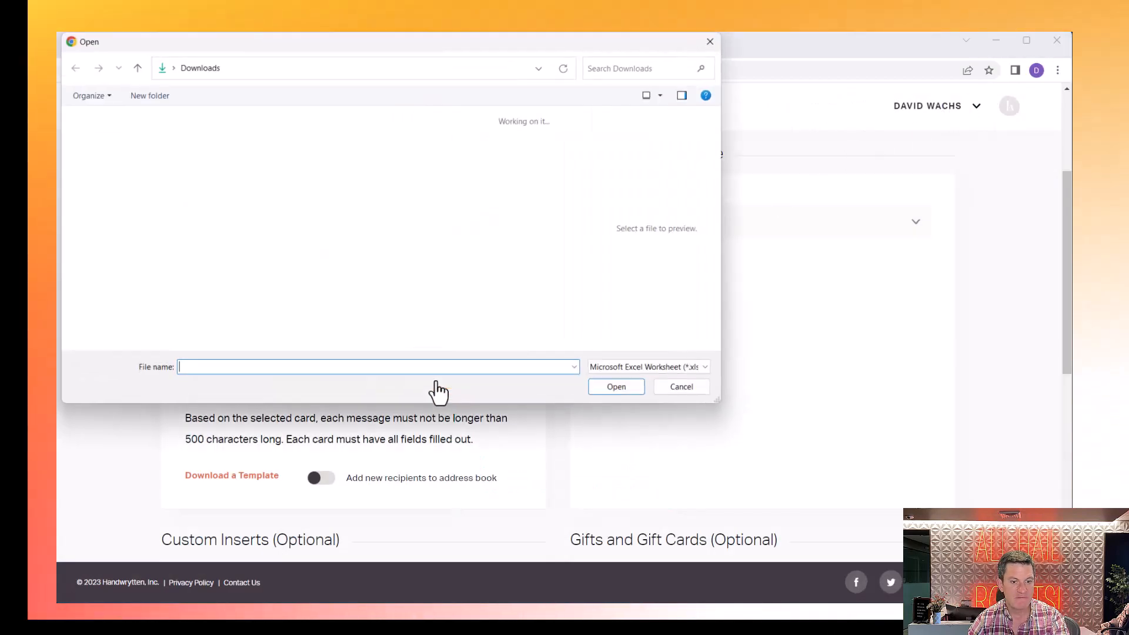
{"action": "left_click", "coordinate": [495, 156]}
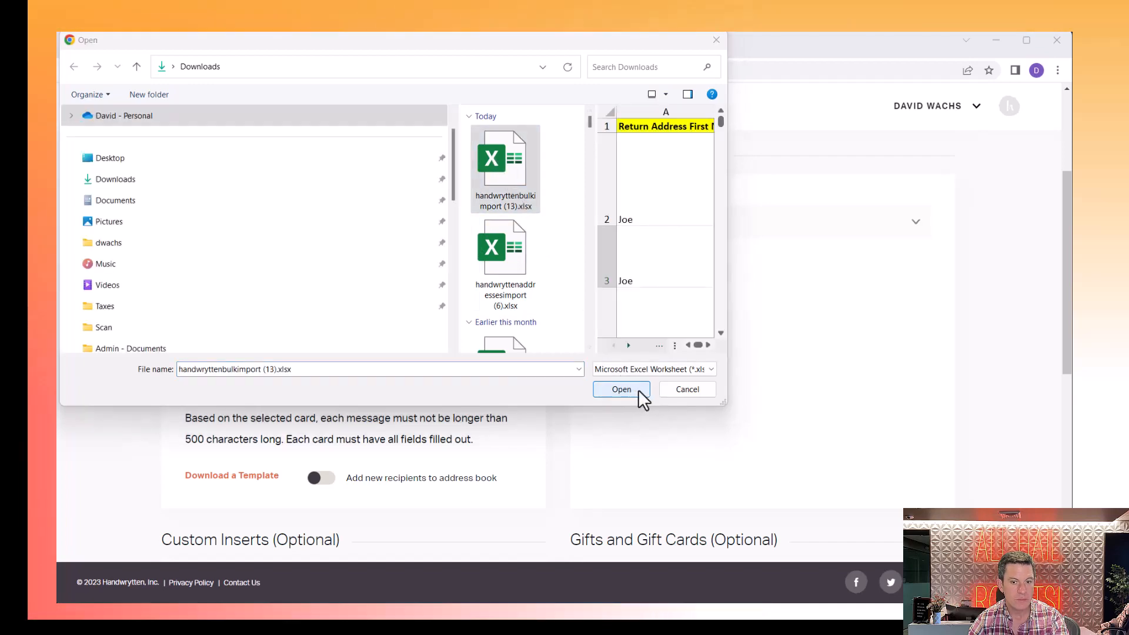
{"action": "left_click", "coordinate": [634, 389]}
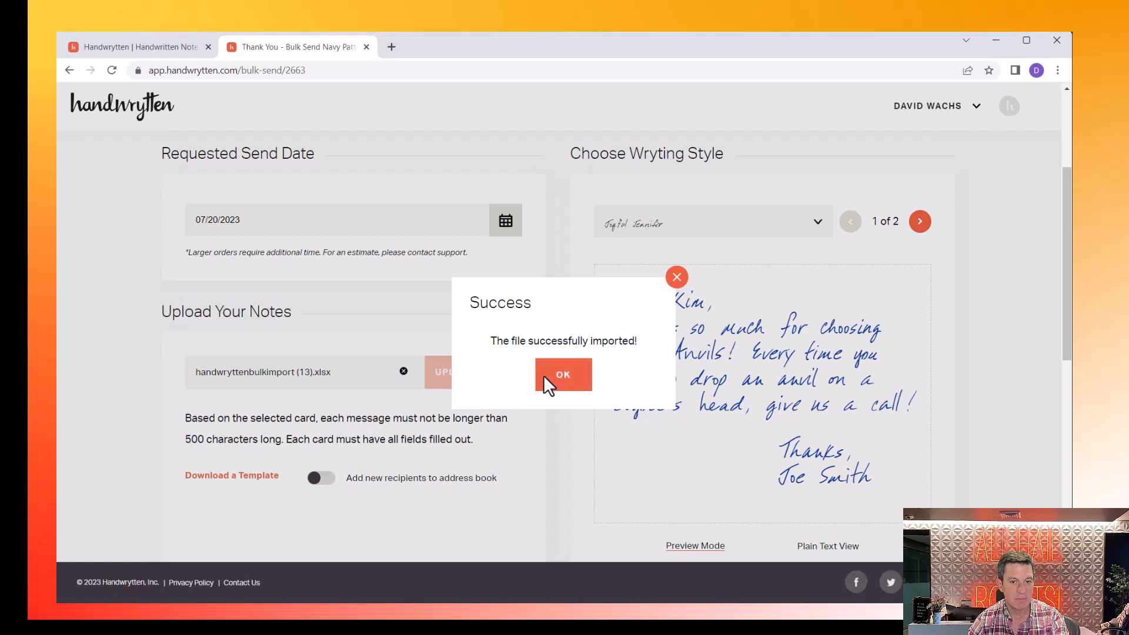
{"action": "left_click", "coordinate": [543, 376]}
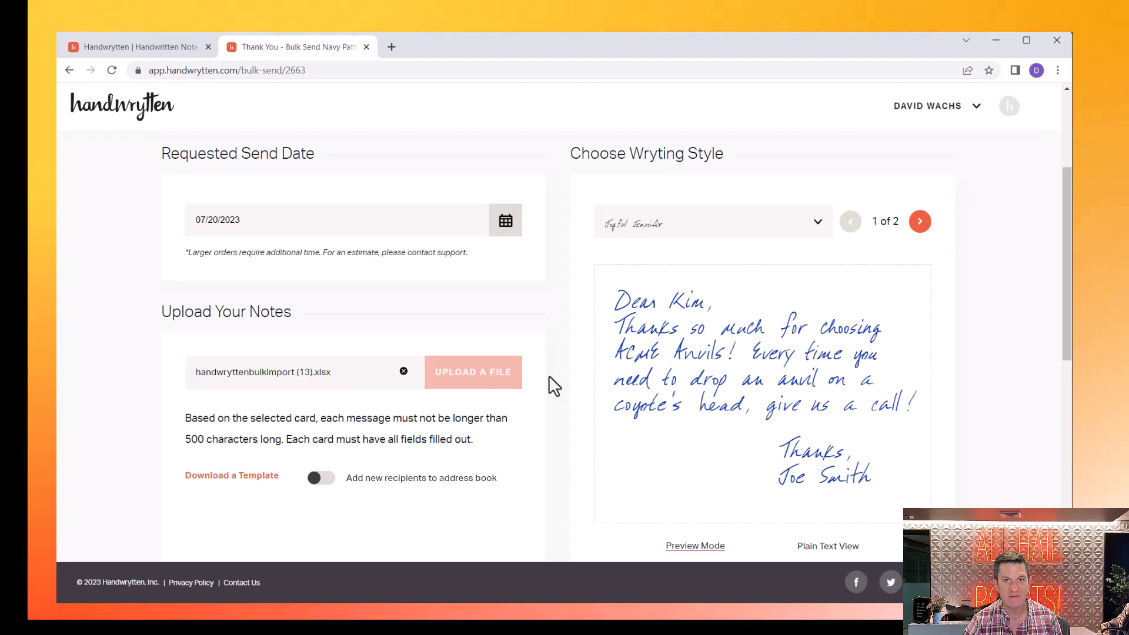
- Check the send date calendar, keeping the 07/20/2023 send date
{"action": "left_click", "coordinate": [506, 224]}
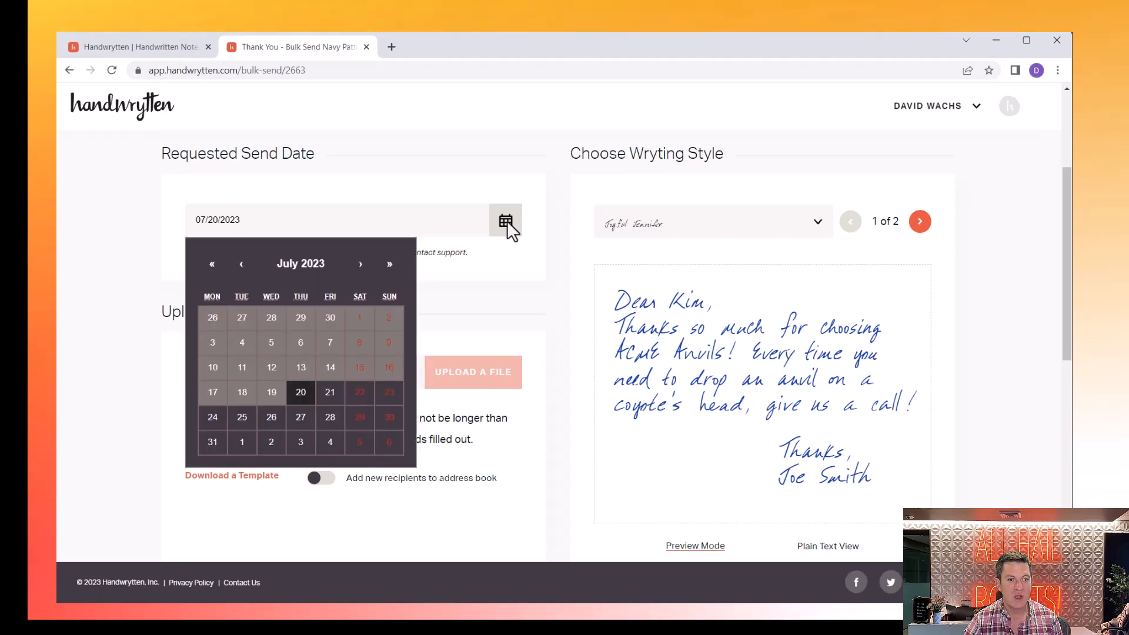
{"action": "left_click", "coordinate": [362, 266]}
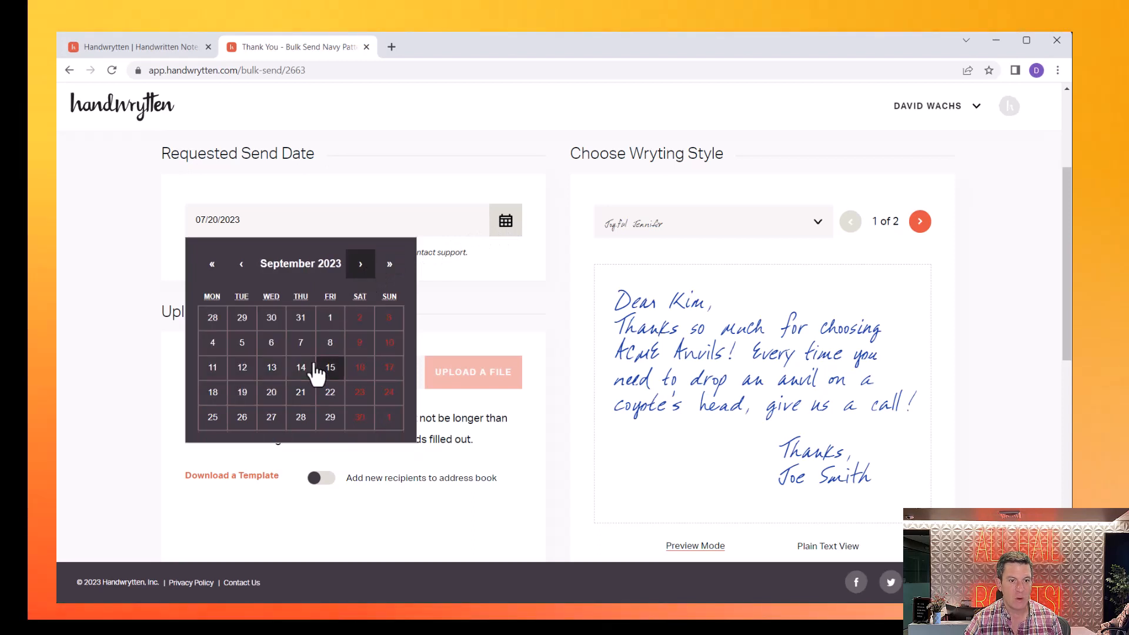
{"action": "left_click", "coordinate": [307, 208]}
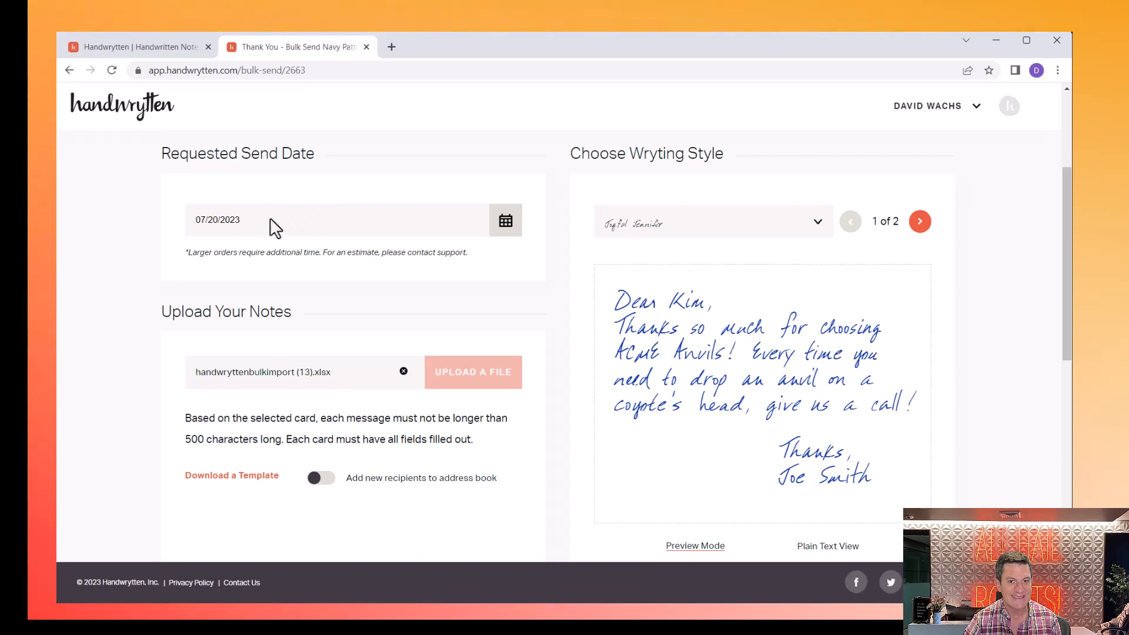
- Set the note handwriting style to Carefree Kate
{"action": "left_click", "coordinate": [707, 232]}
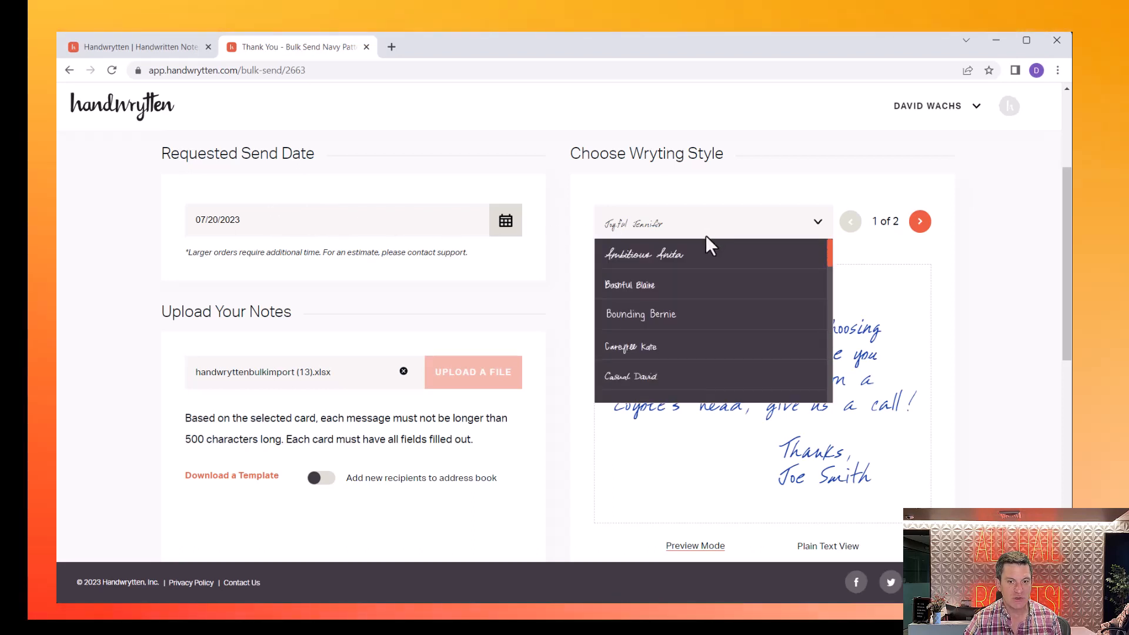
{"action": "left_click", "coordinate": [620, 347]}
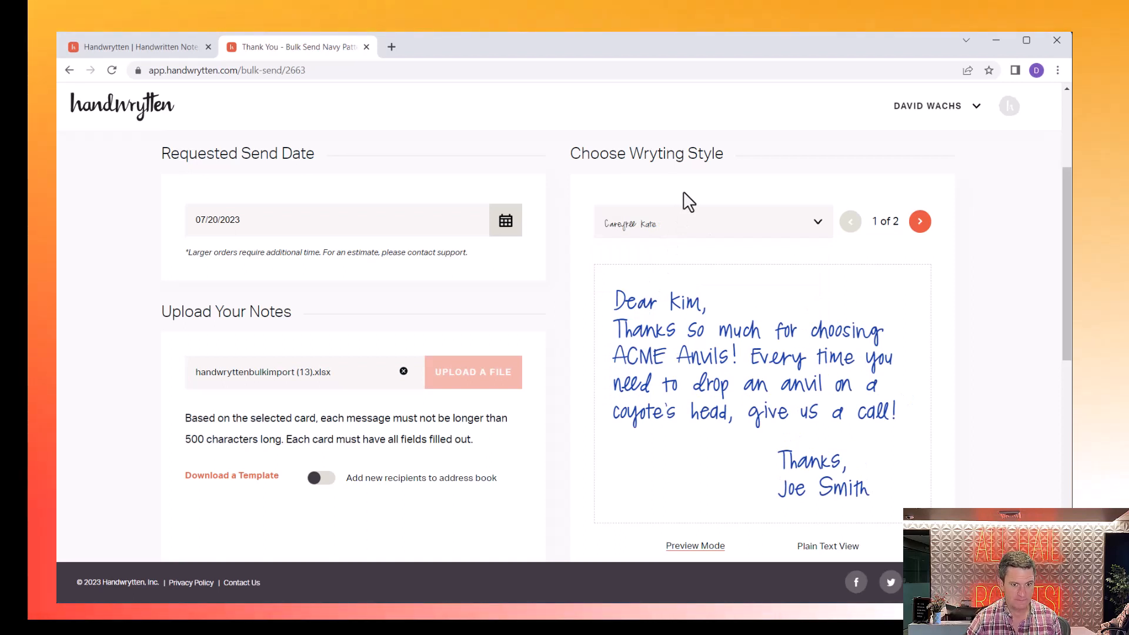
{"action": "scroll", "coordinate": [496, 273], "scroll_direction": "down", "scroll_amount": 2}
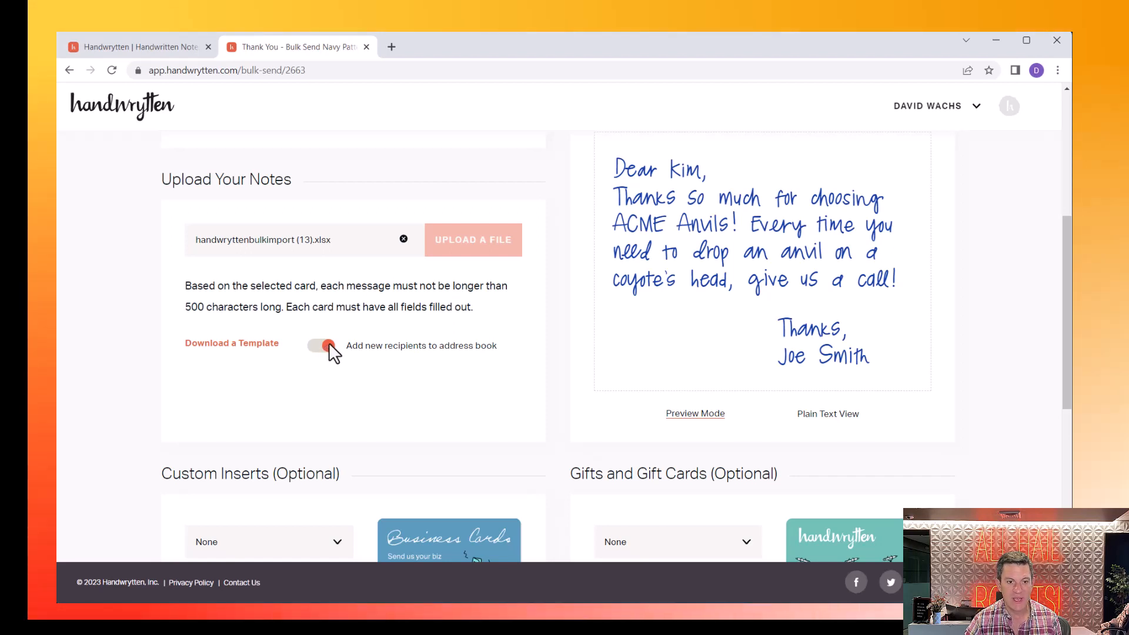
- Add the business card custom insert to each card
{"action": "scroll", "coordinate": [347, 335], "scroll_direction": "down", "scroll_amount": 1}
{"action": "scroll", "coordinate": [347, 333], "scroll_direction": "down", "scroll_amount": 3}
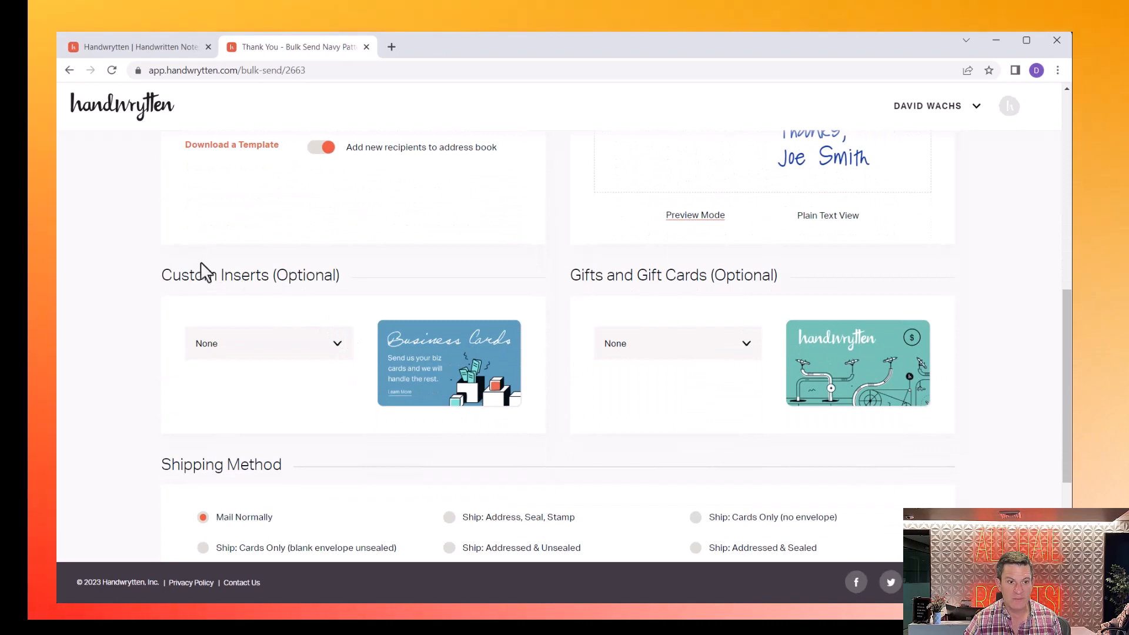
{"action": "left_click", "coordinate": [242, 343]}
{"action": "left_click", "coordinate": [254, 407]}
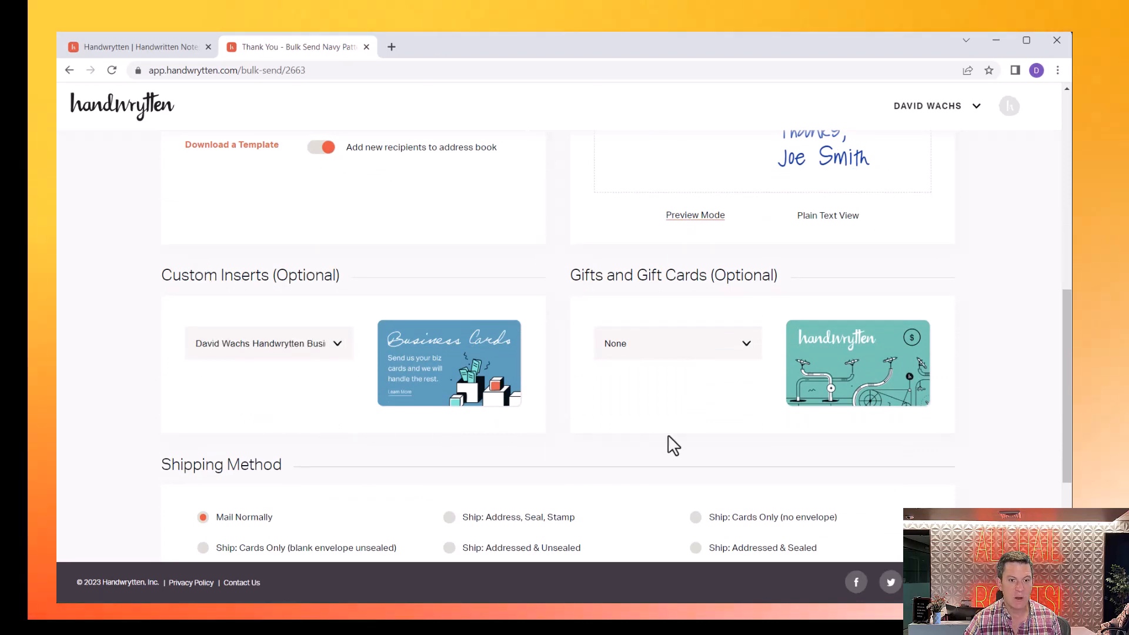
- Add the Golden Ratio - Birthday Cake Gold Coffee gift to each card
{"action": "left_click", "coordinate": [670, 353]}
{"action": "scroll", "coordinate": [676, 409], "scroll_direction": "down", "scroll_amount": 5}
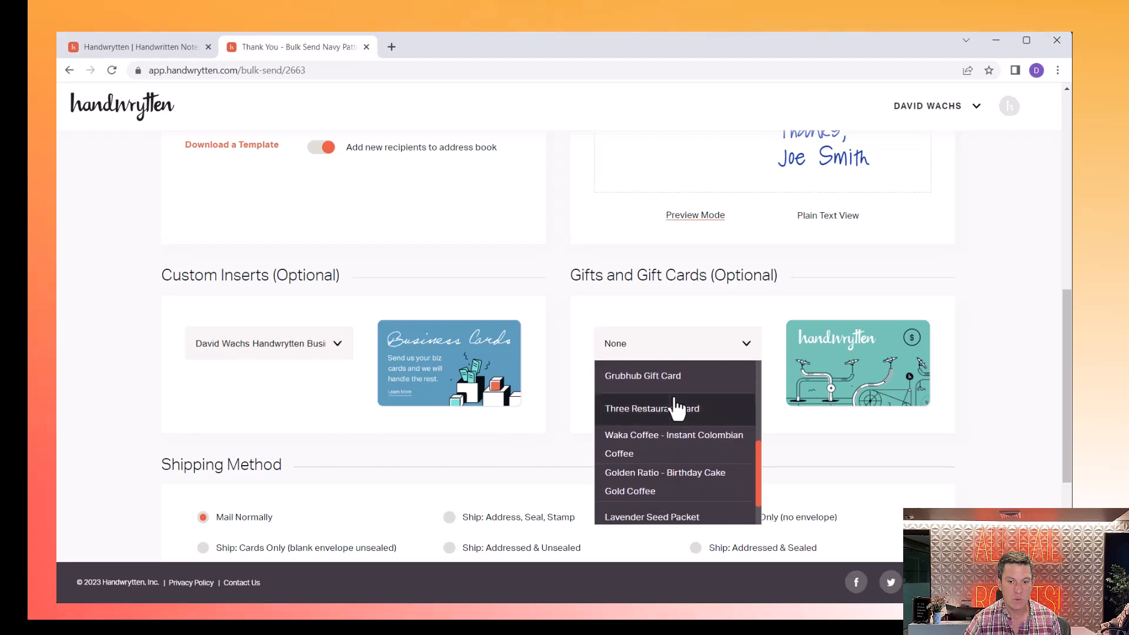
{"action": "left_click", "coordinate": [658, 481]}
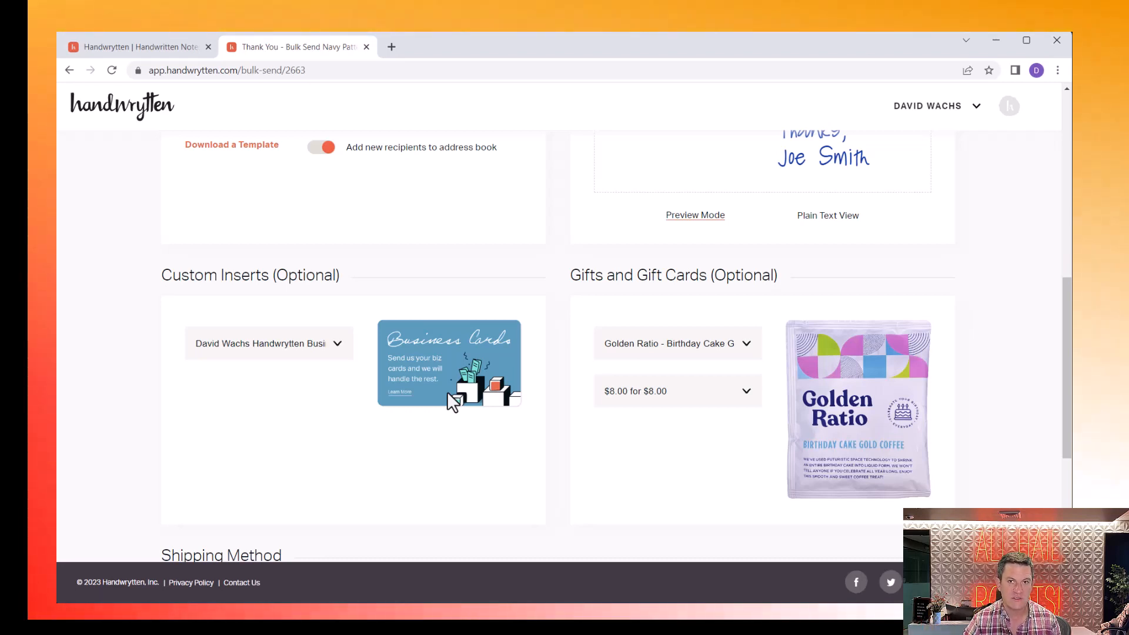
{"action": "scroll", "coordinate": [448, 394], "scroll_direction": "down", "scroll_amount": 5}
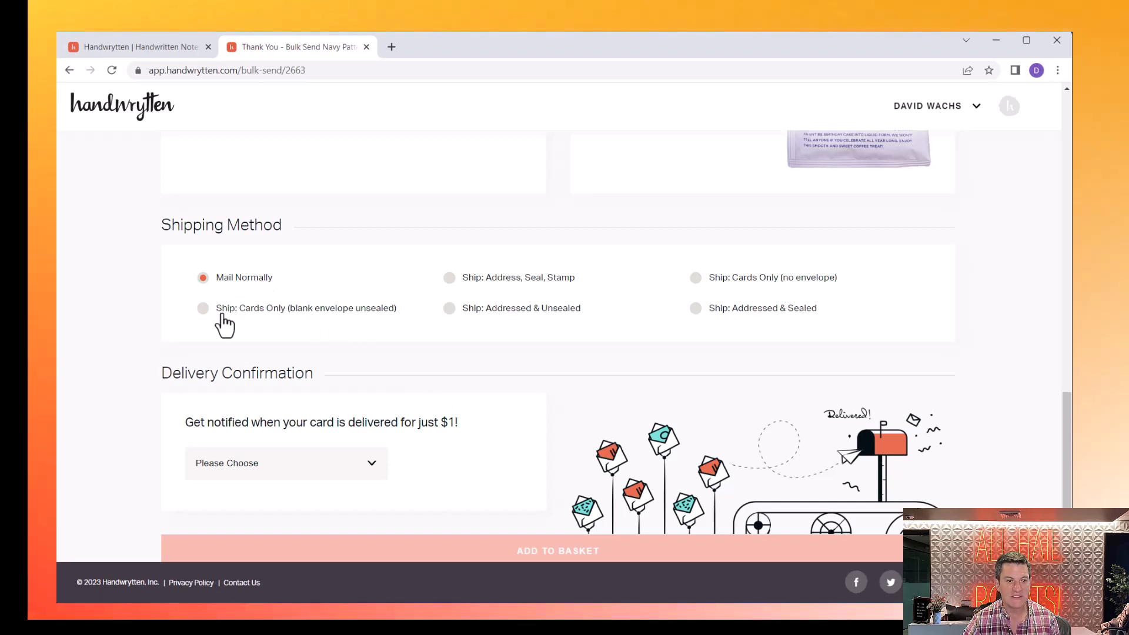
- Choose shipping cards only in blank unsealed envelopes instead of mailing normally
{"action": "left_click", "coordinate": [203, 309]}
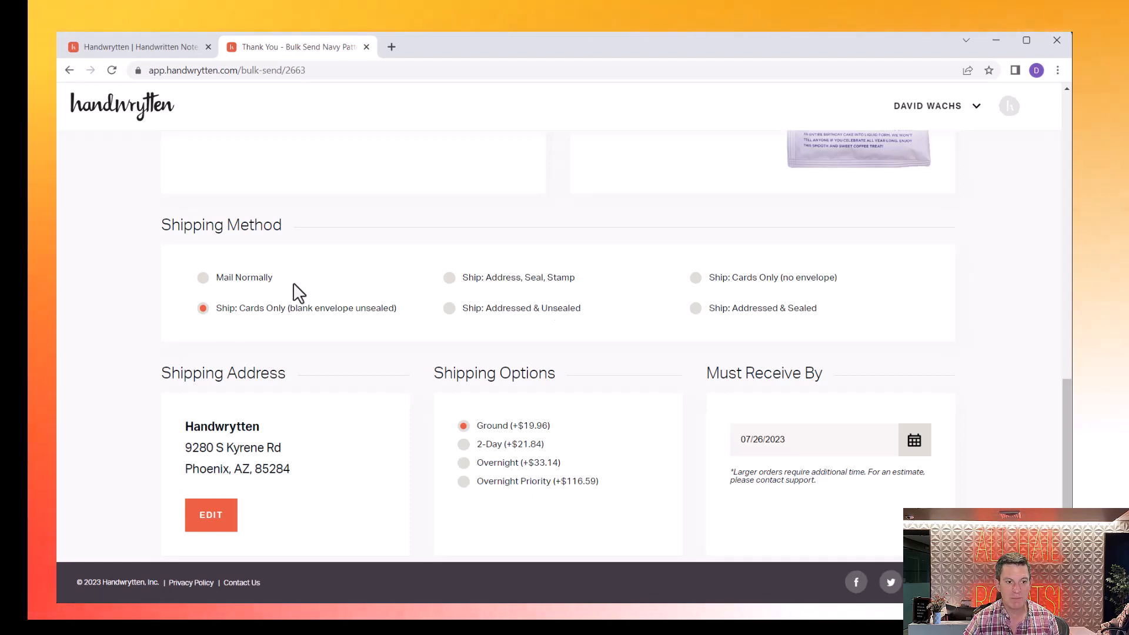
{"action": "left_click", "coordinate": [218, 280]}
{"action": "left_click", "coordinate": [206, 308]}
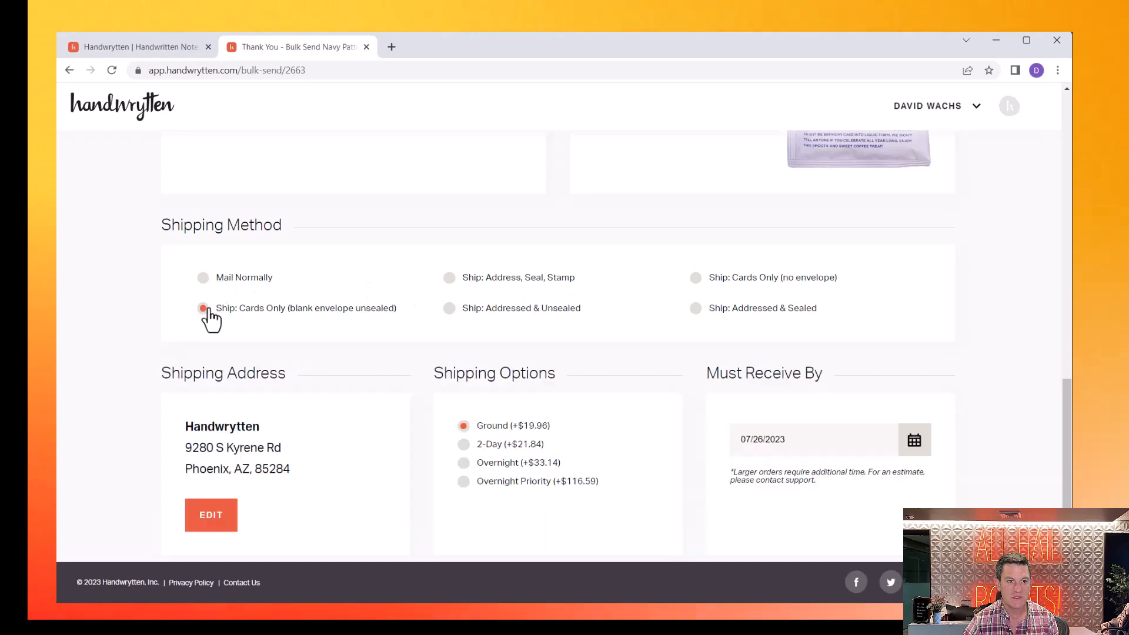
- Upgrade the shipment to 2-Day delivery, received by 07/24/2023
{"action": "left_click", "coordinate": [521, 445]}
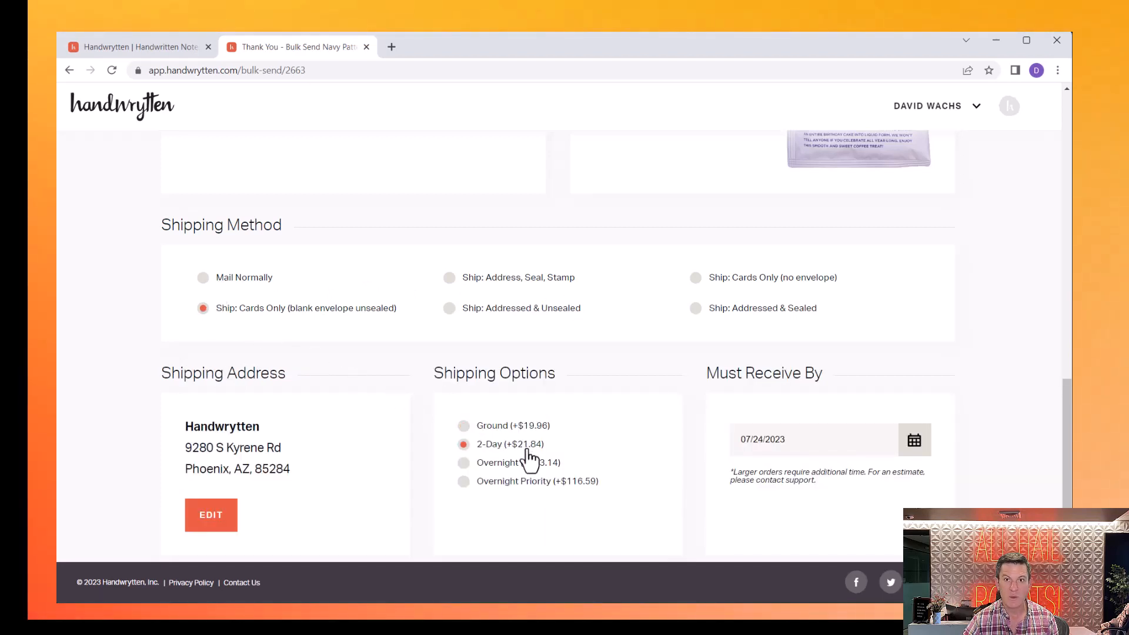
{"action": "scroll", "coordinate": [531, 461], "scroll_direction": "down", "scroll_amount": 2}
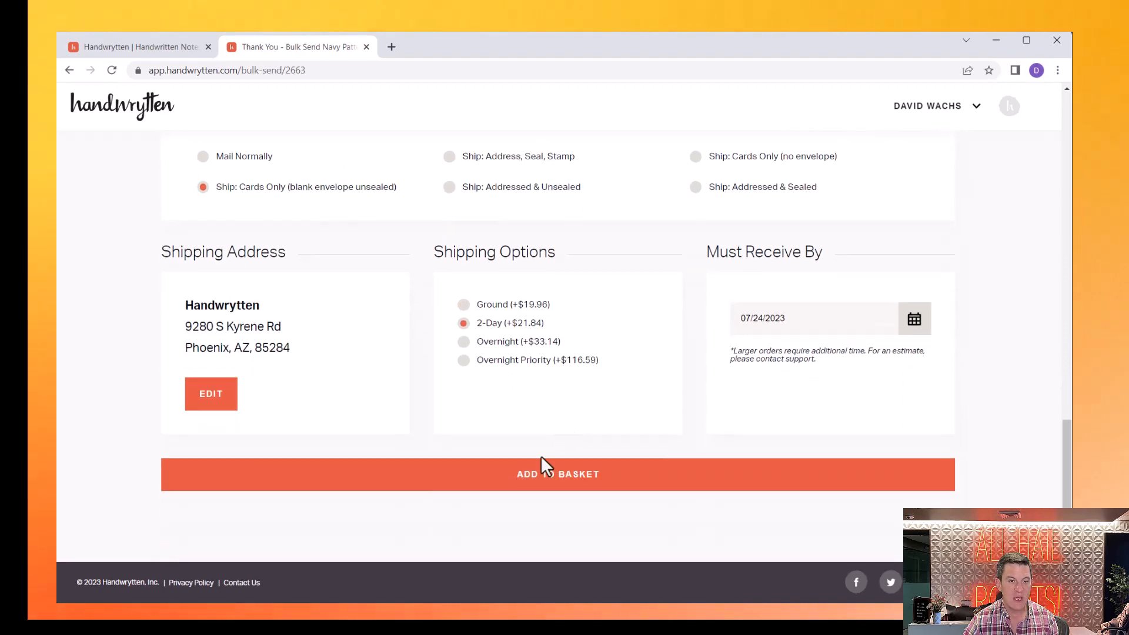
{"action": "scroll", "coordinate": [542, 466], "scroll_direction": "up", "scroll_amount": 12}
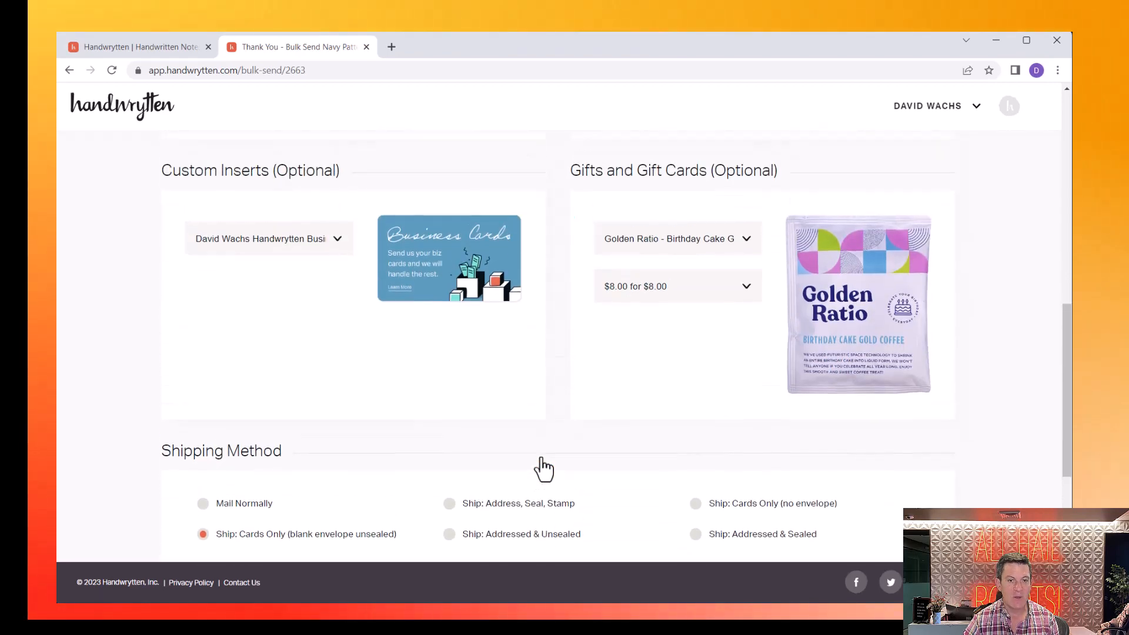
{"action": "scroll", "coordinate": [542, 468], "scroll_direction": "up", "scroll_amount": 2}
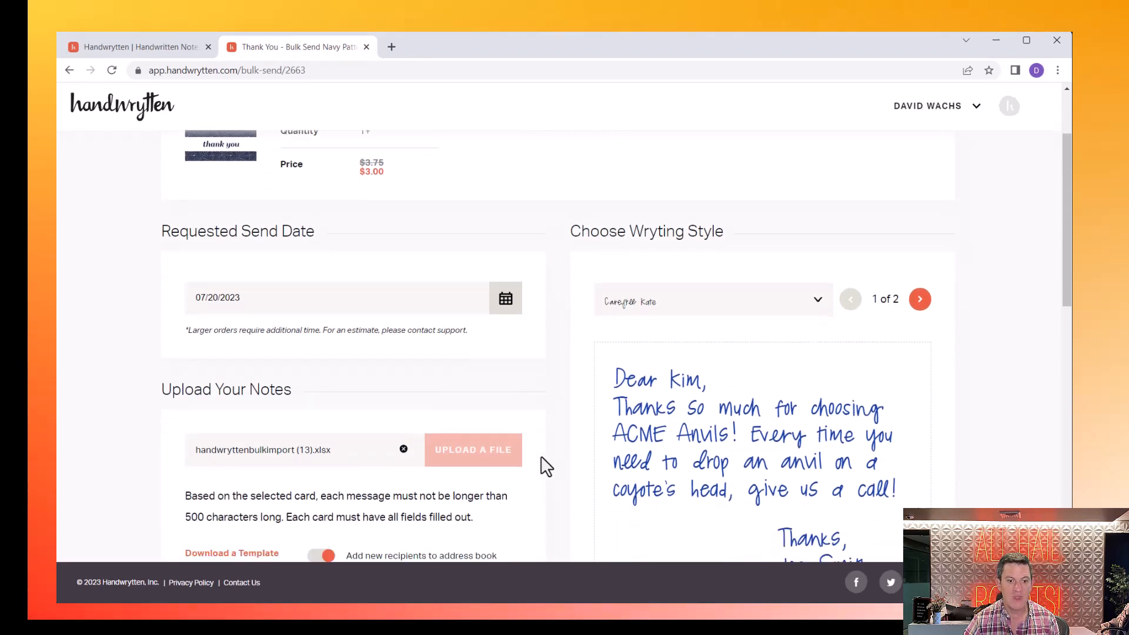
- Clear the uploaded sheet and open a fresh template, handwryttenbulkimport (14).xlsx, in Excel
{"action": "scroll", "coordinate": [544, 469], "scroll_direction": "down", "scroll_amount": 2}
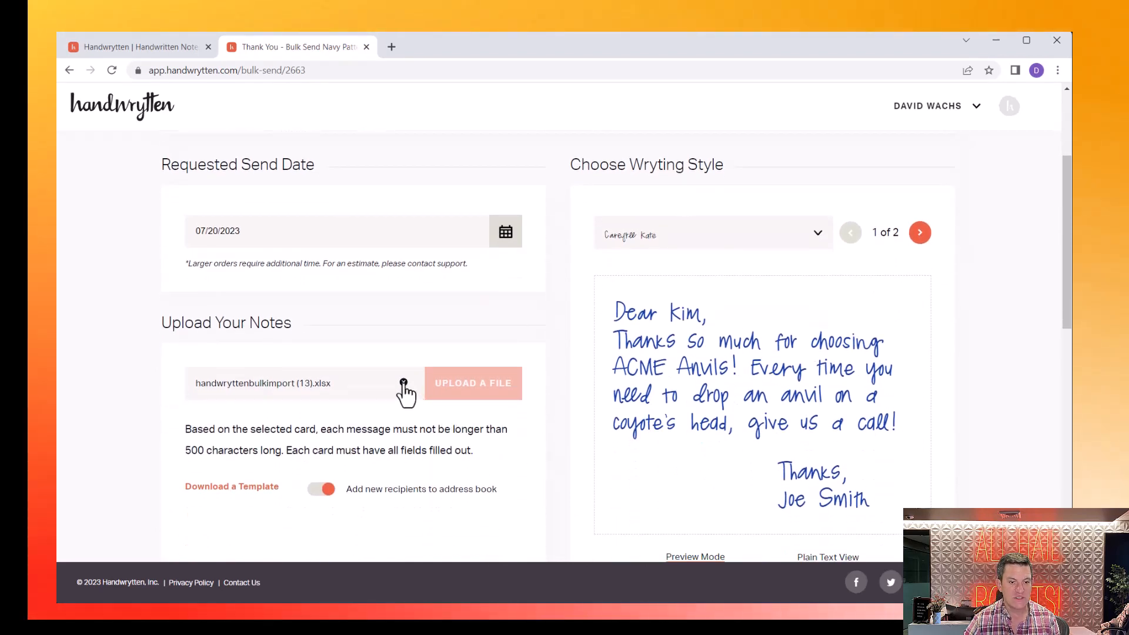
{"action": "left_click", "coordinate": [404, 383]}
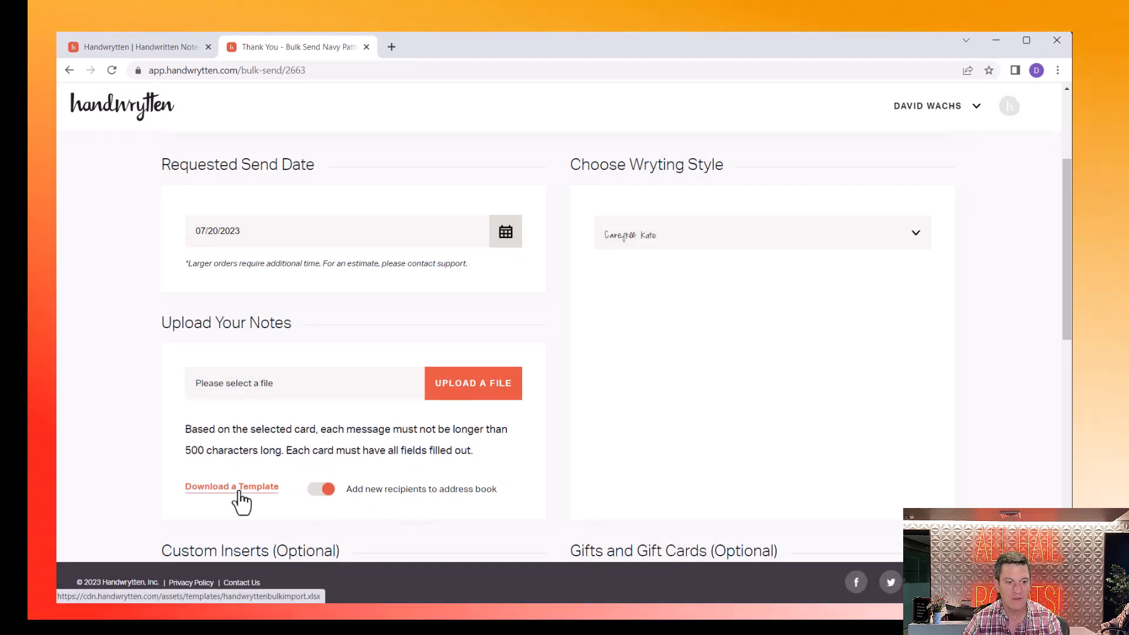
{"action": "left_click", "coordinate": [240, 494]}
{"action": "left_click", "coordinate": [136, 576]}
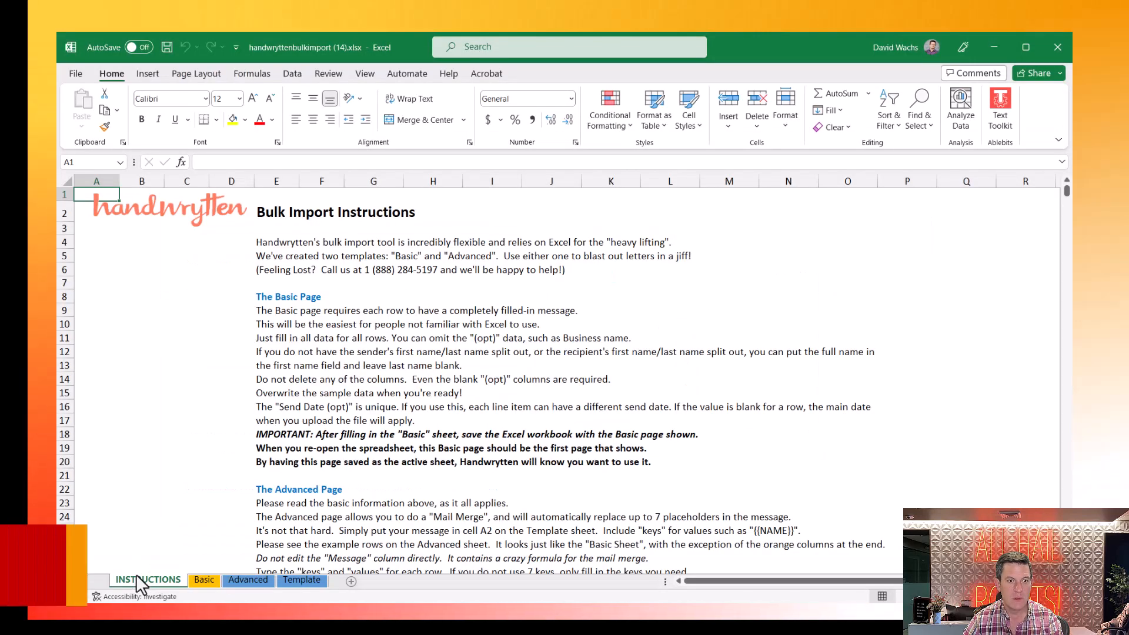
- Open the Advanced sheet and step across row 2's return and recipient address fields
{"action": "left_click", "coordinate": [267, 581]}
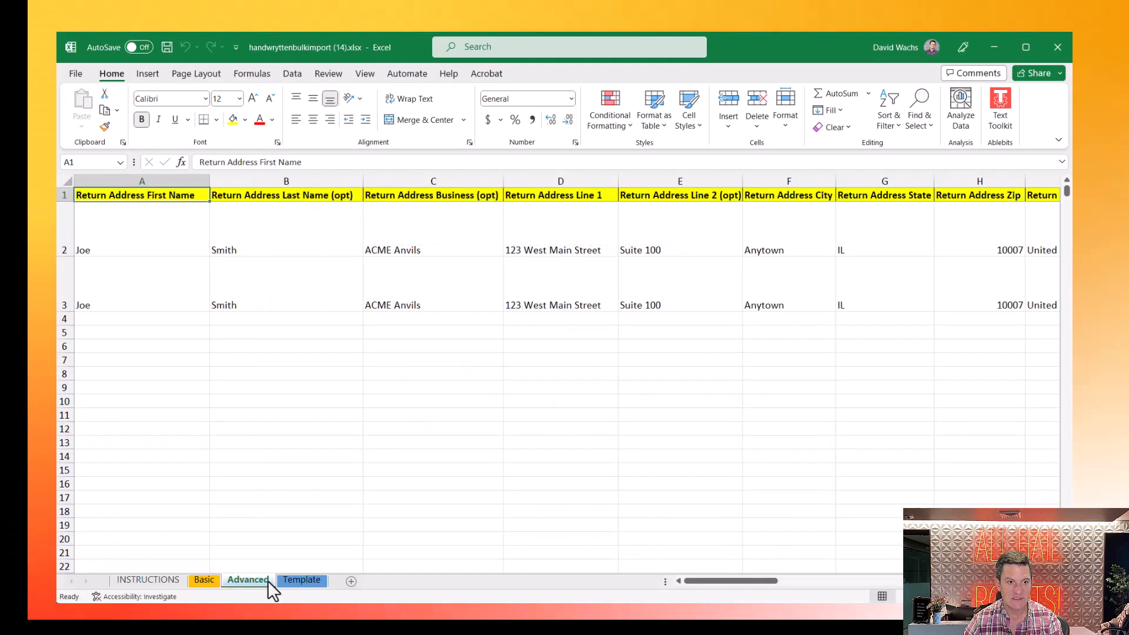
{"action": "left_click", "coordinate": [151, 233]}
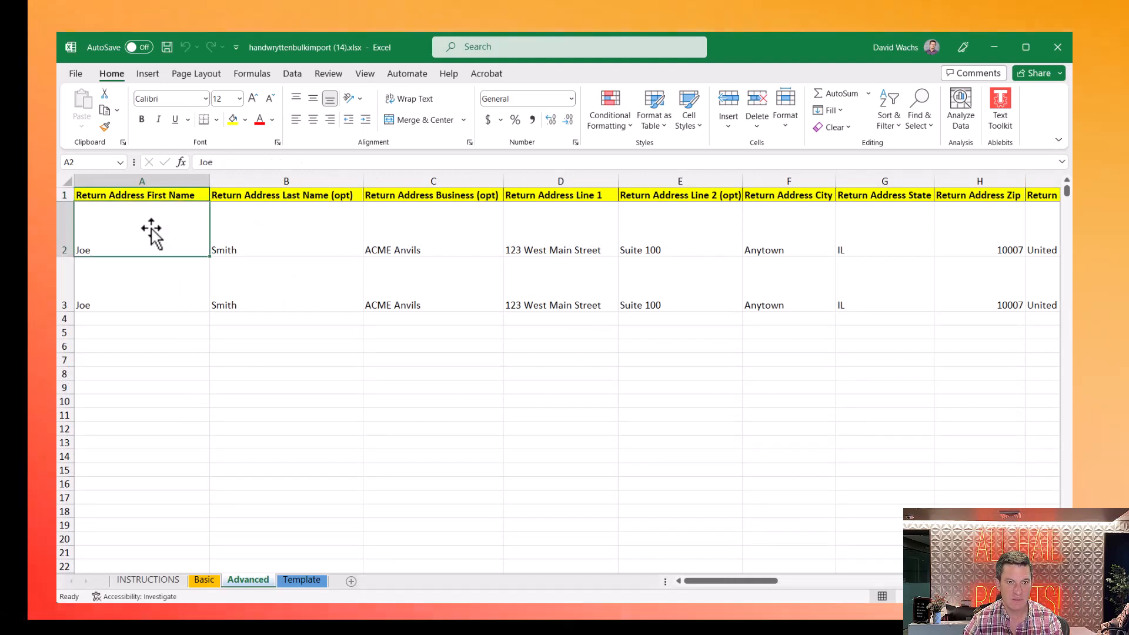
{"action": "key", "text": "Right"}
{"action": "key", "text": "Right"}
{"action": "key", "text": "Right"}
{"action": "key", "text": "Right"}
{"action": "key", "text": "Right"}
{"action": "key", "text": "Right"}
{"action": "key", "text": "Right"}
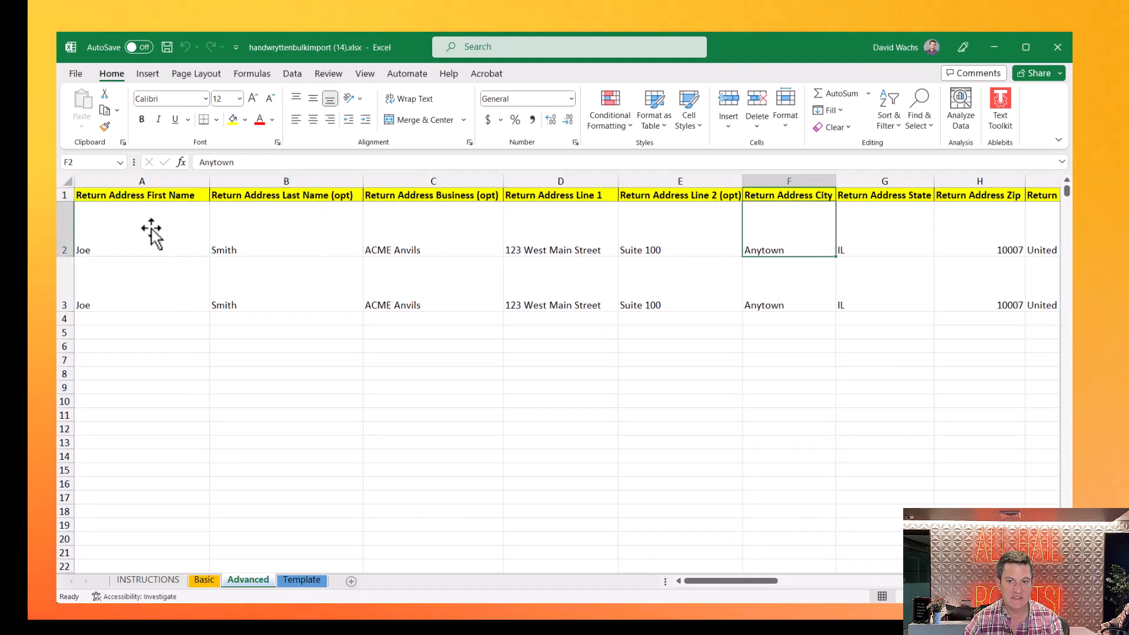
{"action": "key", "text": "Right"}
{"action": "key", "text": "Right"}
{"action": "key", "text": "Right"}
{"action": "key", "text": "Right"}
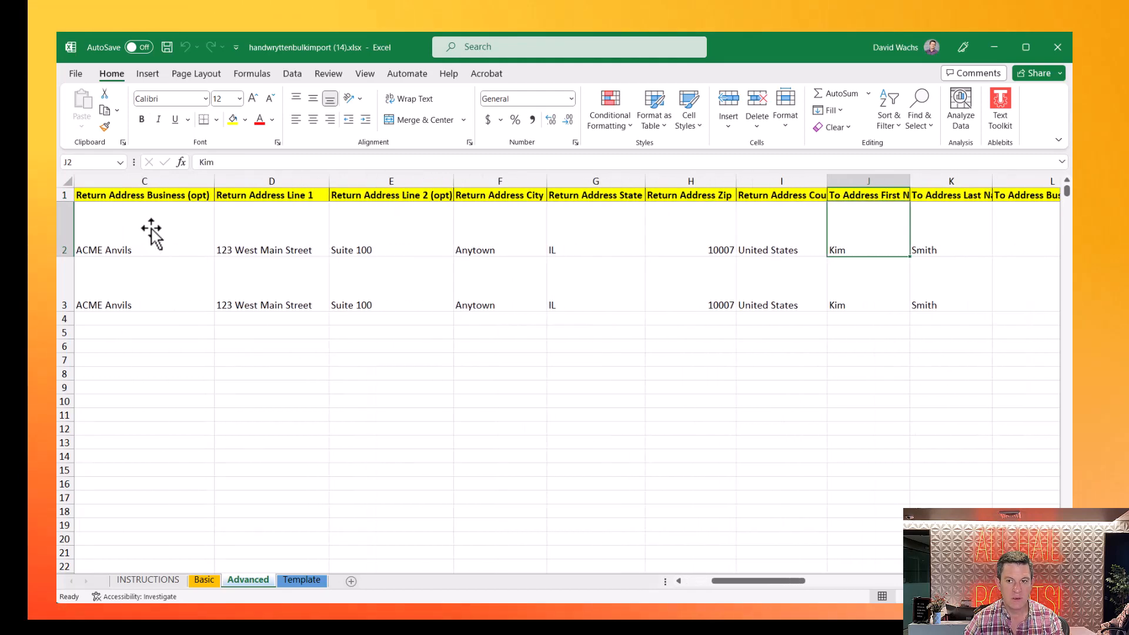
{"action": "key", "text": "Right"}
{"action": "key", "text": "Right"}
{"action": "key", "text": "Right"}
{"action": "key", "text": "Right"}
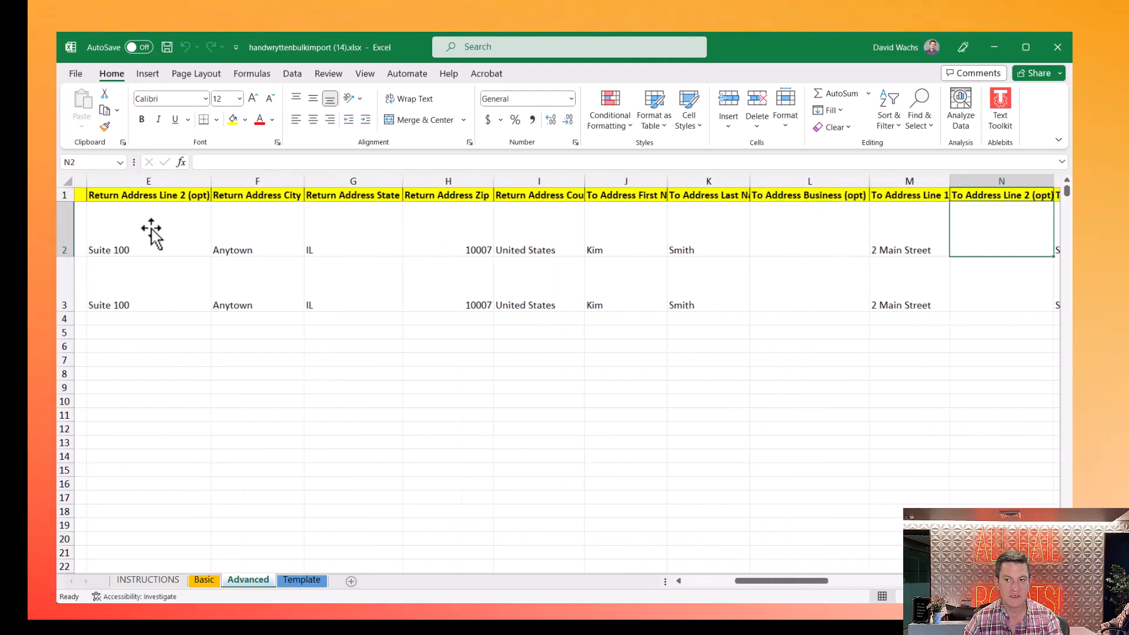
{"action": "key", "text": "Right"}
{"action": "key", "text": "Right"}
{"action": "key", "text": "Right"}
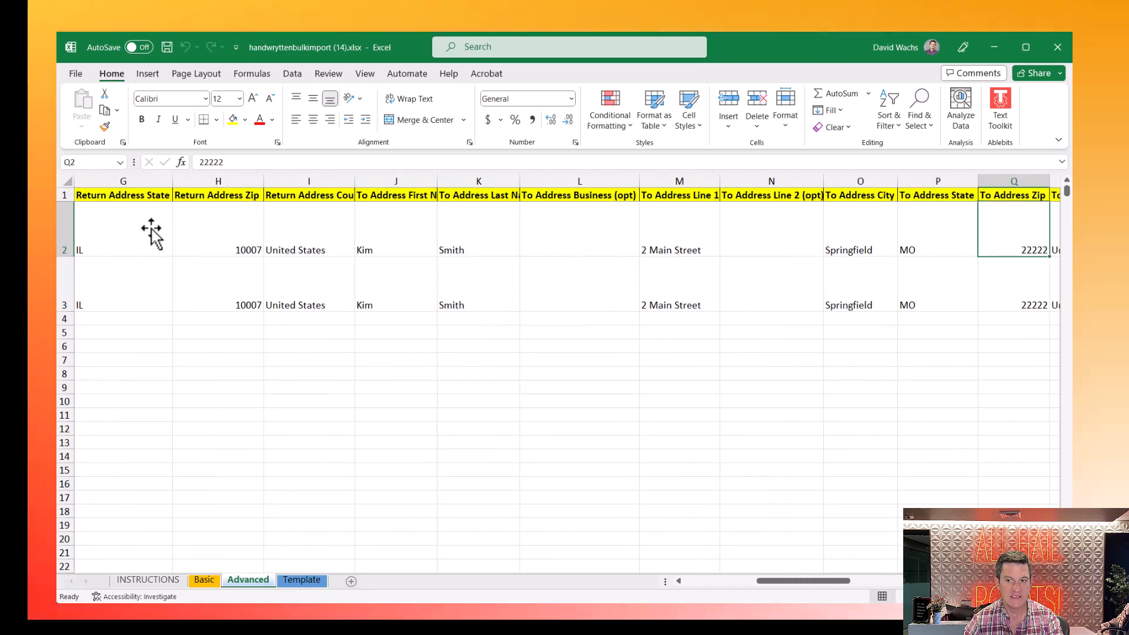
- Inspect the nested SUBSTITUTE formula behind S2's message unchanged, then move to Sign Off in T2
{"action": "key", "text": "Right"}
{"action": "key", "text": "Up"}
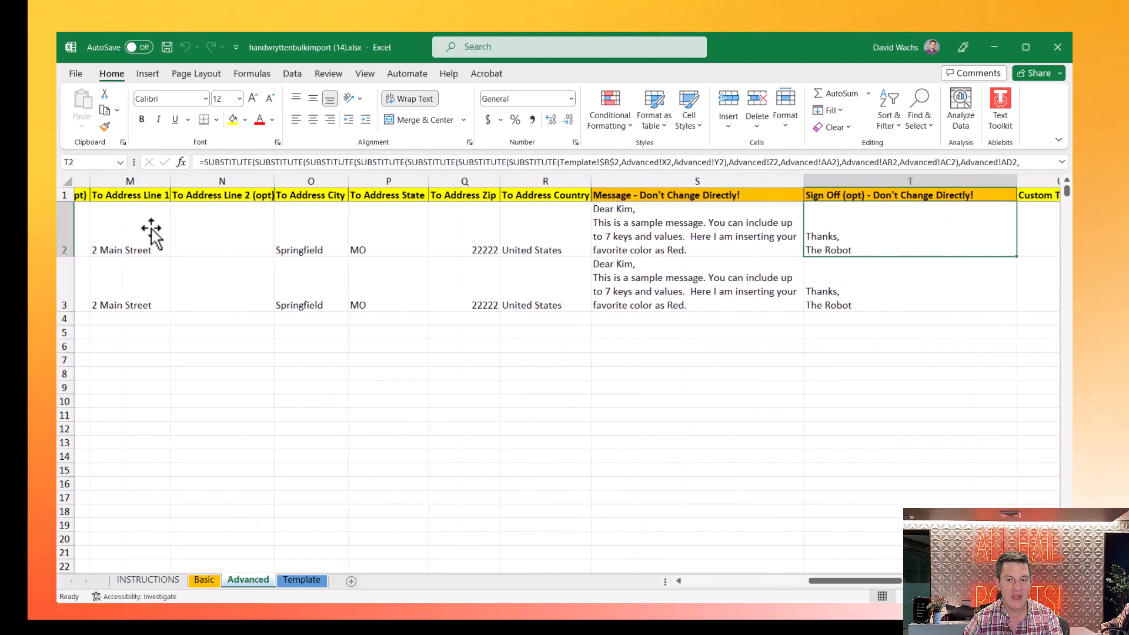
{"action": "key", "text": "Right"}
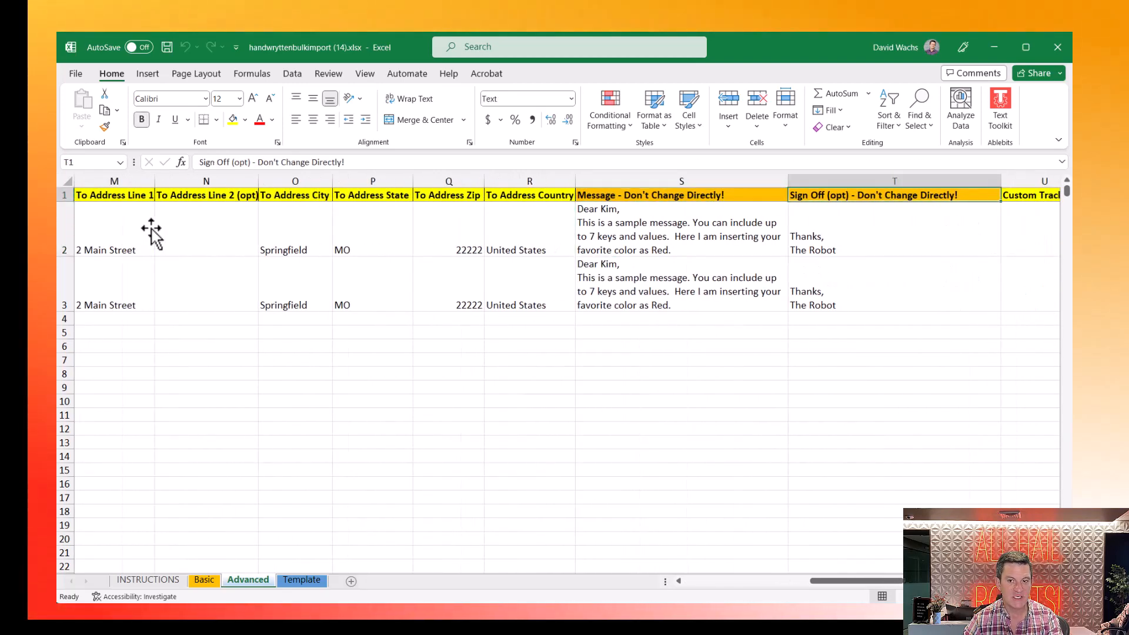
{"action": "key", "text": "Left"}
{"action": "key", "text": "Right"}
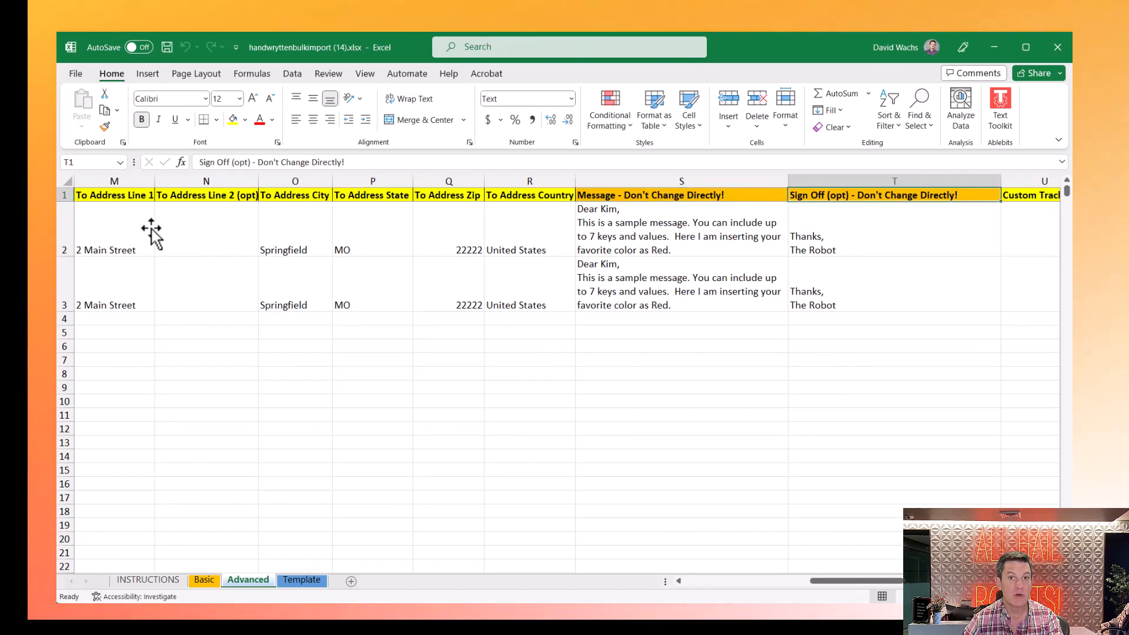
{"action": "key", "text": "Left"}
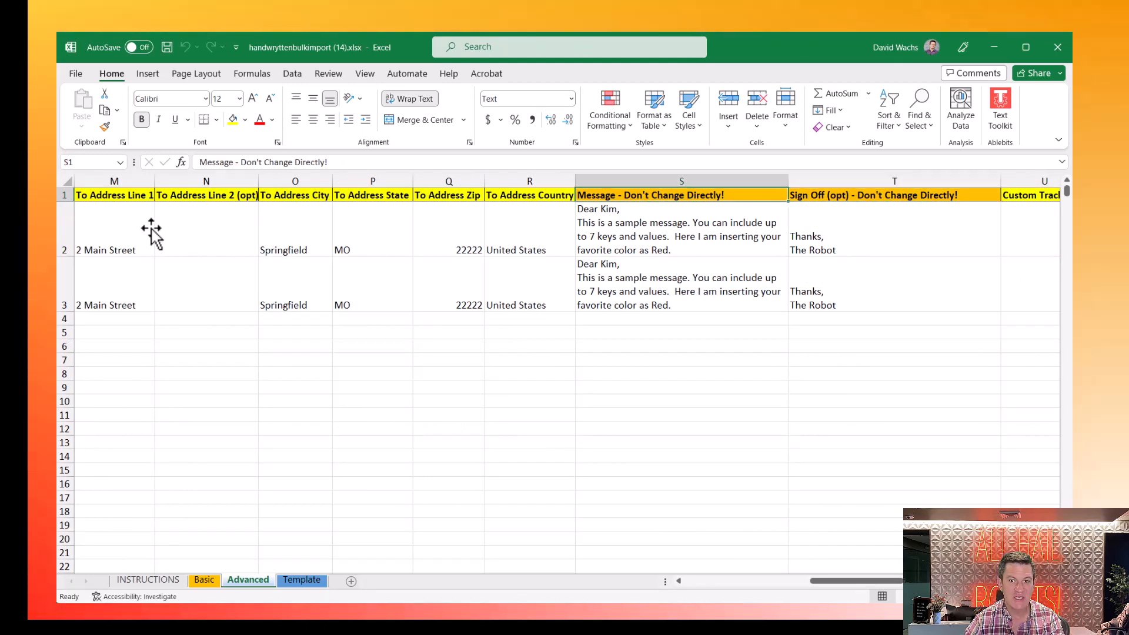
{"action": "key", "text": "Down"}
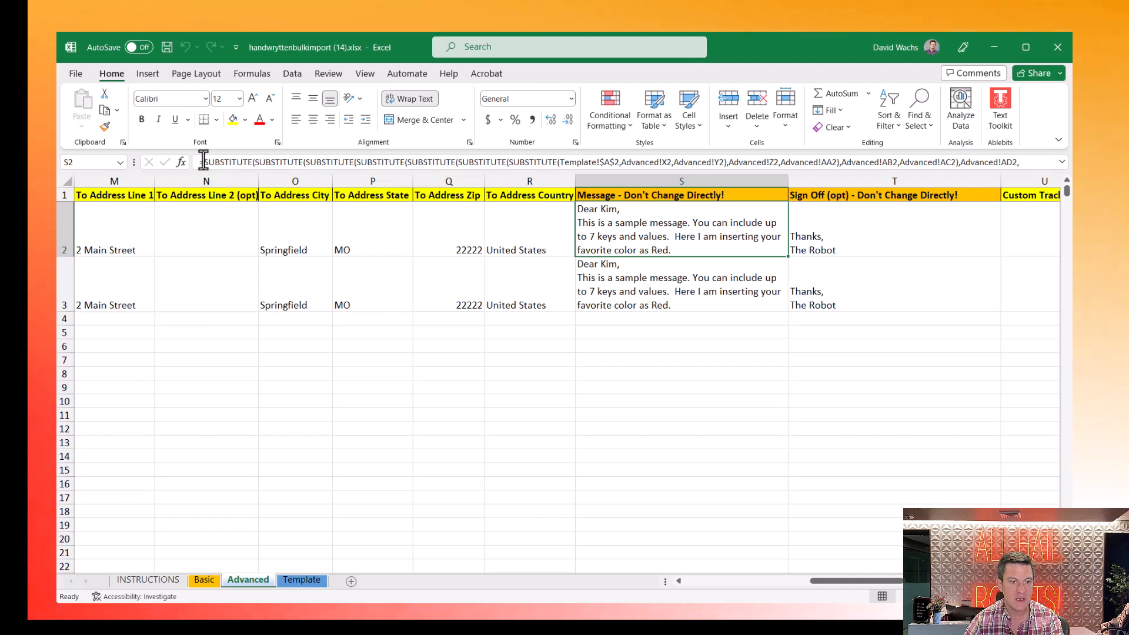
{"action": "left_click_drag", "start_coordinate": [203, 162], "coordinate": [618, 277]}
{"action": "key", "text": "Escape"}
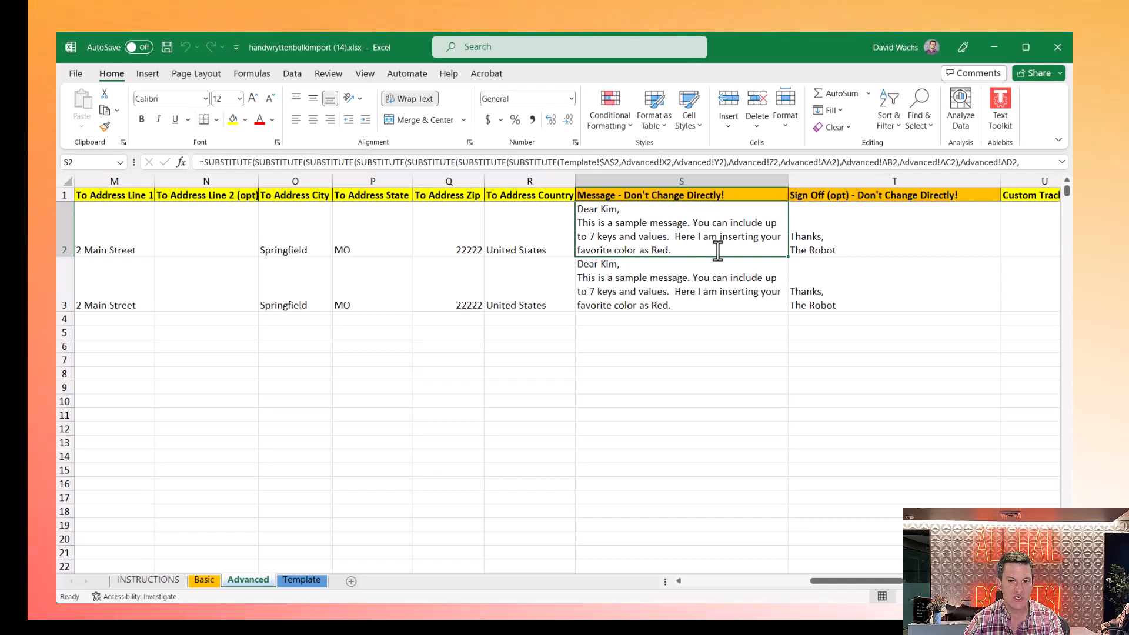
{"action": "key", "text": "Right"}
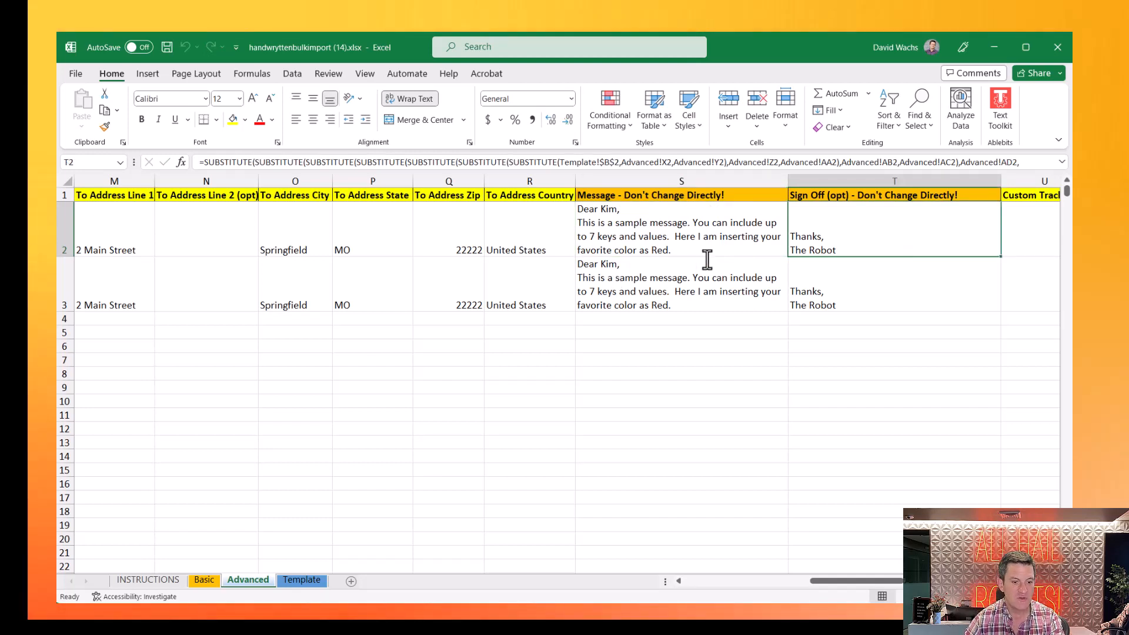
- Flip between the Template and Advanced sheet tabs, ending on Template
{"action": "left_click", "coordinate": [311, 580]}
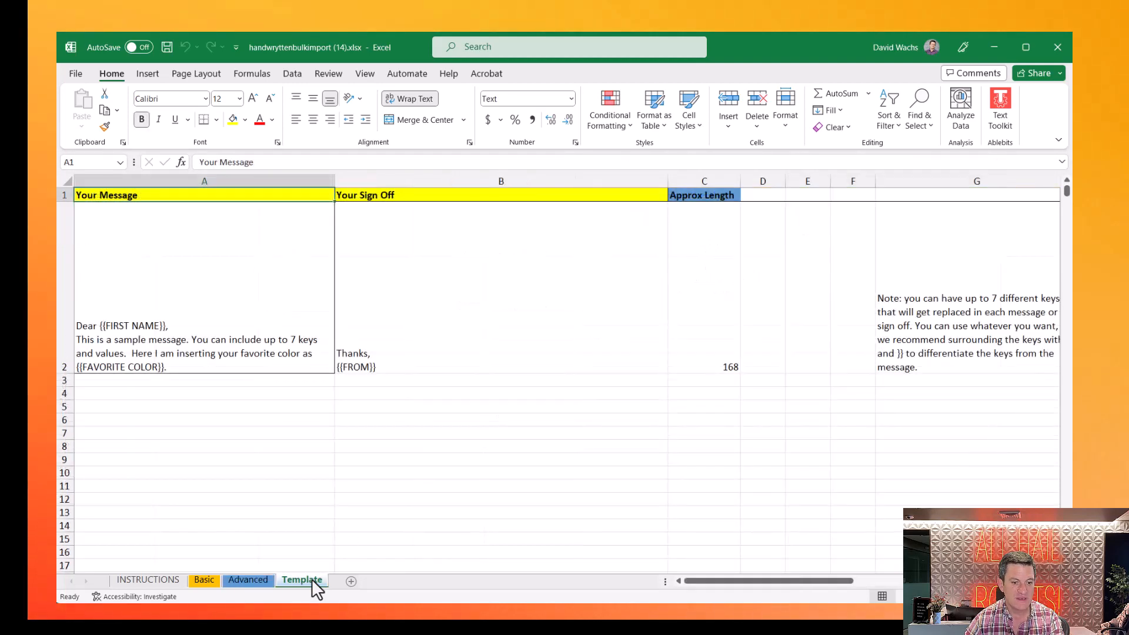
{"action": "left_click", "coordinate": [267, 582]}
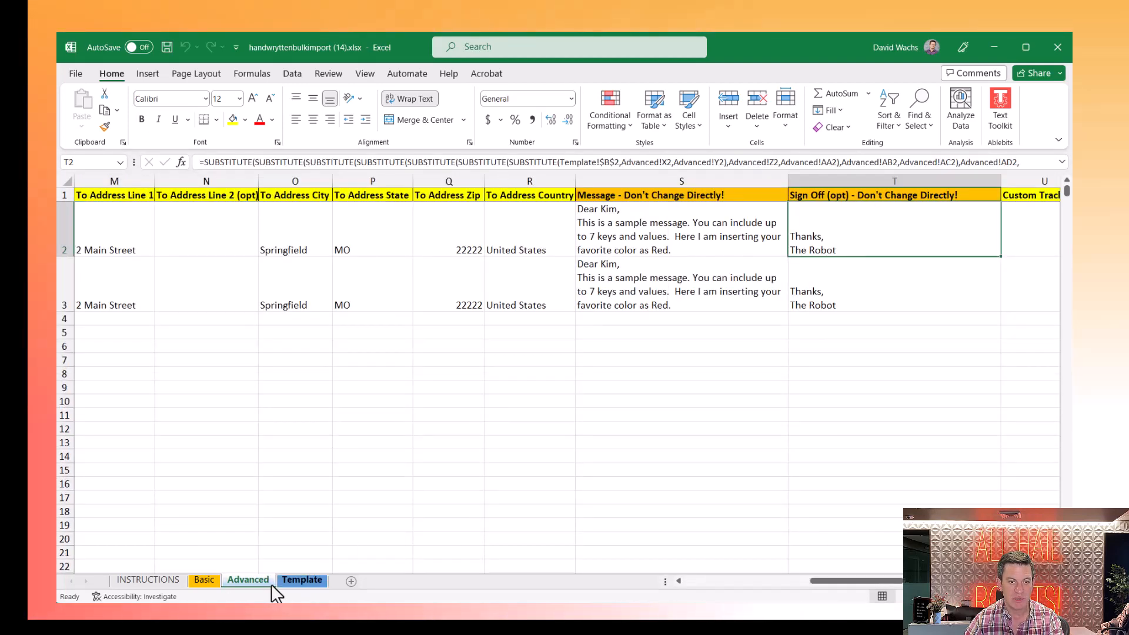
{"action": "left_click", "coordinate": [288, 582]}
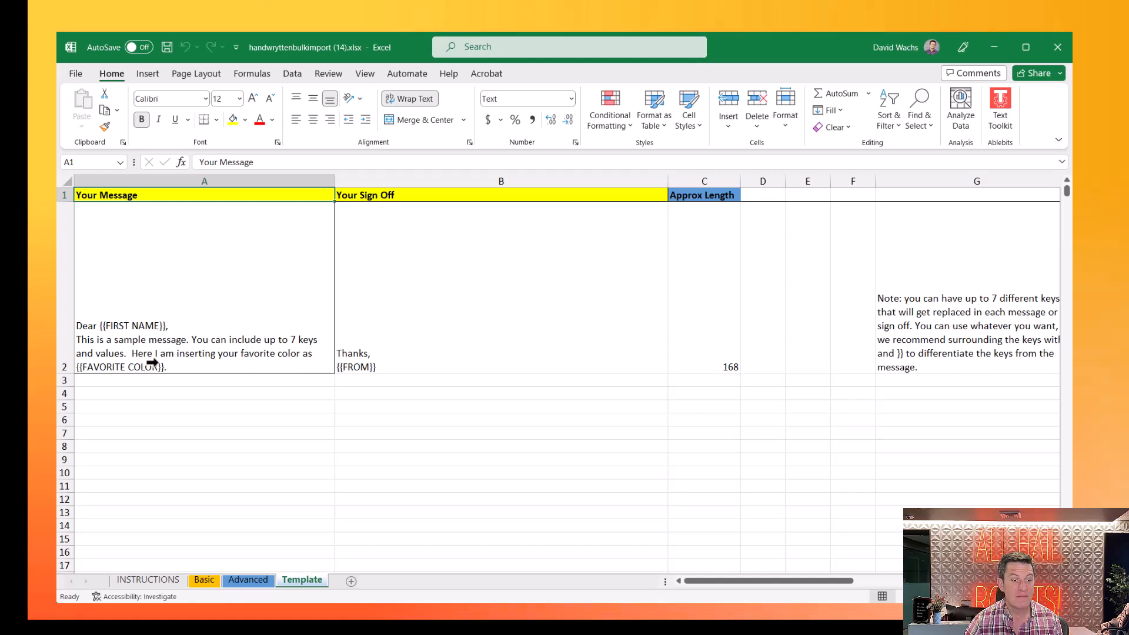
- Add 'Thank you for your donation of {{DONATION}}.' to the A2 message, then return to Advanced
{"action": "double_click", "coordinate": [194, 350]}
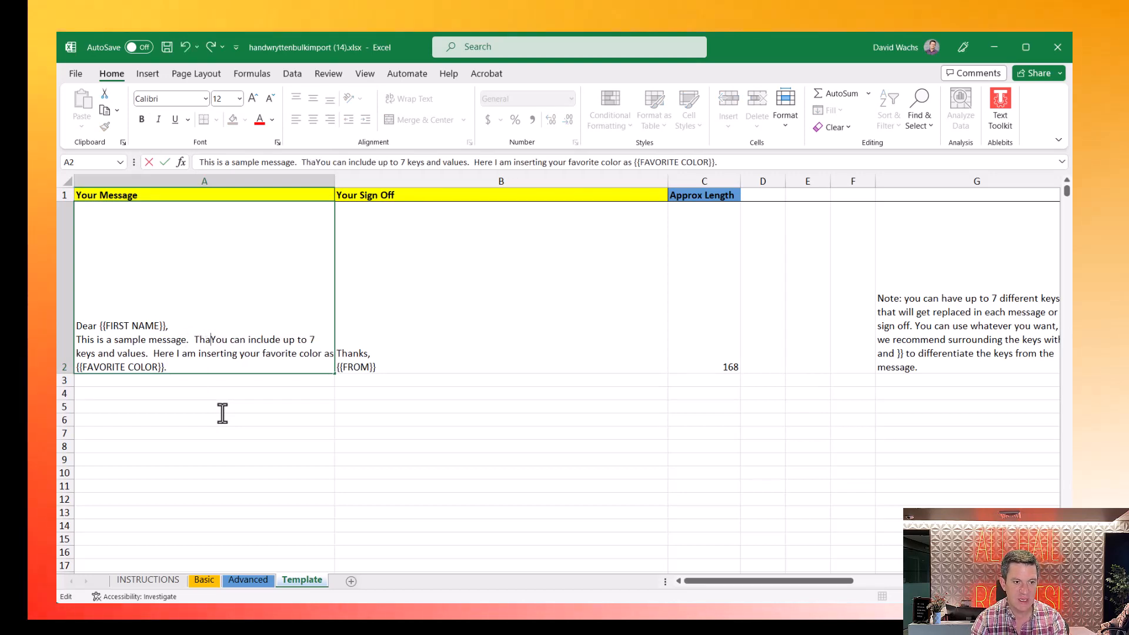
{"action": "type", "text": "Thank you for your do"}
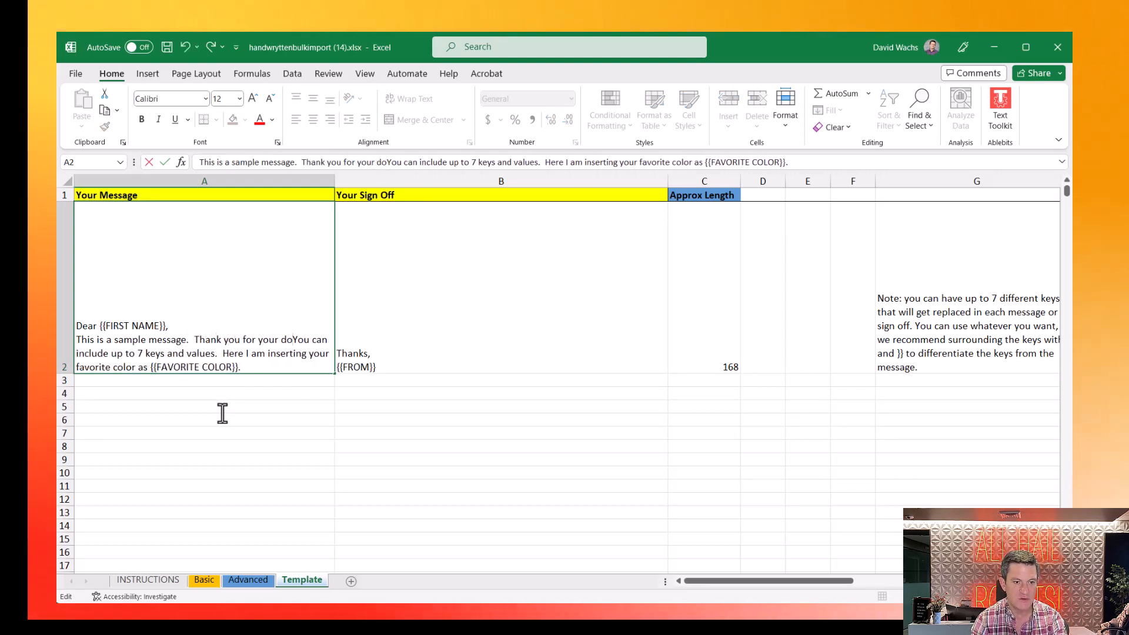
{"action": "type", "text": "nation of "}
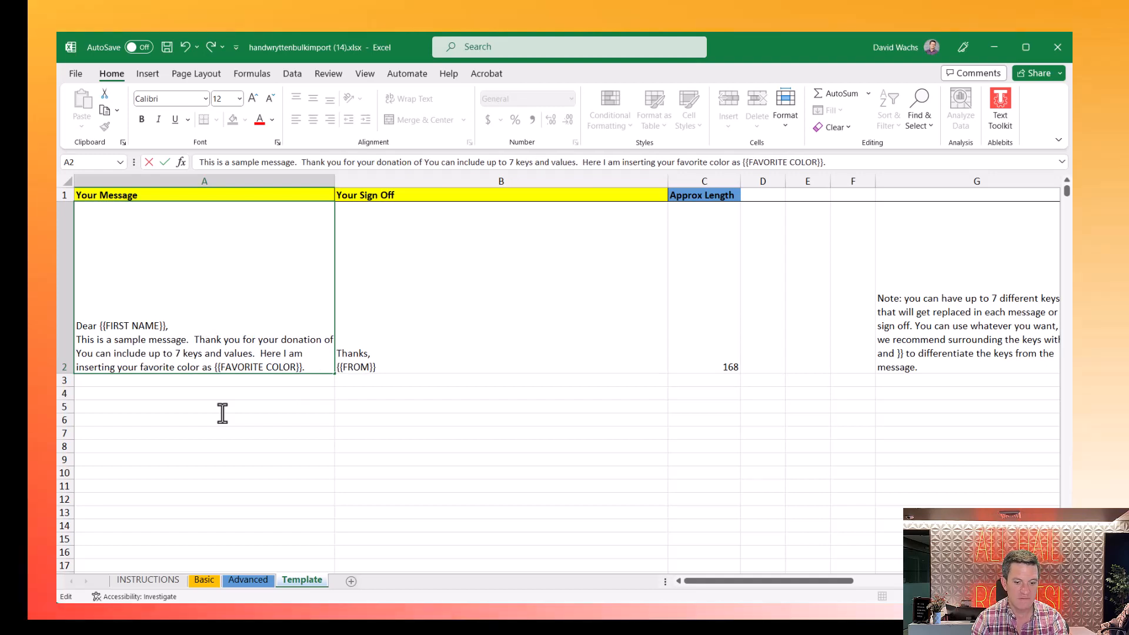
{"action": "type", "text": "{{DONA"}
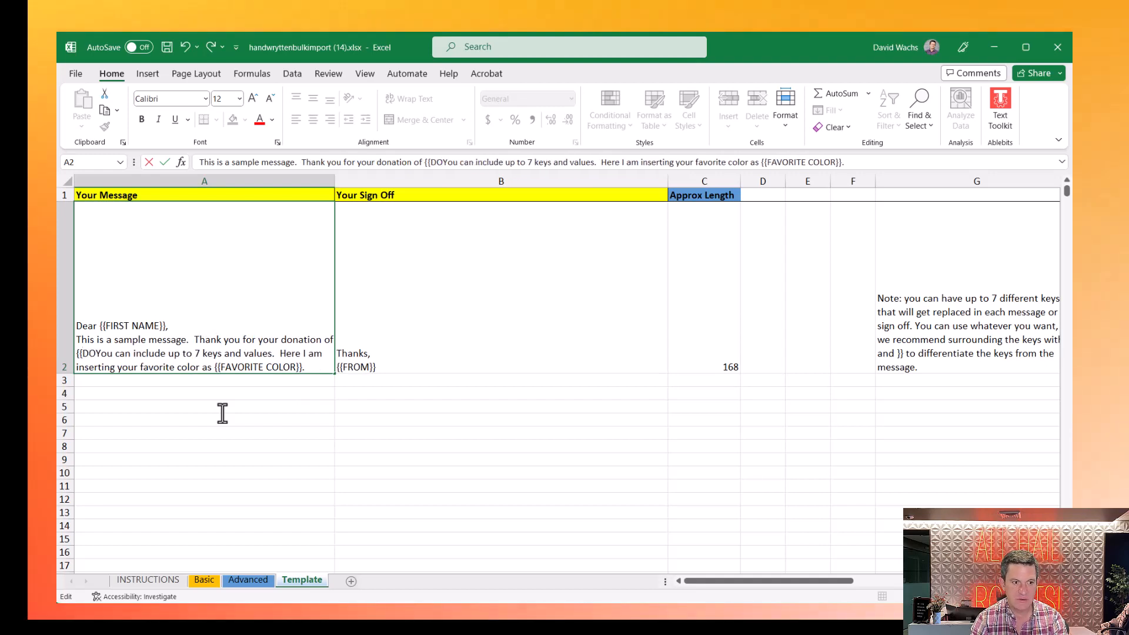
{"action": "type", "text": "TION"}
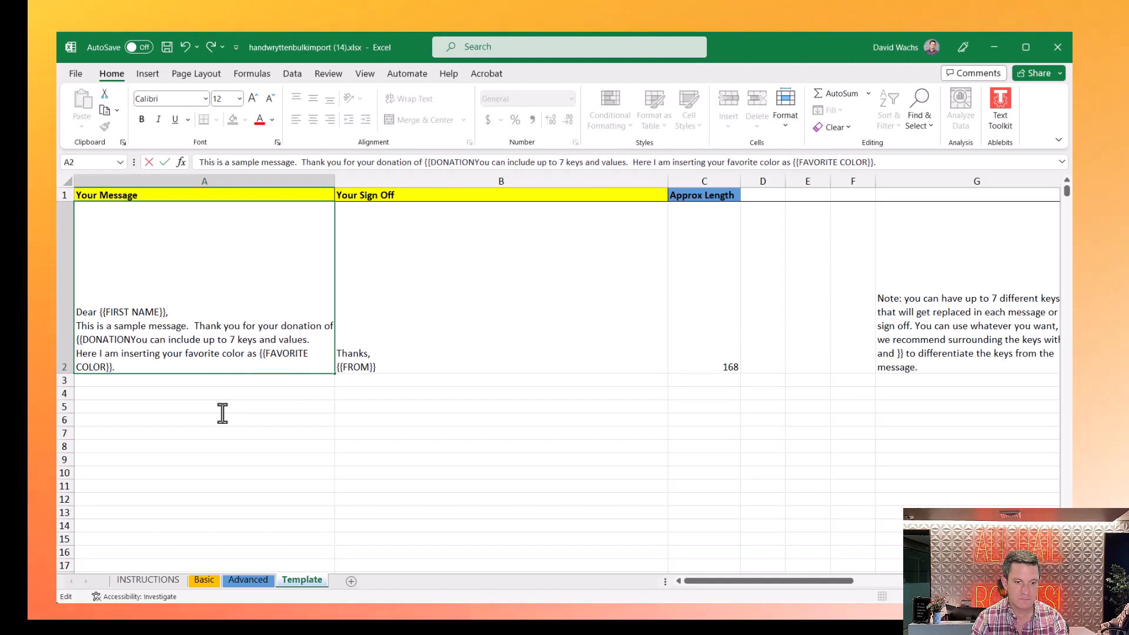
{"action": "type", "text": "}}."}
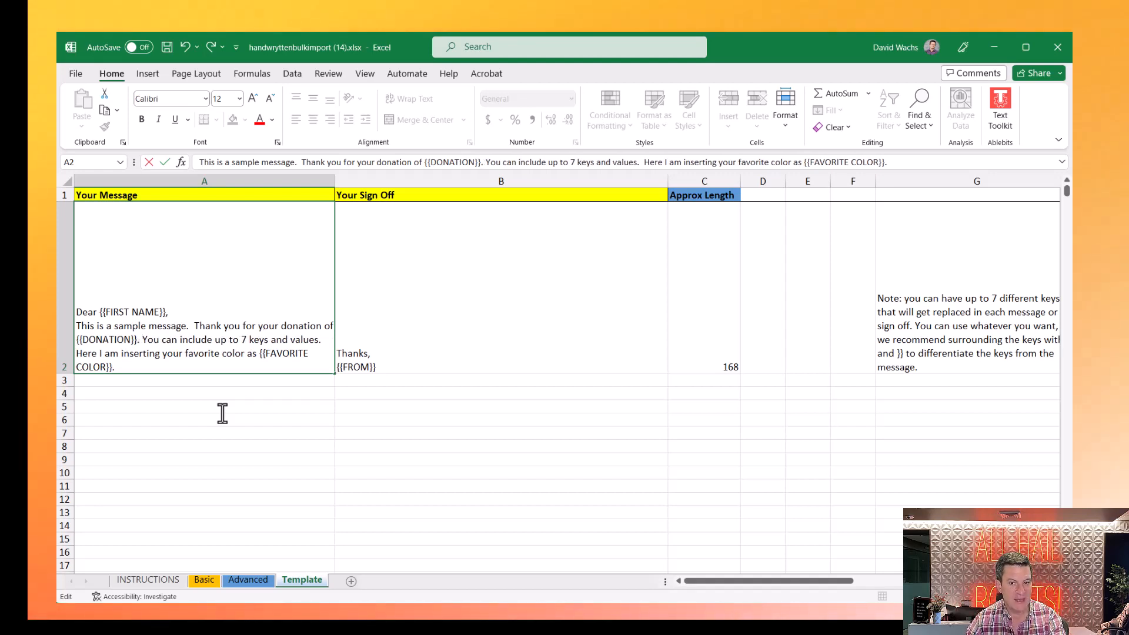
{"action": "left_click", "coordinate": [256, 581]}
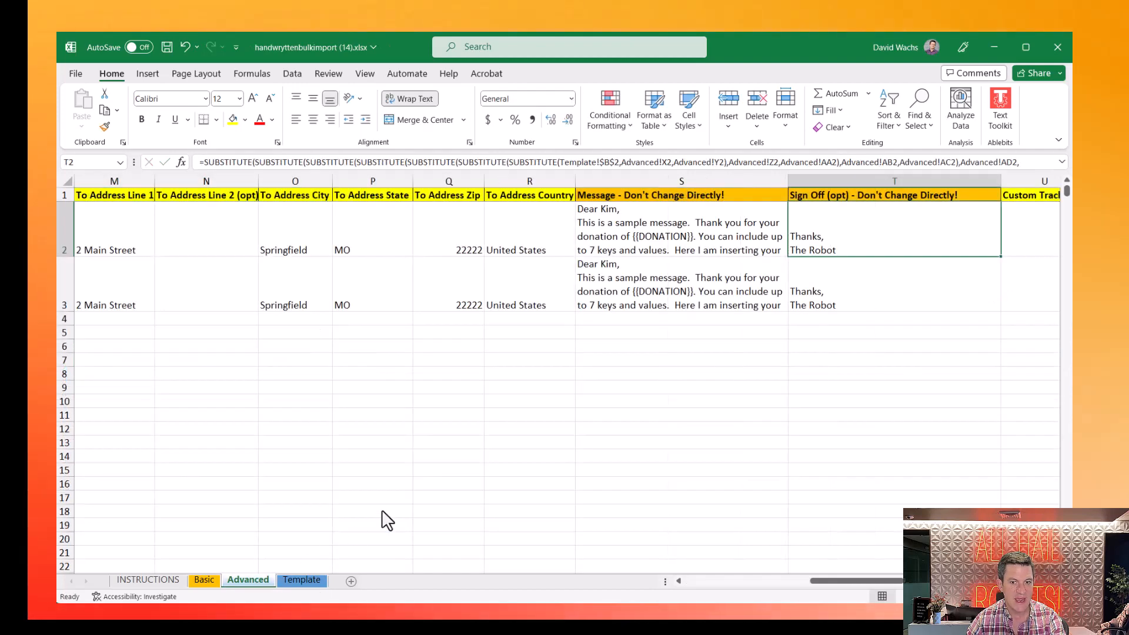
{"action": "key", "text": "Left"}
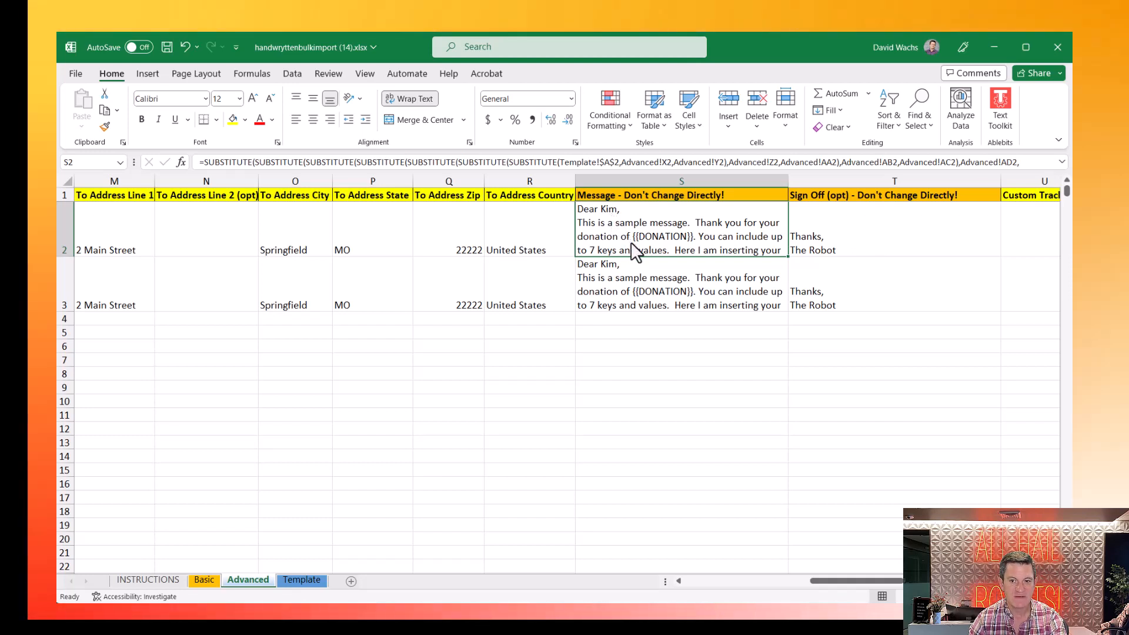
{"action": "key", "text": "Right"}
{"action": "key", "text": "Right"}
{"action": "key", "text": "Right"}
{"action": "key", "text": "Right"}
{"action": "key", "text": "Right"}
{"action": "key", "text": "Right"}
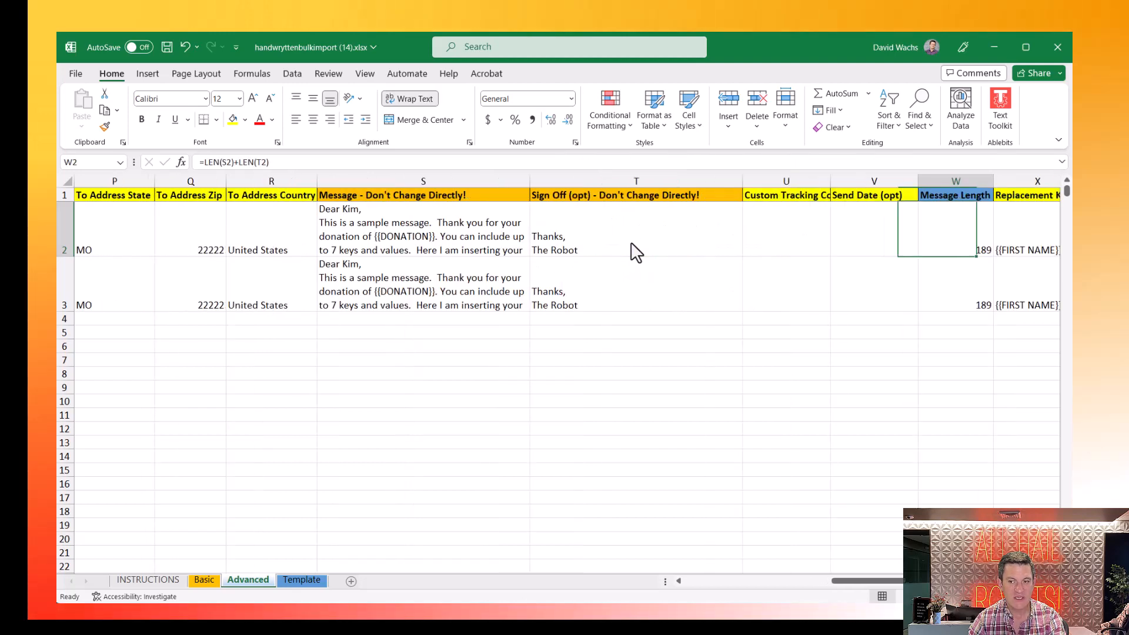
{"action": "key", "text": "Right"}
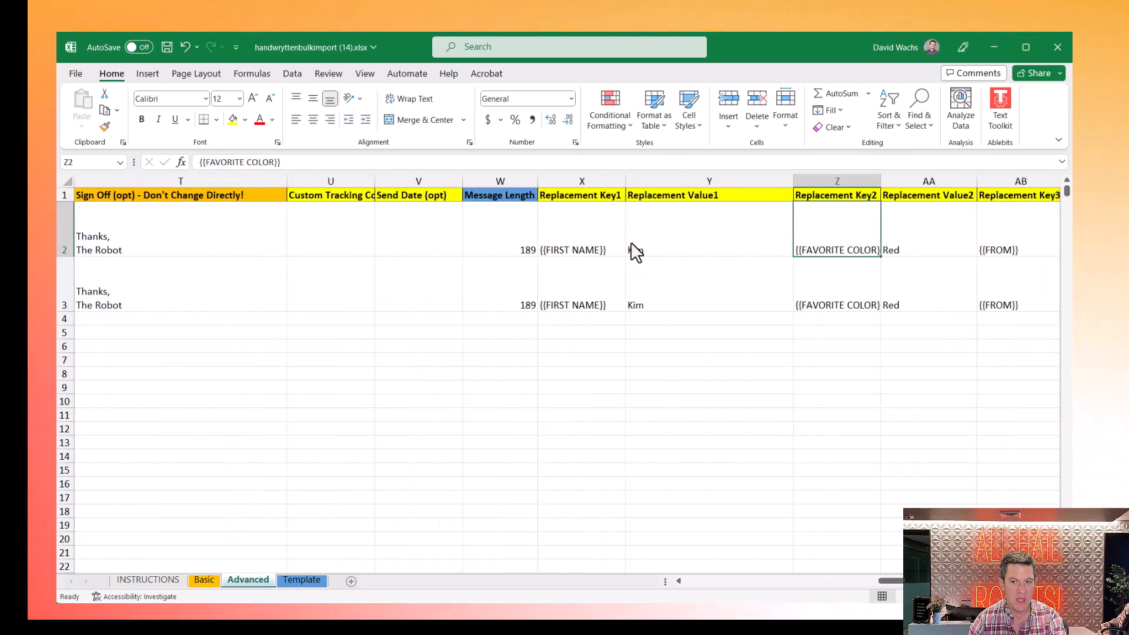
{"action": "key", "text": "Left"}
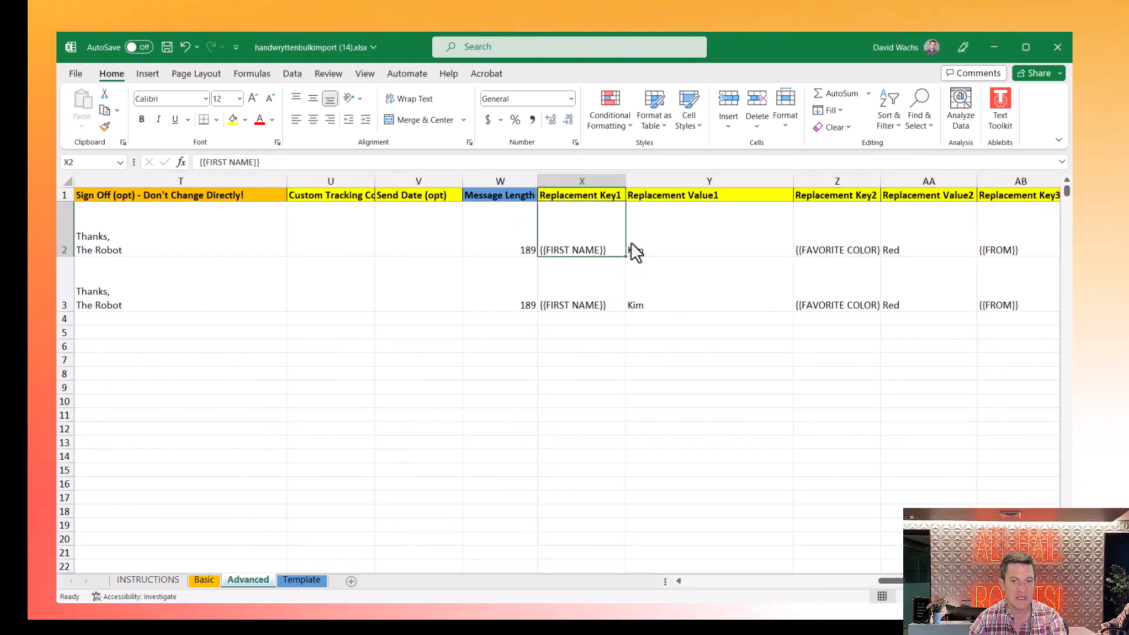
{"action": "key", "text": "Right"}
{"action": "key", "text": "Right"}
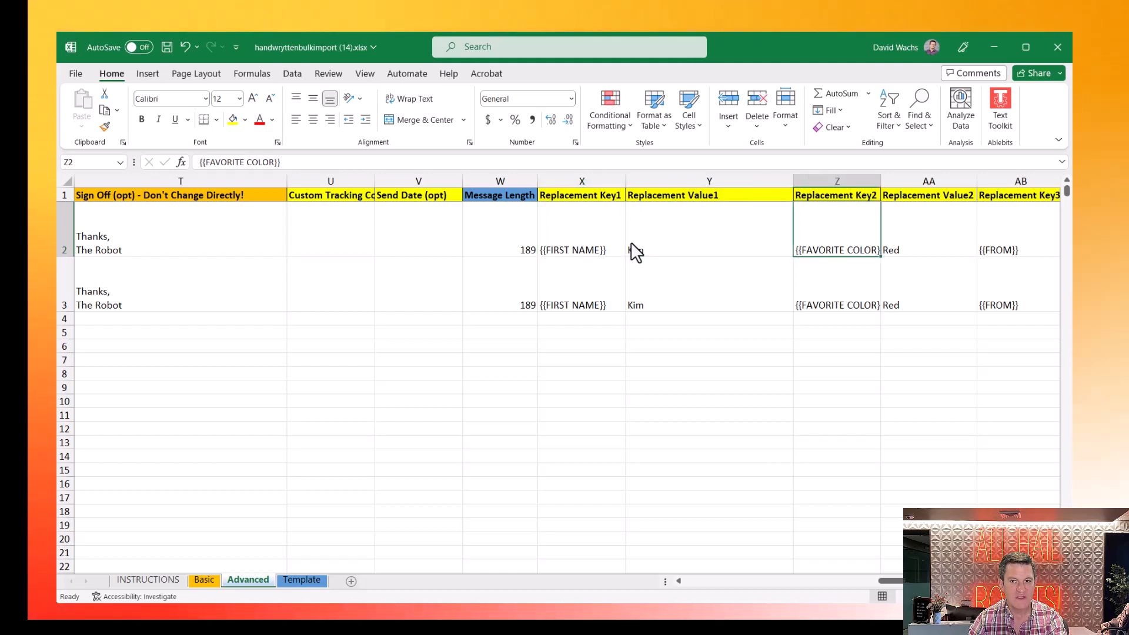
{"action": "key", "text": "Right"}
{"action": "key", "text": "Right"}
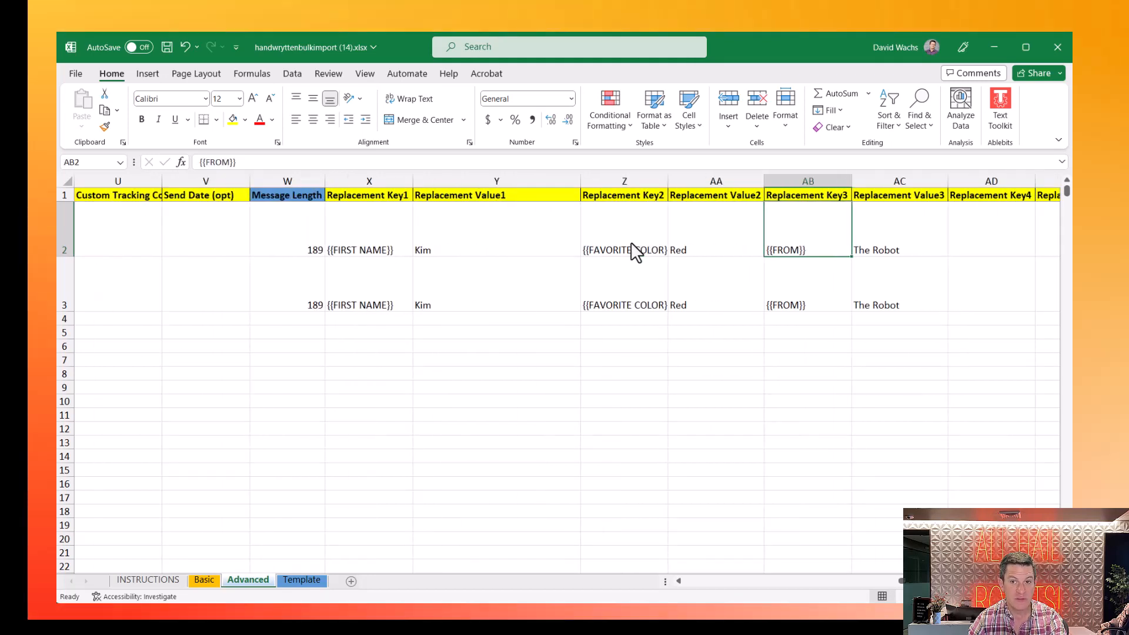
{"action": "key", "text": "Right"}
{"action": "key", "text": "Right"}
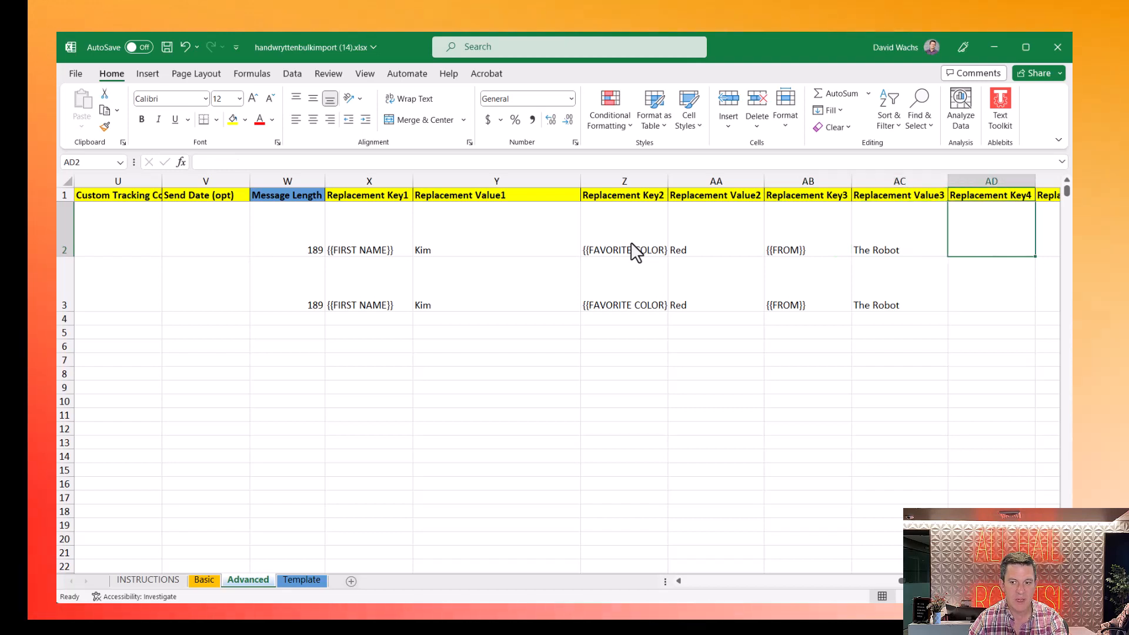
- Add the {{DONATION}} key in AD2 with value $1.25, stored as text via an apostrophe
{"action": "type", "text": "{{DONATION"}
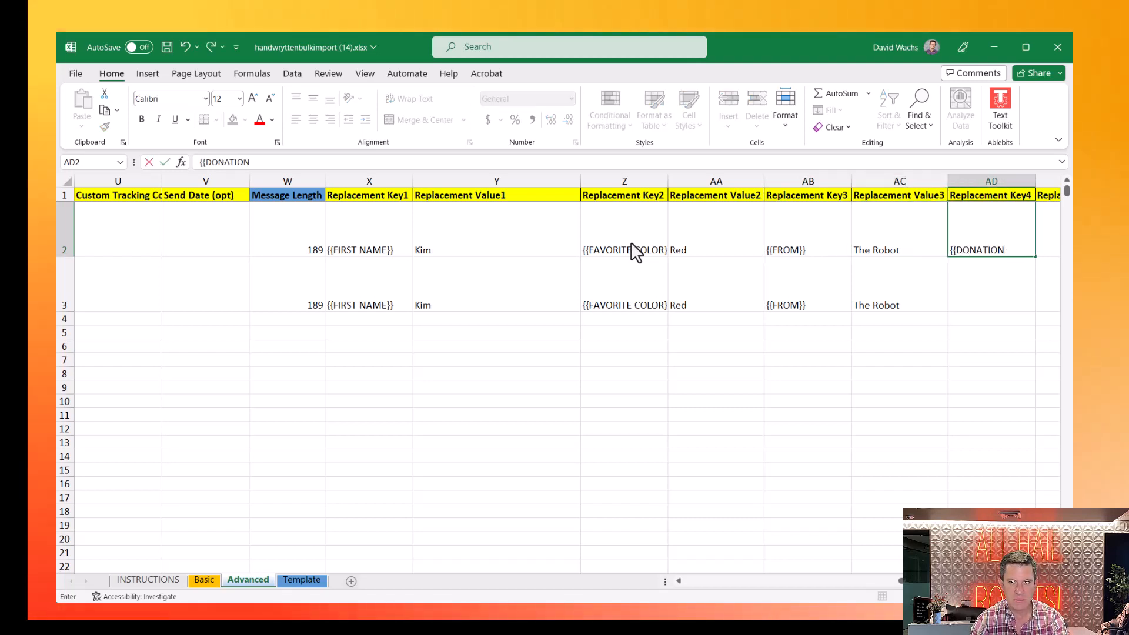
{"action": "key", "text": "Tab"}
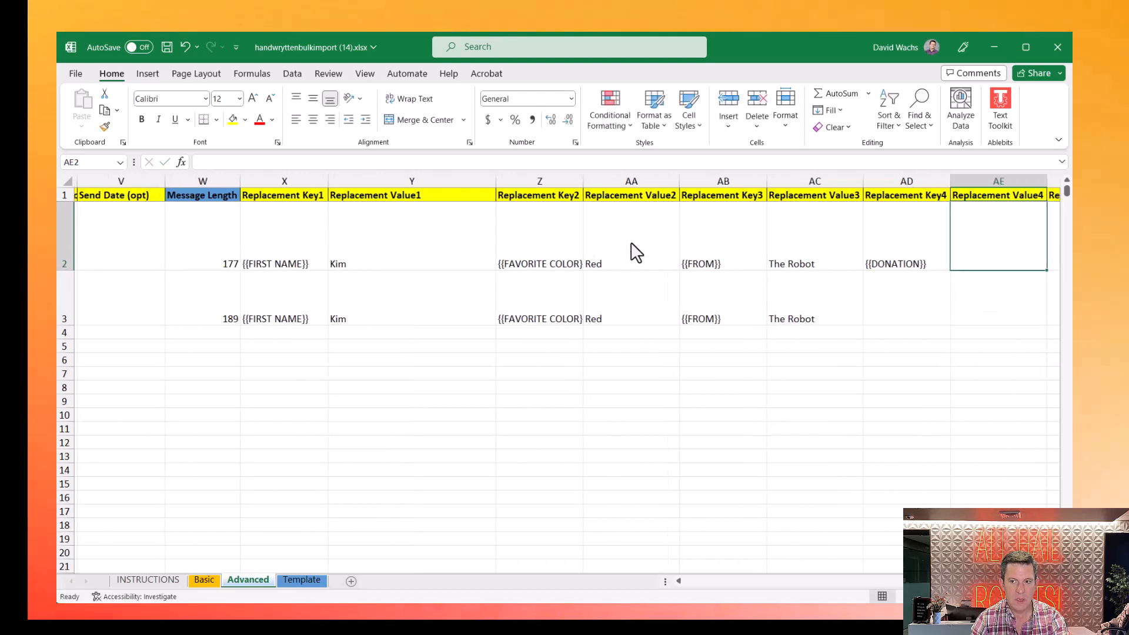
{"action": "type", "text": "$1.25"}
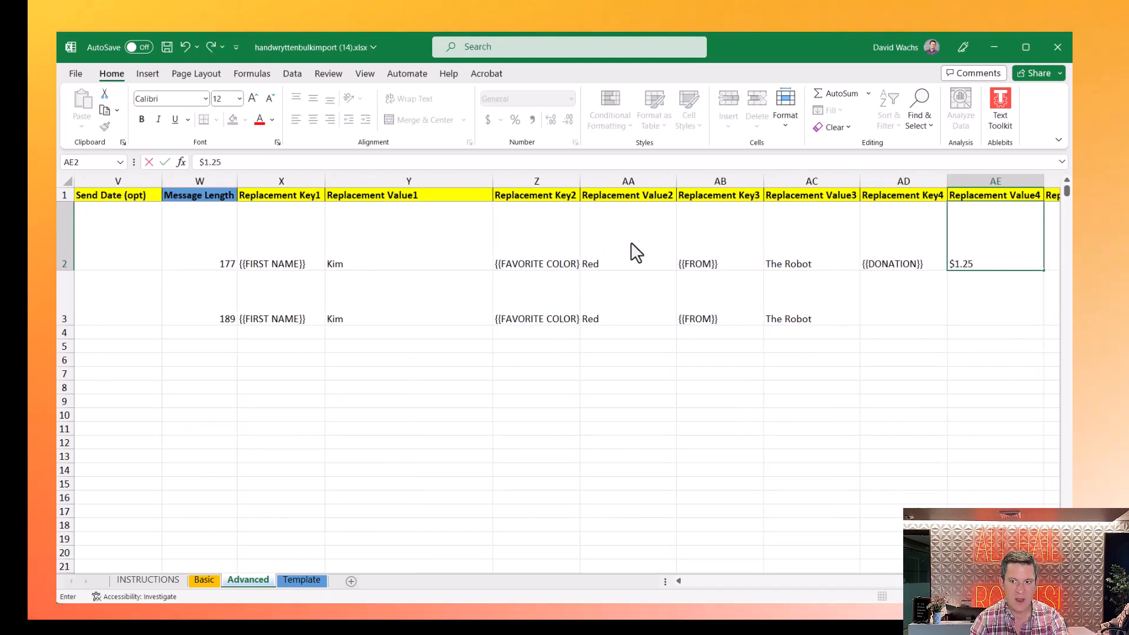
{"action": "key", "text": "Return"}
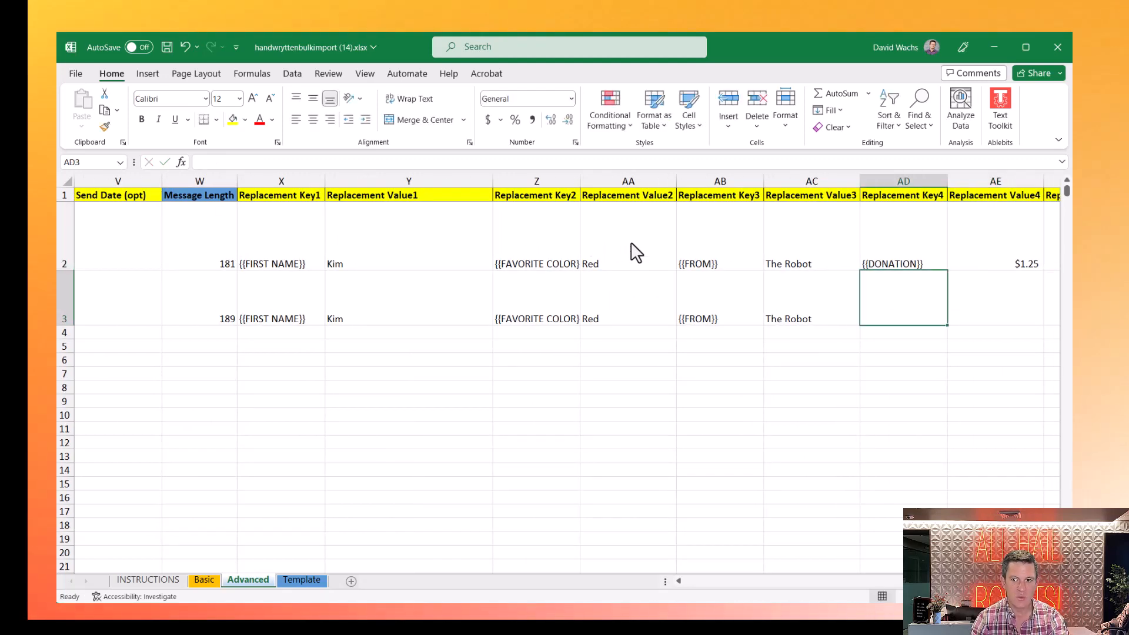
{"action": "key", "text": "Up"}
{"action": "key", "text": "Left"}
{"action": "key", "text": "Left"}
{"action": "key", "text": "Left"}
{"action": "key", "text": "Left"}
{"action": "key", "text": "Left"}
{"action": "key", "text": "Left"}
{"action": "key", "text": "Left"}
{"action": "key", "text": "Left"}
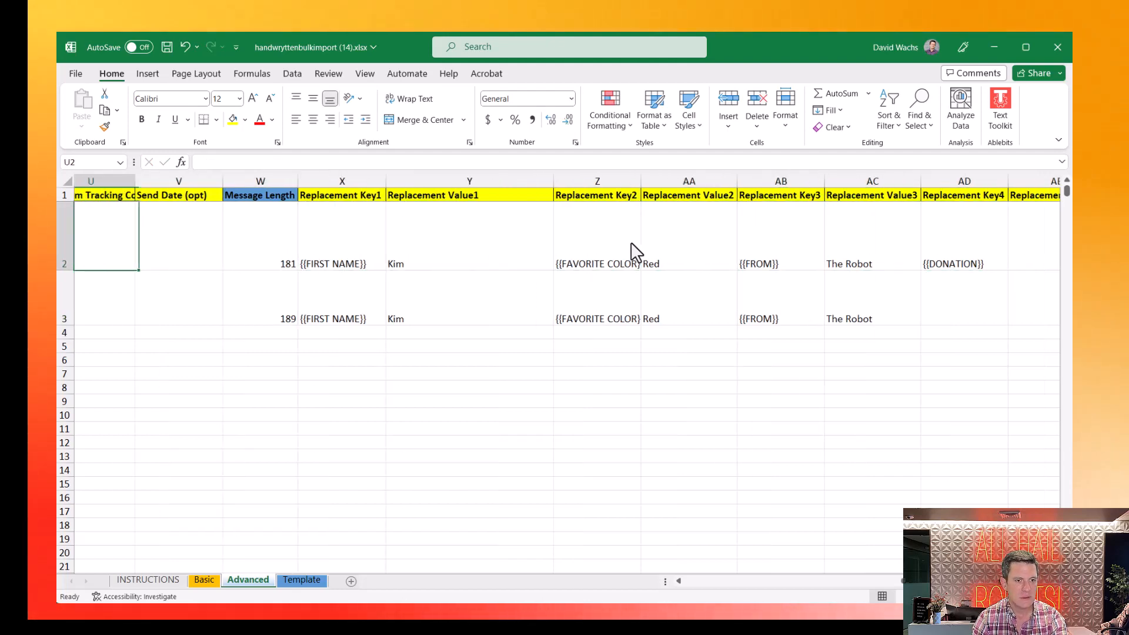
{"action": "key", "text": "Right"}
{"action": "key", "text": "Right"}
{"action": "key", "text": "Right"}
{"action": "key", "text": "Right"}
{"action": "key", "text": "Right"}
{"action": "key", "text": "Right"}
{"action": "key", "text": "Right"}
{"action": "key", "text": "Right"}
{"action": "key", "text": "Right"}
{"action": "key", "text": "Right"}
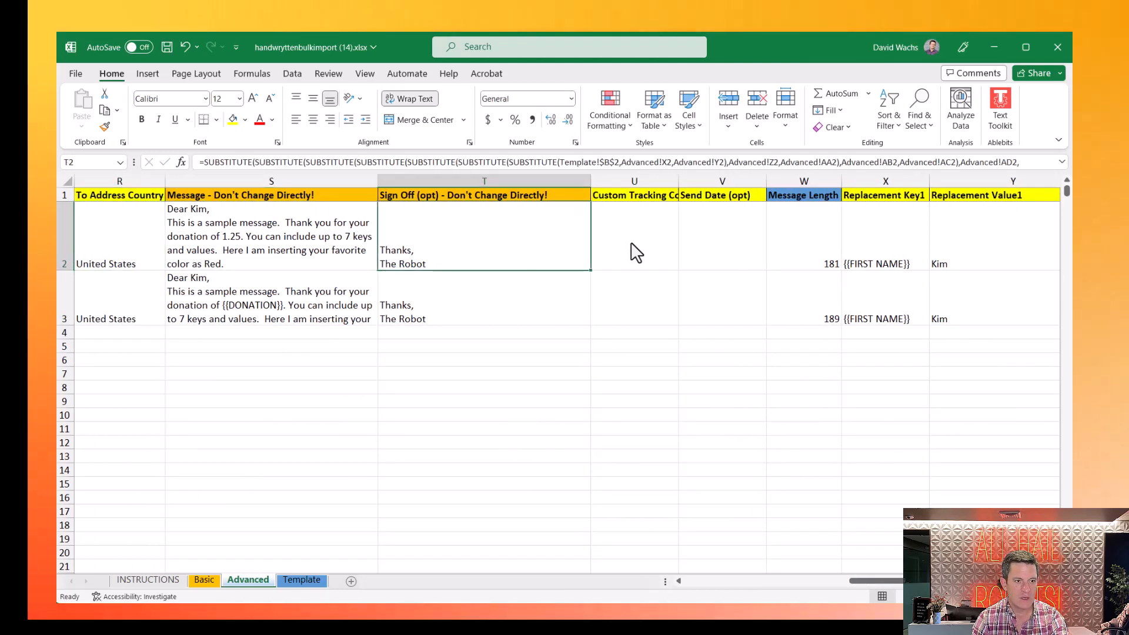
{"action": "key", "text": "Right"}
{"action": "key", "text": "Right"}
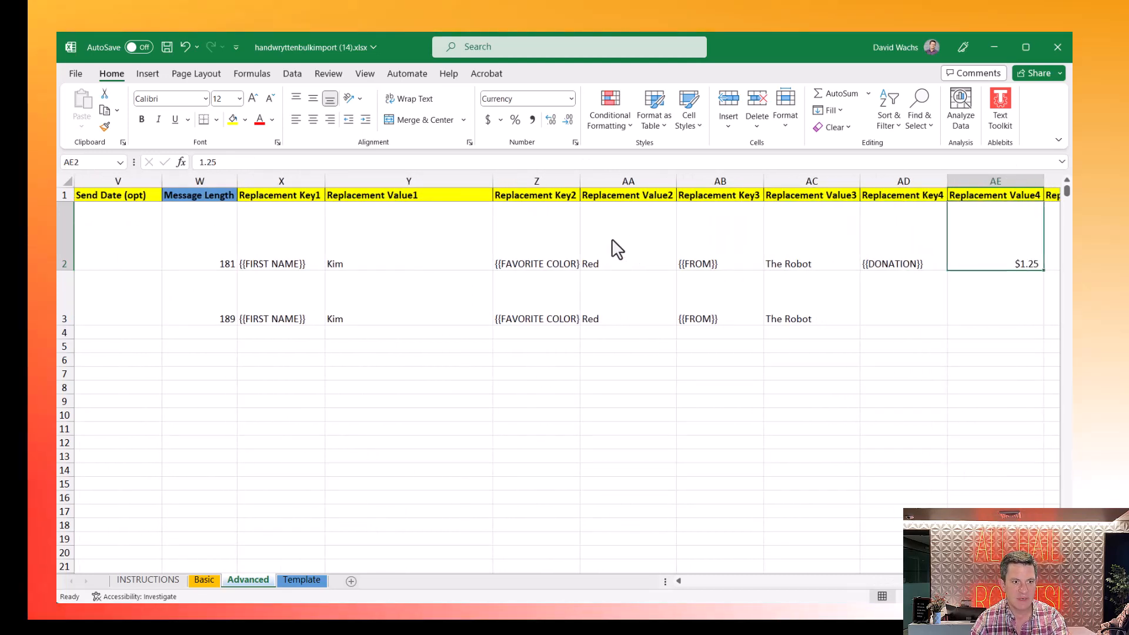
{"action": "left_click", "coordinate": [197, 165]}
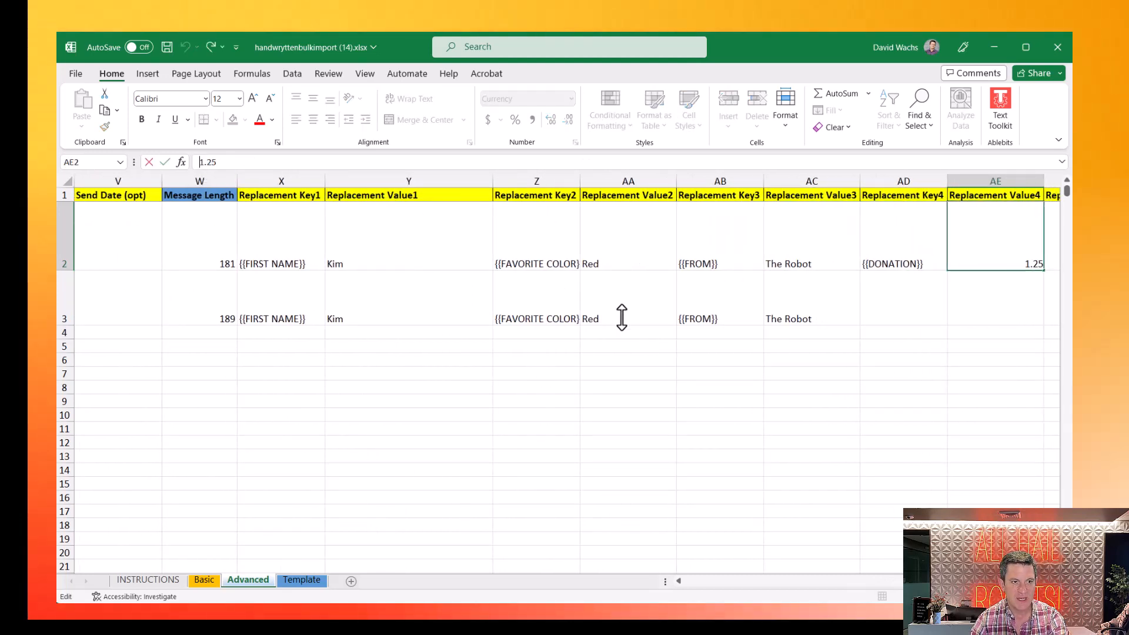
{"action": "type", "text": "'$"}
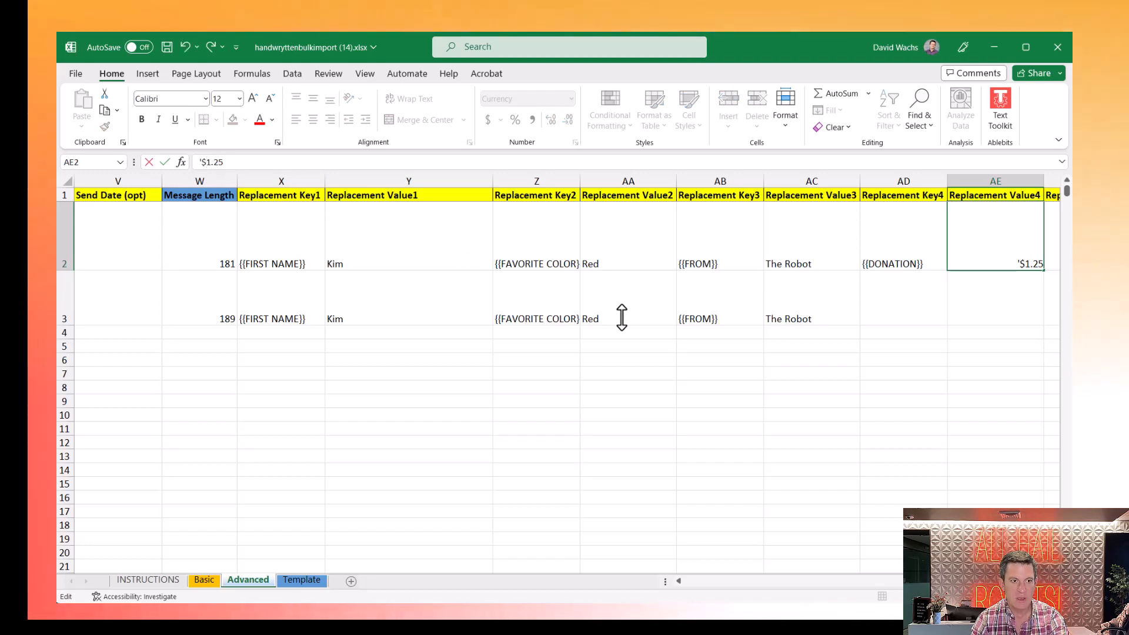
{"action": "key", "text": "shift+Tab"}
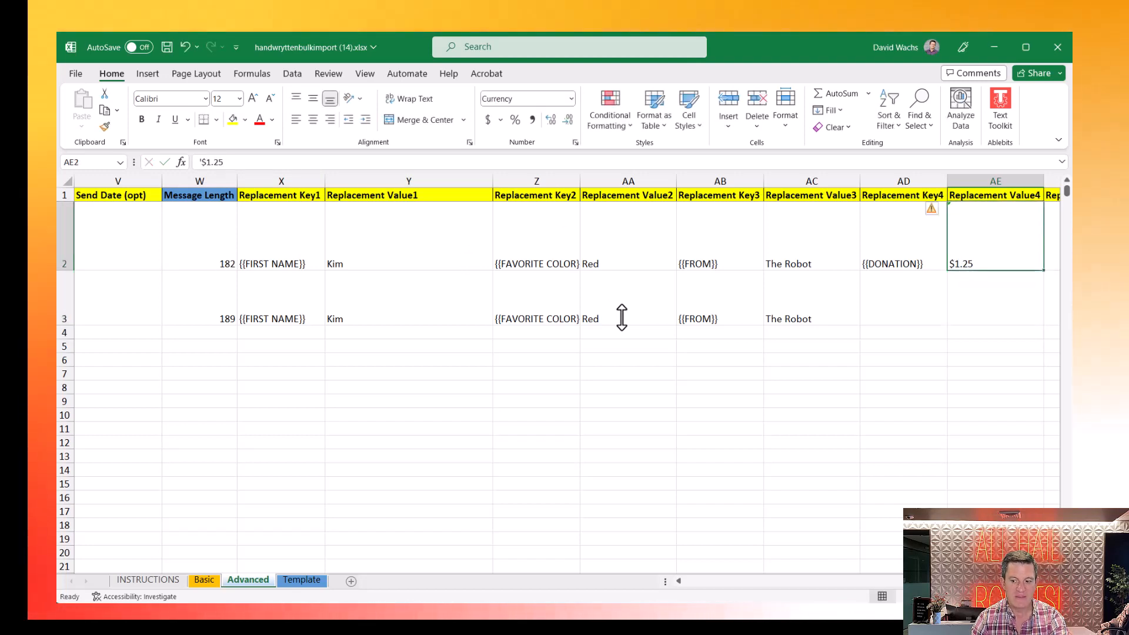
{"action": "key", "text": "shift+Tab"}
{"action": "key", "text": "shift+Tab"}
{"action": "key", "text": "shift+Tab"}
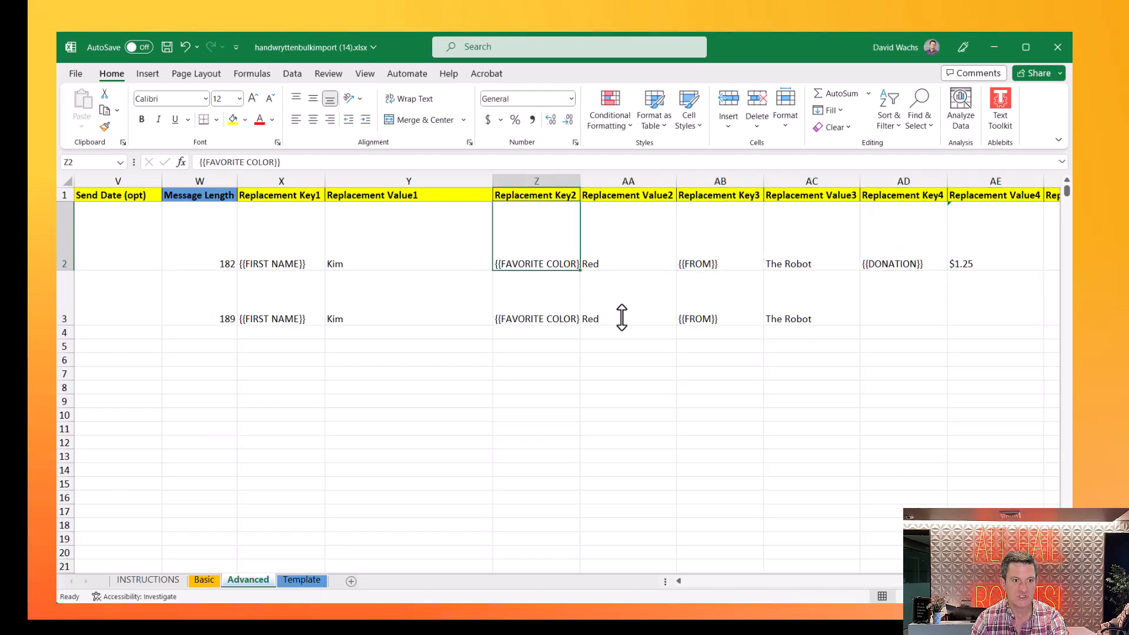
{"action": "key", "text": "shift+Tab"}
{"action": "key", "text": "shift+Tab"}
{"action": "key", "text": "shift+Tab"}
{"action": "key", "text": "shift+Tab"}
{"action": "key", "text": "shift+Tab"}
{"action": "key", "text": "shift+Tab"}
{"action": "key", "text": "shift+Tab"}
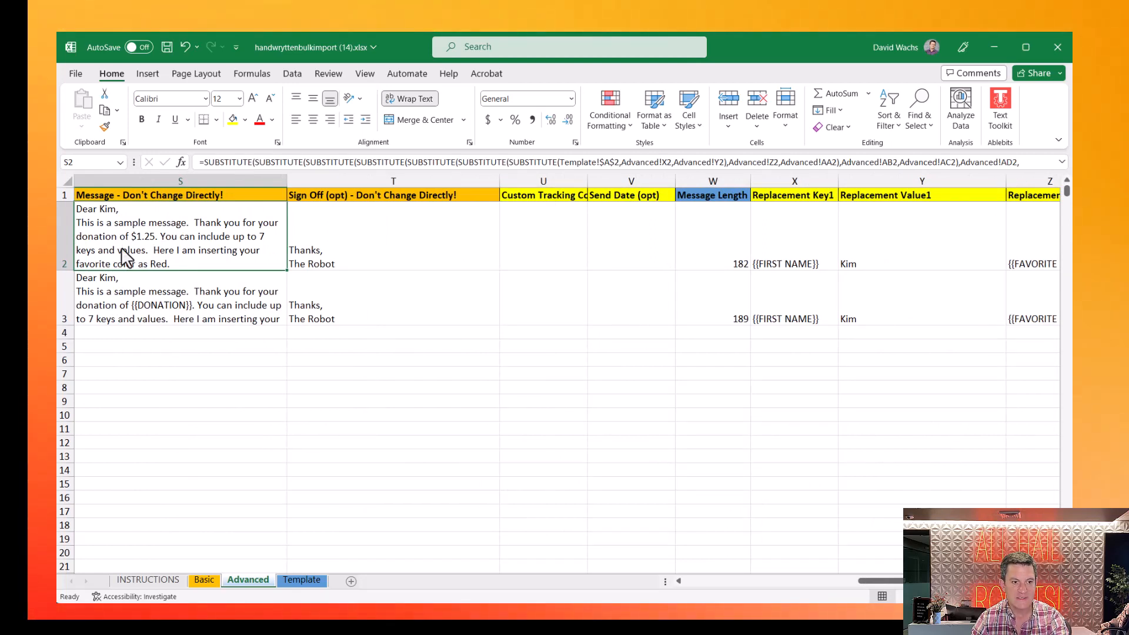
- Give row 3 a new first name in Y3 and set its colour value in AA3 to Blue
{"action": "left_click", "coordinate": [911, 320]}
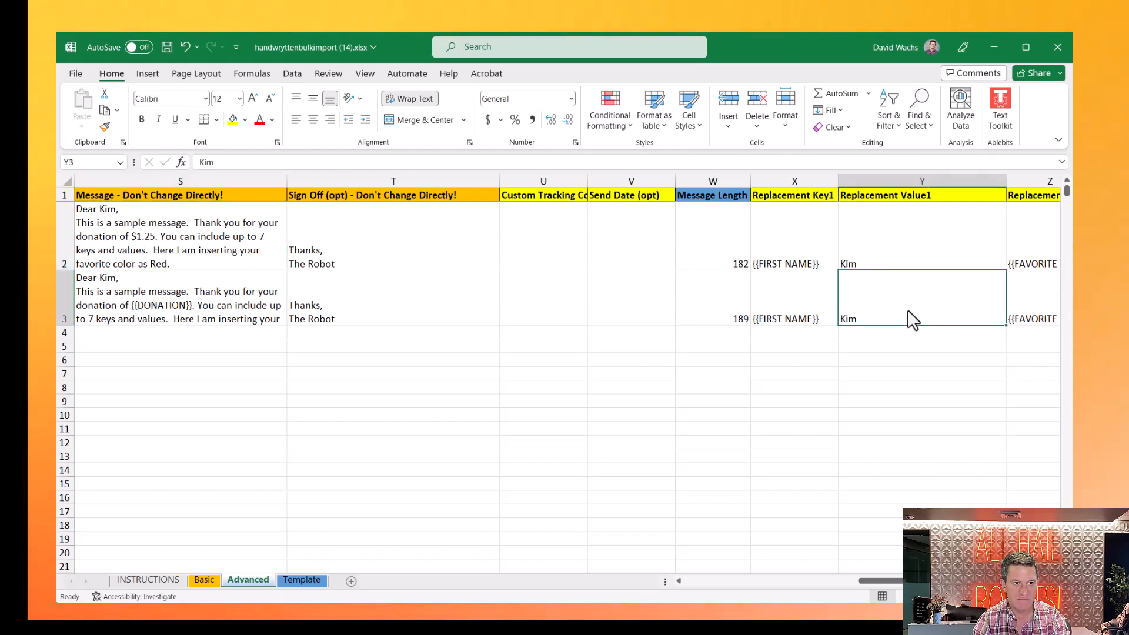
{"action": "type", "text": "John"}
{"action": "key", "text": "Return"}
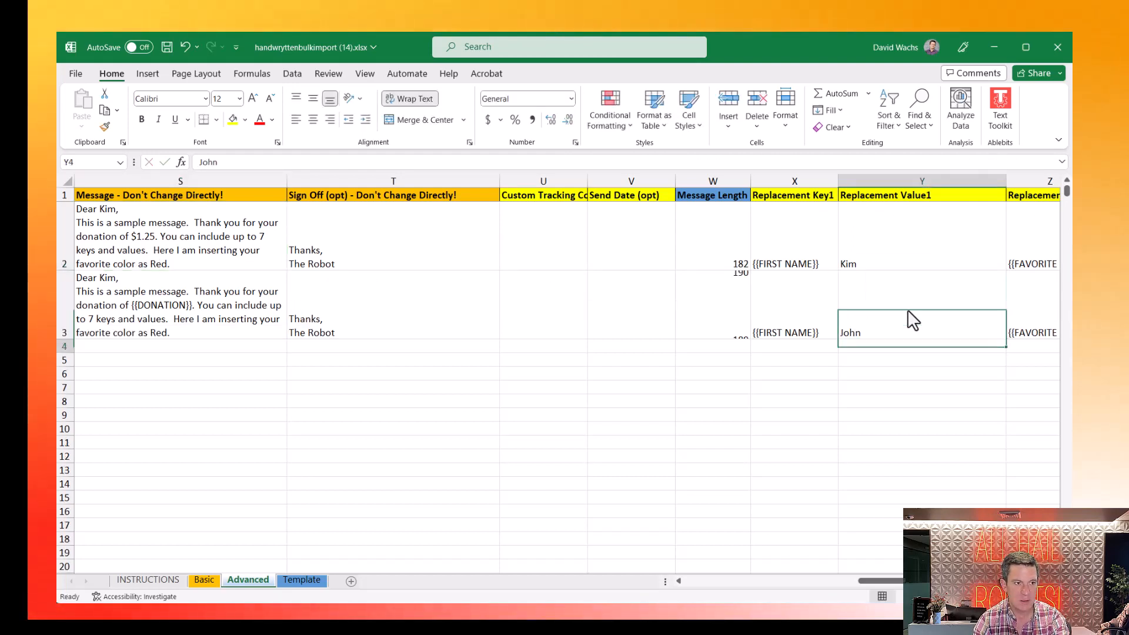
{"action": "key", "text": "Up"}
{"action": "key", "text": "Right"}
{"action": "key", "text": "Right"}
{"action": "key", "text": "Right"}
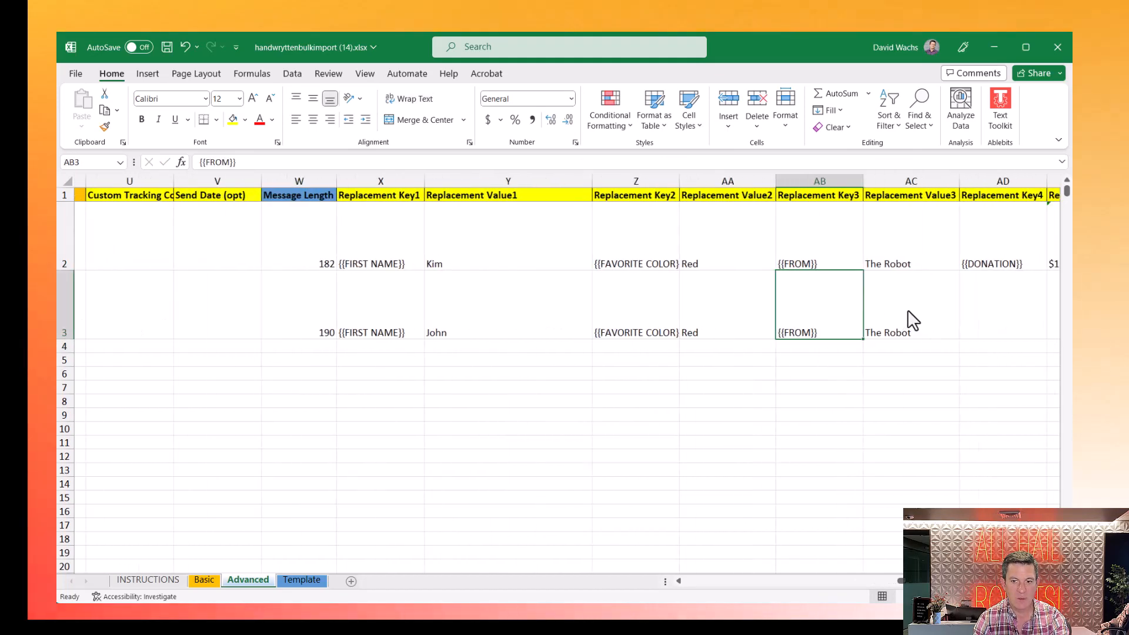
{"action": "key", "text": "Left"}
{"action": "type", "text": "B"}
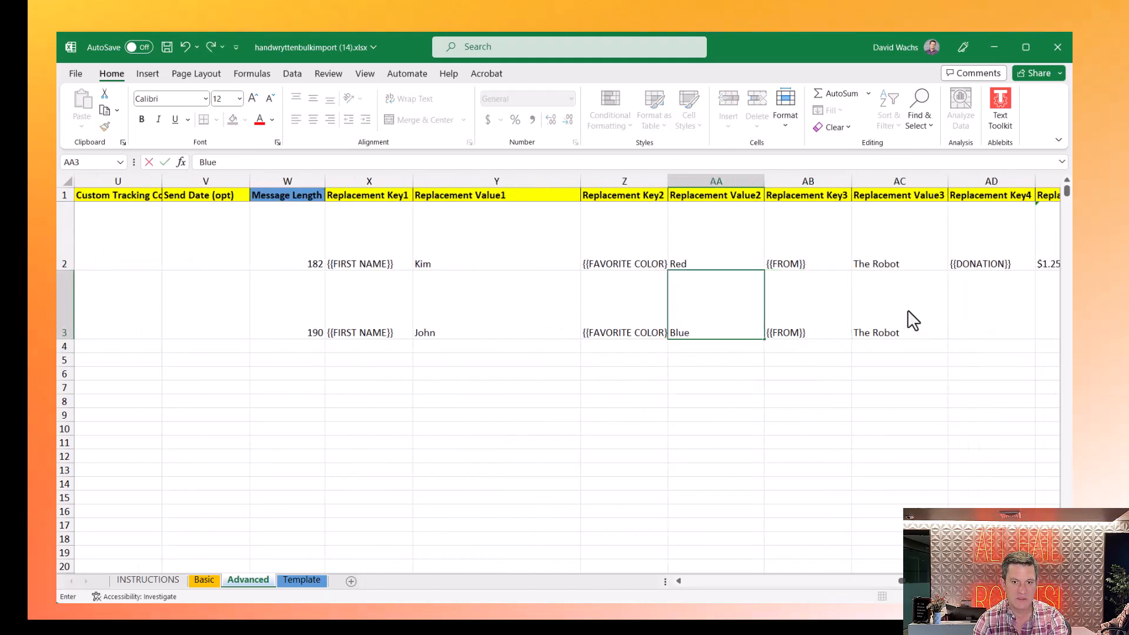
{"action": "key", "text": "Right"}
{"action": "key", "text": "Right"}
{"action": "key", "text": "Right"}
- Copy the {{DONATION}} key into AD3 and enter '$5,000 as row 3's donation in AE3
{"action": "key", "text": "Up"}
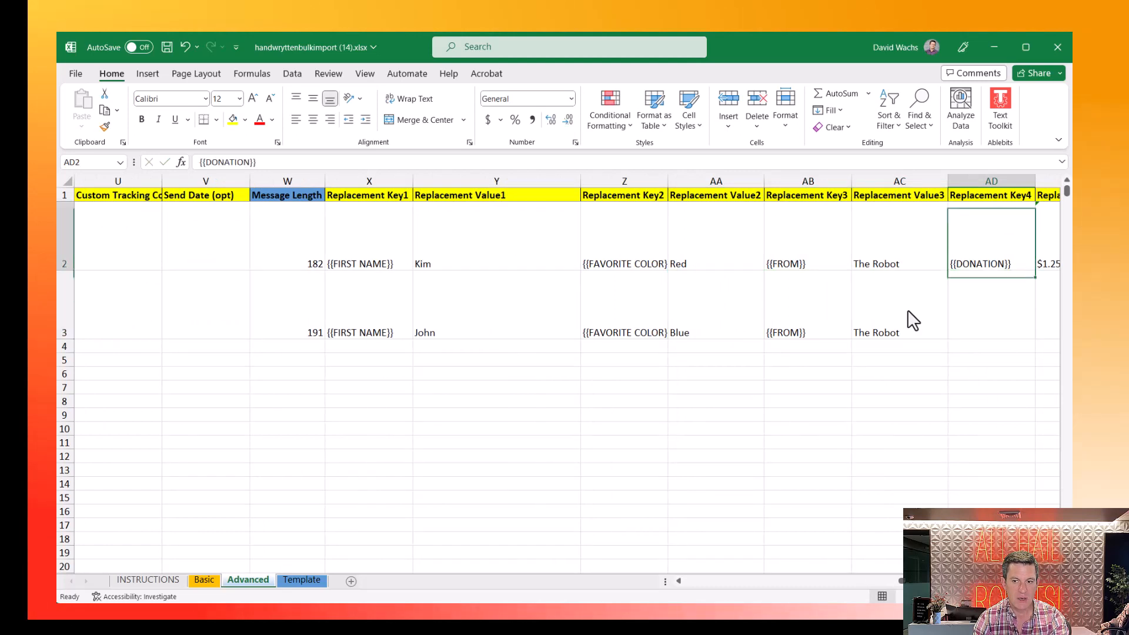
{"action": "key", "text": "ctrl+c"}
{"action": "key", "text": "Down"}
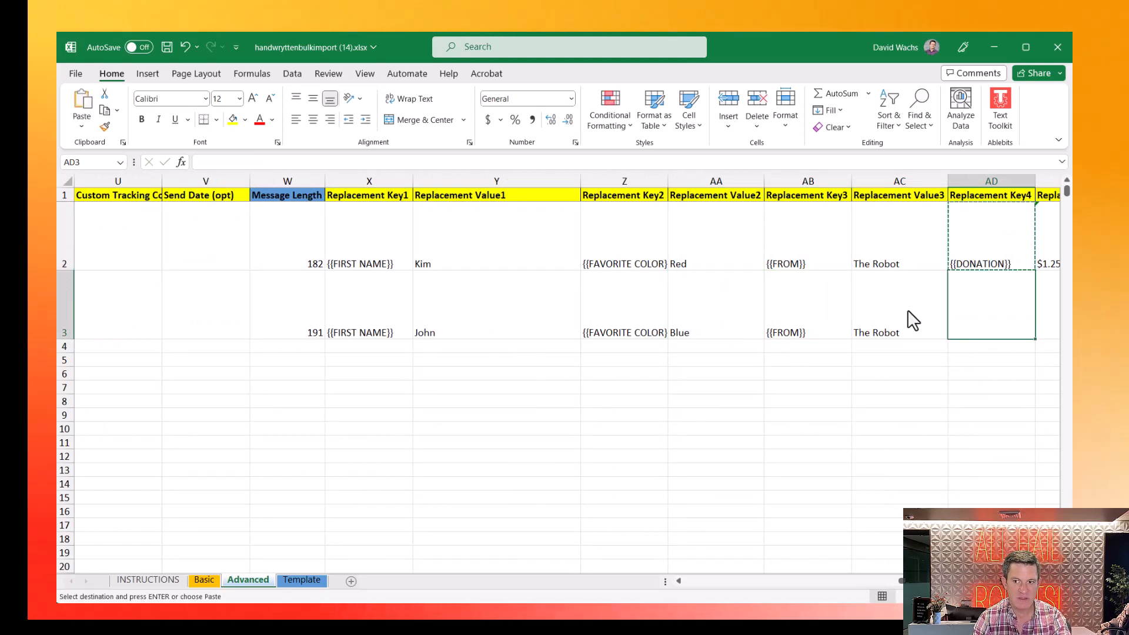
{"action": "key", "text": "ctrl+v"}
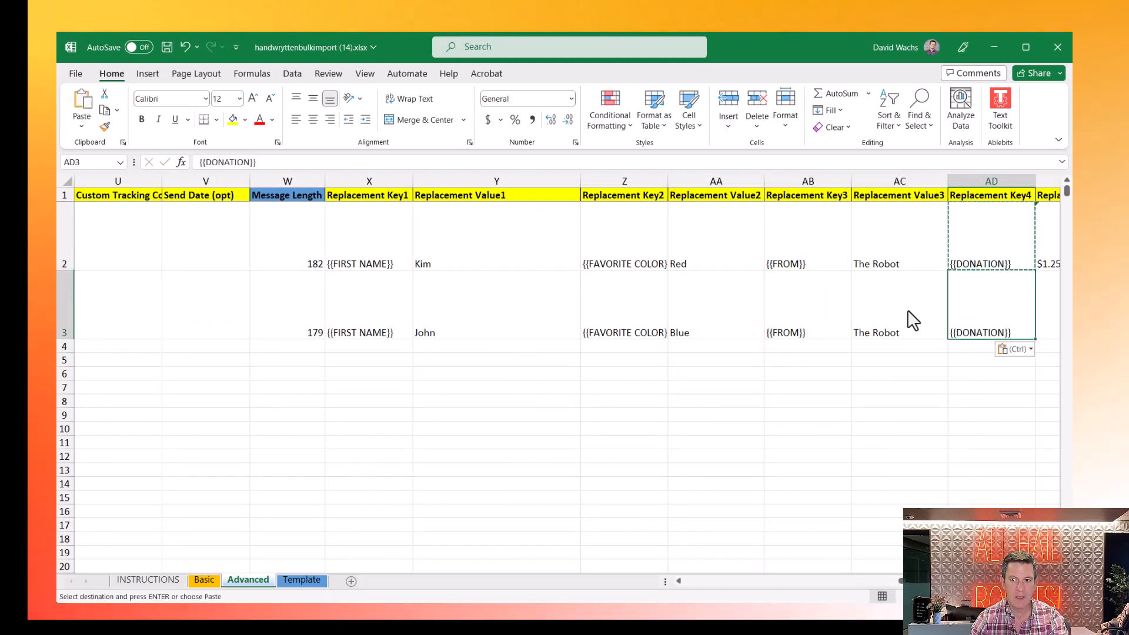
{"action": "key", "text": "Right"}
{"action": "type", "text": "$"}
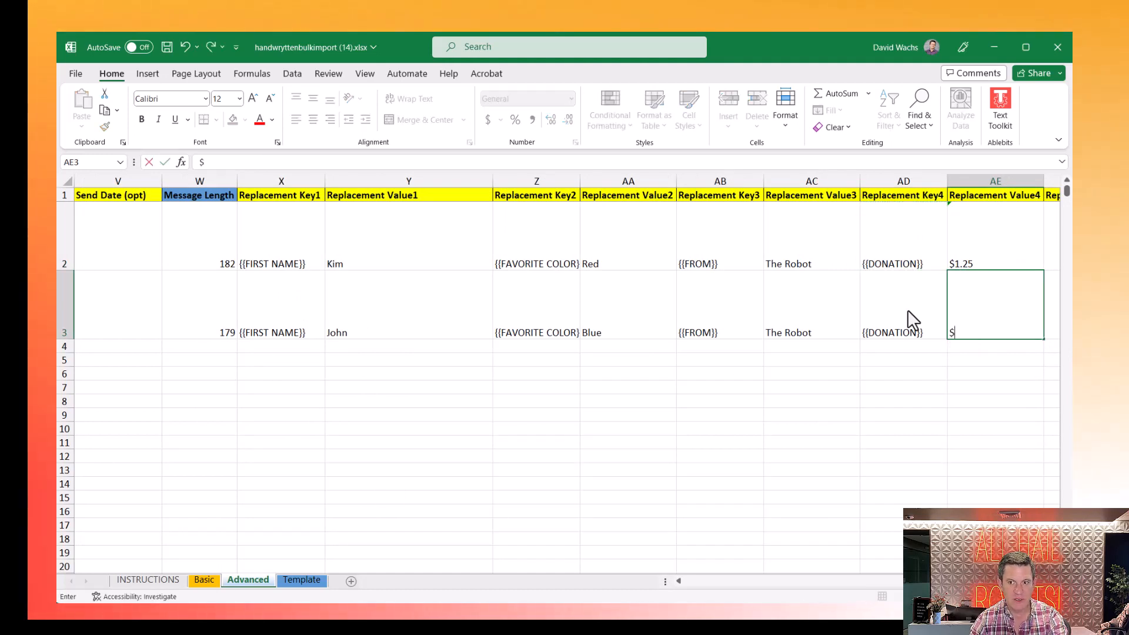
{"action": "key", "text": "BackSpace"}
{"action": "type", "text": "'"}
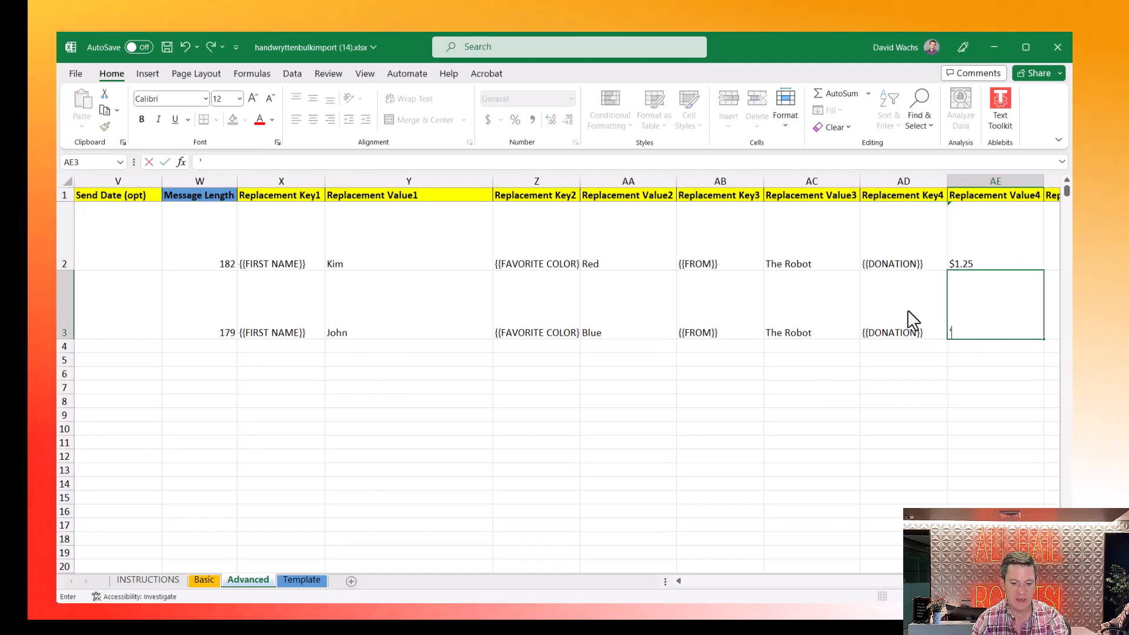
{"action": "type", "text": "$5"}
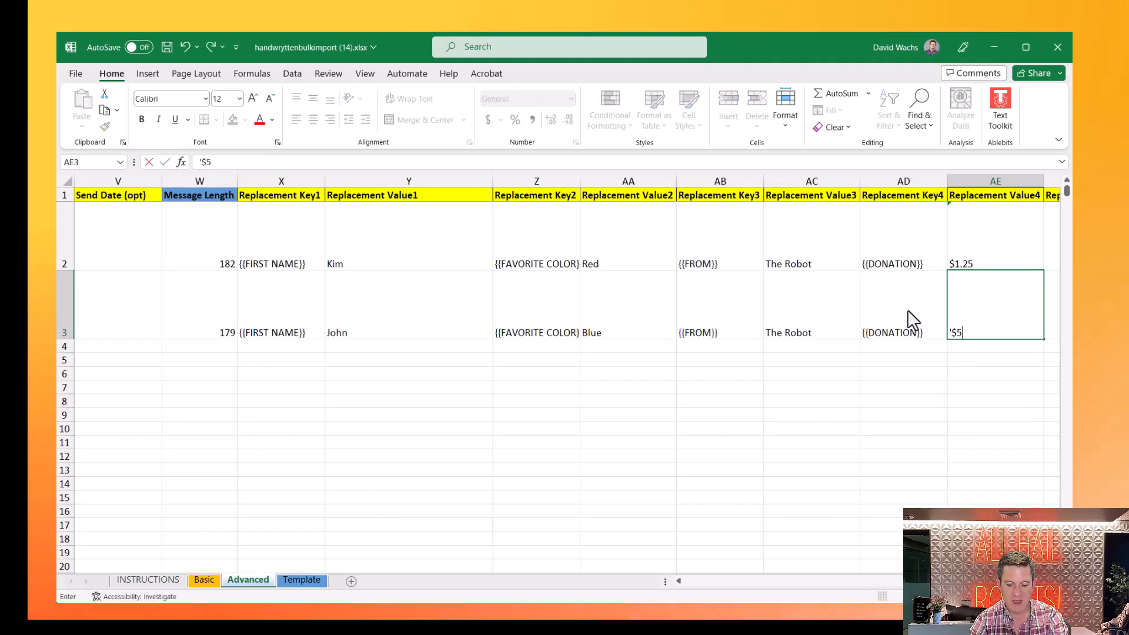
{"action": "type", "text": ",000"}
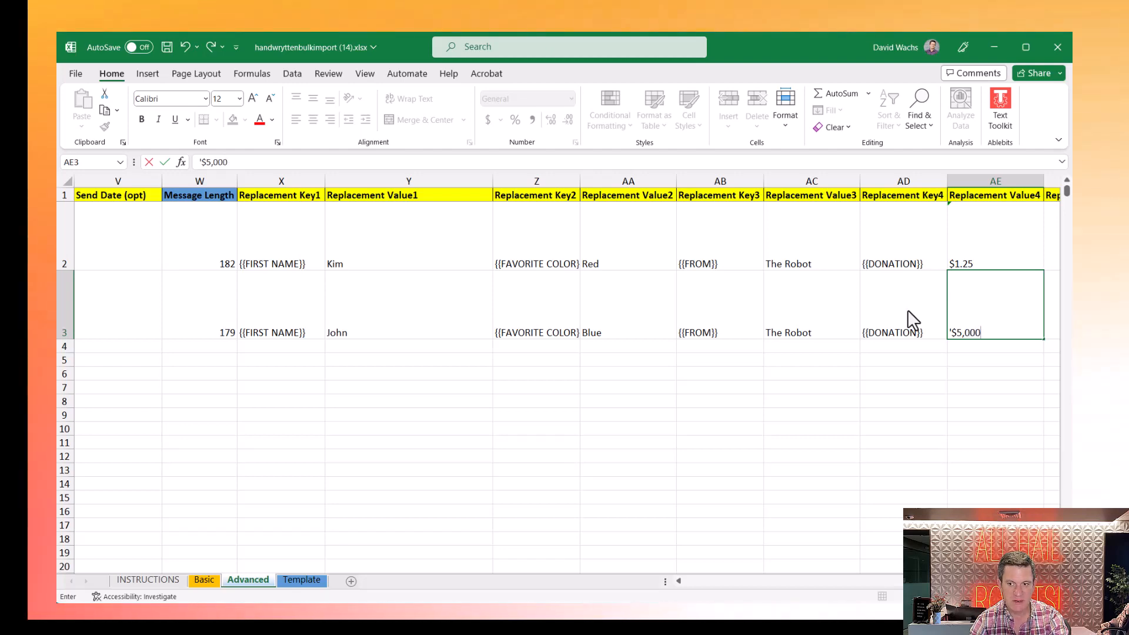
{"action": "left_click", "coordinate": [908, 310]}
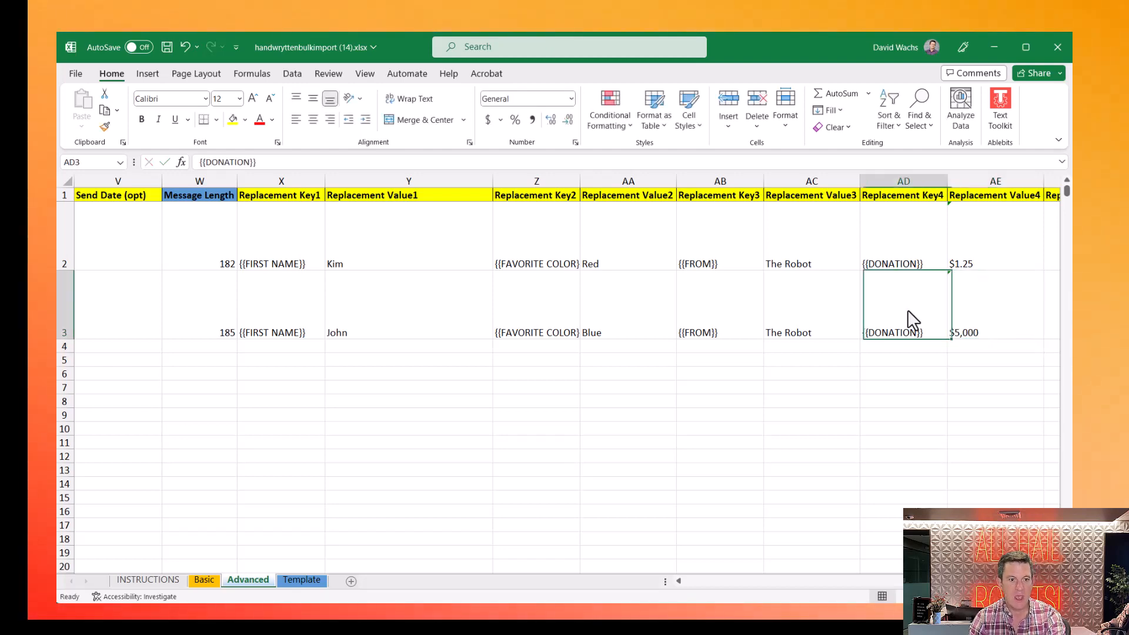
- Copy row 3's complete record and paste it into rows 4, 5 and 6
{"action": "key", "text": "Left"}
{"action": "key", "text": "Left"}
{"action": "key", "text": "Left"}
{"action": "key", "text": "Left"}
{"action": "key", "text": "Left"}
{"action": "key", "text": "Left"}
{"action": "key", "text": "Left"}
{"action": "key", "text": "Left"}
{"action": "key", "text": "Left"}
{"action": "key", "text": "Left"}
{"action": "key", "text": "Left"}
{"action": "key", "text": "Left"}
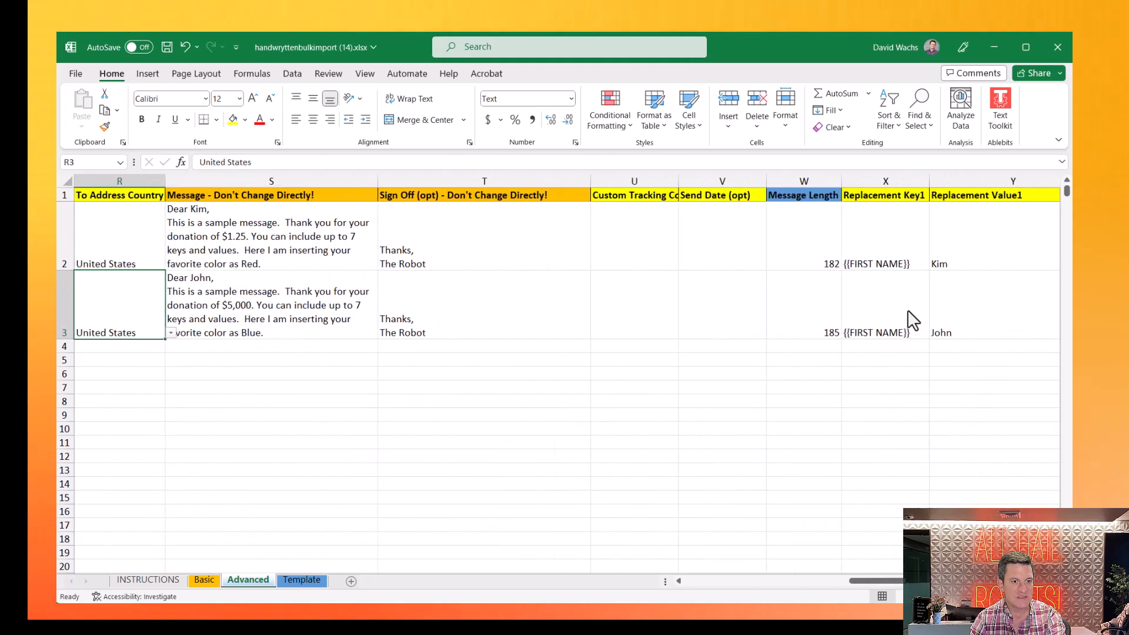
{"action": "key", "text": "Right"}
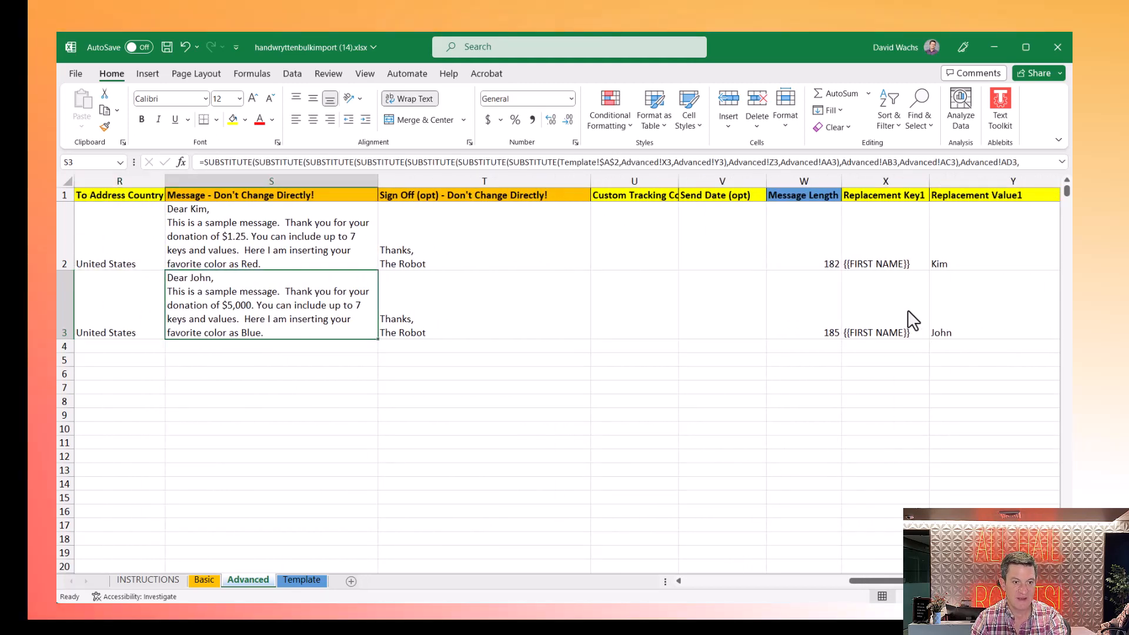
{"action": "key", "text": "Left"}
{"action": "key", "text": "Left"}
{"action": "key", "text": "Left"}
{"action": "key", "text": "Left"}
{"action": "key", "text": "Left"}
{"action": "key", "text": "Left"}
{"action": "key", "text": "Left"}
{"action": "key", "text": "Left"}
{"action": "key", "text": "Left"}
{"action": "key", "text": "Left"}
{"action": "key", "text": "Left"}
{"action": "key", "text": "Left"}
{"action": "key", "text": "Left"}
{"action": "key", "text": "Left"}
{"action": "key", "text": "Left"}
{"action": "key", "text": "Left"}
{"action": "key", "text": "Left"}
{"action": "key", "text": "Left"}
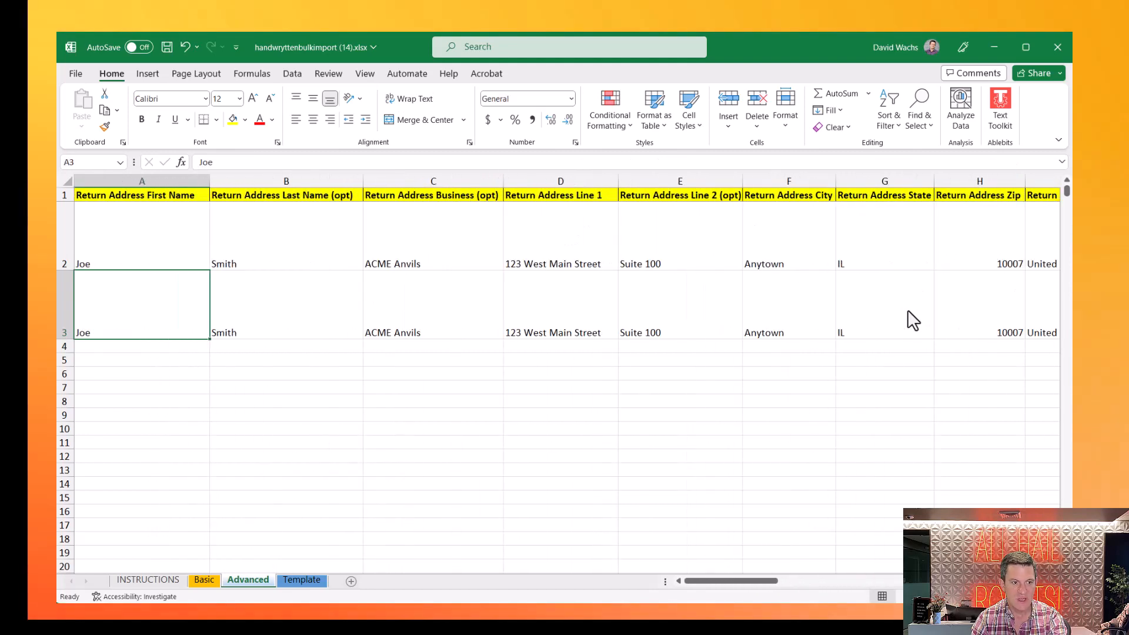
{"action": "key", "text": "shift+Right"}
{"action": "key", "text": "shift+Right"}
{"action": "key", "text": "shift+Right"}
{"action": "key", "text": "shift+Right"}
{"action": "key", "text": "shift+Right"}
{"action": "key", "text": "shift+Right"}
{"action": "key", "text": "shift+Right"}
{"action": "key", "text": "shift+Right"}
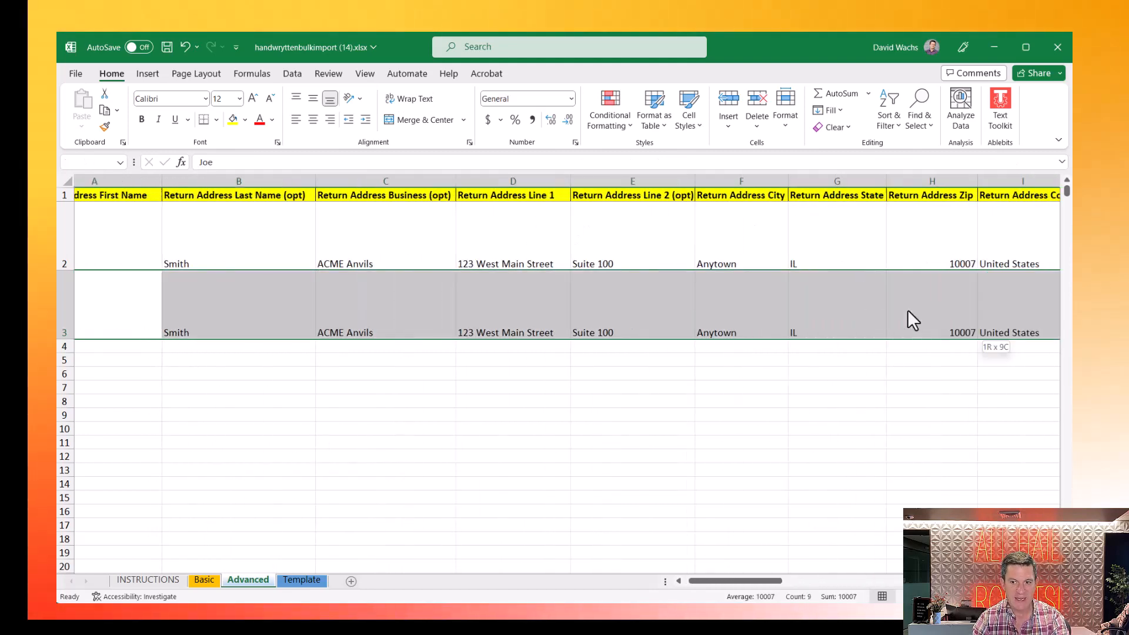
{"action": "key", "text": "shift+Right"}
{"action": "key", "text": "shift+Right"}
{"action": "key", "text": "shift+Right"}
{"action": "key", "text": "shift+Right"}
{"action": "key", "text": "shift+Right"}
{"action": "key", "text": "shift+Right"}
{"action": "key", "text": "shift+Right"}
{"action": "key", "text": "shift+Right"}
{"action": "key", "text": "shift+Right"}
{"action": "key", "text": "shift+Right"}
{"action": "key", "text": "shift+Right"}
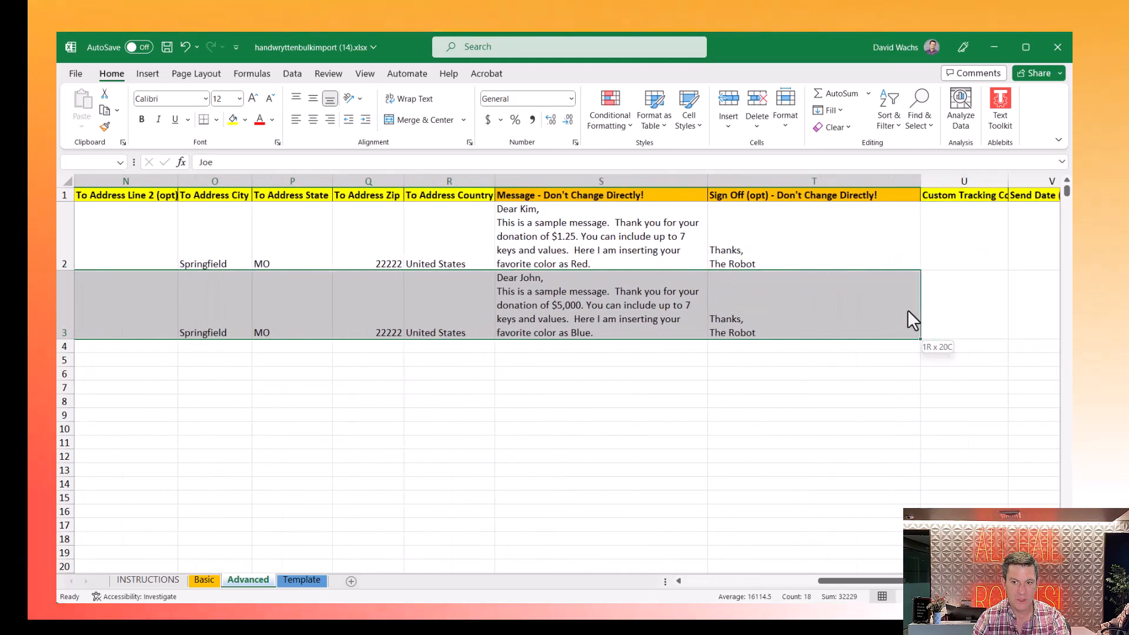
{"action": "key", "text": "shift+Right"}
{"action": "key", "text": "shift+Right"}
{"action": "key", "text": "shift+Right"}
{"action": "key", "text": "shift+Right"}
{"action": "key", "text": "shift+Right"}
{"action": "key", "text": "shift+Right"}
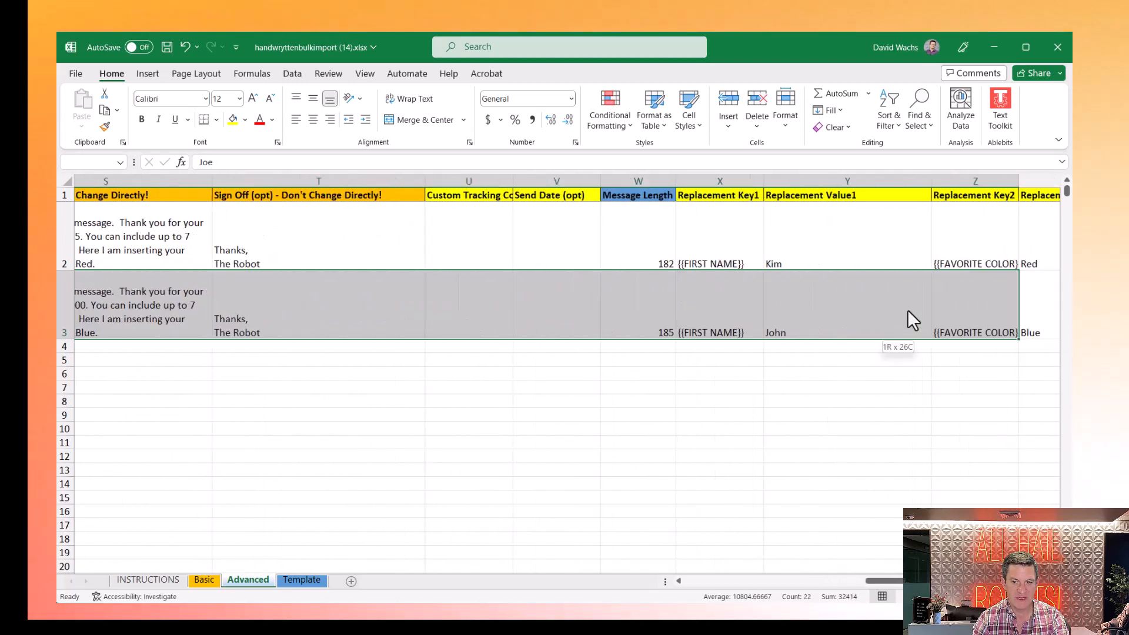
{"action": "key", "text": "shift+Right"}
{"action": "key", "text": "shift+Right"}
{"action": "key", "text": "shift+Right"}
{"action": "key", "text": "shift+Right"}
{"action": "key", "text": "shift+Right"}
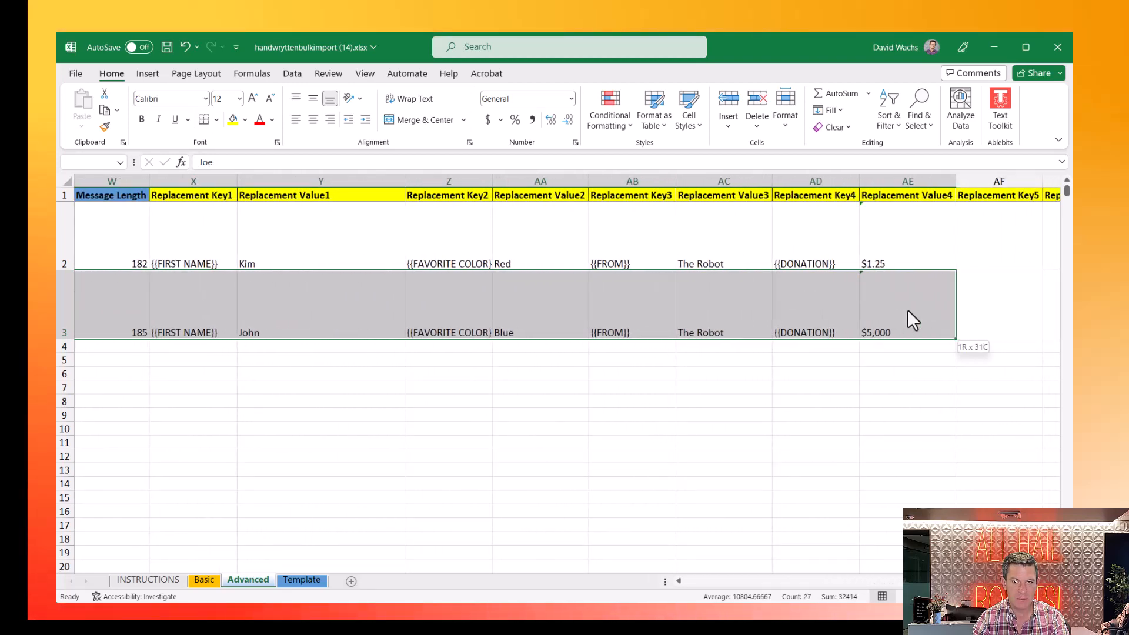
{"action": "key", "text": "ctrl+c"}
{"action": "key", "text": "Down"}
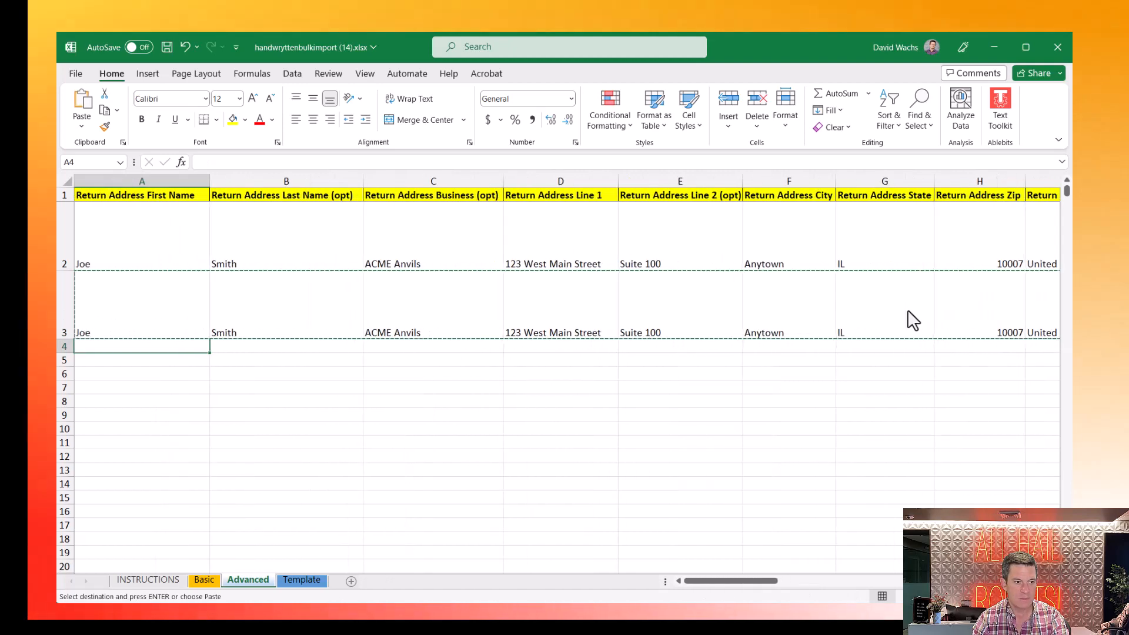
{"action": "key", "text": "shift+space"}
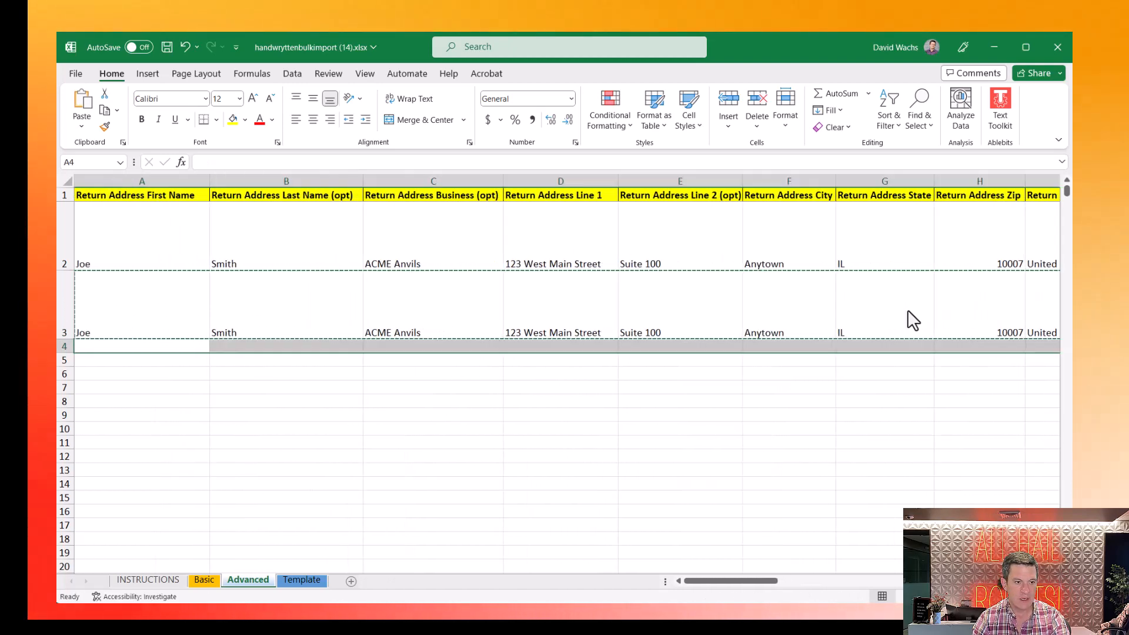
{"action": "key", "text": "ctrl+v"}
{"action": "key", "text": "Down"}
{"action": "key", "text": "shift+space"}
{"action": "key", "text": "ctrl+v"}
{"action": "key", "text": "Down"}
{"action": "key", "text": "shift+space"}
{"action": "key", "text": "ctrl+v"}
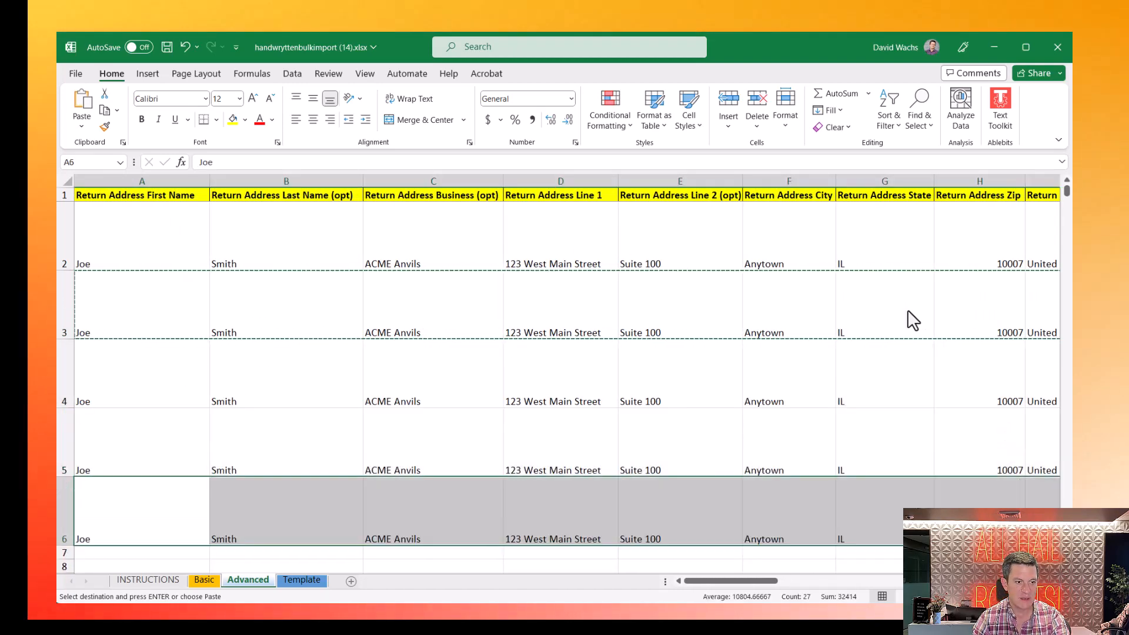
- Paste the sample row into row 7 as well and review the copied data along row 4
{"action": "key", "text": "Up"}
{"action": "key", "text": "Down"}
{"action": "key", "text": "Down"}
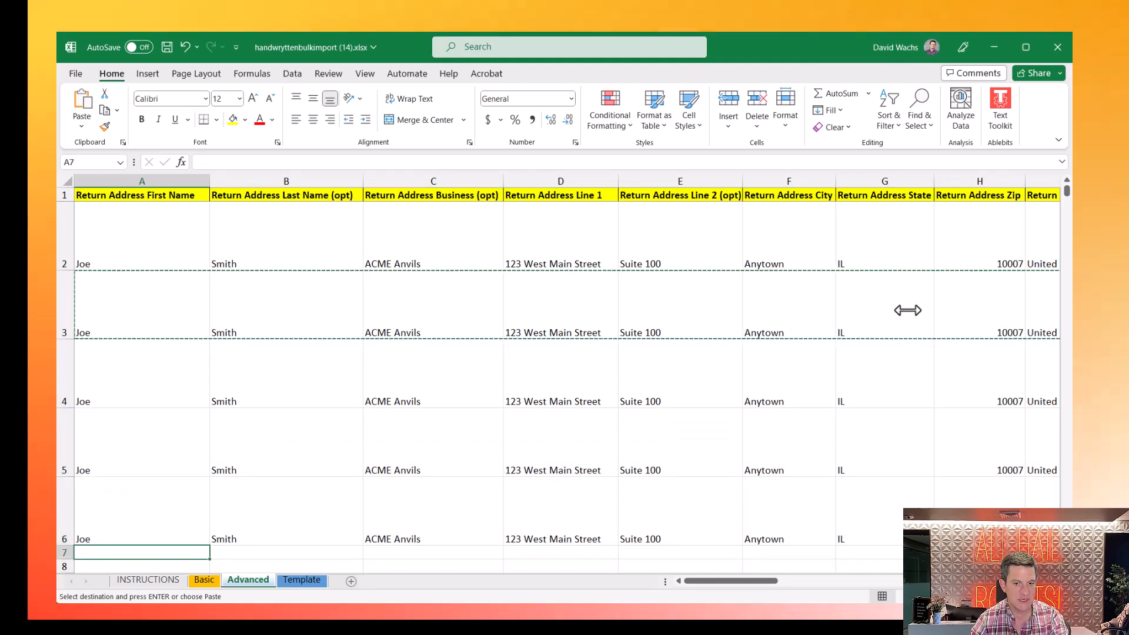
{"action": "scroll", "coordinate": [908, 309], "scroll_direction": "down", "scroll_amount": 1}
{"action": "key", "text": "shift+space"}
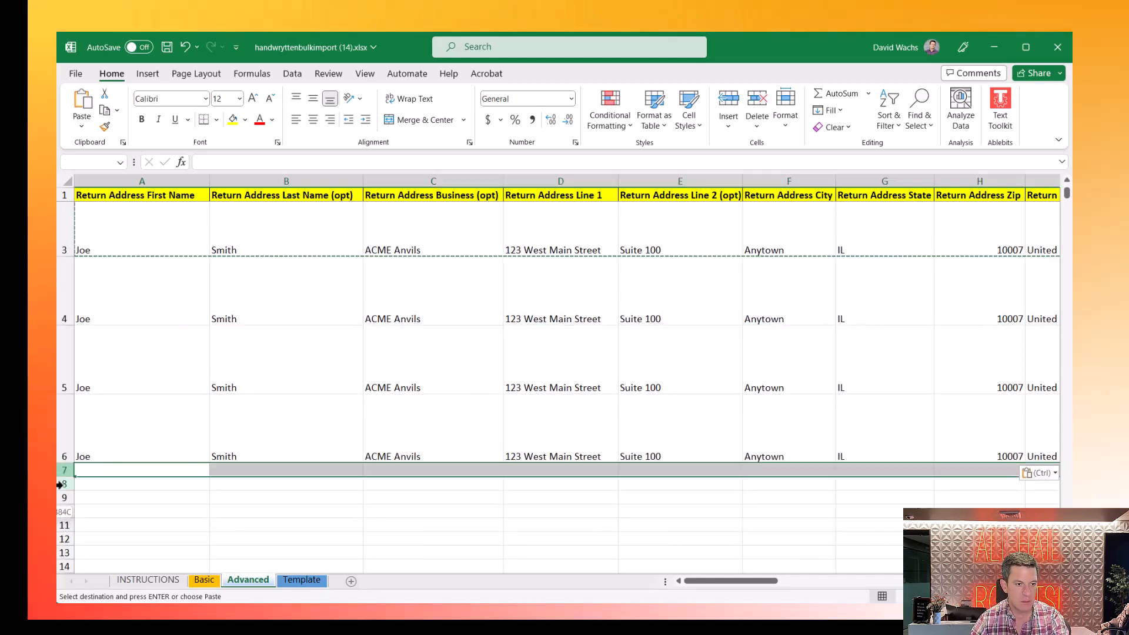
{"action": "key", "text": "shift+Down"}
{"action": "key", "text": "shift+Down"}
{"action": "key", "text": "shift+Down"}
{"action": "key", "text": "shift+Down"}
{"action": "key", "text": "shift+Down"}
{"action": "key", "text": "shift+Down"}
{"action": "key", "text": "shift+Down"}
{"action": "key", "text": "shift+Down"}
{"action": "key", "text": "shift+Down"}
{"action": "key", "text": "shift+Down"}
{"action": "key", "text": "shift+Down"}
{"action": "key", "text": "shift+Down"}
{"action": "key", "text": "shift+Down"}
{"action": "key", "text": "shift+Down"}
{"action": "key", "text": "shift+Down"}
{"action": "key", "text": "shift+Down"}
{"action": "key", "text": "shift+Down"}
{"action": "key", "text": "shift+Down"}
{"action": "key", "text": "shift+Down"}
{"action": "key", "text": "shift+Down"}
{"action": "key", "text": "ctrl+v"}
{"action": "scroll", "coordinate": [182, 534], "scroll_direction": "up", "scroll_amount": 2}
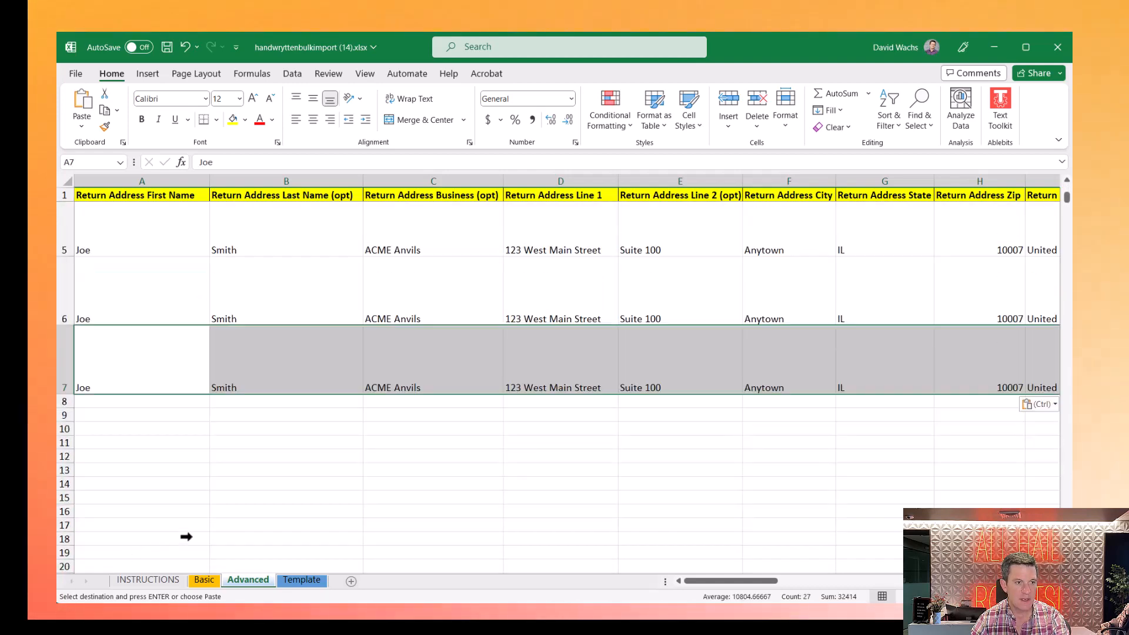
{"action": "left_click", "coordinate": [284, 503]}
{"action": "scroll", "coordinate": [239, 441], "scroll_direction": "up", "scroll_amount": 1}
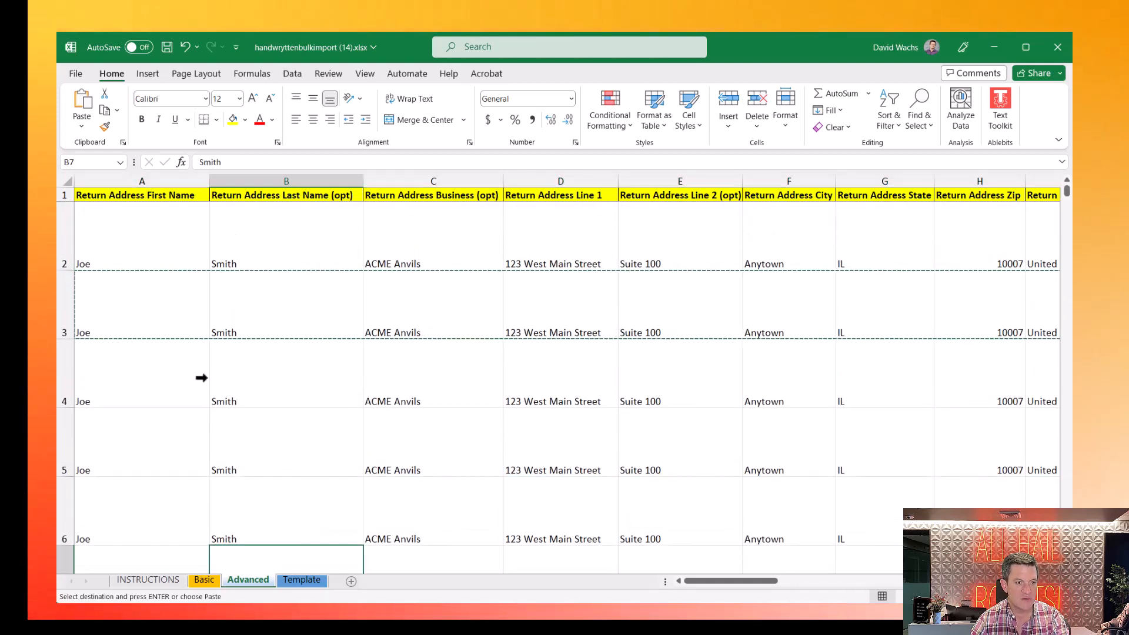
{"action": "key", "text": "Right"}
{"action": "key", "text": "Right"}
{"action": "key", "text": "Right"}
{"action": "key", "text": "Right"}
{"action": "key", "text": "Right"}
{"action": "key", "text": "Right"}
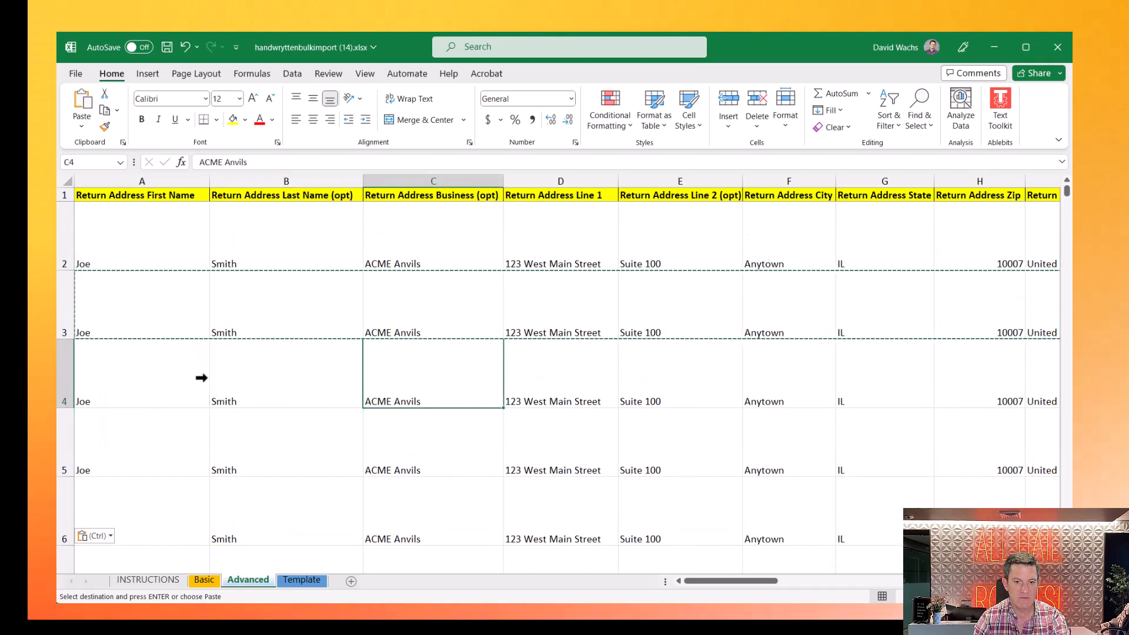
{"action": "key", "text": "Left"}
{"action": "key", "text": "Left"}
{"action": "key", "text": "Right"}
{"action": "key", "text": "Right"}
{"action": "key", "text": "Right"}
{"action": "key", "text": "Right"}
{"action": "key", "text": "Right"}
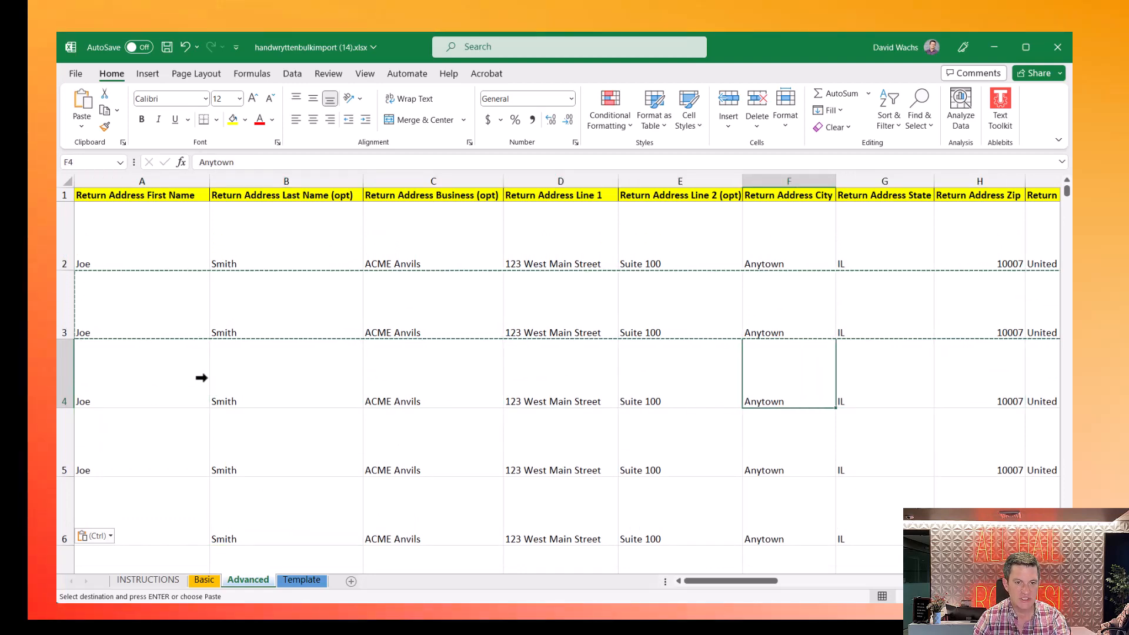
- Enter a different recipient first name in each cell from J3 through J7
{"action": "key", "text": "Up"}
{"action": "key", "text": "Left"}
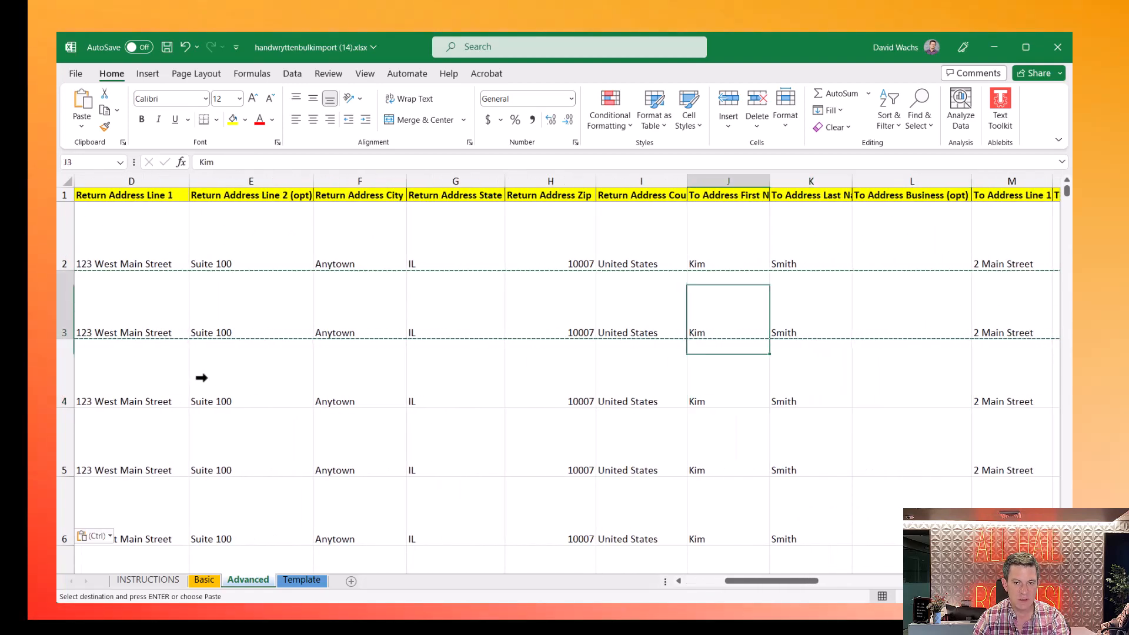
{"action": "type", "text": "John"}
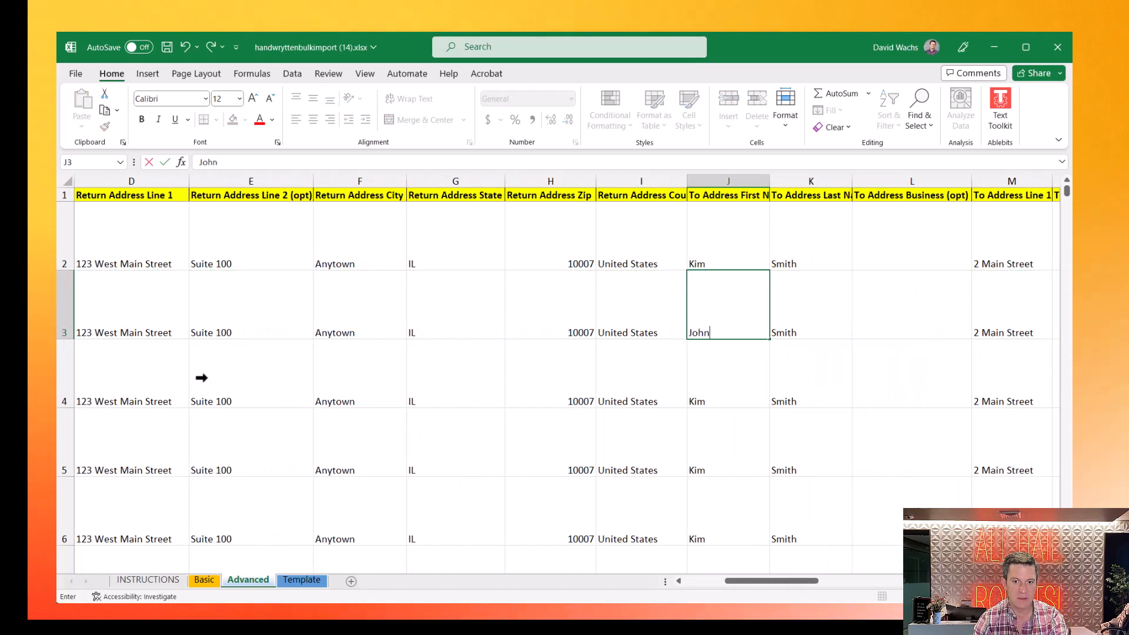
{"action": "key", "text": "Return"}
{"action": "type", "text": "Sally"}
{"action": "key", "text": "Return"}
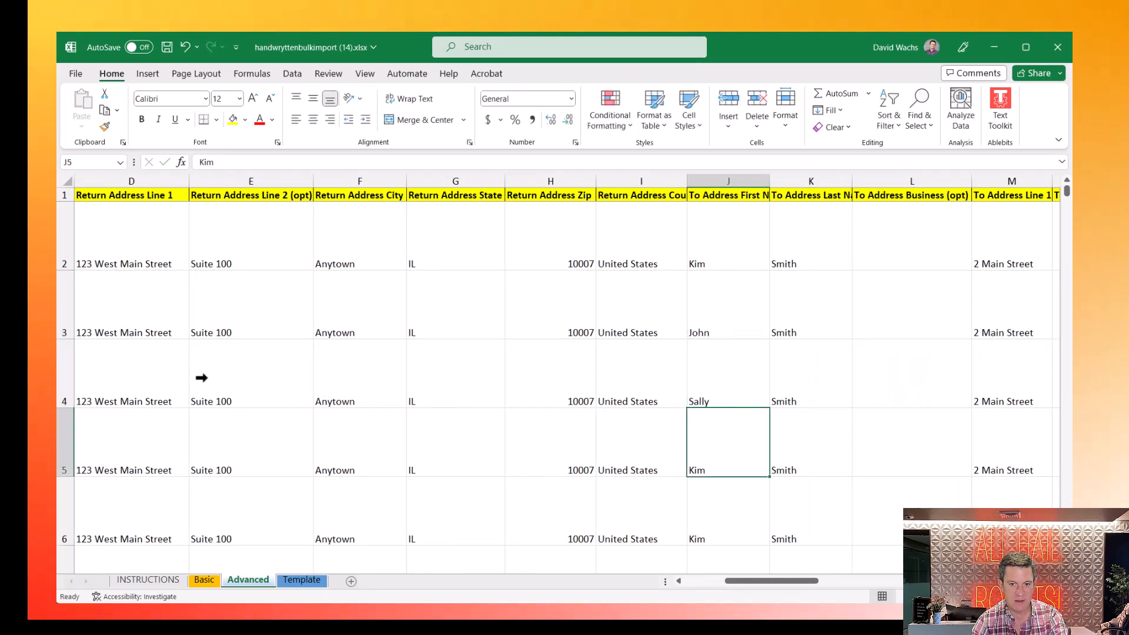
{"action": "type", "text": "Frank"}
{"action": "key", "text": "Return"}
{"action": "type", "text": "Sue"}
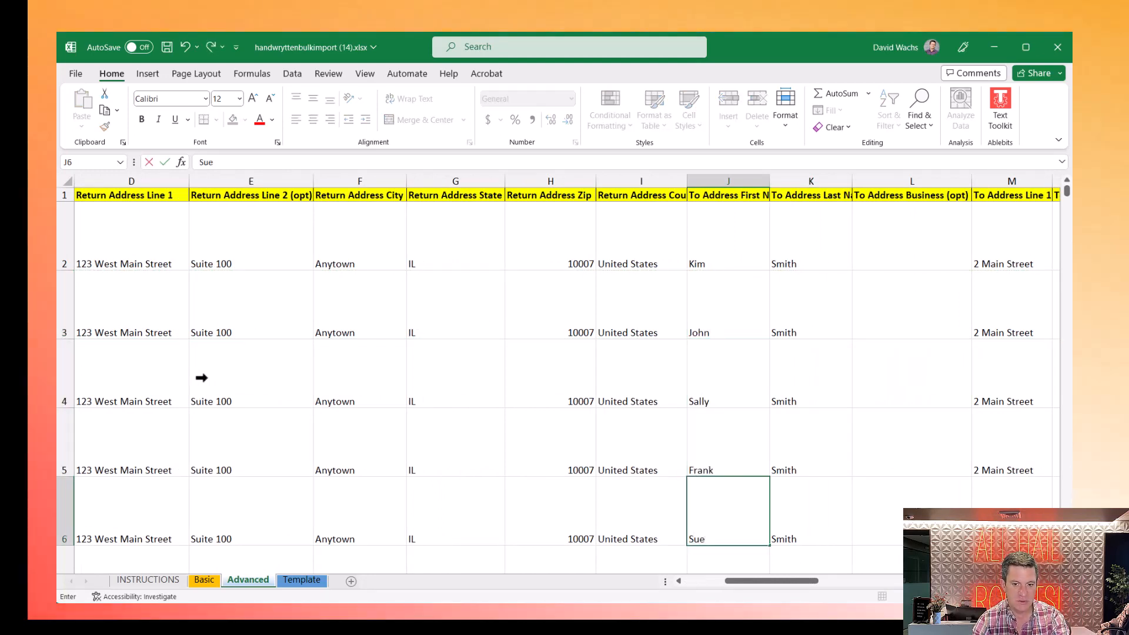
{"action": "key", "text": "Return"}
{"action": "key", "text": "Up"}
{"action": "key", "text": "Return"}
{"action": "type", "text": "Gary"}
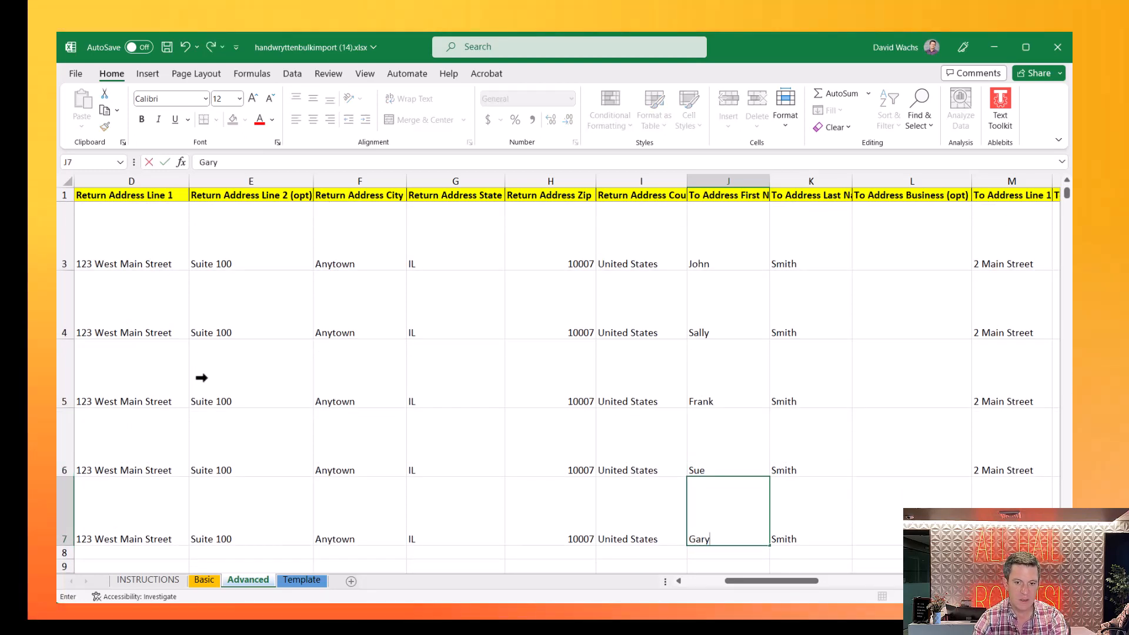
{"action": "key", "text": "Return"}
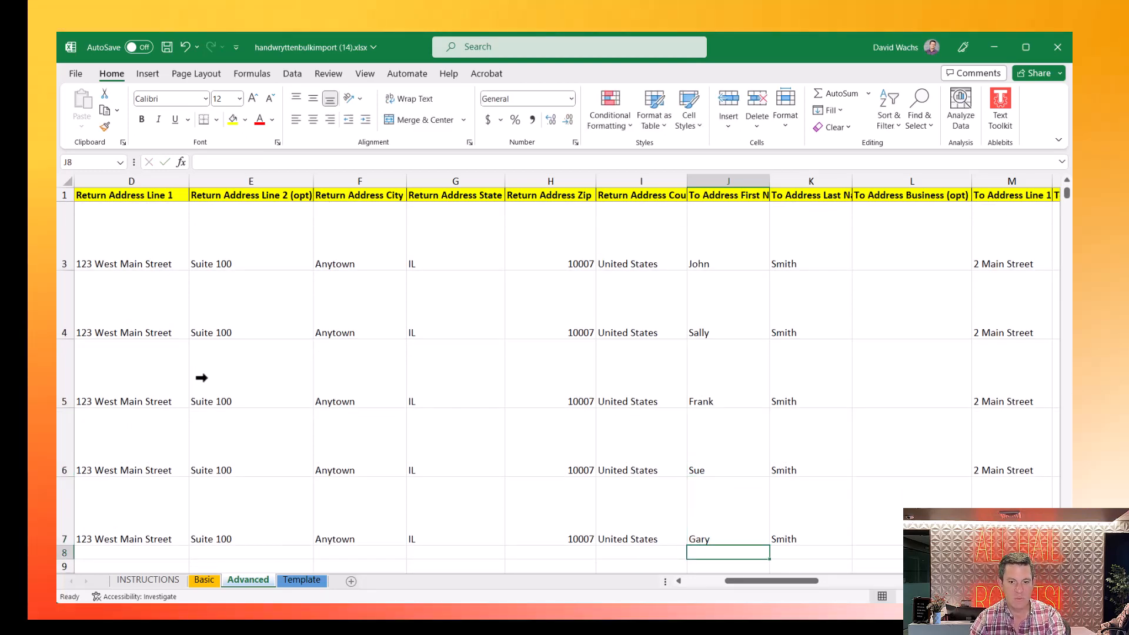
- Select the new first names in J4:J7
{"action": "key", "text": "Up"}
{"action": "key", "text": "Up"}
{"action": "key", "text": "Up"}
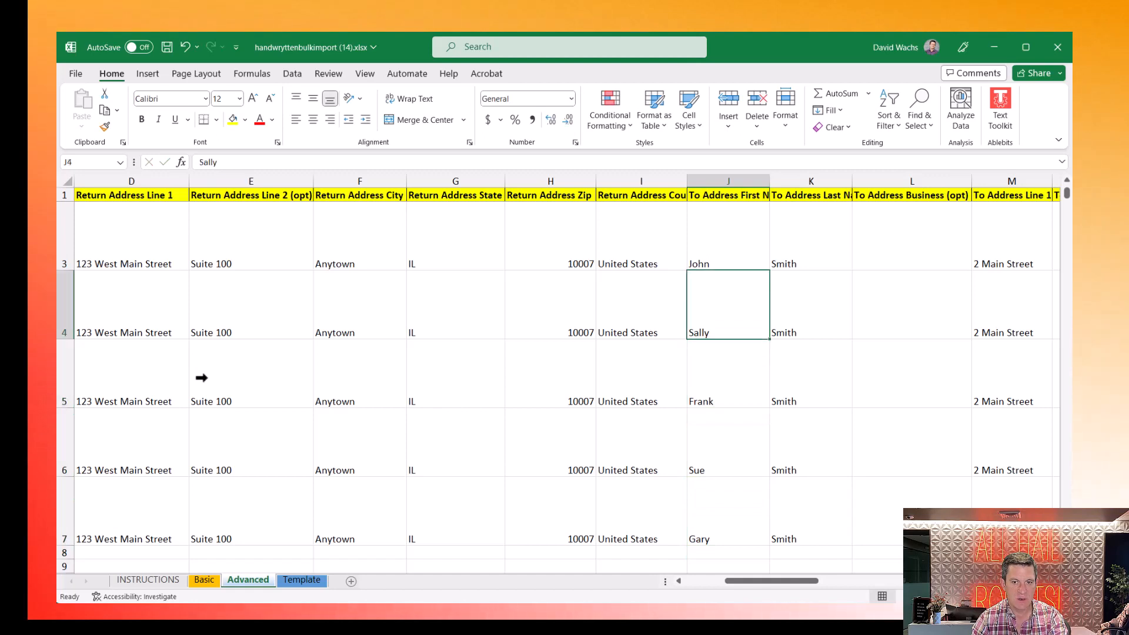
{"action": "key", "text": "shift+Down"}
{"action": "key", "text": "shift+Down"}
{"action": "key", "text": "shift+Down"}
{"action": "key", "text": "shift+Down"}
{"action": "key", "text": "Up"}
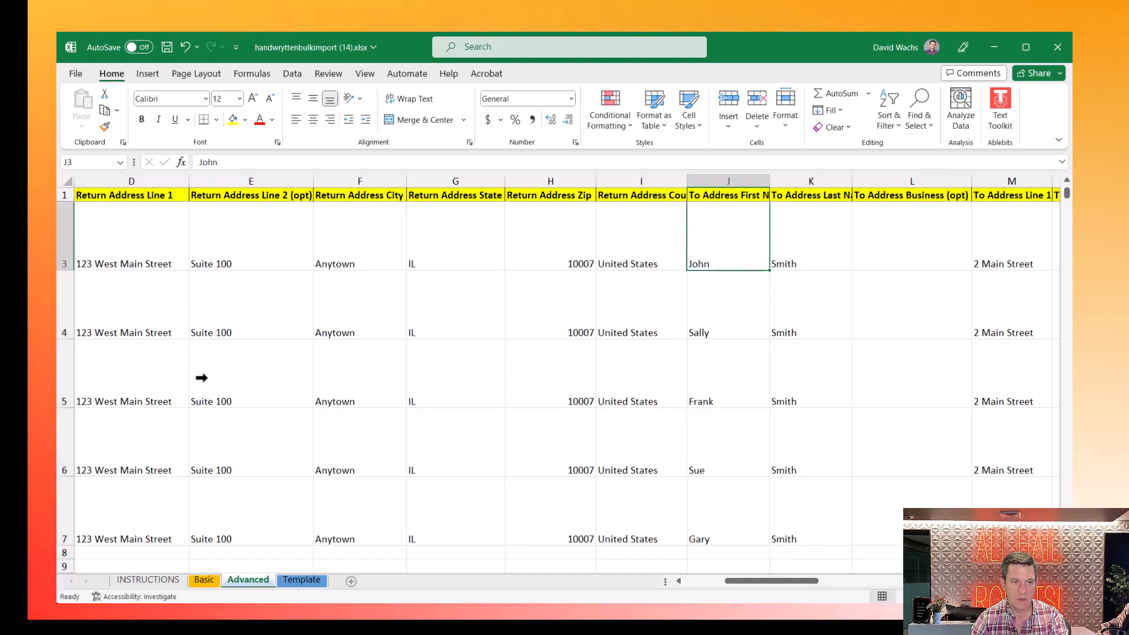
{"action": "key", "text": "shift+Down"}
{"action": "key", "text": "shift+Down"}
{"action": "key", "text": "shift+Down"}
{"action": "key", "text": "shift+Down"}
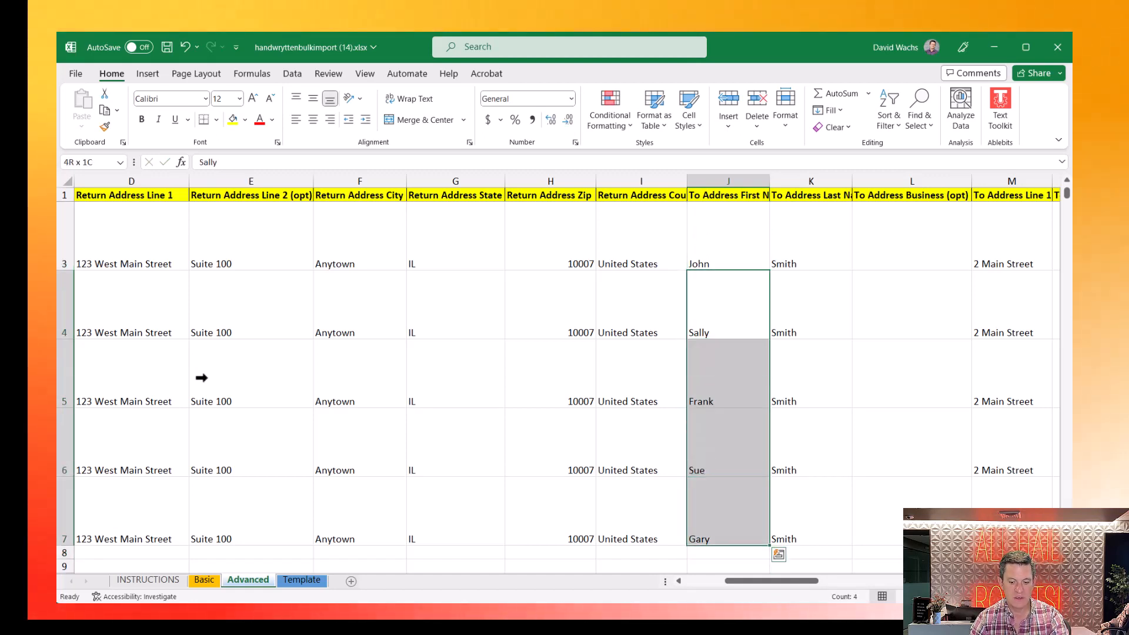
- Paste the J4:J7 first names into Replacement Value1 at Y4:Y7 and check the personalised messages
{"action": "key", "text": "ctrl+c"}
{"action": "key", "text": "Right"}
{"action": "key", "text": "Right"}
{"action": "key", "text": "Right"}
{"action": "key", "text": "Right"}
{"action": "key", "text": "Right"}
{"action": "key", "text": "Right"}
{"action": "key", "text": "Right"}
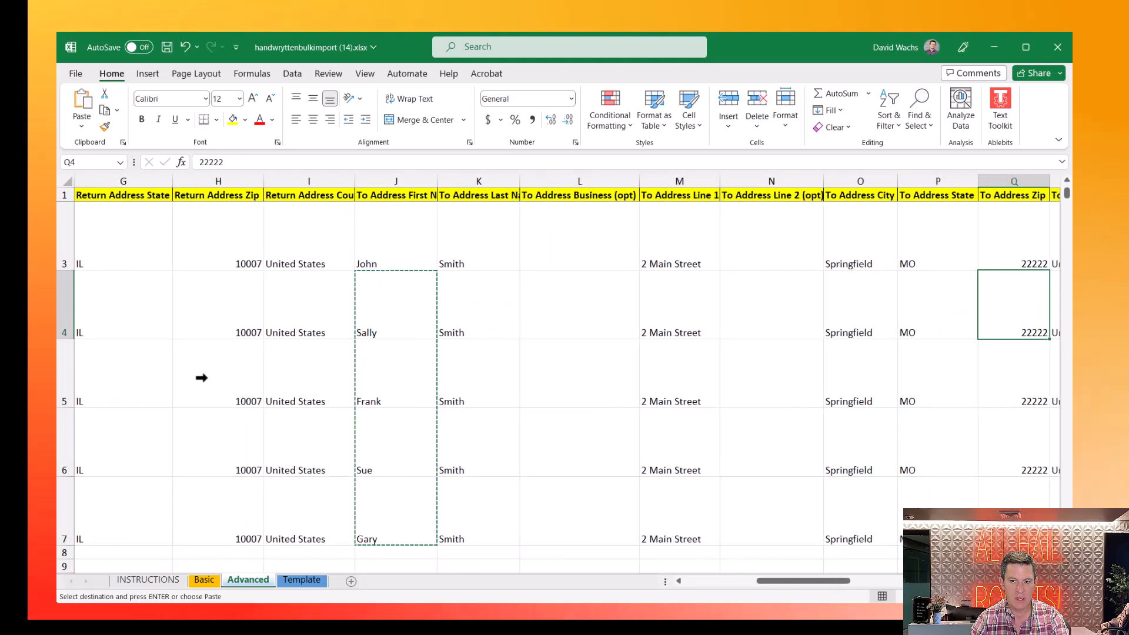
{"action": "key", "text": "Right"}
{"action": "key", "text": "Right"}
{"action": "key", "text": "Right"}
{"action": "key", "text": "Right"}
{"action": "key", "text": "Right"}
{"action": "key", "text": "Right"}
{"action": "key", "text": "Right"}
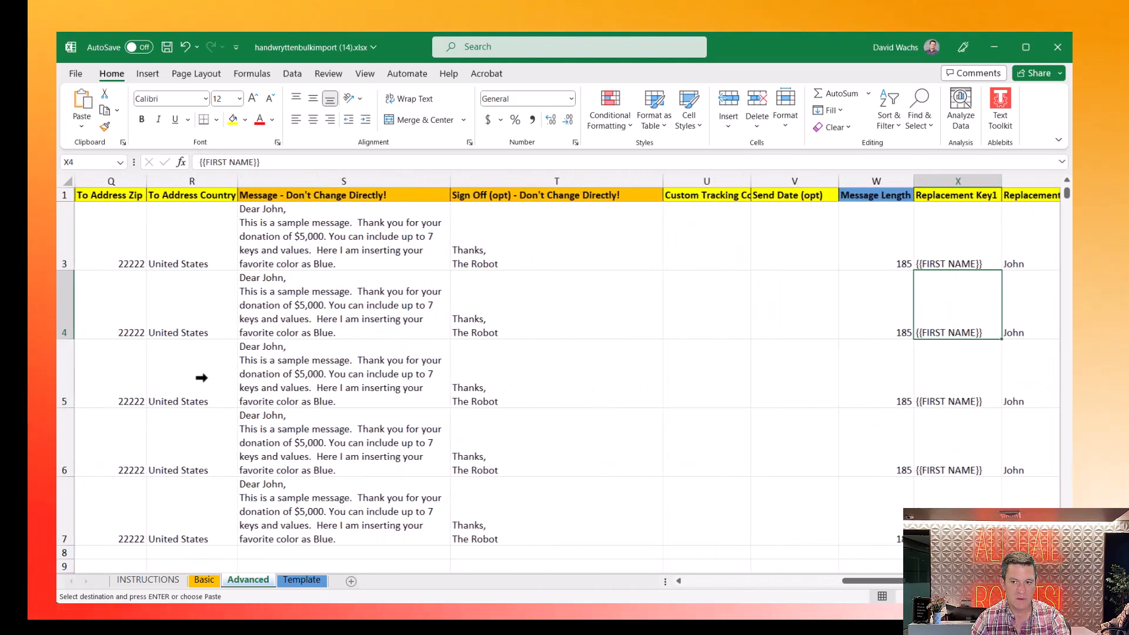
{"action": "key", "text": "Right"}
{"action": "key", "text": "ctrl+v"}
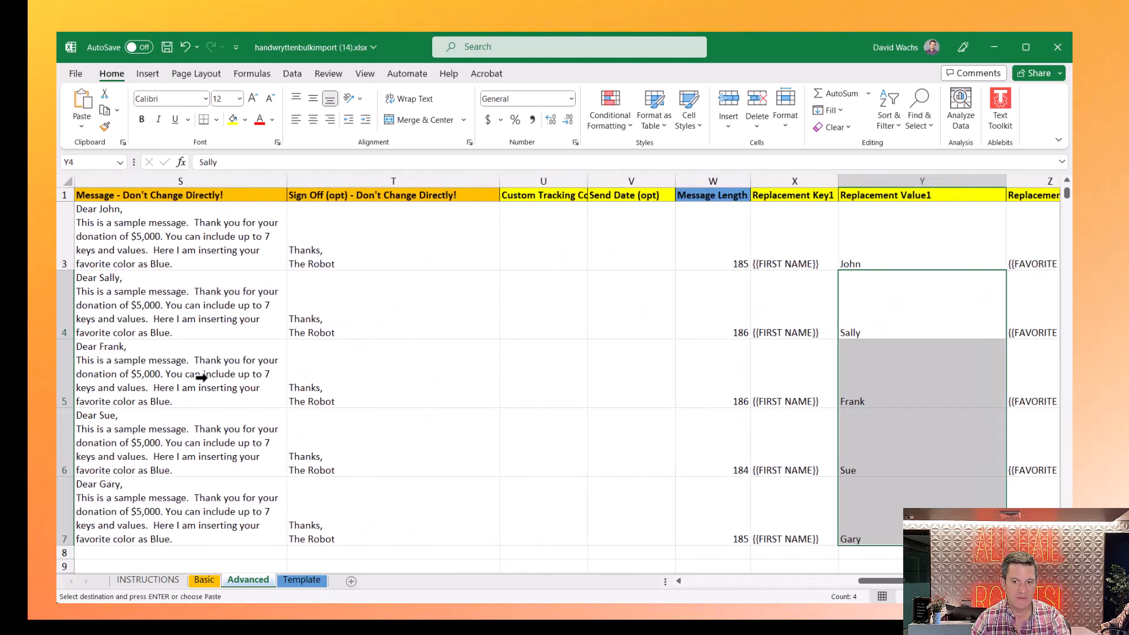
{"action": "key", "text": "Left"}
{"action": "key", "text": "Left"}
{"action": "key", "text": "Left"}
{"action": "key", "text": "Left"}
{"action": "key", "text": "Left"}
{"action": "key", "text": "Left"}
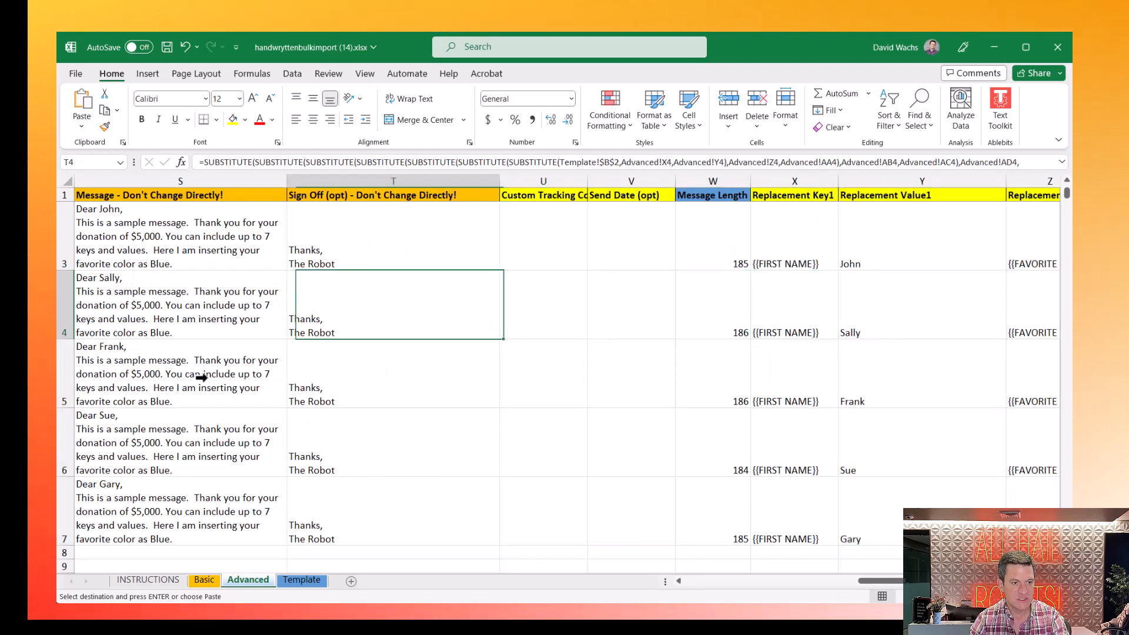
{"action": "key", "text": "Down"}
{"action": "key", "text": "Down"}
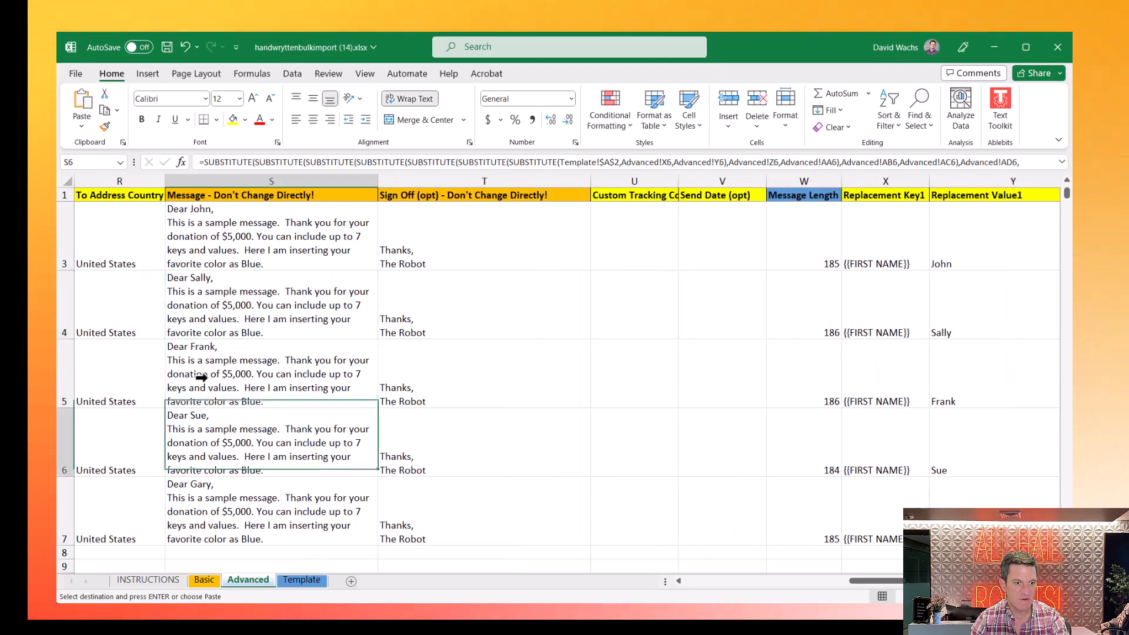
{"action": "key", "text": "Right"}
{"action": "key", "text": "Right"}
{"action": "key", "text": "Right"}
{"action": "key", "text": "Right"}
{"action": "key", "text": "Right"}
{"action": "key", "text": "Right"}
{"action": "key", "text": "Right"}
{"action": "key", "text": "Right"}
{"action": "key", "text": "Right"}
{"action": "key", "text": "Right"}
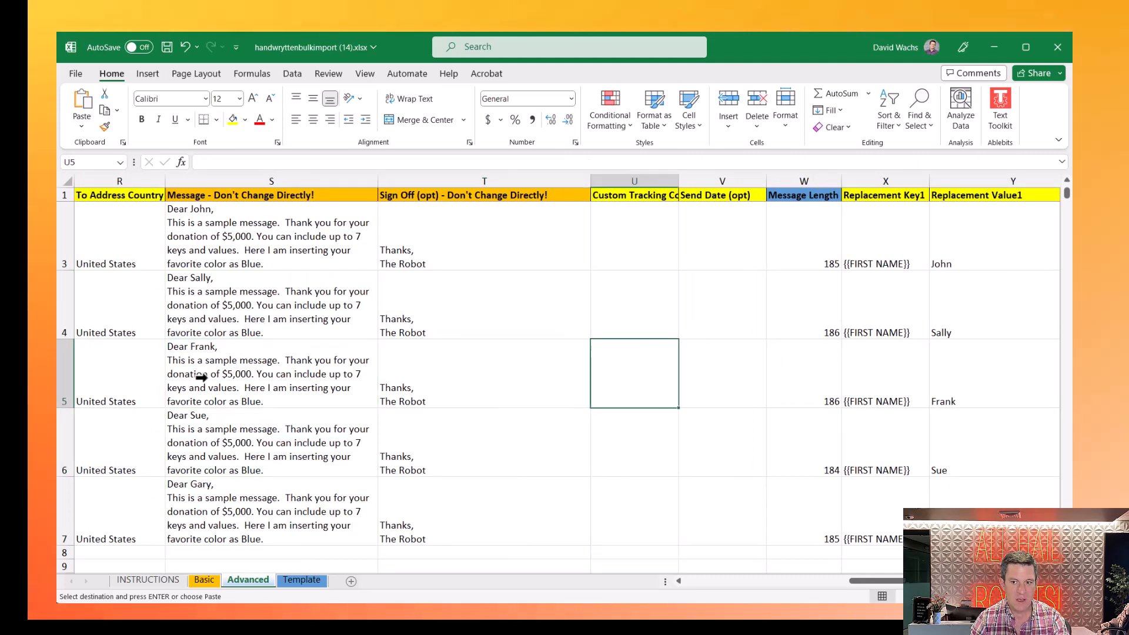
{"action": "key", "text": "Right"}
{"action": "key", "text": "Right"}
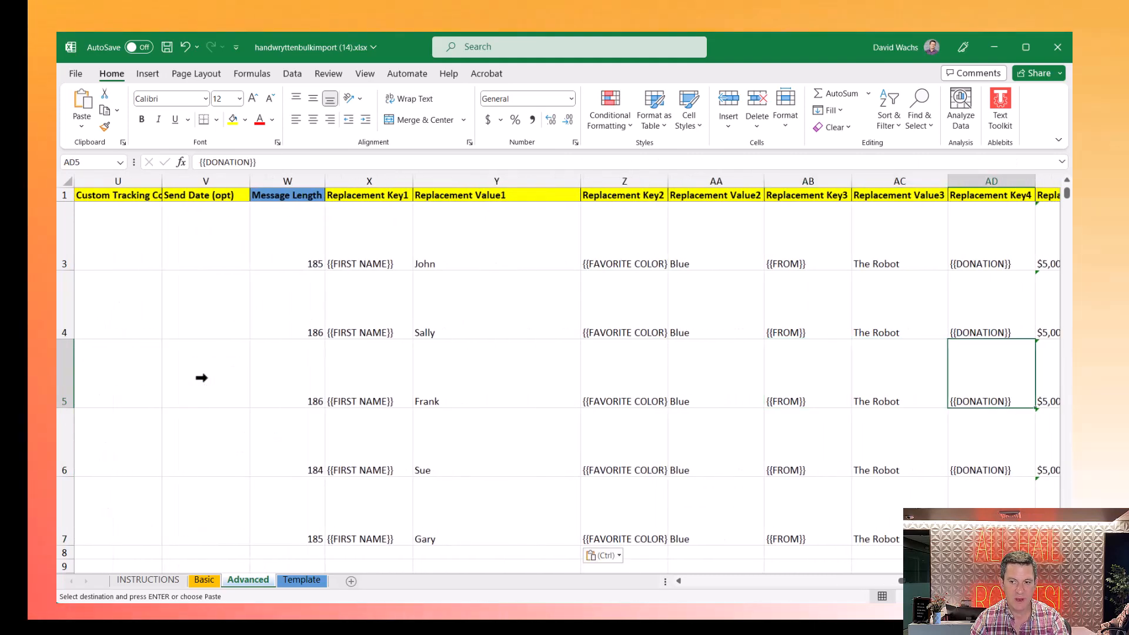
{"action": "key", "text": "Up"}
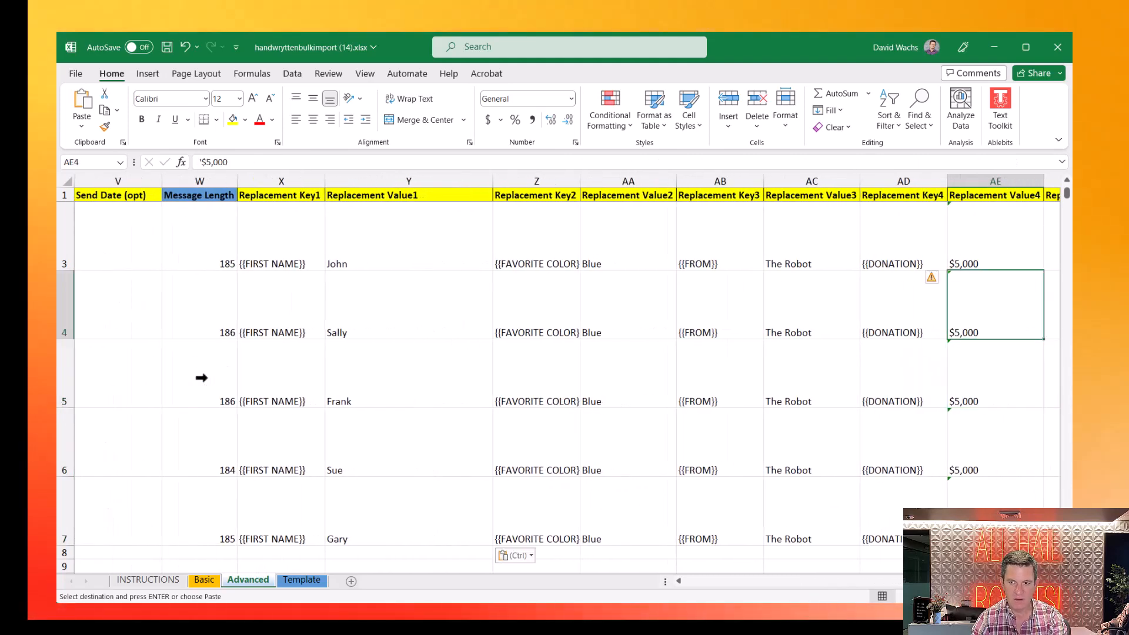
- Enter text donation amounts '$200, '$300, '$400 and '$500 in AE4:AE7
{"action": "type", "text": "'$2"}
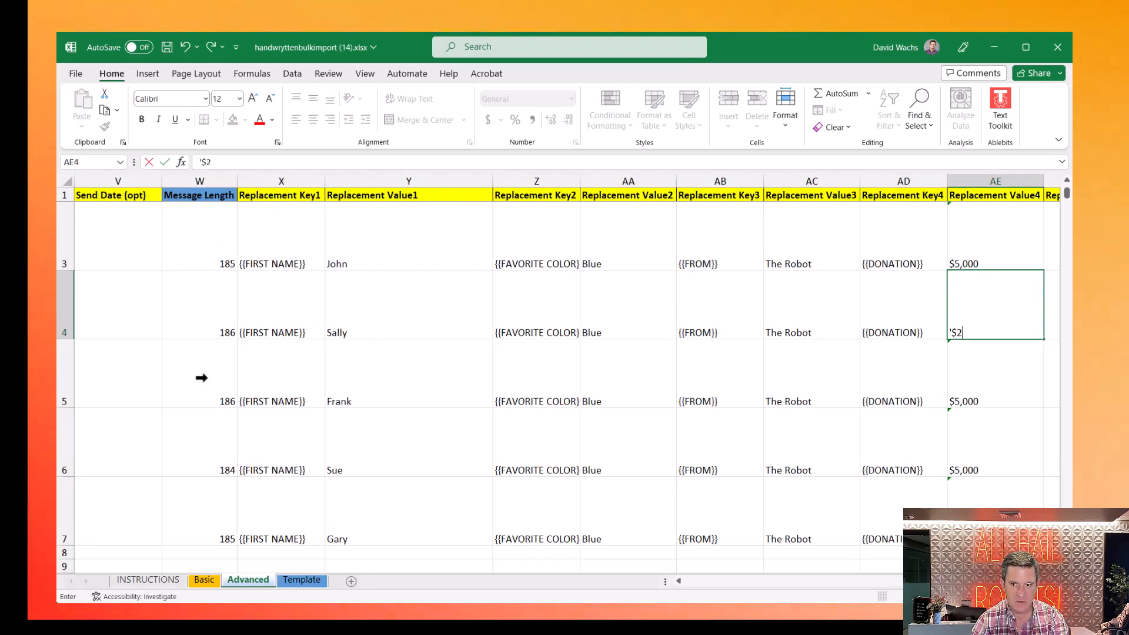
{"action": "type", "text": "00"}
{"action": "key", "text": "Return"}
{"action": "type", "text": ";'"}
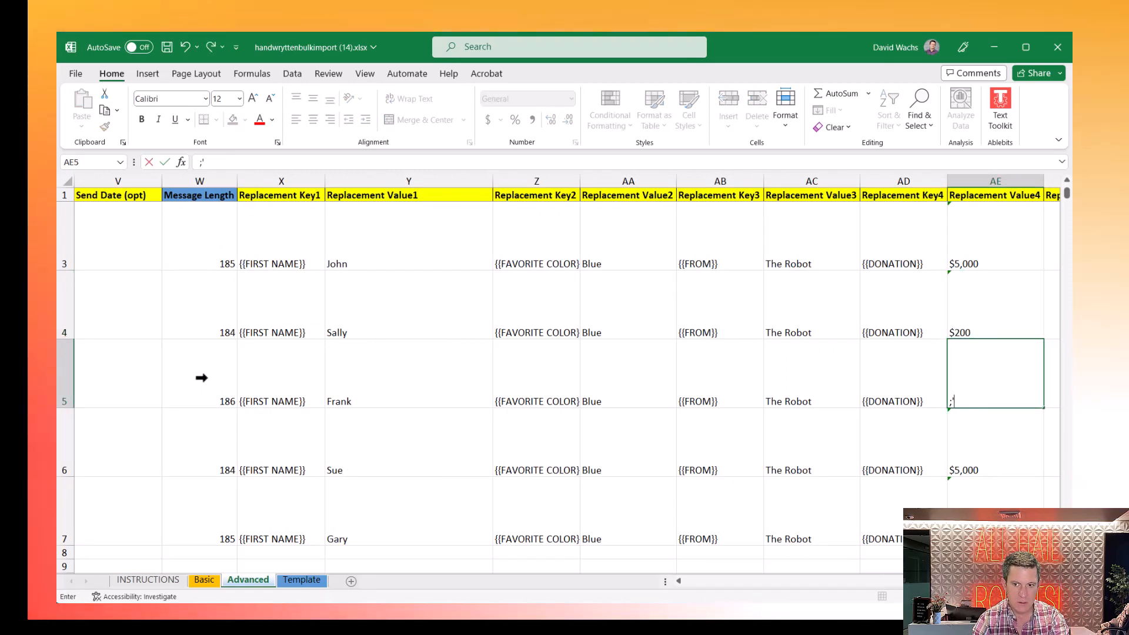
{"action": "key", "text": "BackSpace"}
{"action": "key", "text": "BackSpace"}
{"action": "type", "text": "'3"}
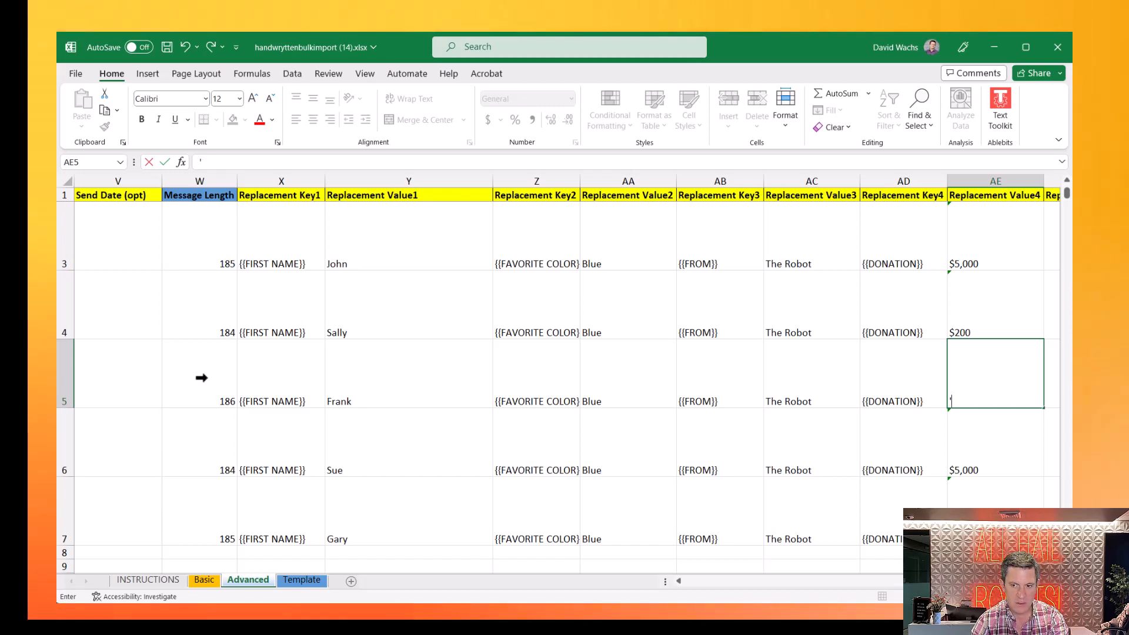
{"action": "type", "text": "$300"}
{"action": "key", "text": "Return"}
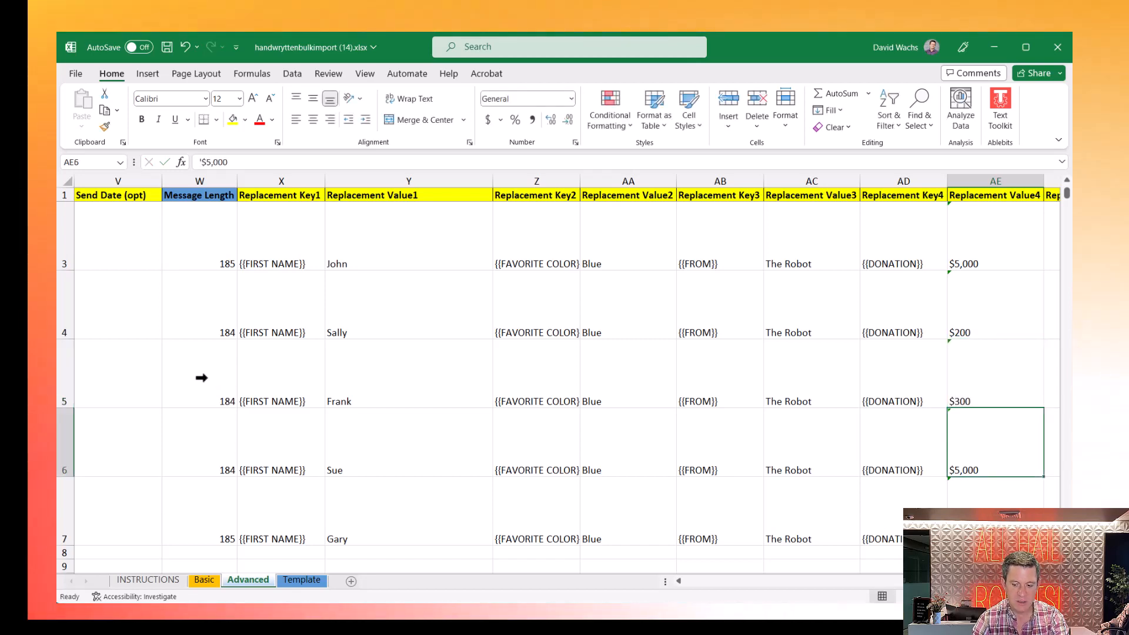
{"action": "type", "text": "'"}
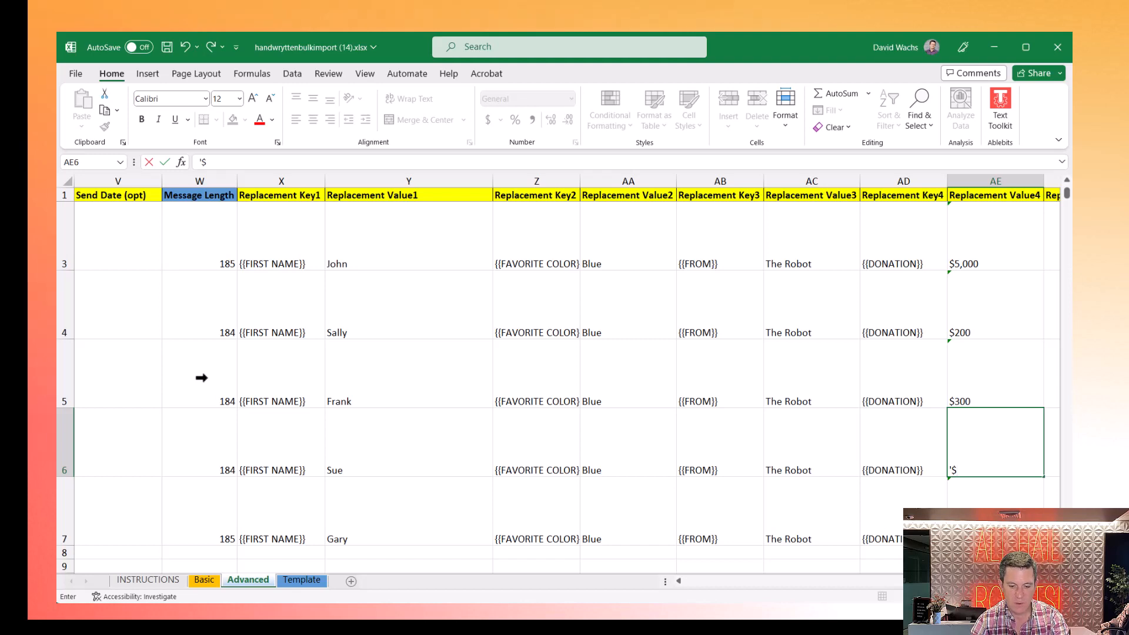
{"action": "key", "text": "Return"}
{"action": "type", "text": "'"}
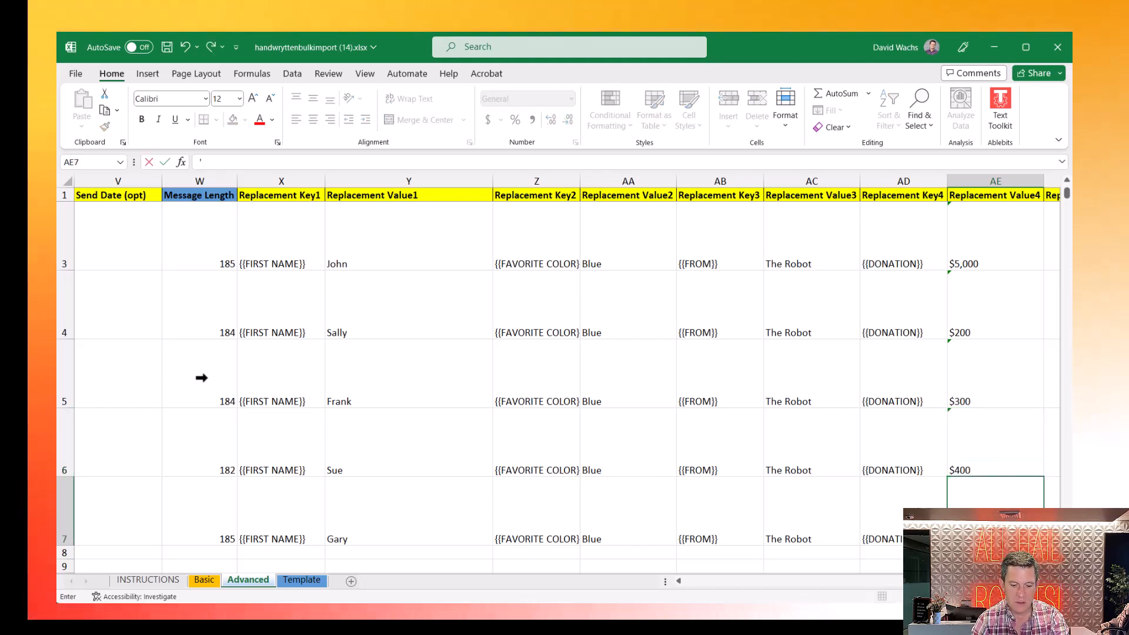
{"action": "type", "text": "$500"}
{"action": "key", "text": "Return"}
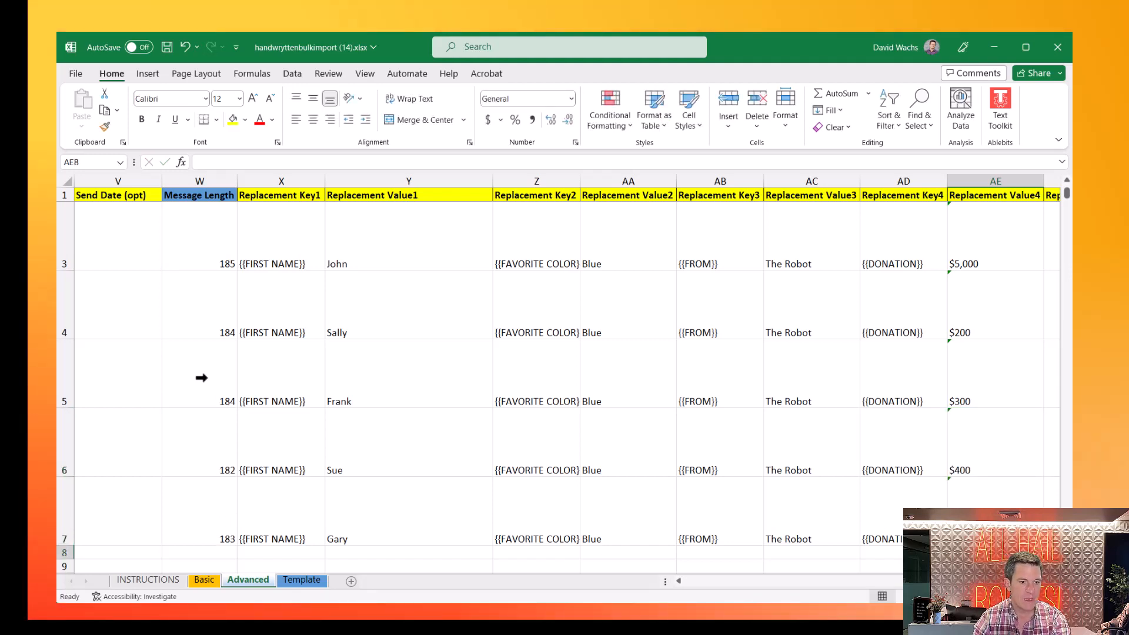
{"action": "key", "text": "Up"}
{"action": "key", "text": "Left"}
{"action": "key", "text": "Left"}
{"action": "key", "text": "Left"}
{"action": "key", "text": "Left"}
{"action": "key", "text": "Left"}
{"action": "key", "text": "Left"}
{"action": "key", "text": "Left"}
{"action": "key", "text": "Left"}
{"action": "key", "text": "Left"}
{"action": "key", "text": "Left"}
{"action": "key", "text": "Left"}
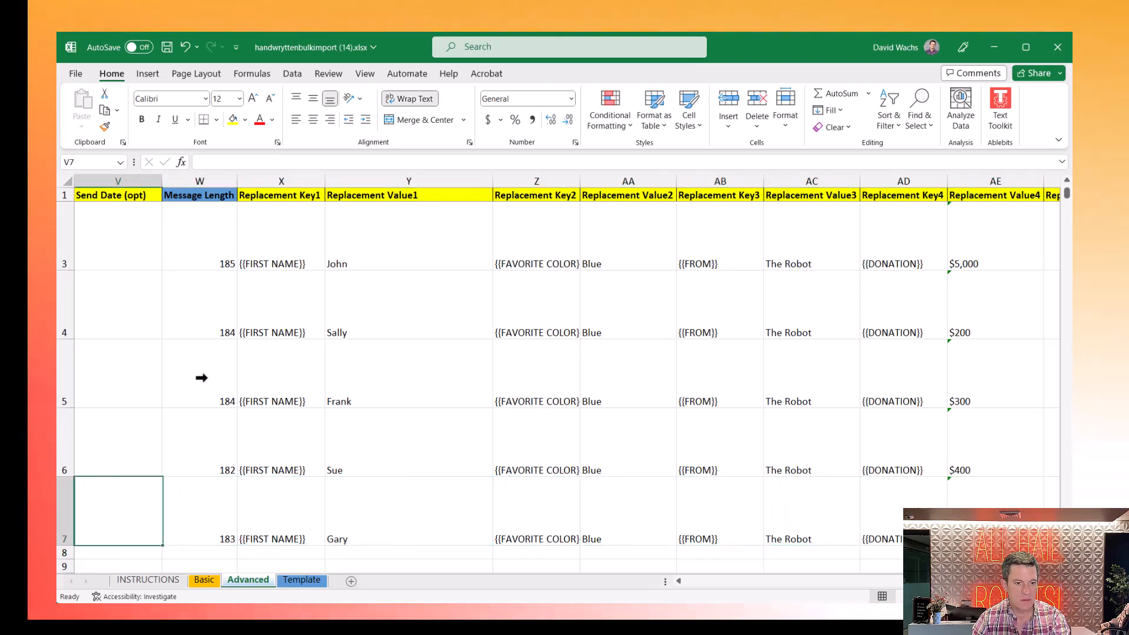
{"action": "key", "text": "Left"}
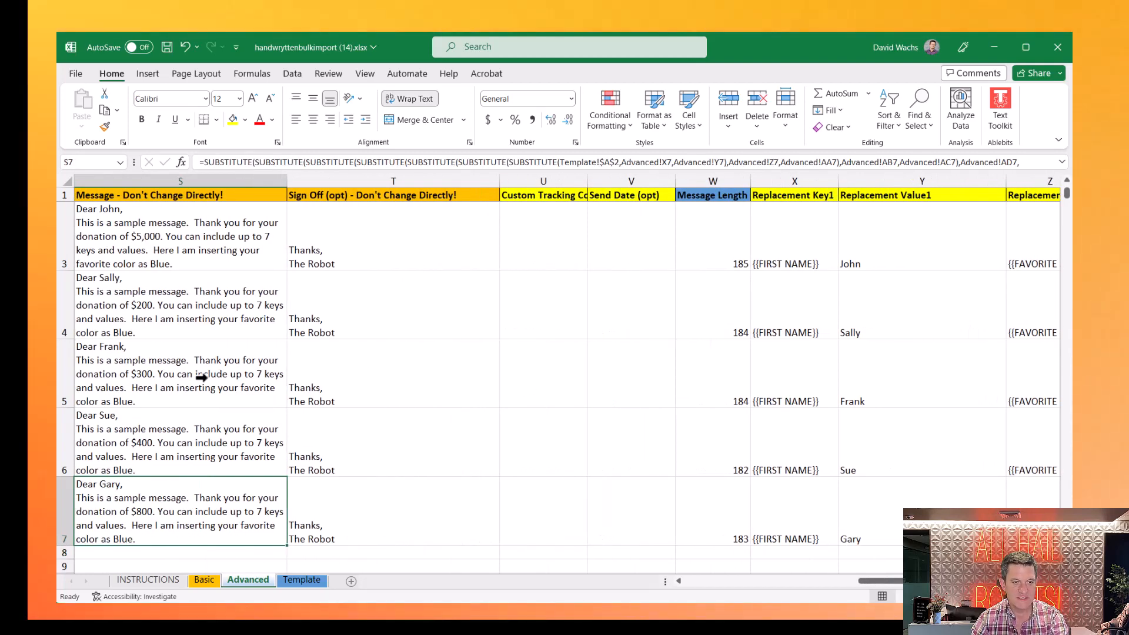
- Switch to the Basic sheet, select B2 and save the workbook
{"action": "key", "text": "Left"}
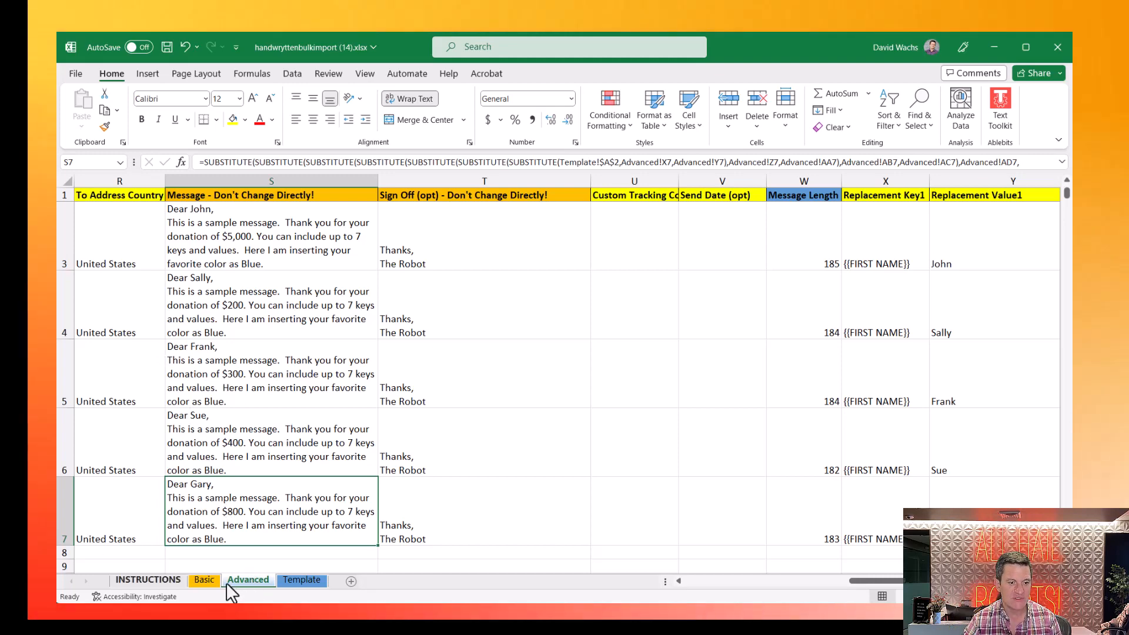
{"action": "left_click", "coordinate": [198, 583]}
{"action": "left_click", "coordinate": [202, 241]}
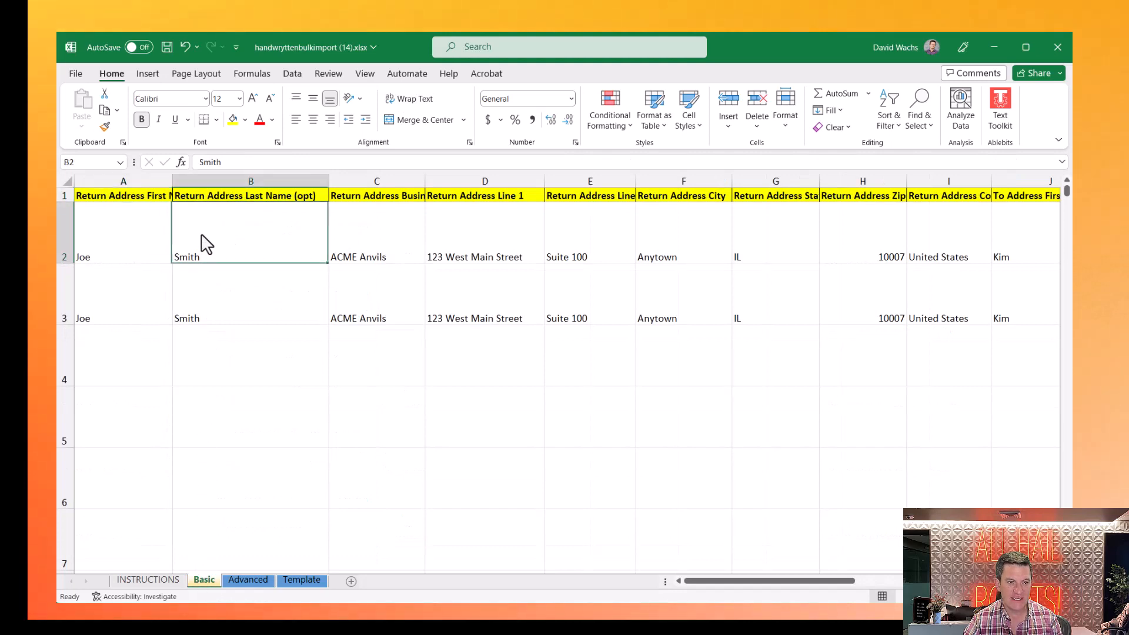
{"action": "left_click", "coordinate": [163, 46]}
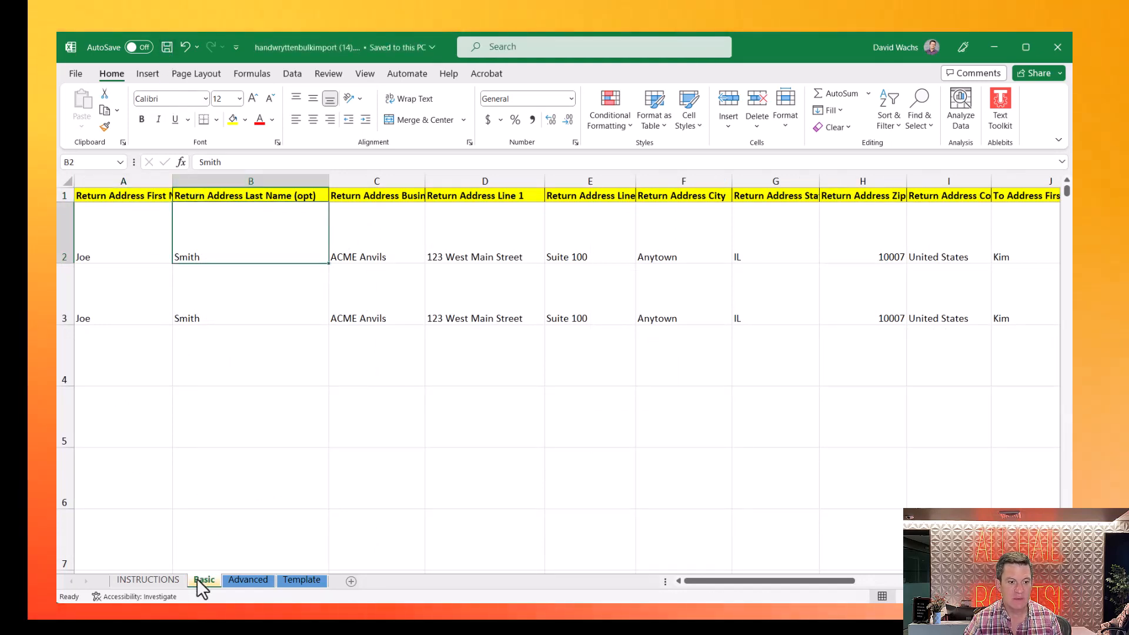
- Cycle through the instructions, Template and Basic sheets, then save with Advanced active
{"action": "left_click", "coordinate": [146, 581]}
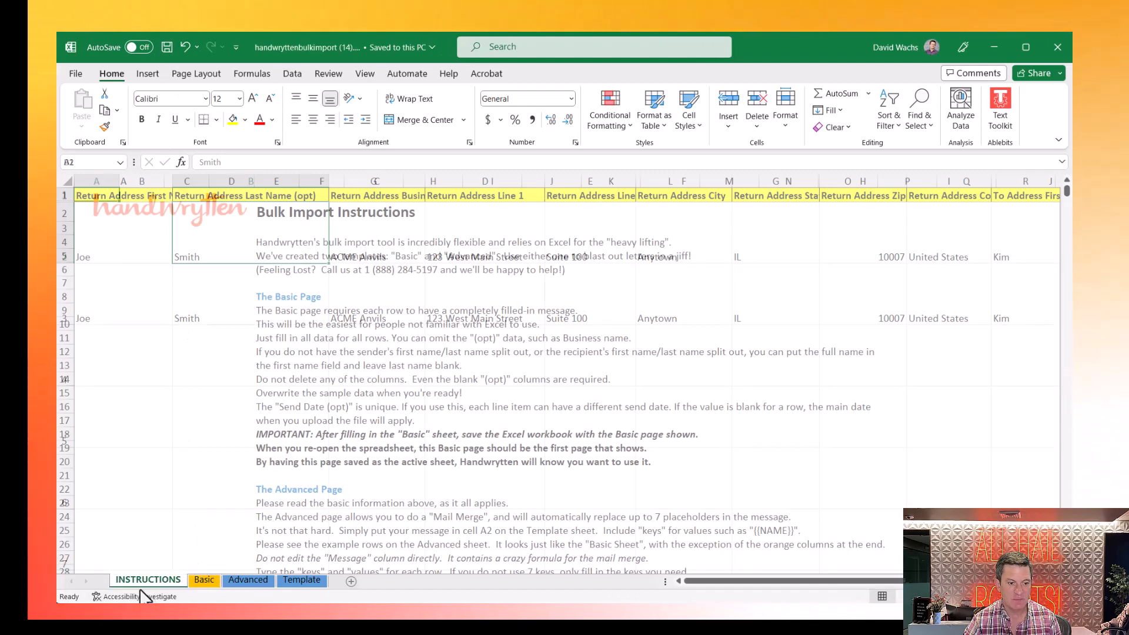
{"action": "left_click", "coordinate": [253, 580]}
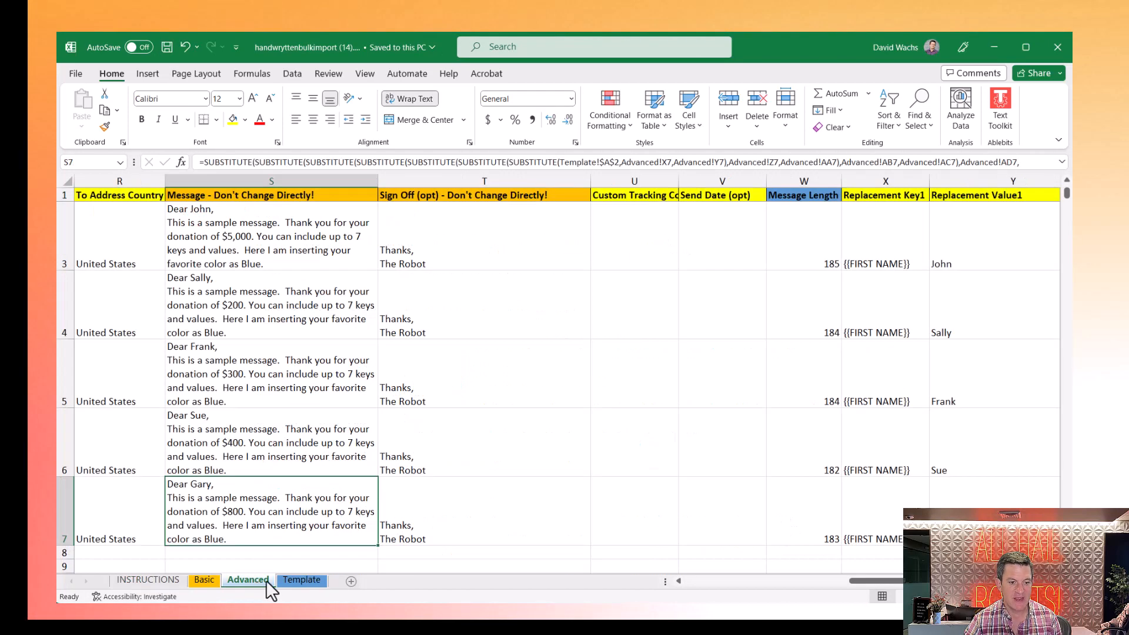
{"action": "left_click", "coordinate": [300, 581]}
{"action": "left_click", "coordinate": [202, 581]}
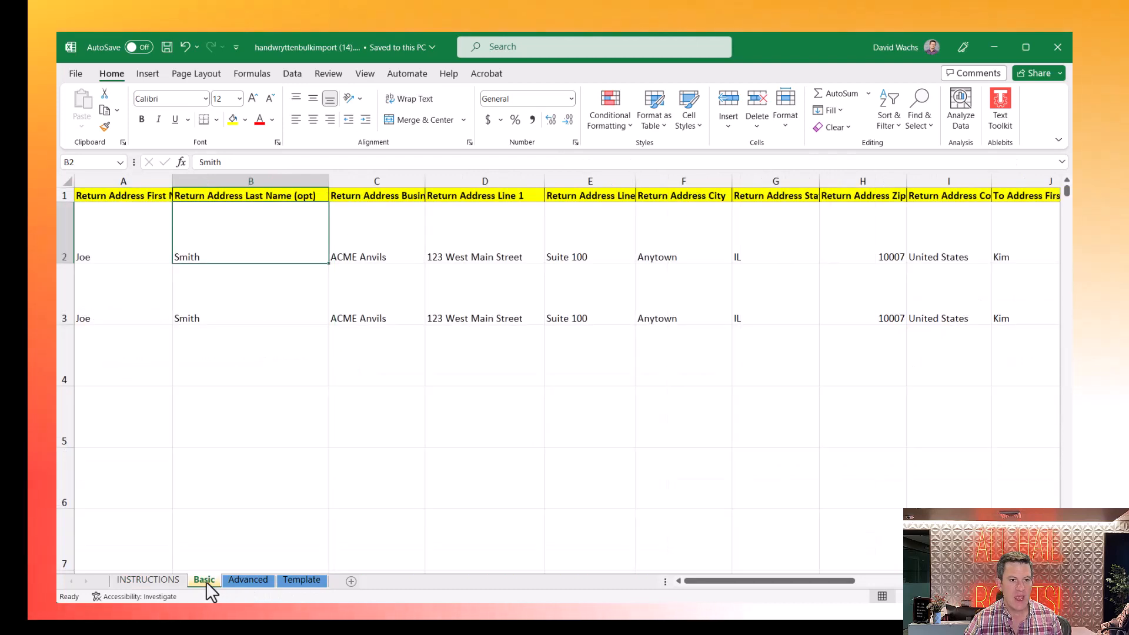
{"action": "left_click", "coordinate": [249, 581]}
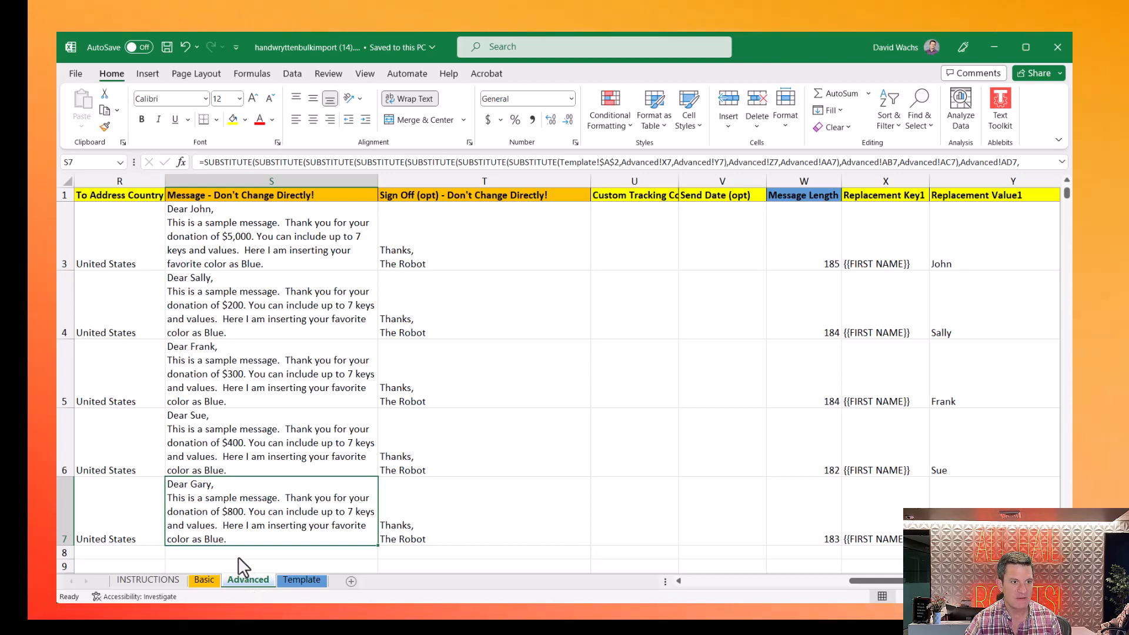
{"action": "left_click", "coordinate": [168, 47]}
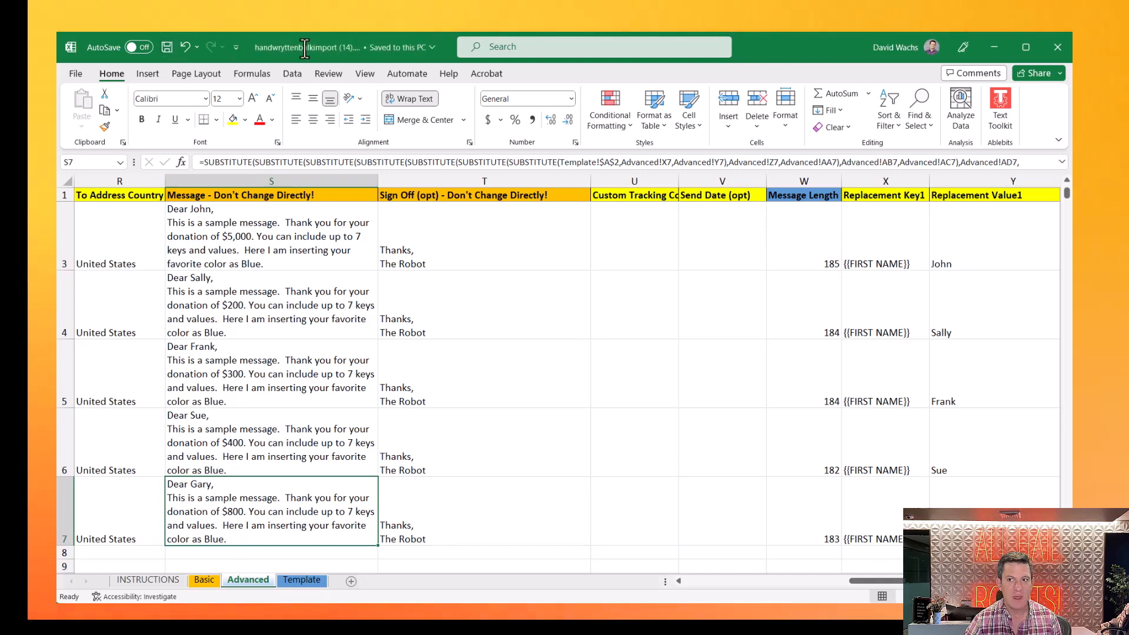
- Close Excel and upload handwryttenbulkimport (14).xlsx through Upload a File
{"action": "left_click", "coordinate": [1057, 47]}
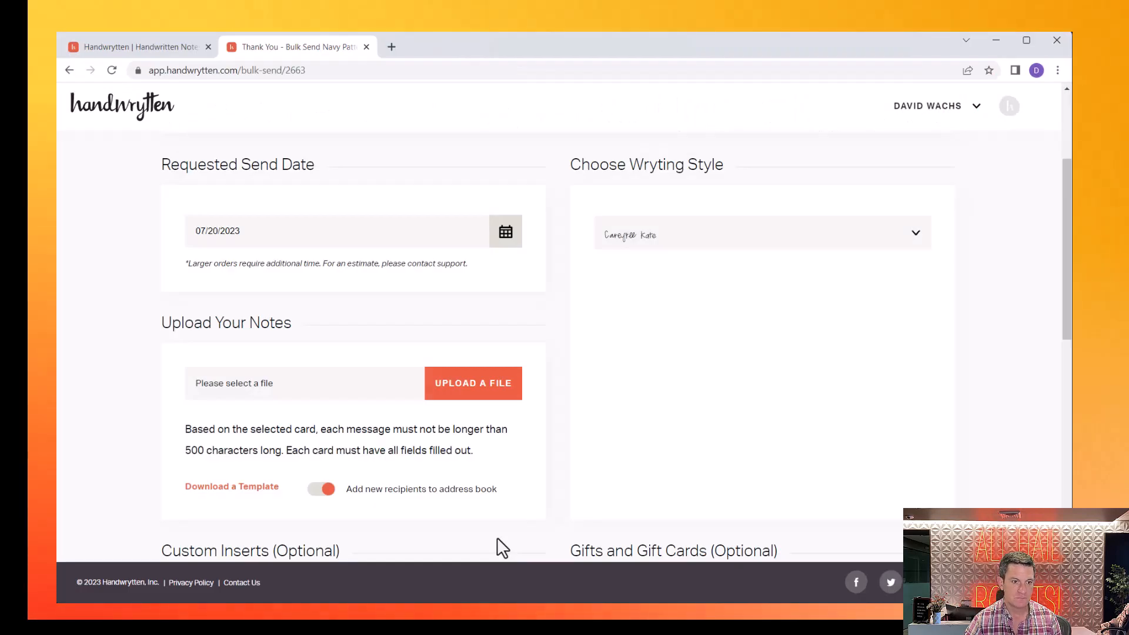
{"action": "left_click", "coordinate": [457, 389]}
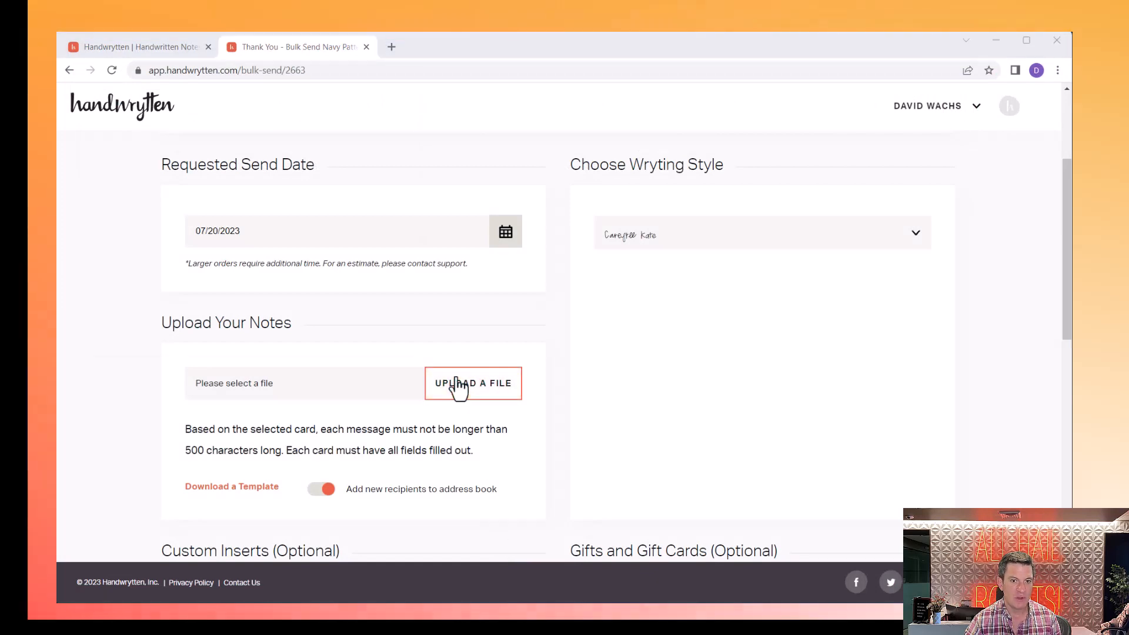
{"action": "left_click", "coordinate": [506, 182]}
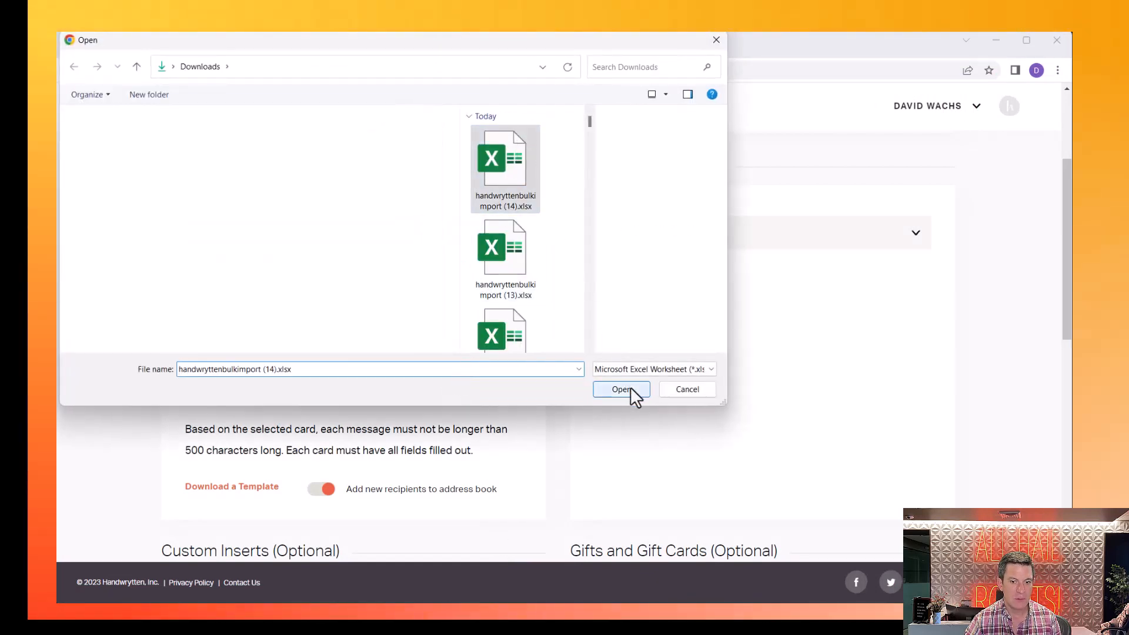
{"action": "left_click", "coordinate": [627, 390]}
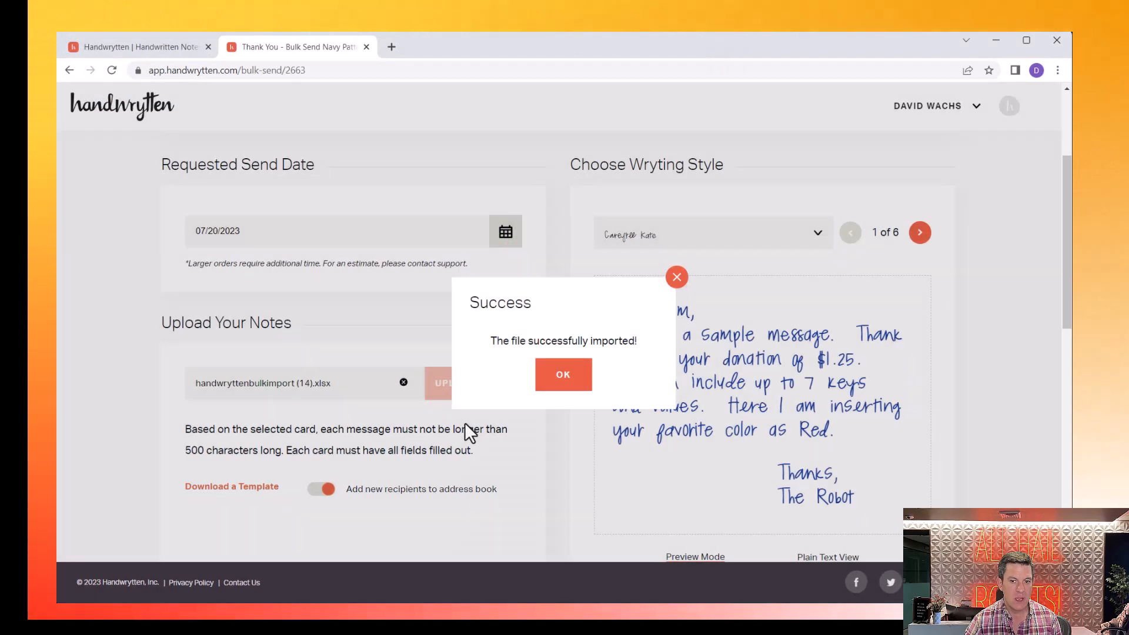
- Dismiss the import success message and page forward through the imported card previews
{"action": "left_click", "coordinate": [676, 278]}
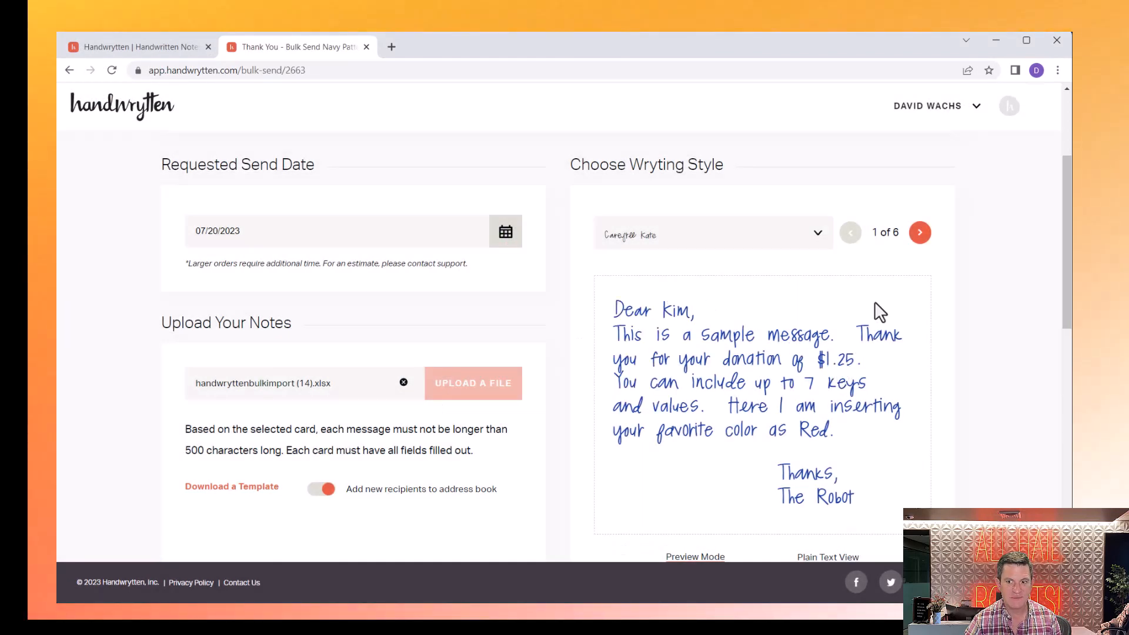
{"action": "left_click", "coordinate": [920, 233]}
{"action": "left_click", "coordinate": [920, 233]}
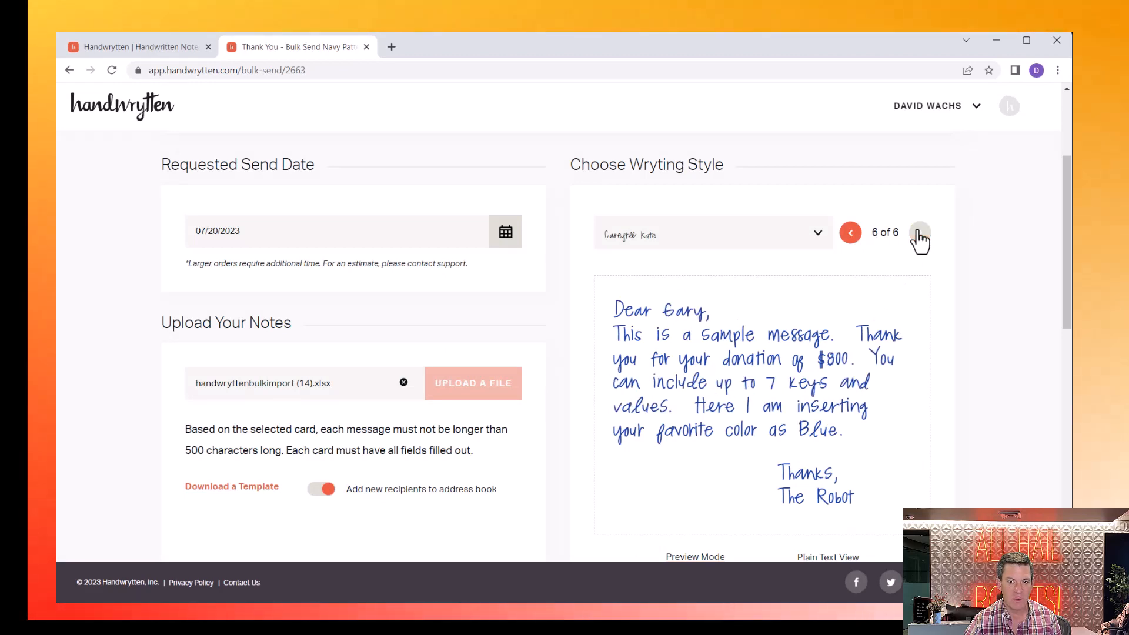
- Choose Mail Normally as the shipping method for the six cards
{"action": "scroll", "coordinate": [340, 383], "scroll_direction": "down", "scroll_amount": 6}
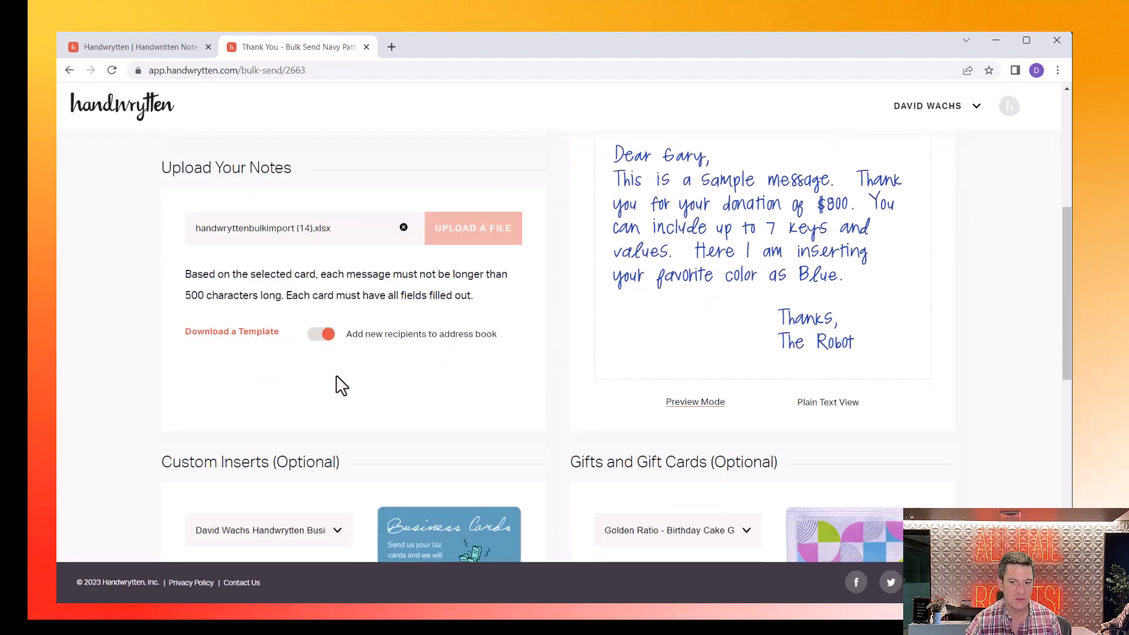
{"action": "scroll", "coordinate": [510, 538], "scroll_direction": "down", "scroll_amount": 3}
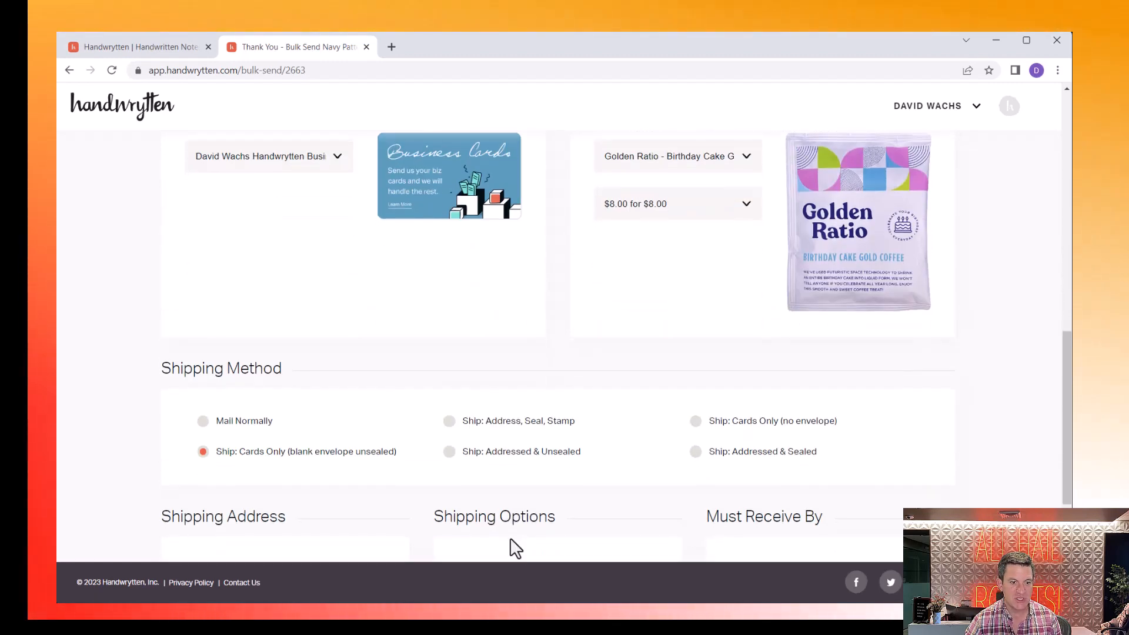
{"action": "left_click", "coordinate": [247, 423]}
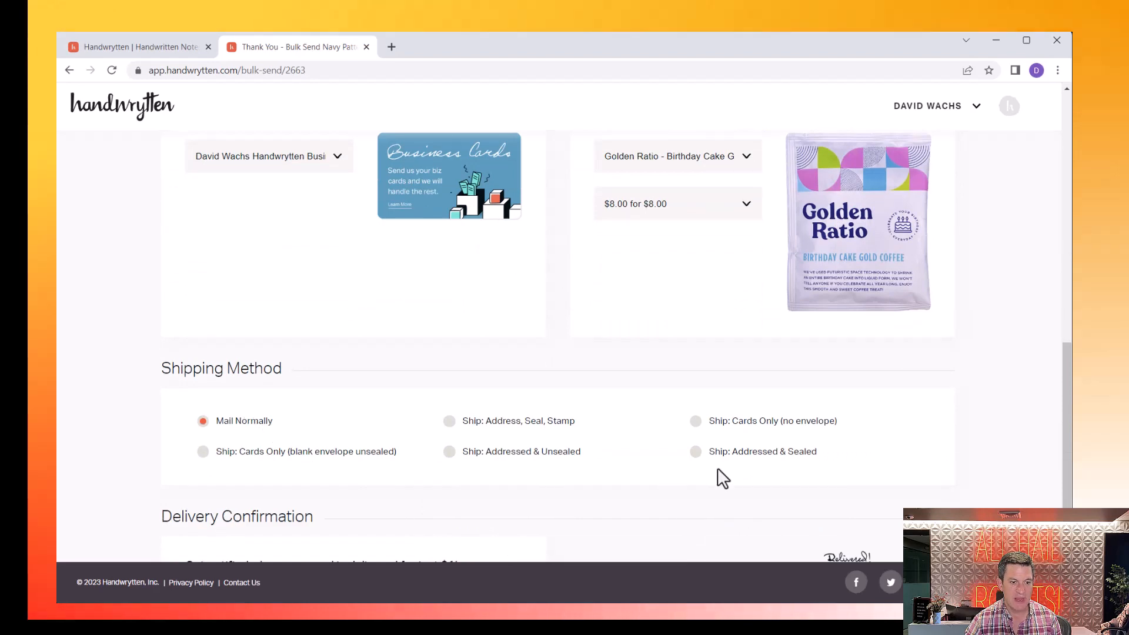
{"action": "scroll", "coordinate": [825, 482], "scroll_direction": "up", "scroll_amount": 7}
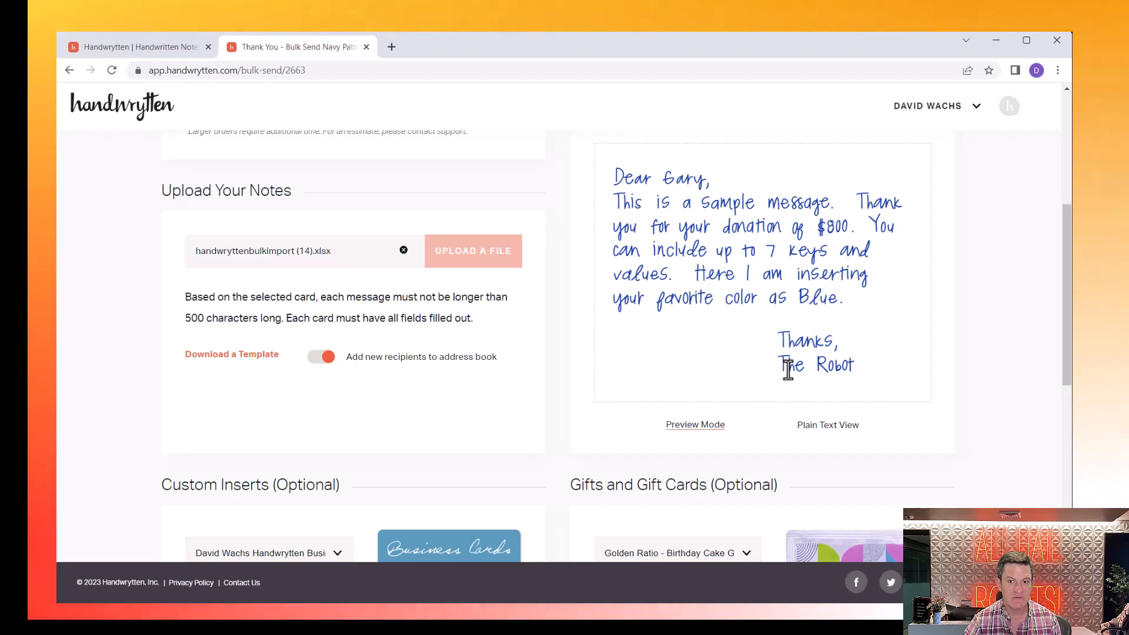
{"action": "scroll", "coordinate": [788, 369], "scroll_direction": "down", "scroll_amount": 4}
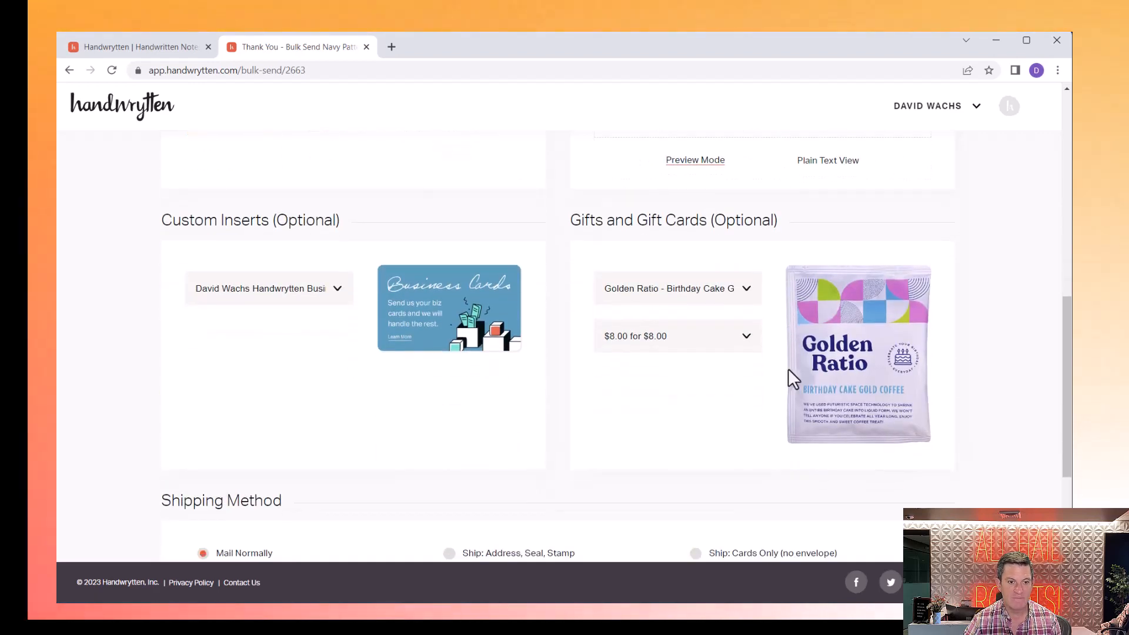
- Set both the Gift and Custom Insert options to None
{"action": "left_click", "coordinate": [644, 291]}
{"action": "scroll", "coordinate": [638, 314], "scroll_direction": "up", "scroll_amount": 3}
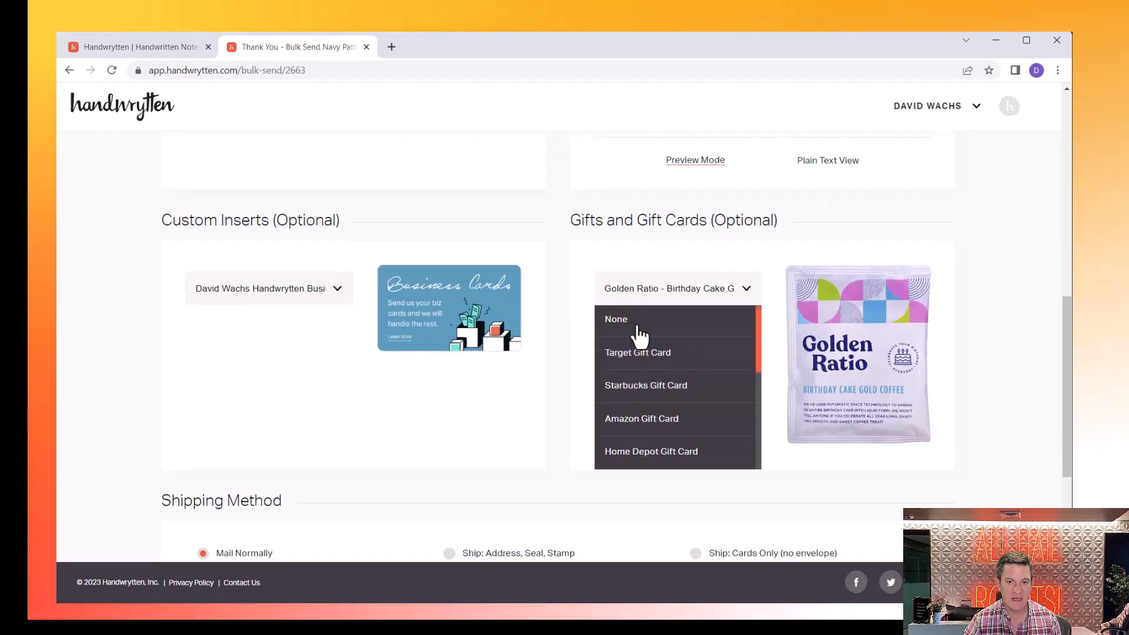
{"action": "left_click", "coordinate": [638, 328]}
{"action": "left_click", "coordinate": [243, 295]}
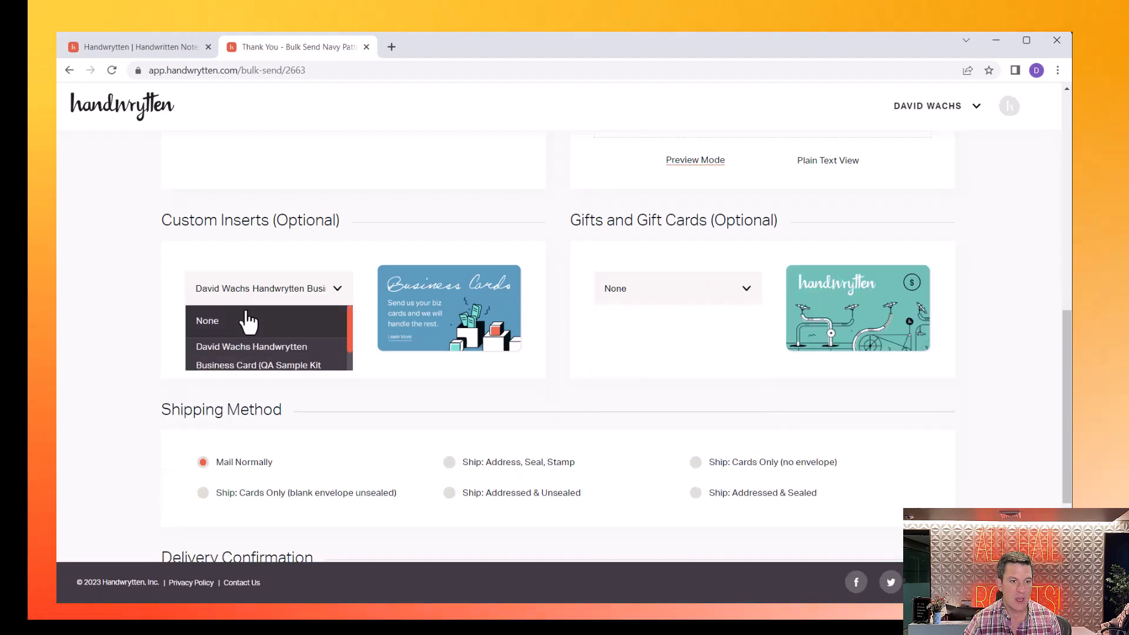
{"action": "left_click", "coordinate": [247, 320]}
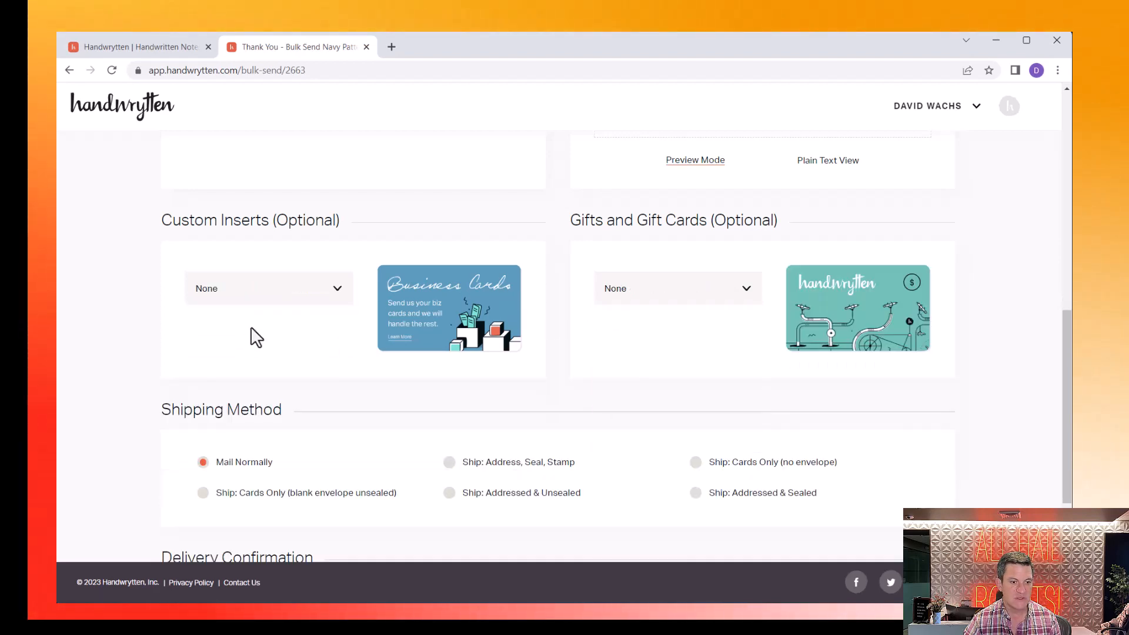
- Turn on delivery confirmation with 'Yes! Notify me.' and add the cards to the basket
{"action": "scroll", "coordinate": [259, 352], "scroll_direction": "down", "scroll_amount": 3}
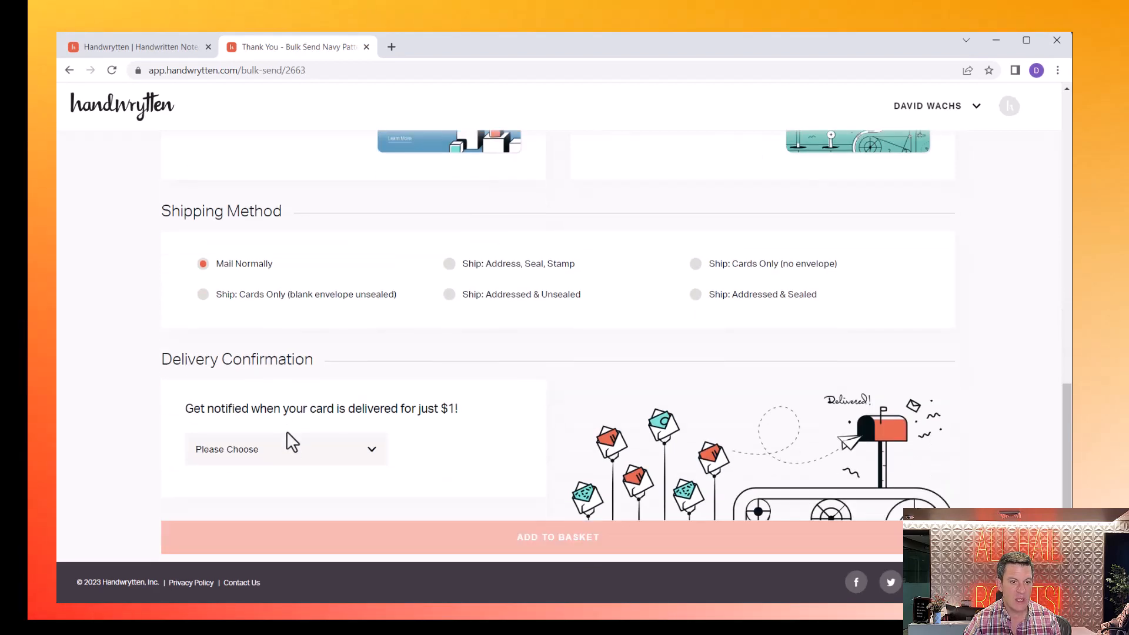
{"action": "left_click", "coordinate": [291, 449]}
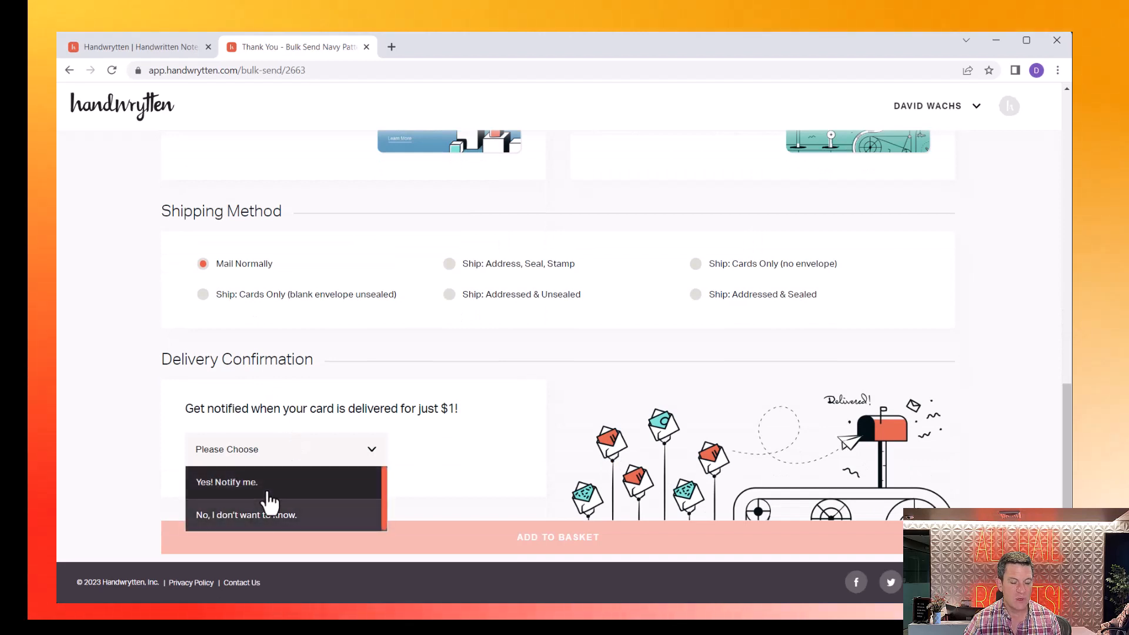
{"action": "left_click", "coordinate": [267, 491]}
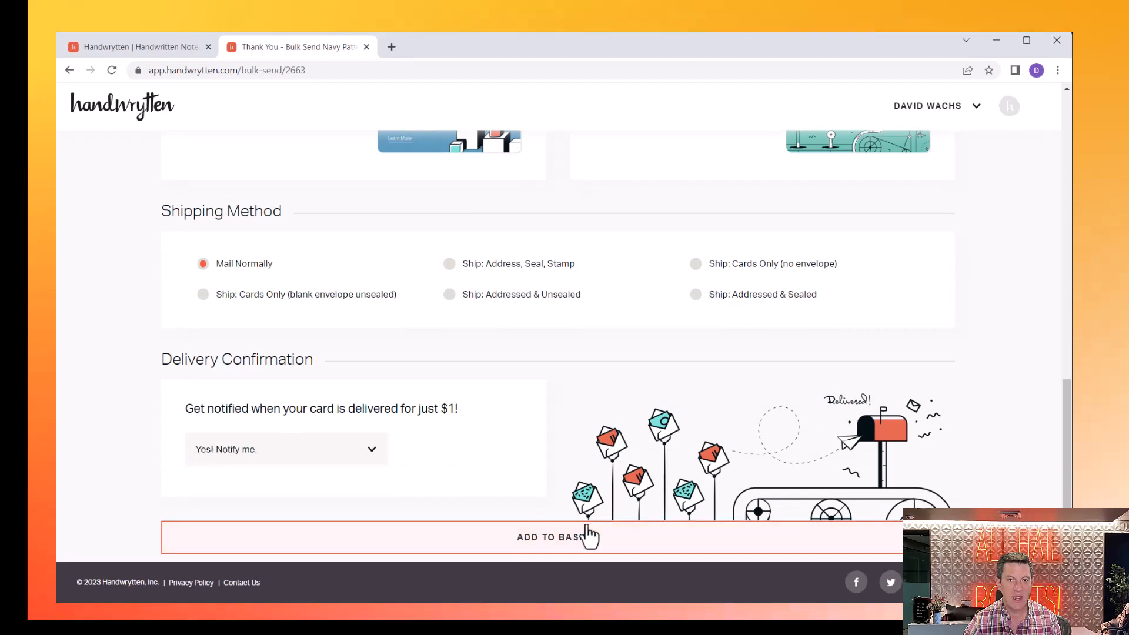
{"action": "left_click", "coordinate": [681, 544]}
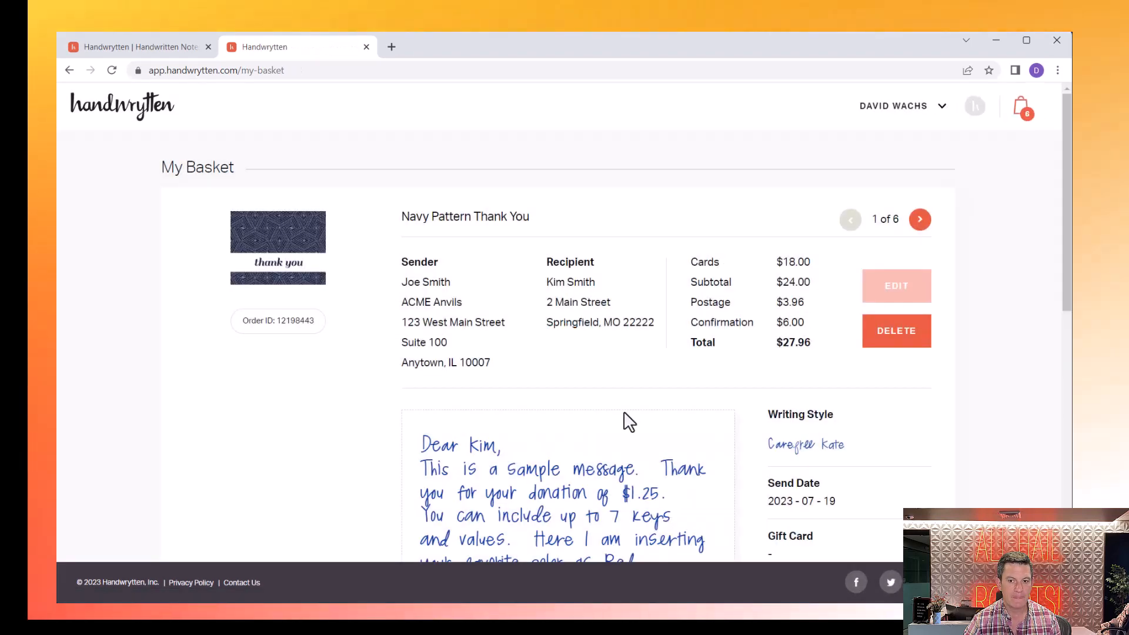
- Page through the basket items to review each donation note at $27.96
{"action": "scroll", "coordinate": [546, 234], "scroll_direction": "down", "scroll_amount": 2}
{"action": "scroll", "coordinate": [545, 232], "scroll_direction": "down", "scroll_amount": 2}
{"action": "scroll", "coordinate": [541, 232], "scroll_direction": "up", "scroll_amount": 3}
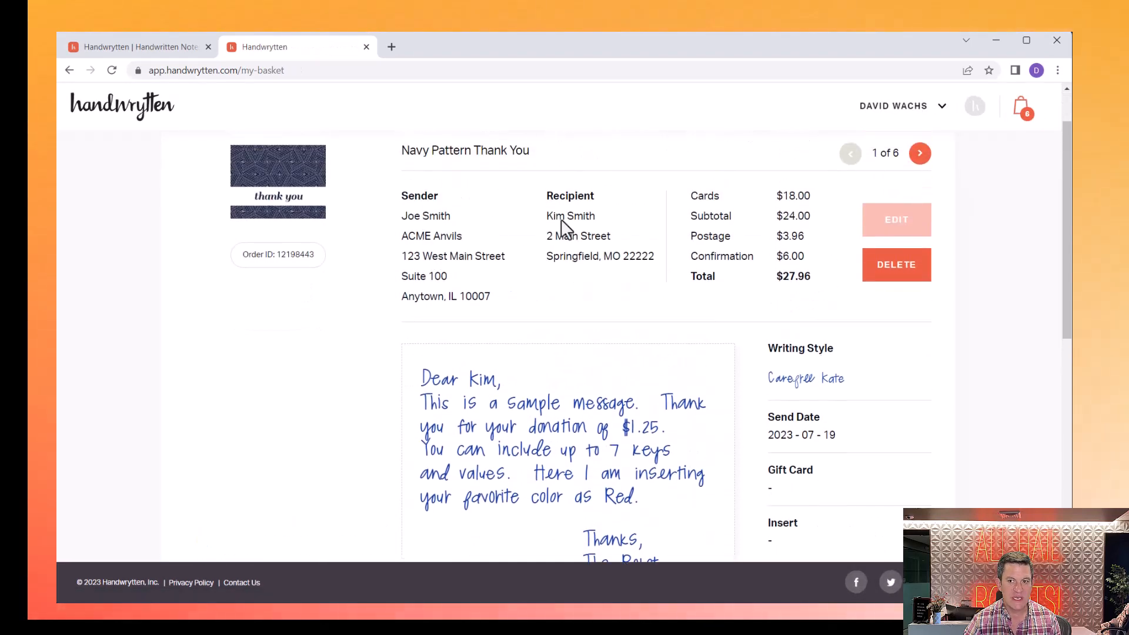
{"action": "left_click", "coordinate": [921, 154]}
{"action": "left_click", "coordinate": [921, 154]}
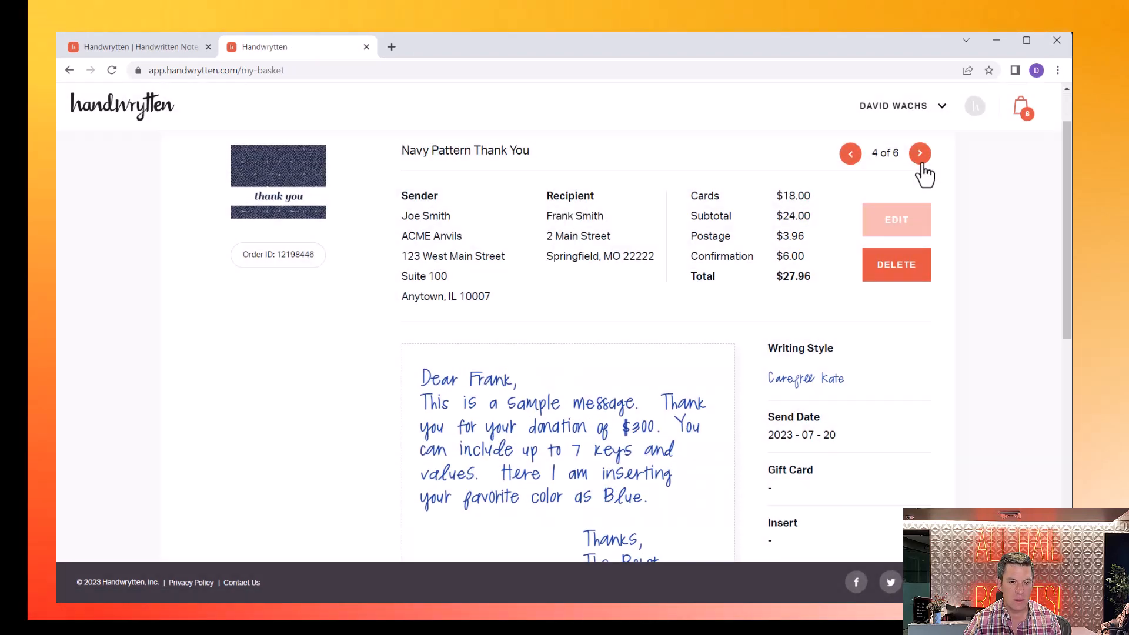